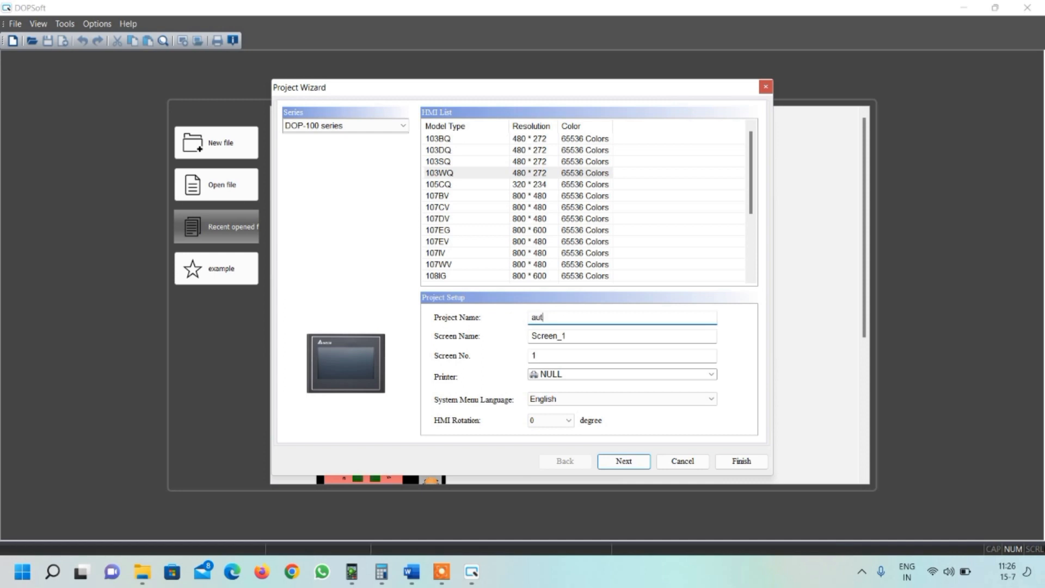
- Create the project 'automation community vfd' with the COM1 link set to 'my plc' for communication
type("mation community vfd")
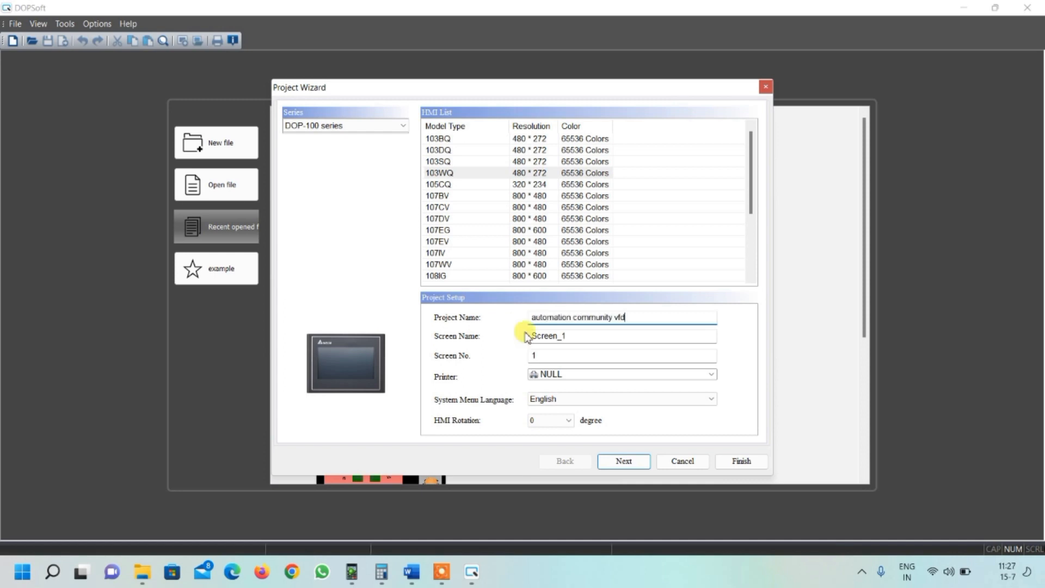
left_click(619, 461)
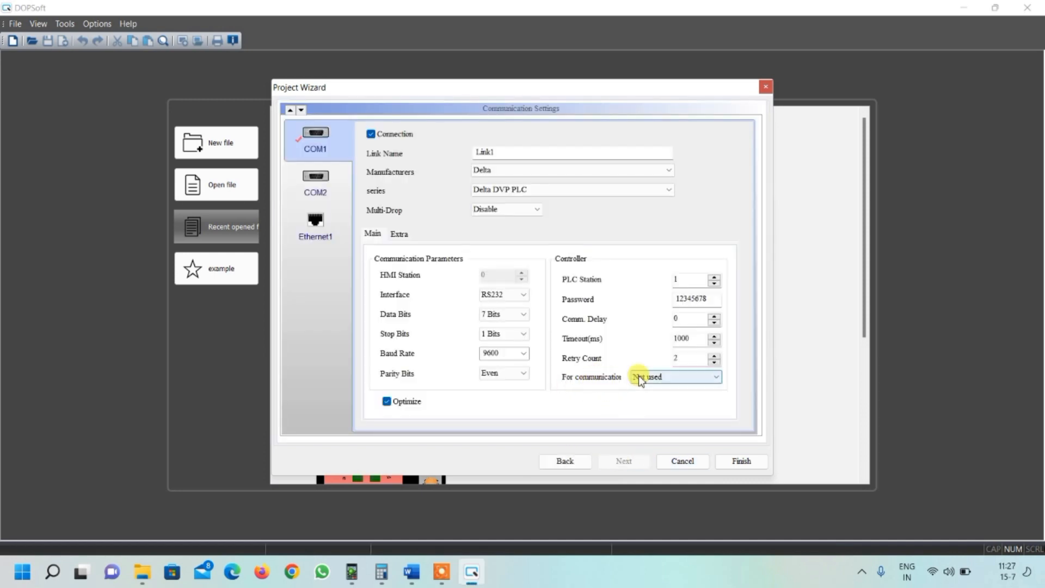
left_click(648, 378)
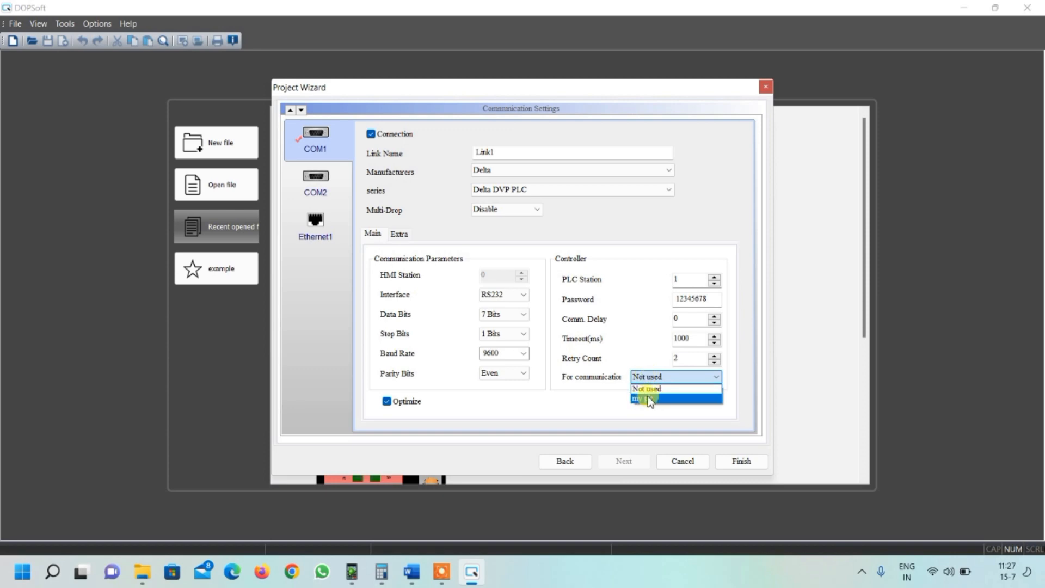
left_click(649, 398)
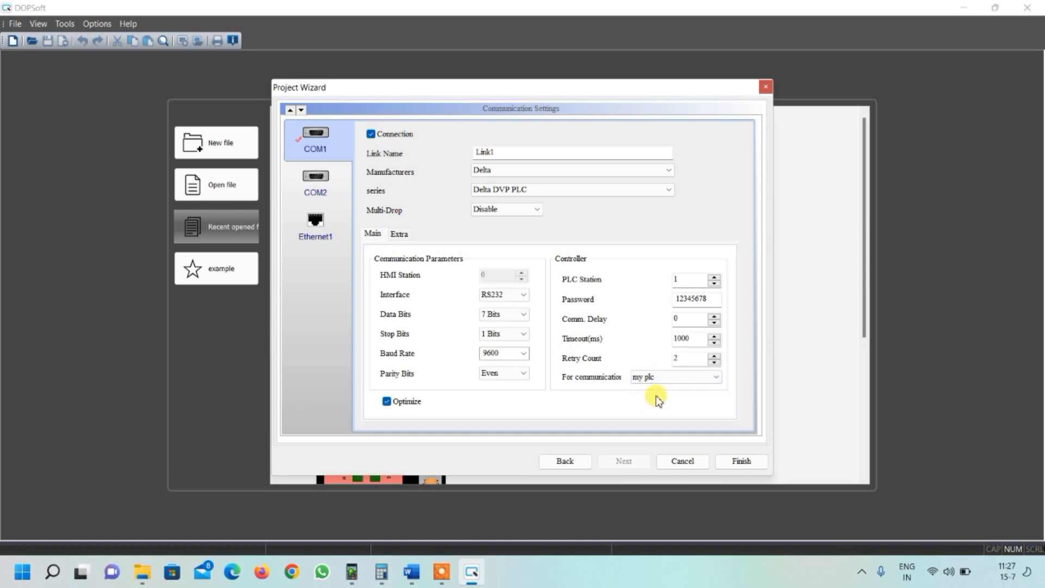
left_click(741, 462)
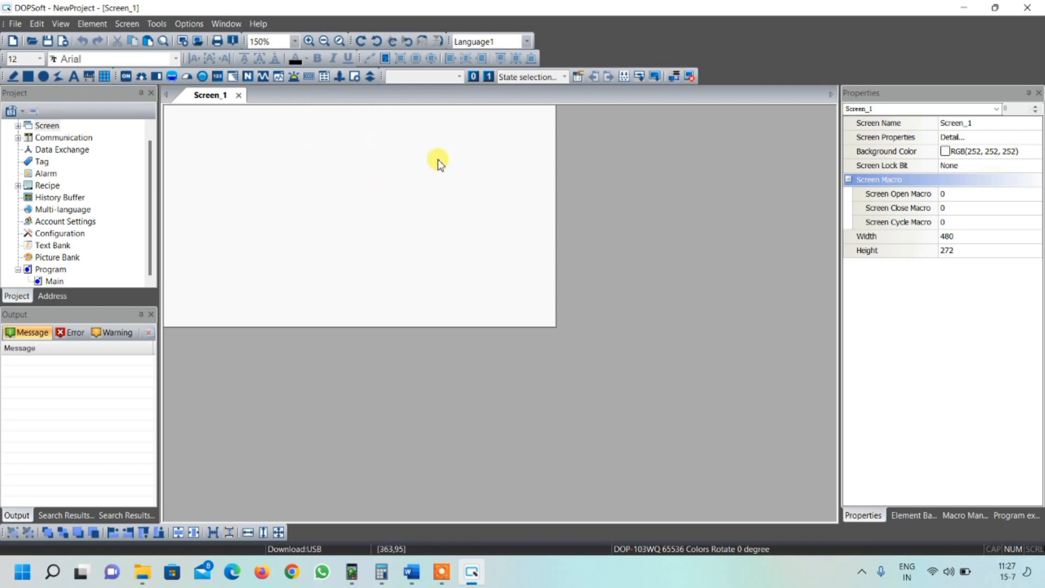
- Set the screen background colour to light yellow, RGB(255, 255, 128)
left_click(1035, 153)
left_click(1036, 154)
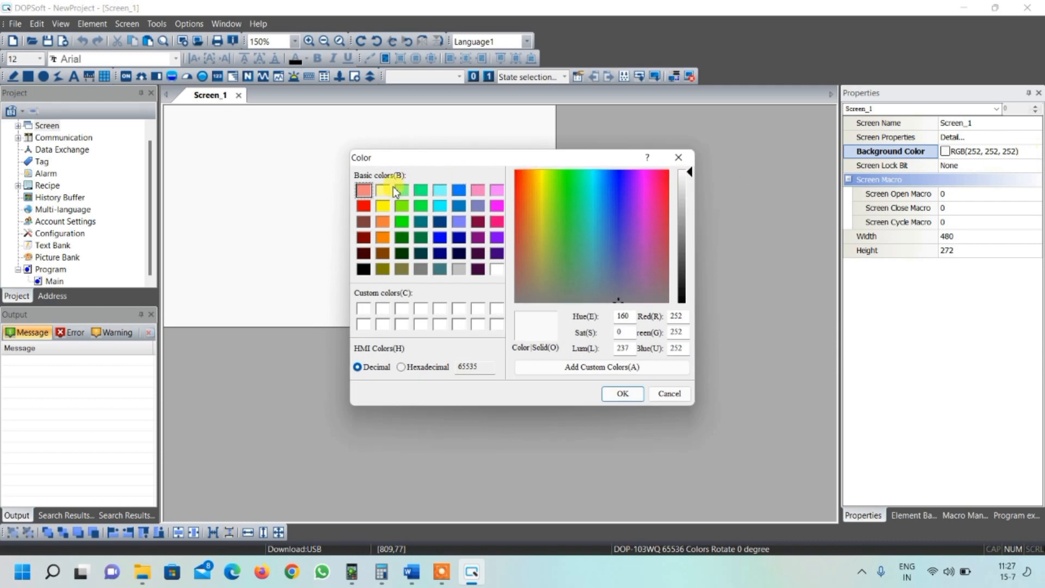
left_click(383, 191)
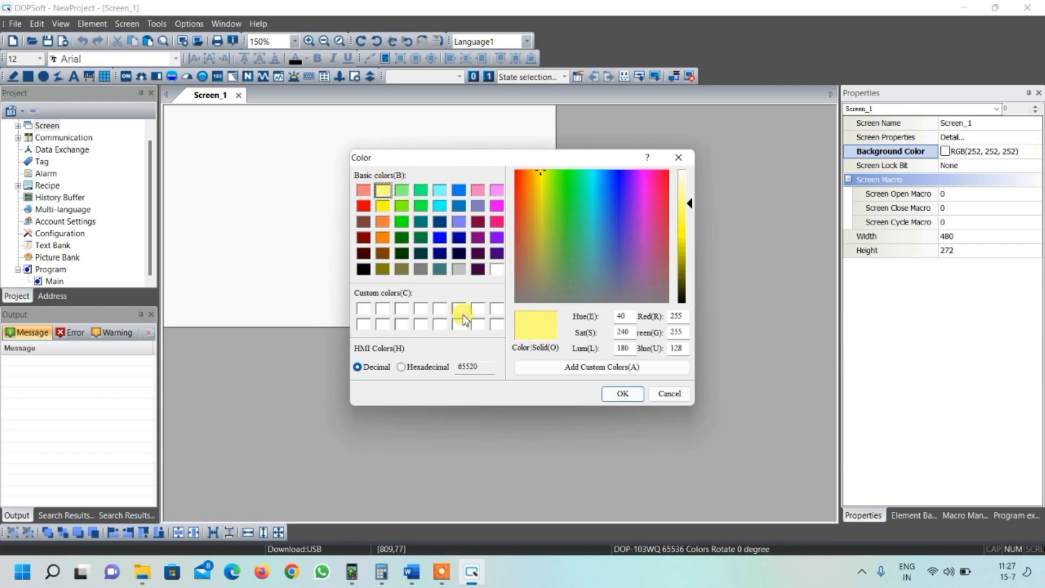
left_click(620, 394)
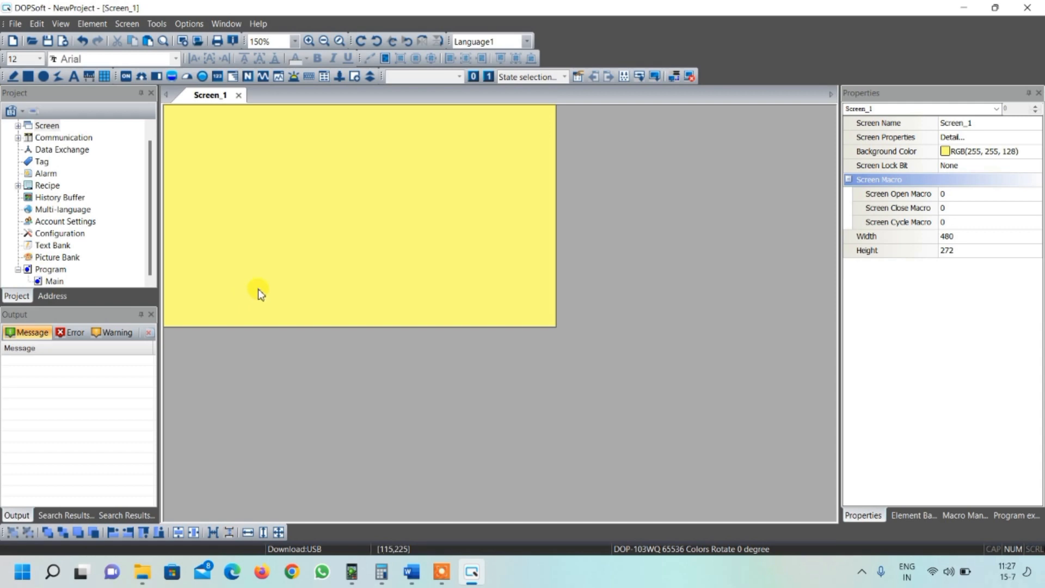
- Draw a Momentary button about 110 by 50 near the screen's upper-left corner
left_click(124, 77)
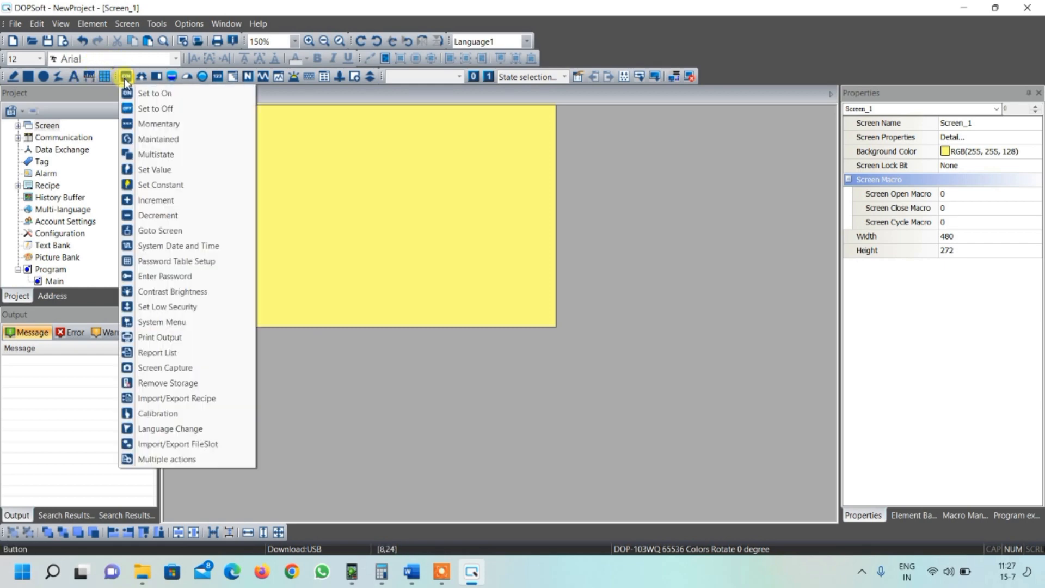
left_click(155, 123)
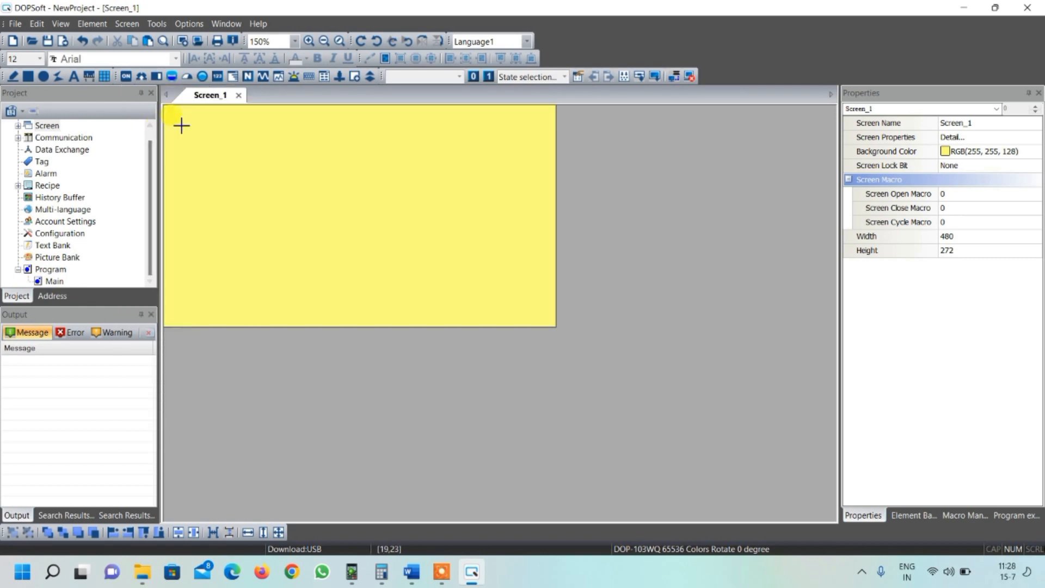
left_click_drag(184, 145, 274, 185)
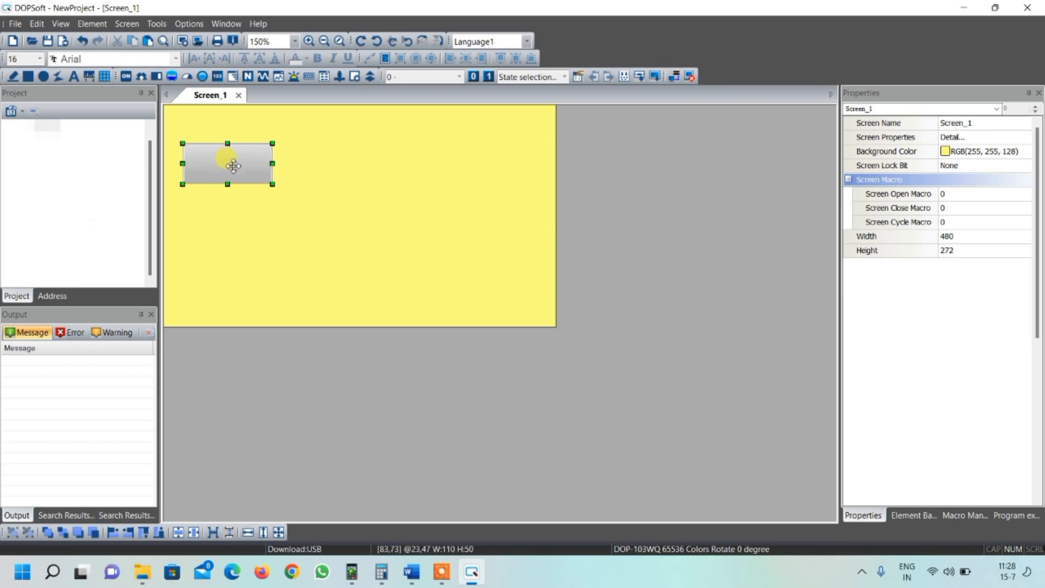
- Set the button's write address to device bit X0 on Link1
double_click(234, 166)
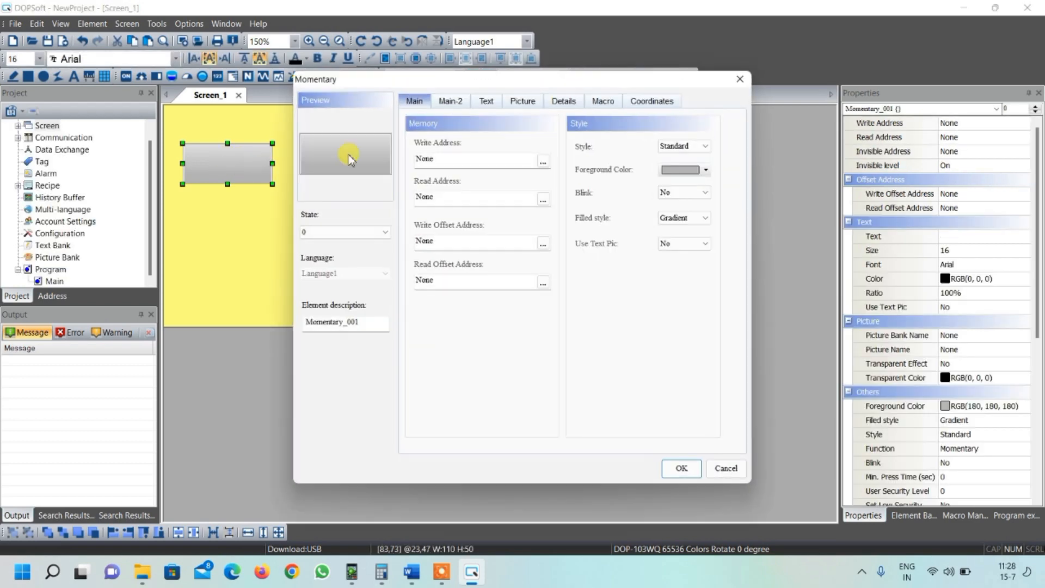
left_click(543, 162)
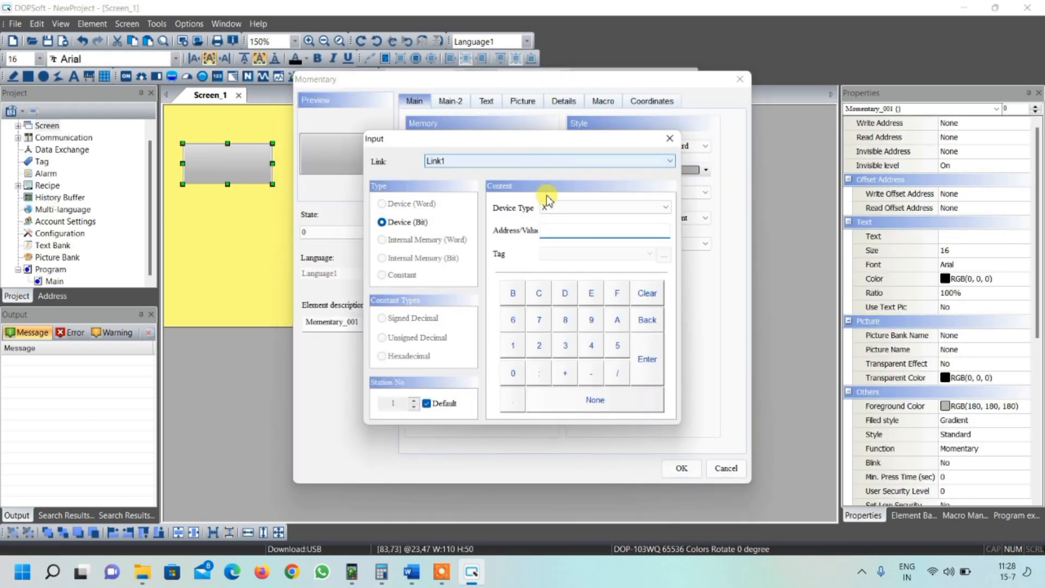
left_click(513, 375)
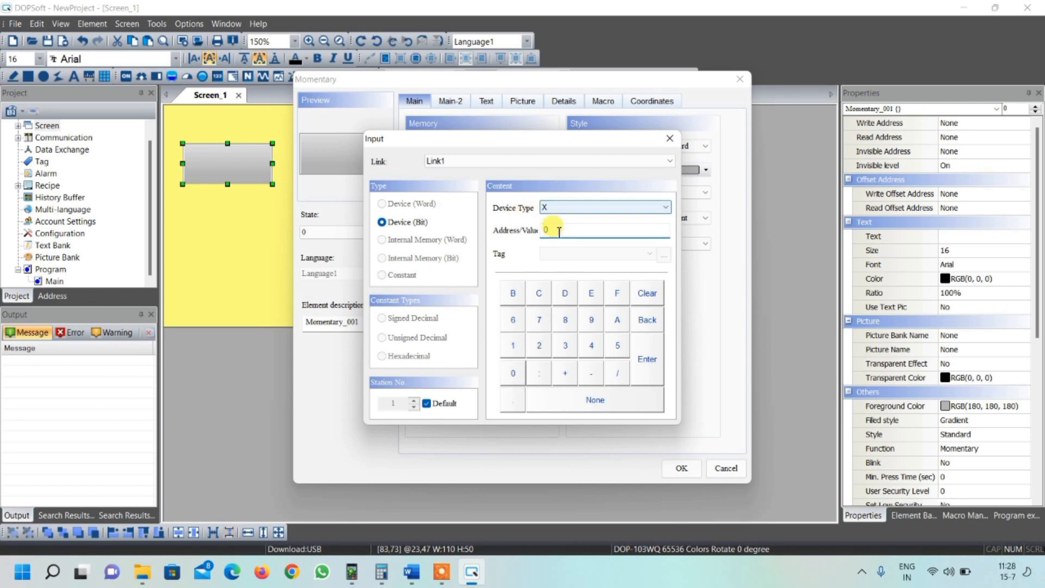
left_click(647, 359)
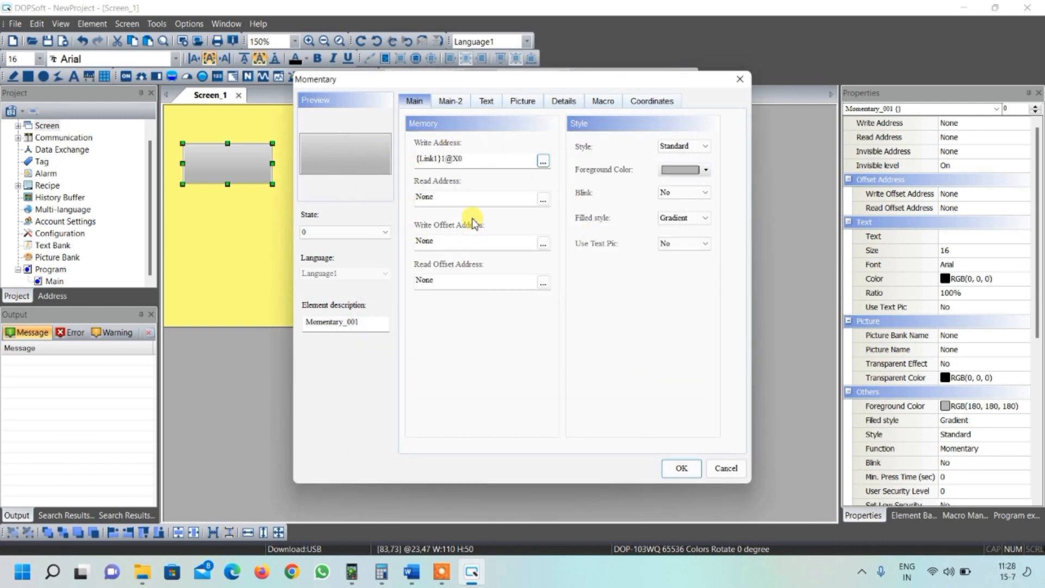
- Apply the picture BUTTON_29.bmp from the $3DButton.pib picture bank to the button
left_click(524, 105)
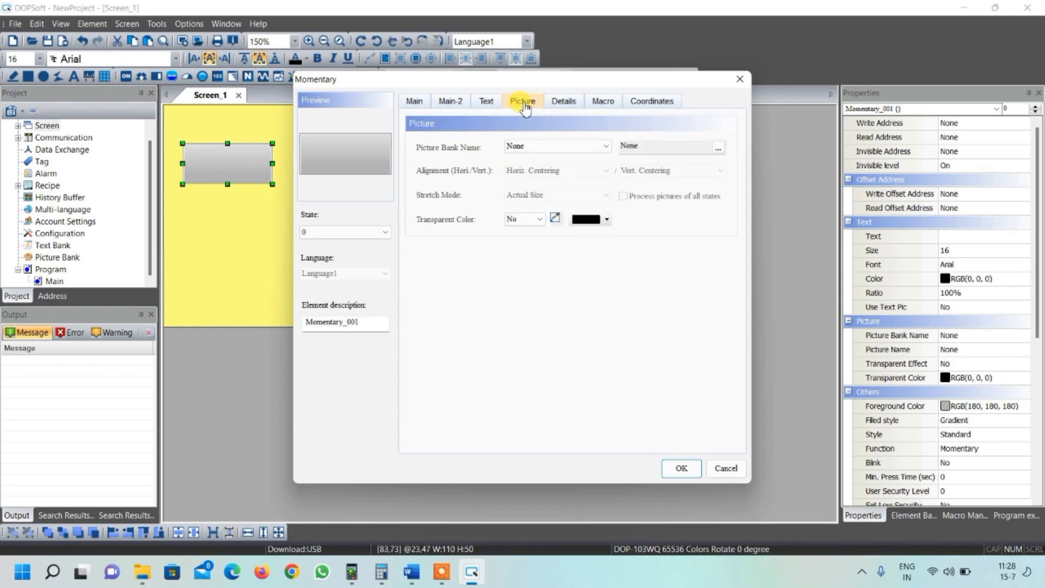
left_click(522, 148)
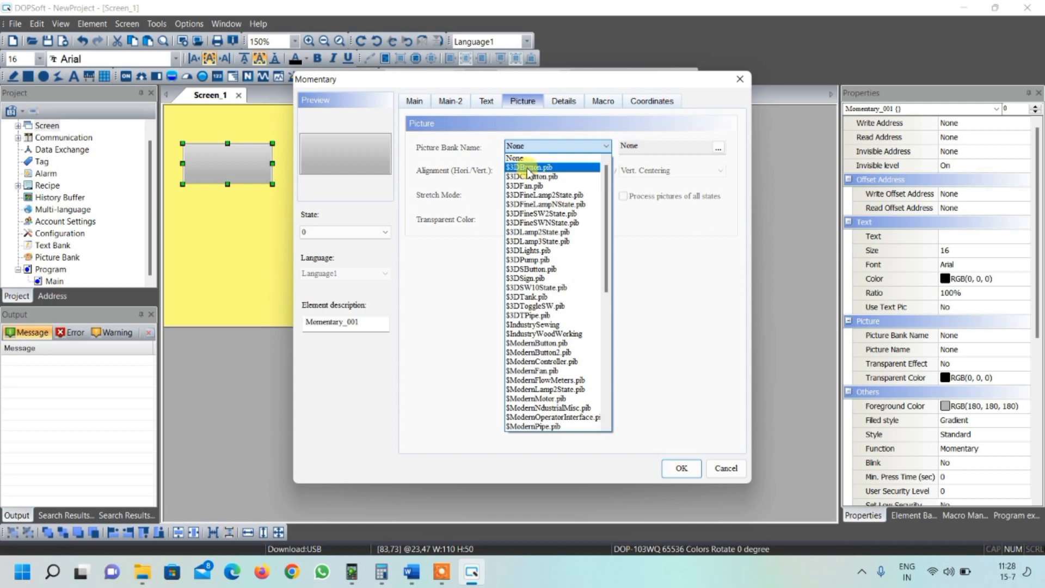
left_click(528, 168)
scroll(528, 178, "down", 2)
scroll(528, 179, "down", 5)
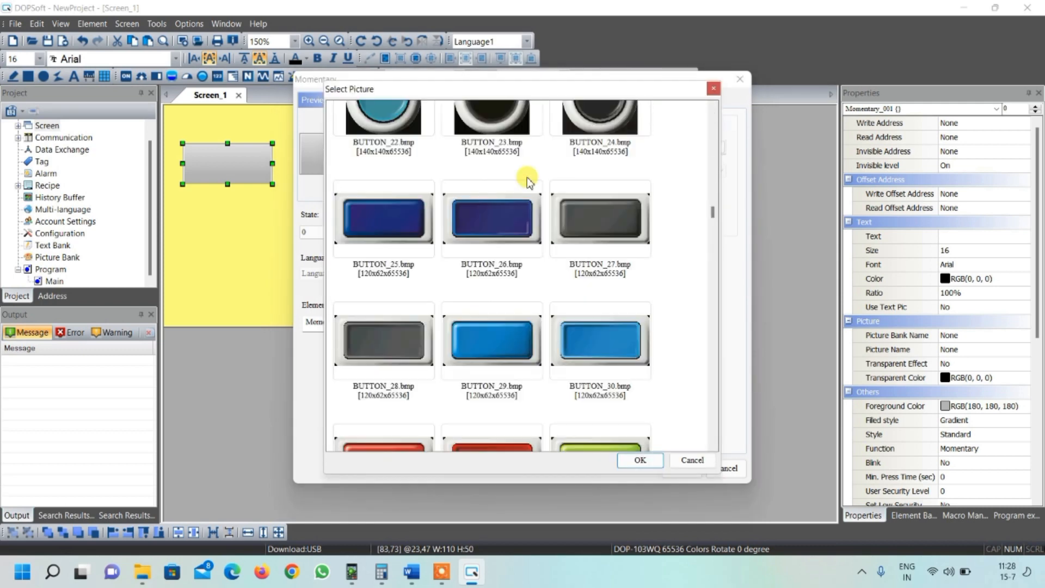
left_click(498, 337)
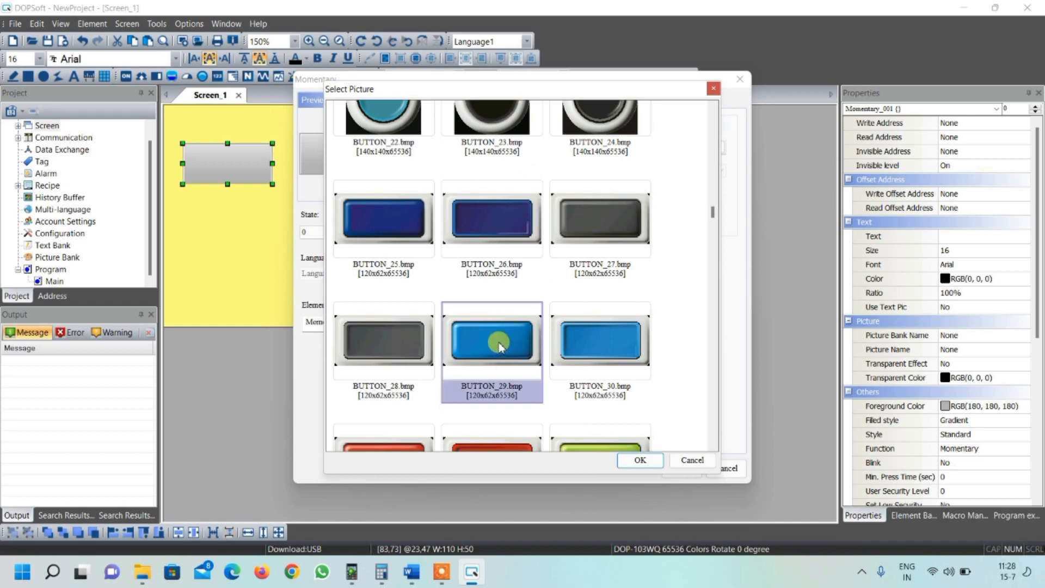
left_click(640, 461)
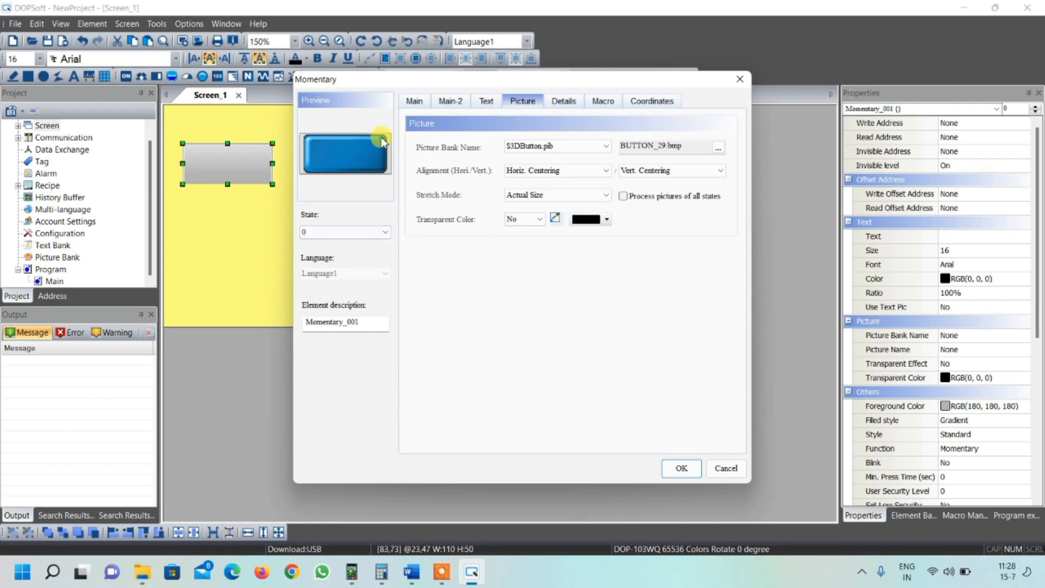
- Try the Stretch All and Stretch 1:1 stretch modes, then restore Actual Size
left_click(524, 195)
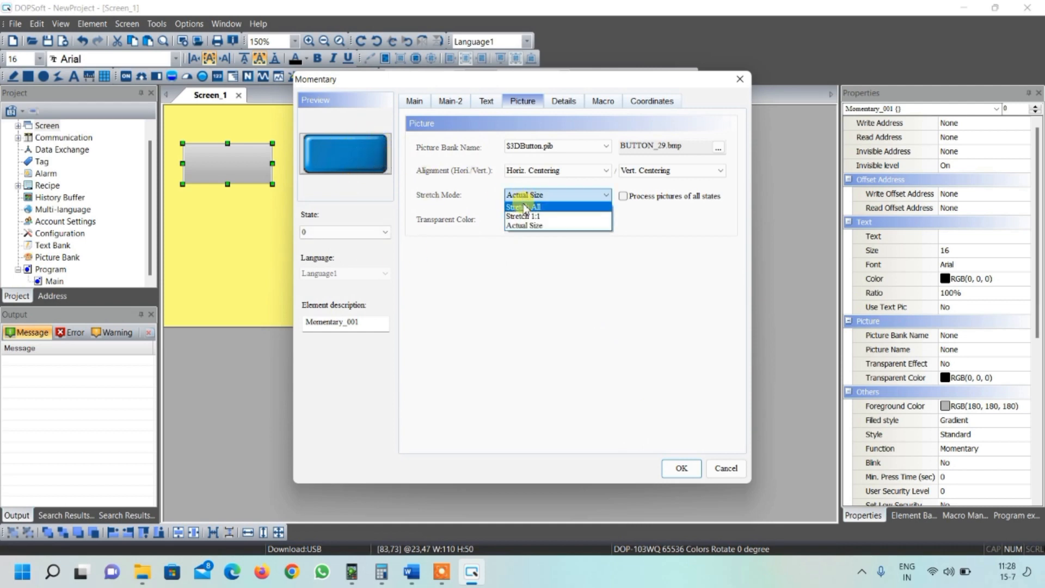
left_click(525, 206)
left_click(524, 196)
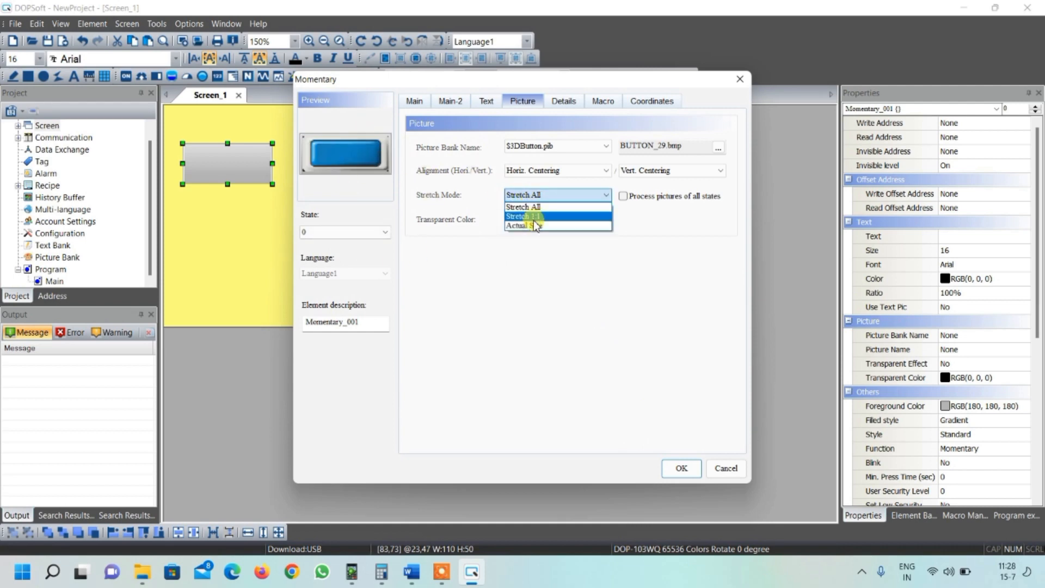
left_click(534, 217)
left_click(527, 196)
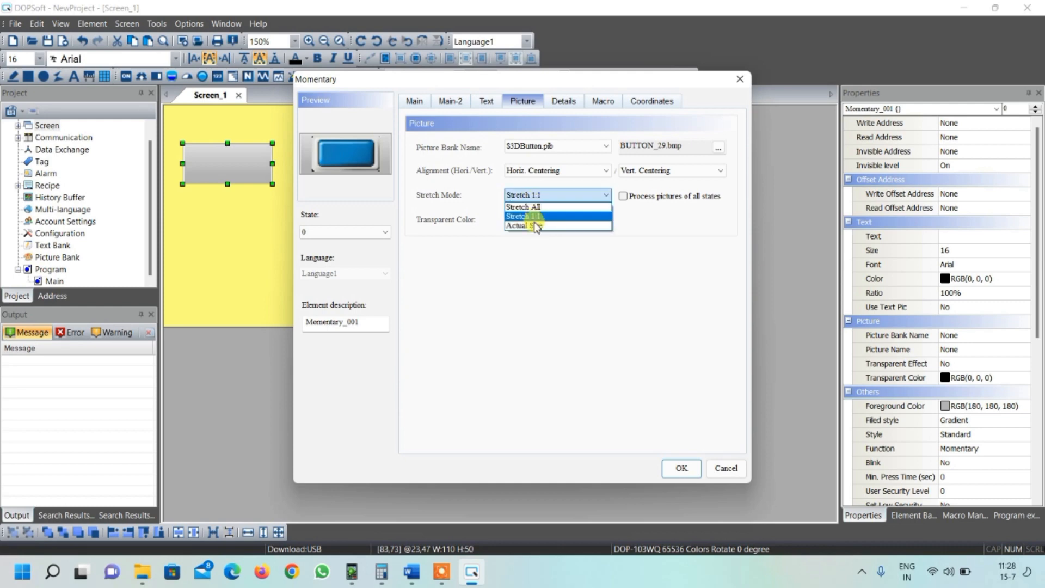
left_click(533, 226)
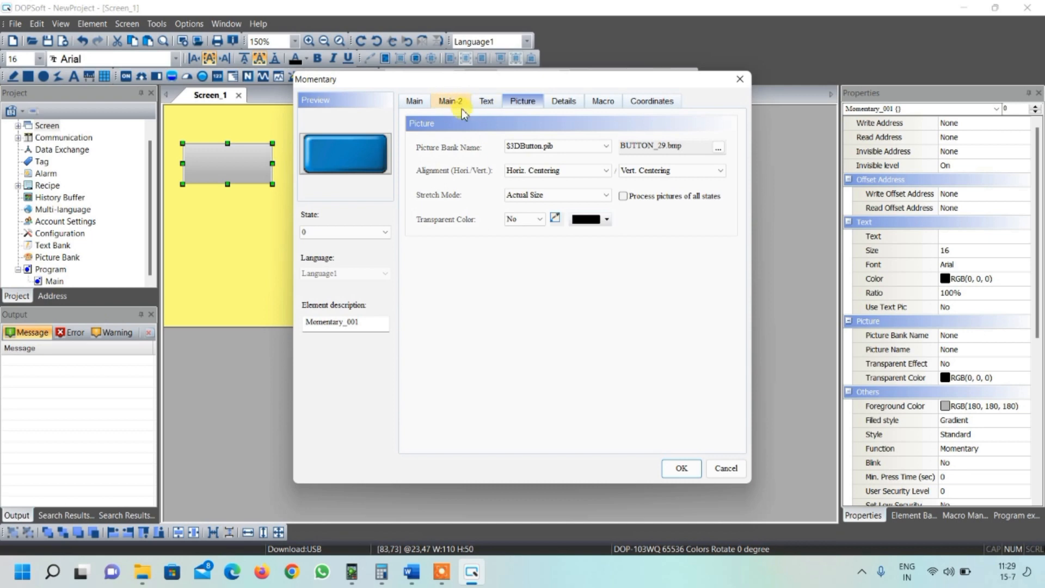
- Make the button's state 0 text bold at font size 20
left_click(485, 103)
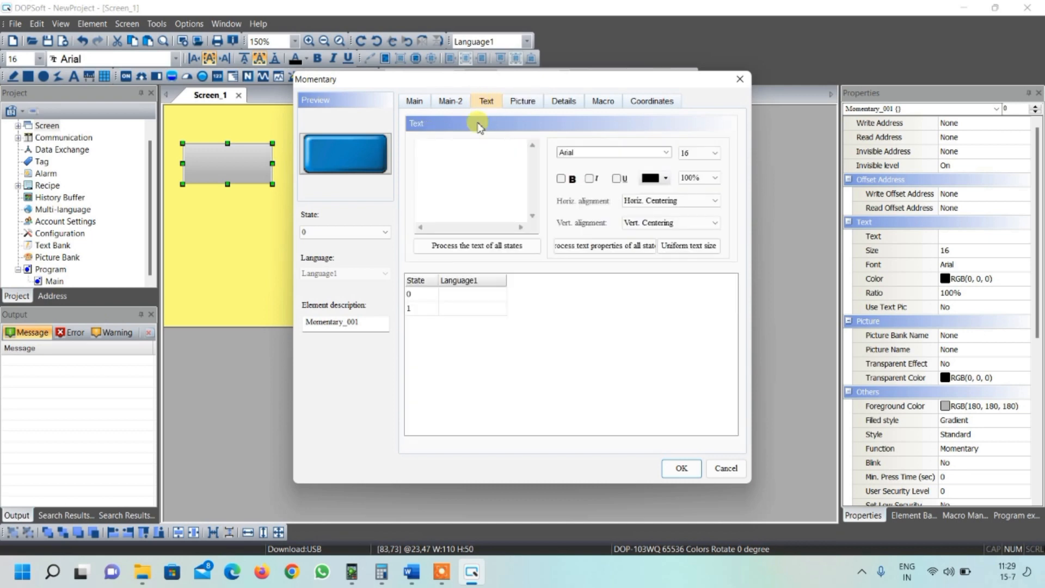
left_click(460, 294)
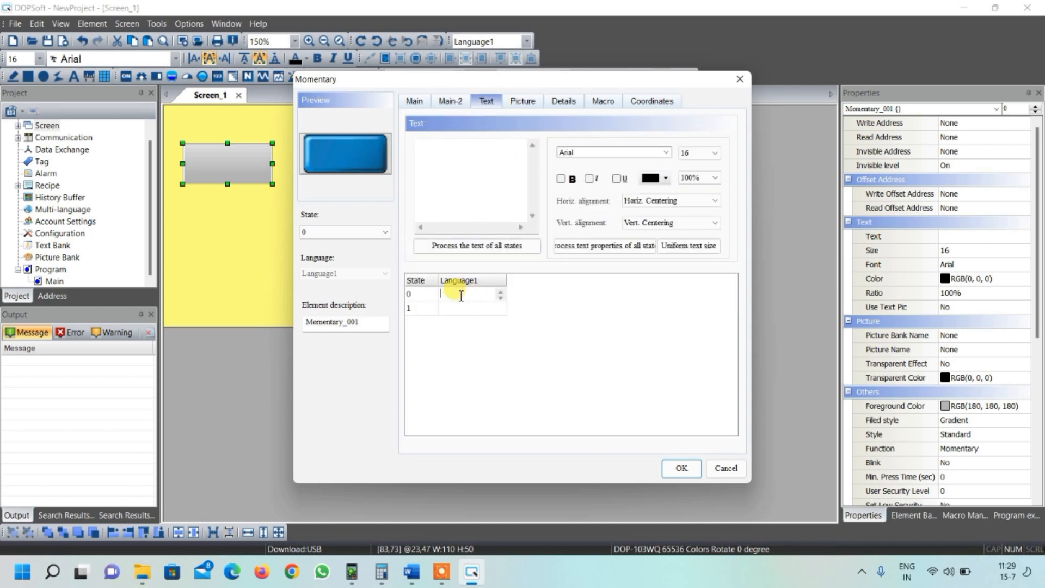
left_click(563, 180)
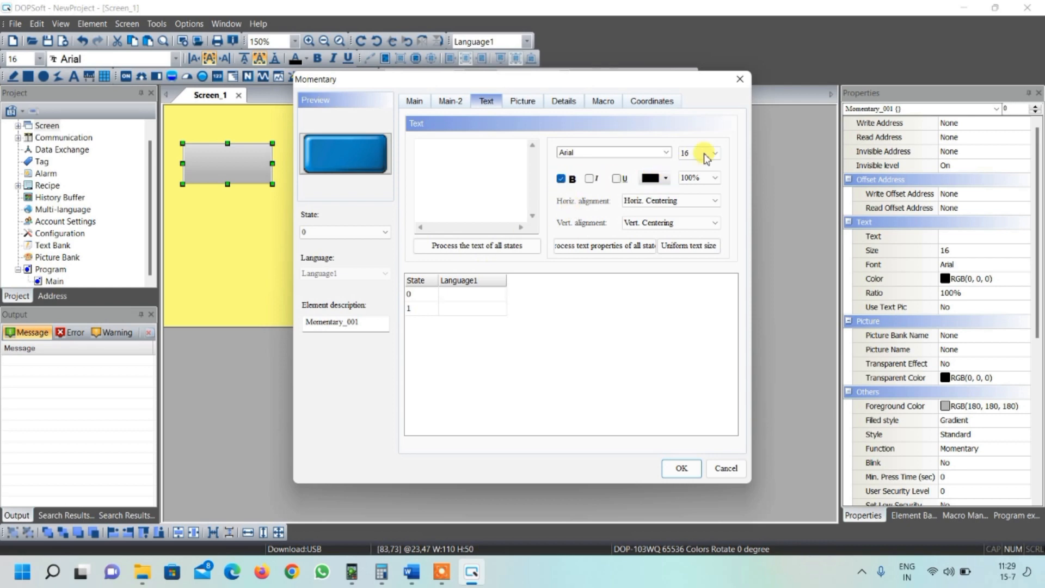
left_click(707, 153)
left_click(695, 221)
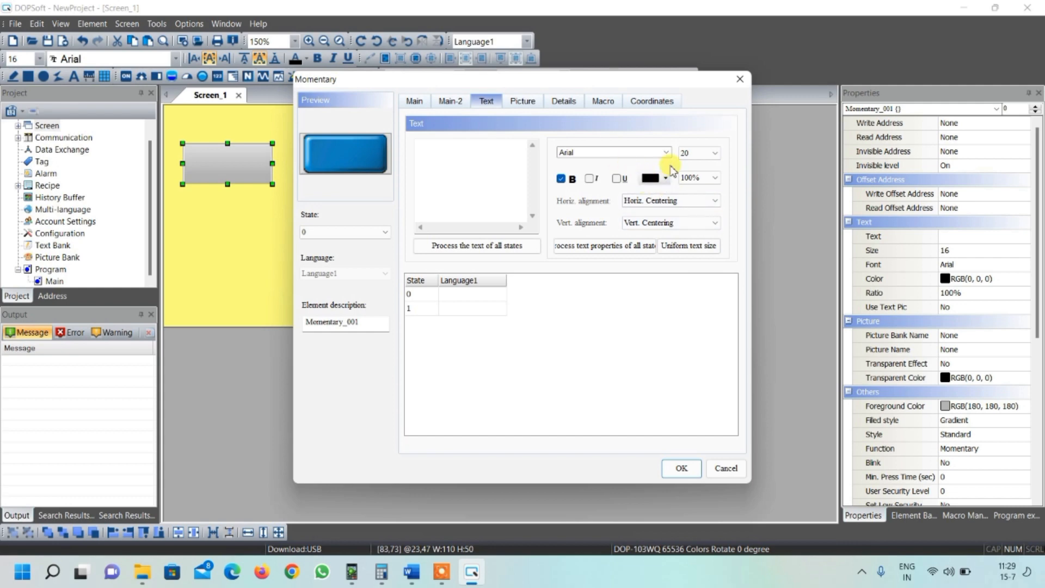
- Enter FORWARD as the state 0 label and set its font size to 18
left_click(458, 294)
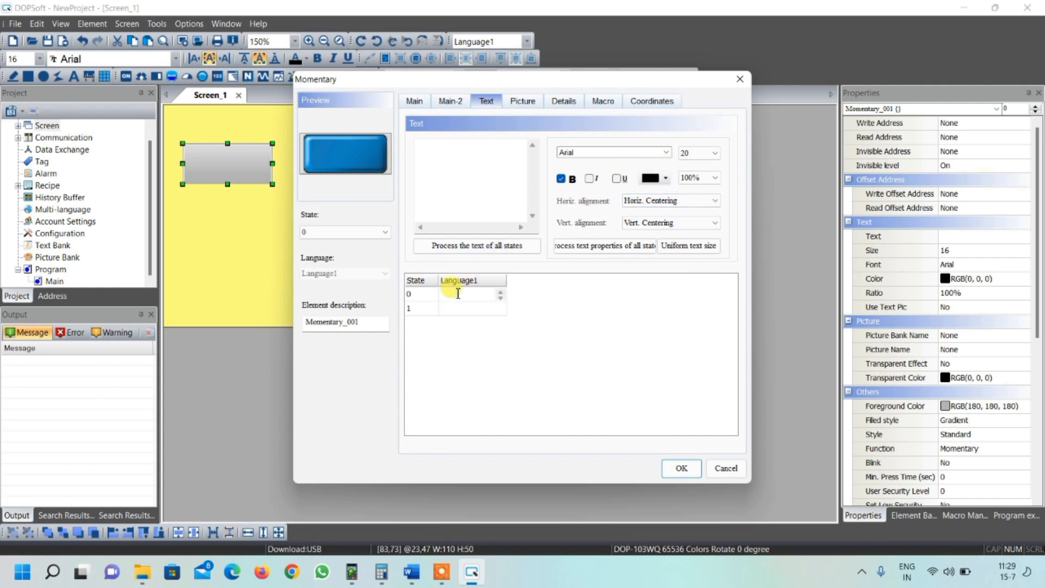
type("FOR")
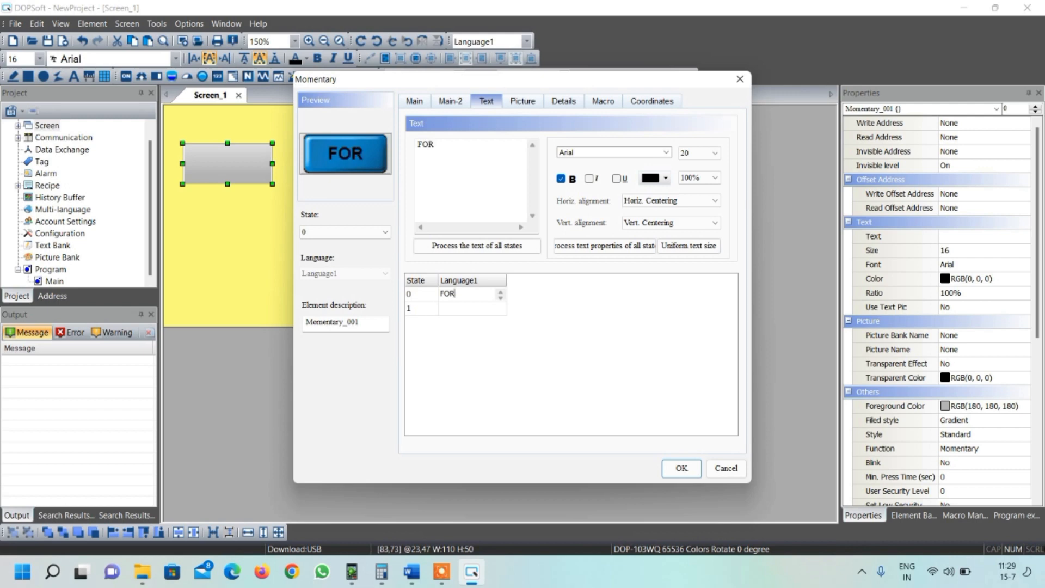
type("WARD")
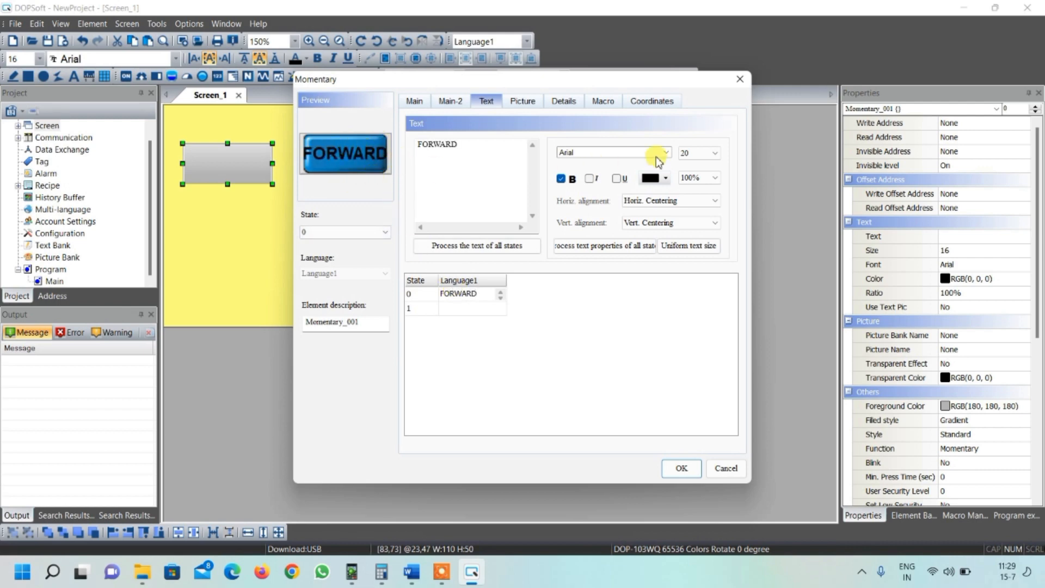
left_click(696, 153)
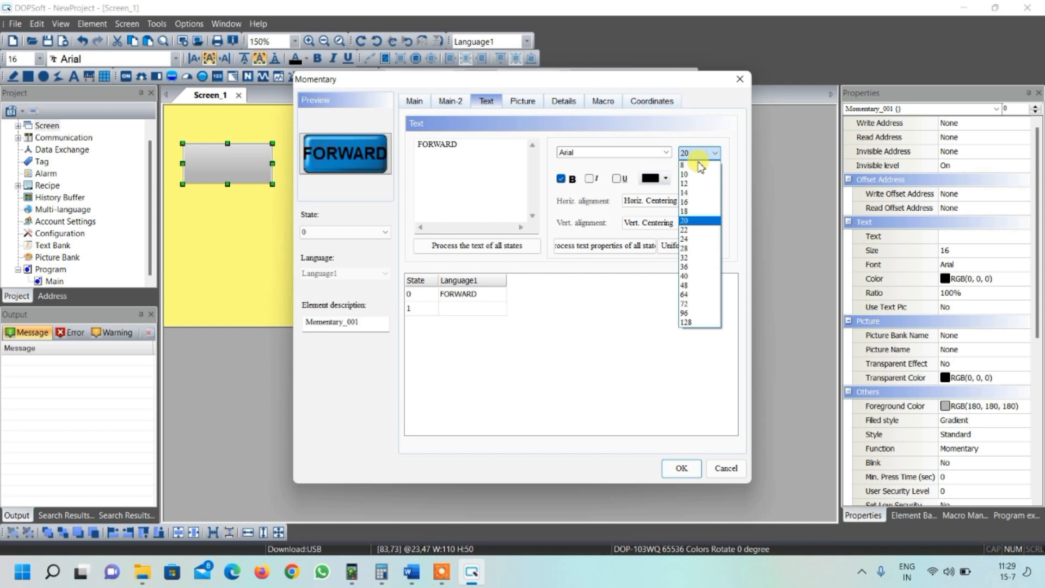
left_click(698, 212)
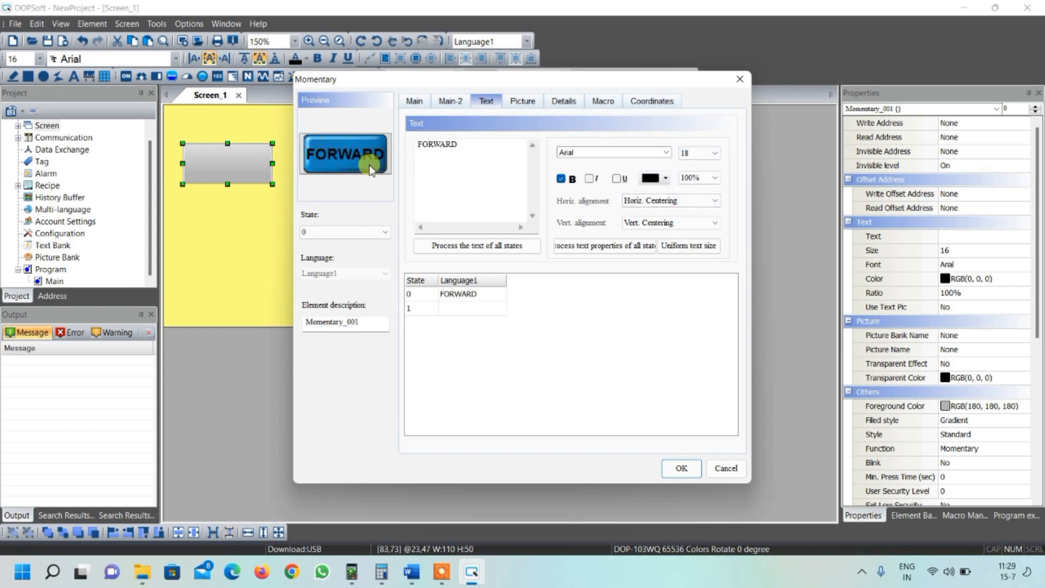
- Copy the FORWARD label from state 0 into the state 1 text
double_click(478, 294)
key("ctrl+c")
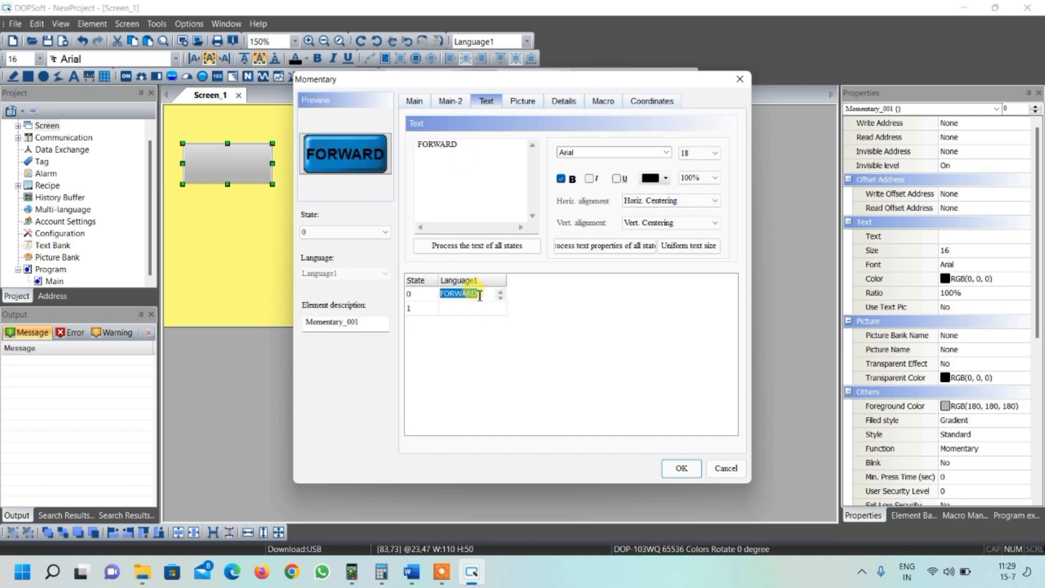
double_click(470, 308)
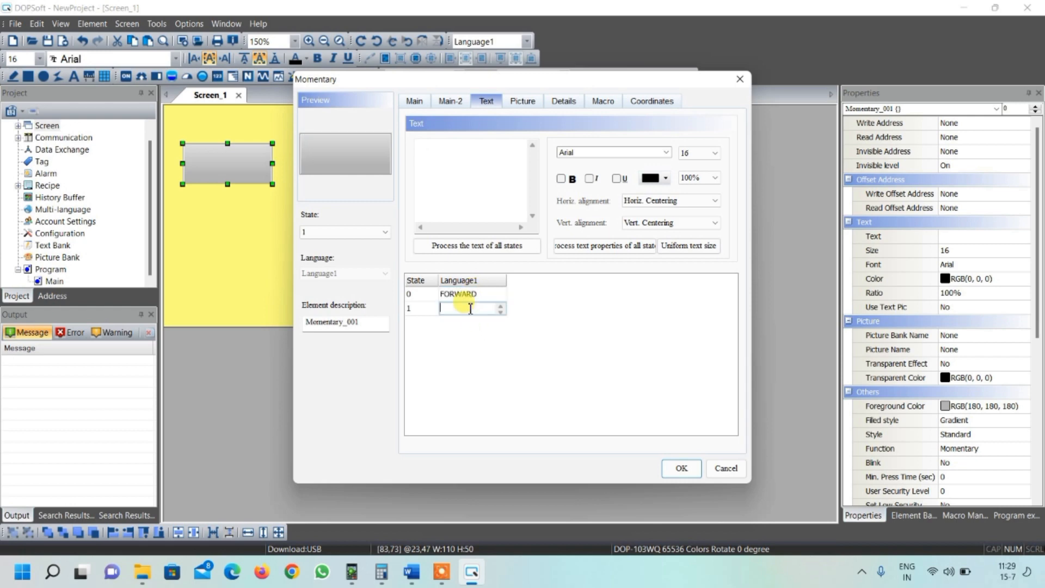
key("ctrl+v")
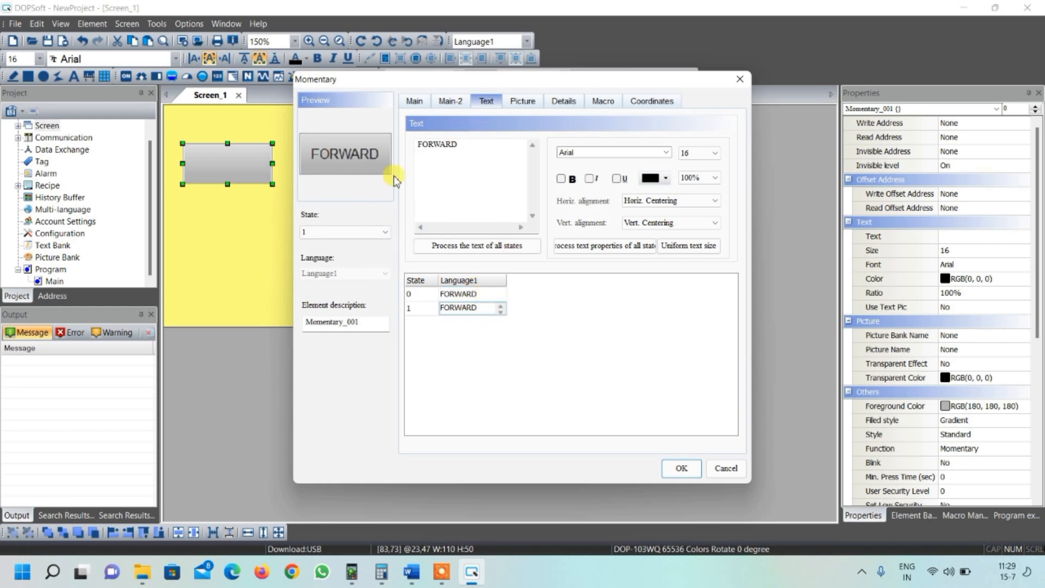
- Set state 1's picture to BUTTON_30.bmp from the $3DButton.pib bank and compare both states' previews
left_click(521, 102)
left_click(517, 146)
left_click(533, 171)
scroll(548, 217, "down", 10)
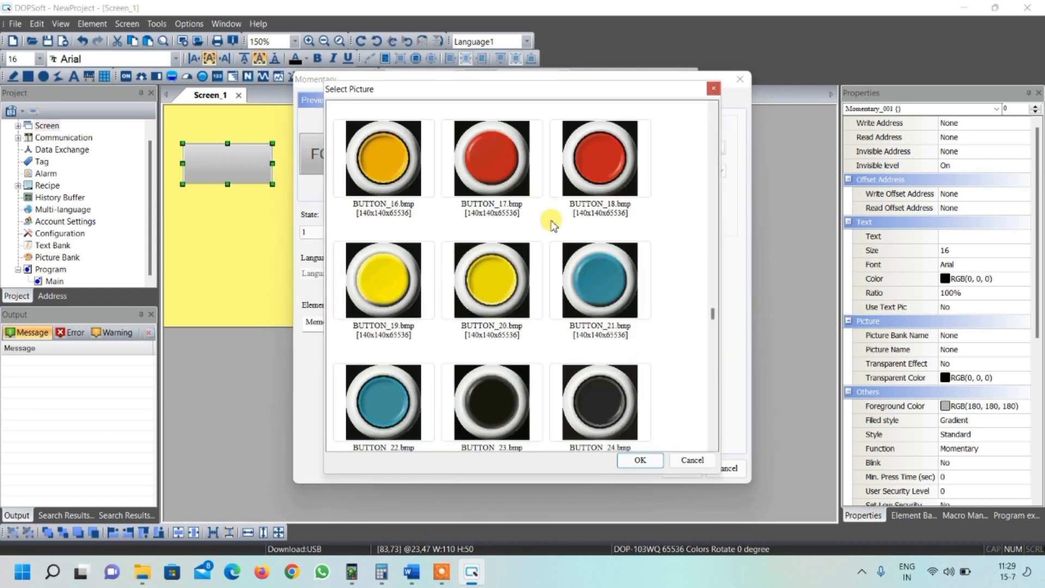
left_click(603, 334)
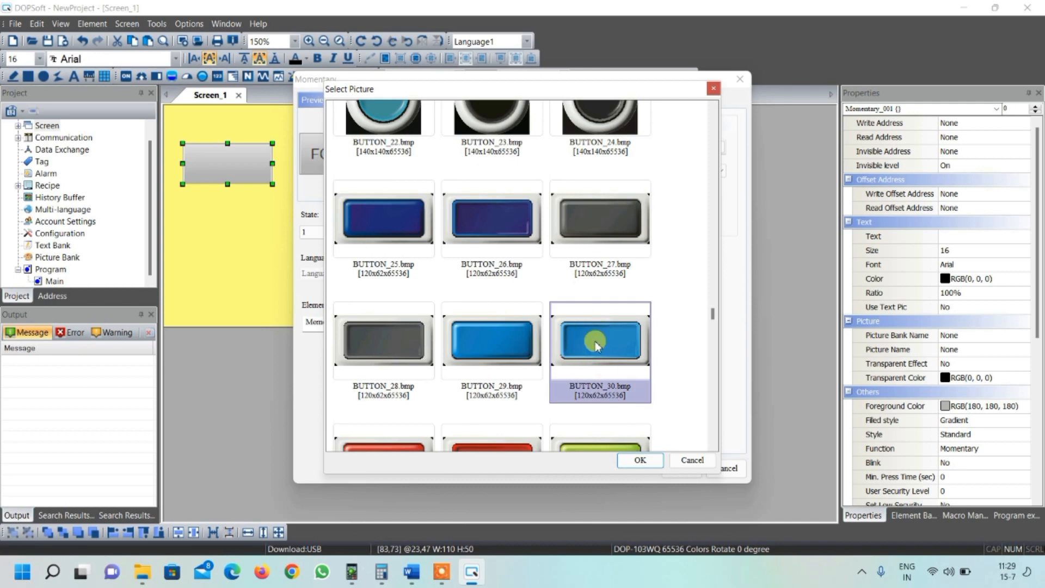
left_click(636, 460)
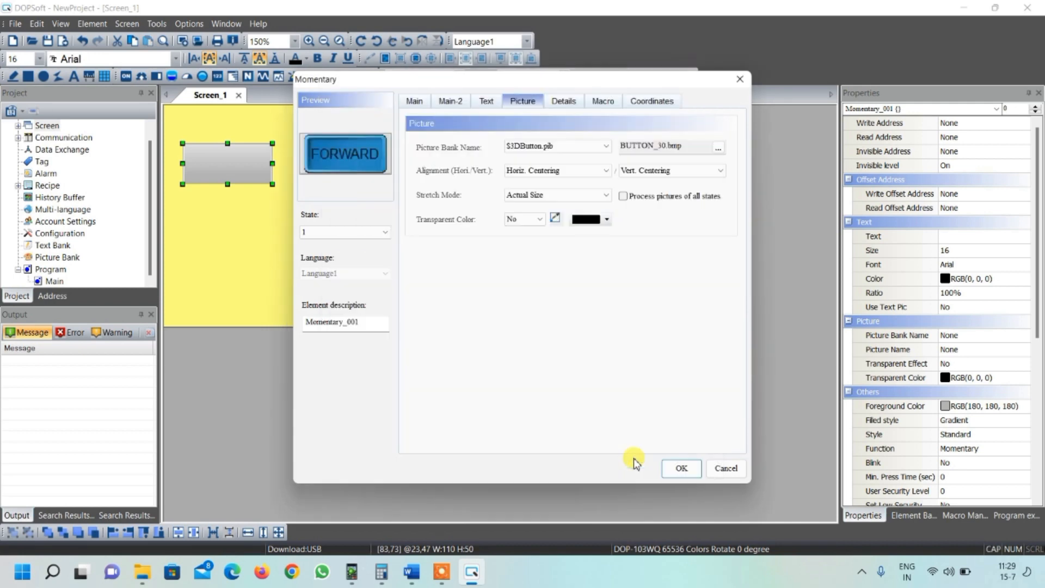
left_click(368, 234)
left_click(365, 243)
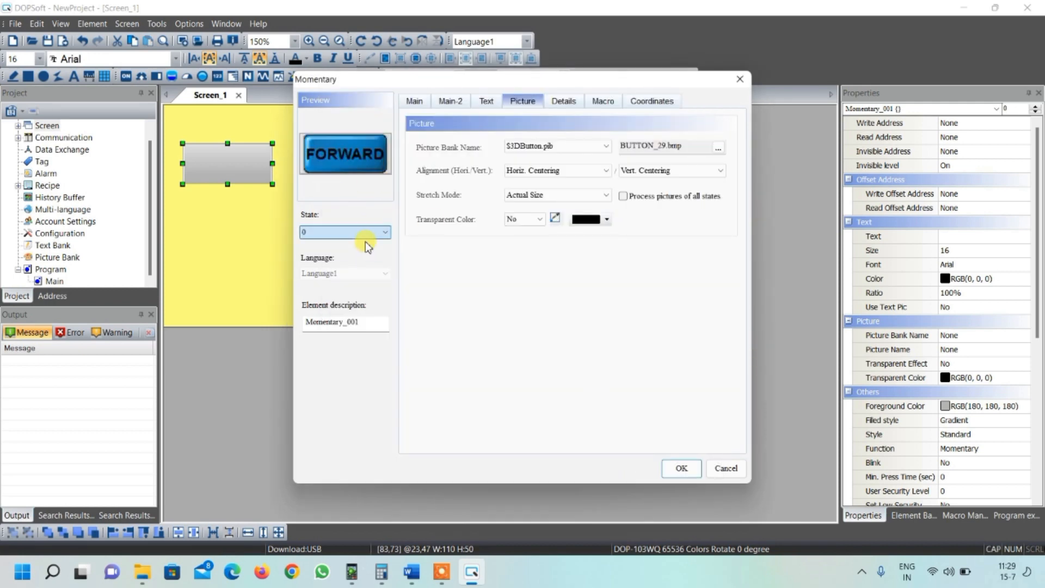
left_click(362, 230)
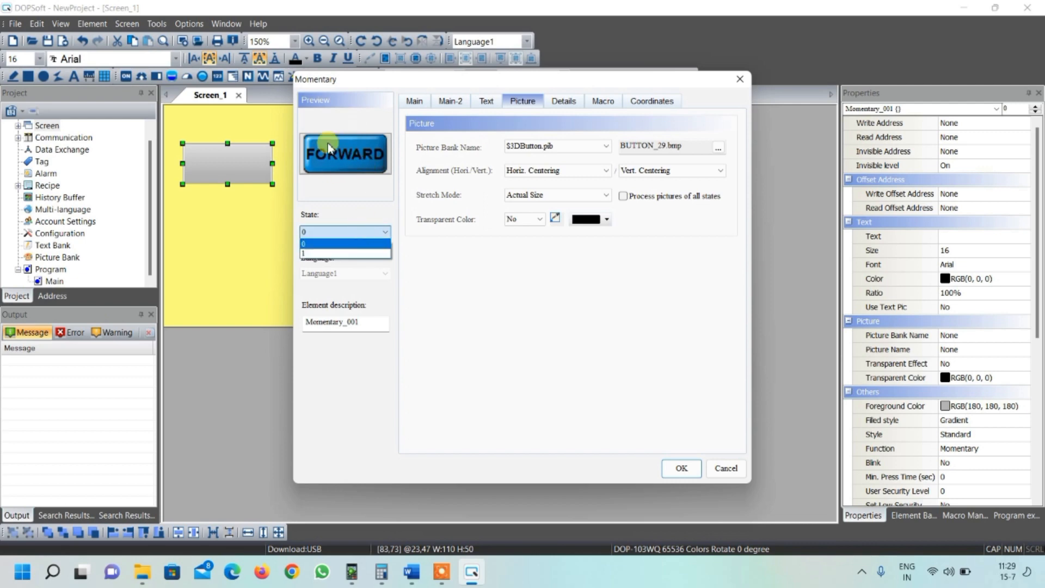
left_click(355, 254)
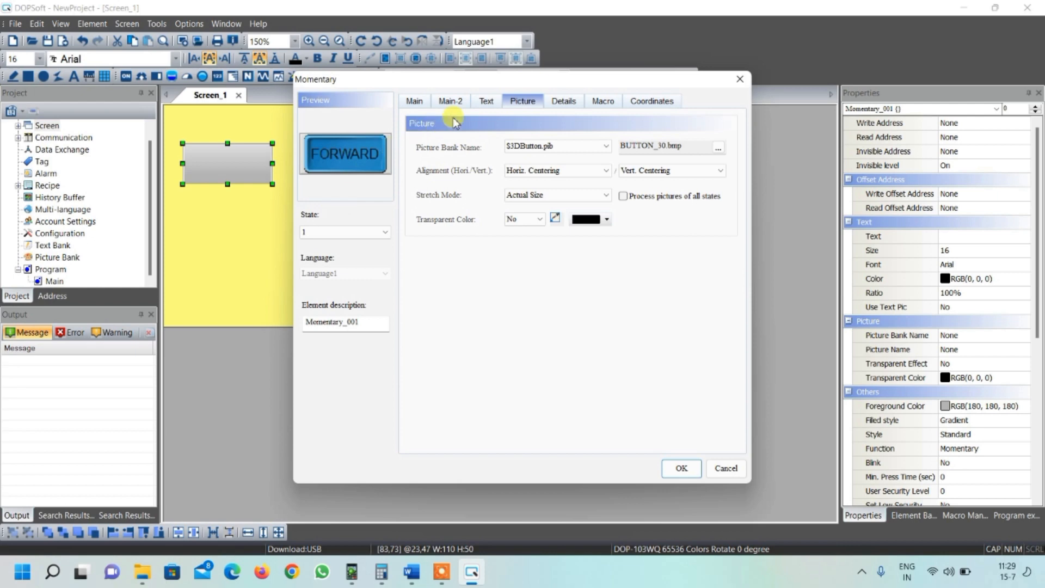
- Make state 1's text bold and confirm the button settings
left_click(486, 102)
left_click(560, 179)
left_click(683, 467)
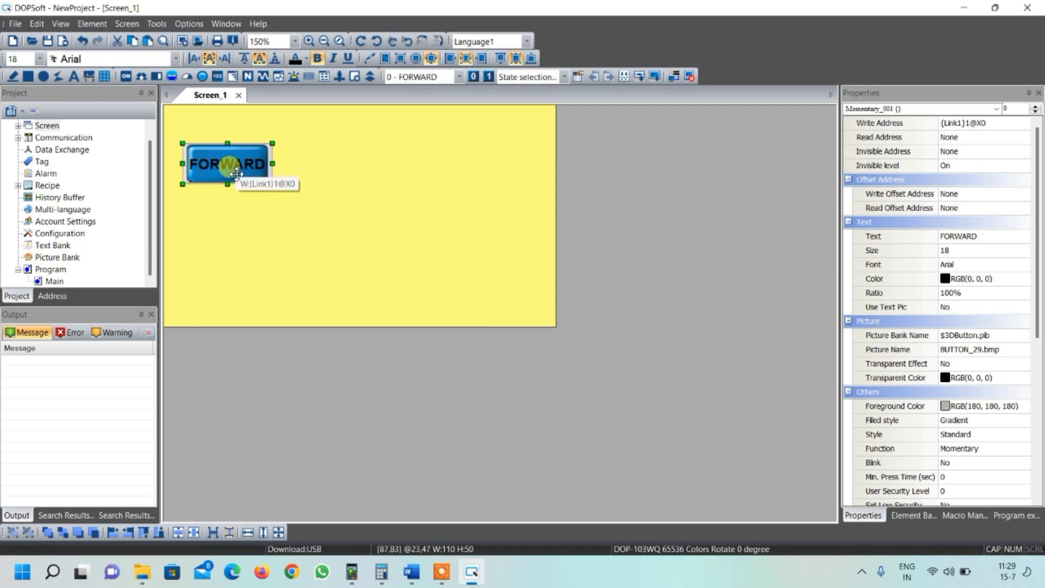
- Paste two copies of the FORWARD button stacked below the original
key("ctrl+v")
left_click_drag(225, 178, 204, 280)
key("ctrl+v")
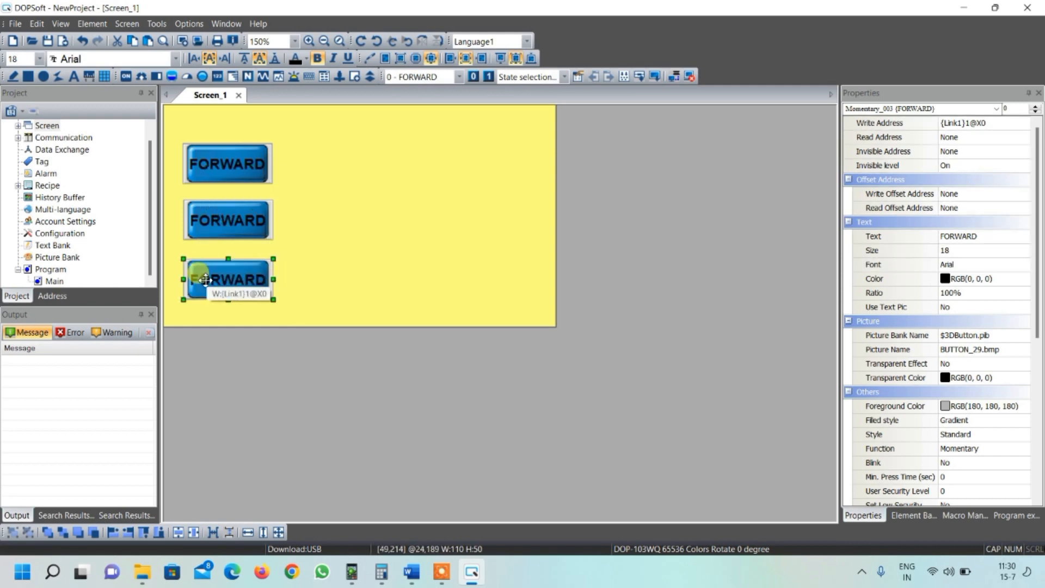
- Set the second button's write address to {Link1}1@X1 and its state 0 label to REVERSE
left_click(227, 219)
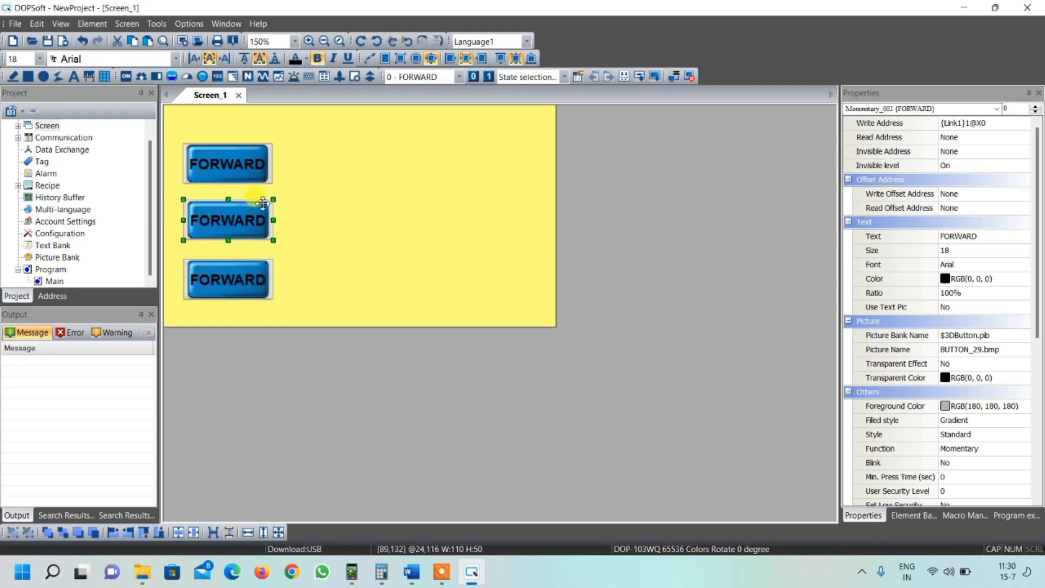
double_click(237, 218)
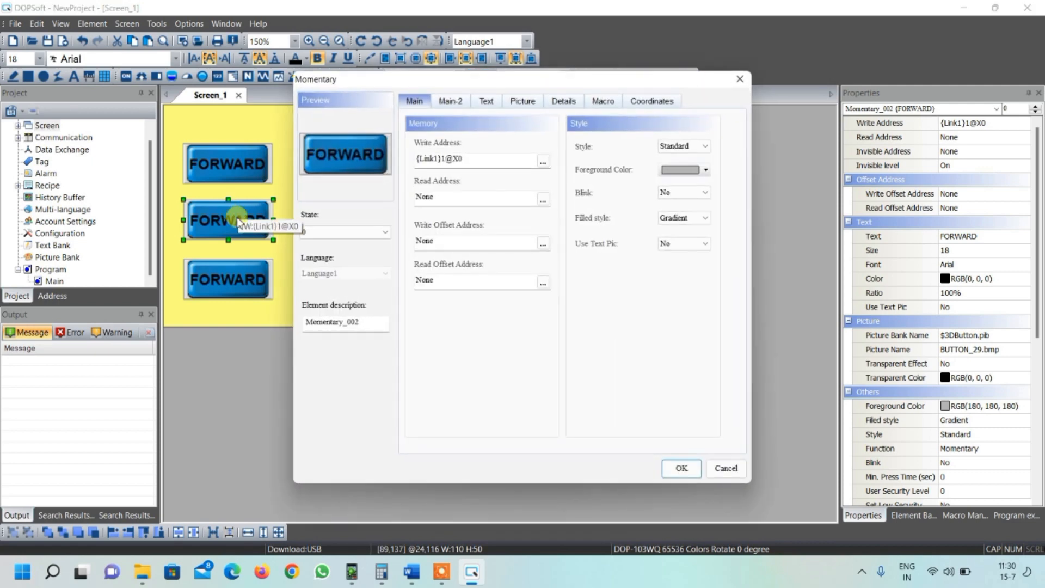
left_click(484, 162)
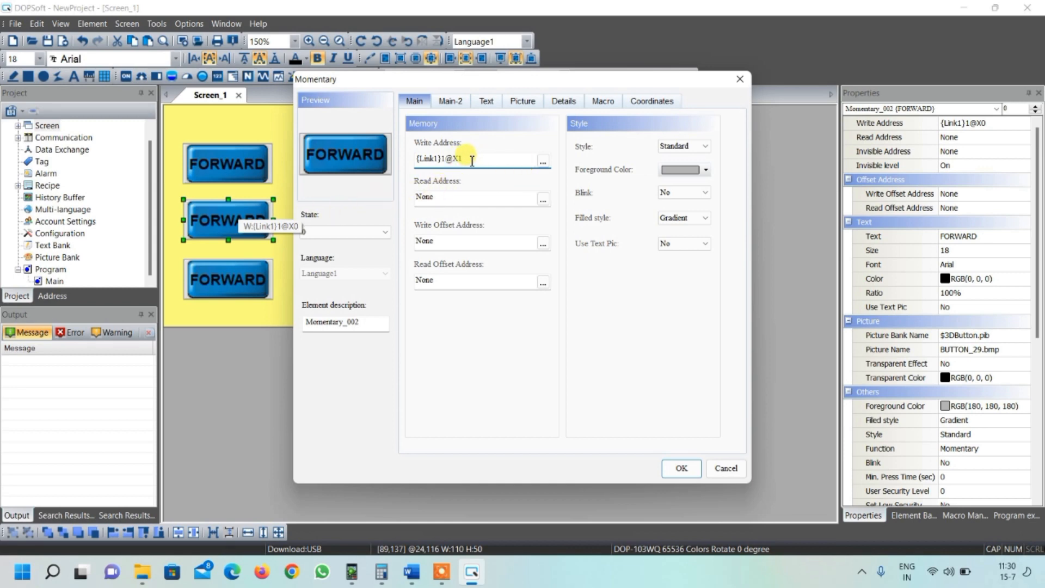
left_click(485, 104)
left_click_drag(458, 144, 415, 145)
type("REV")
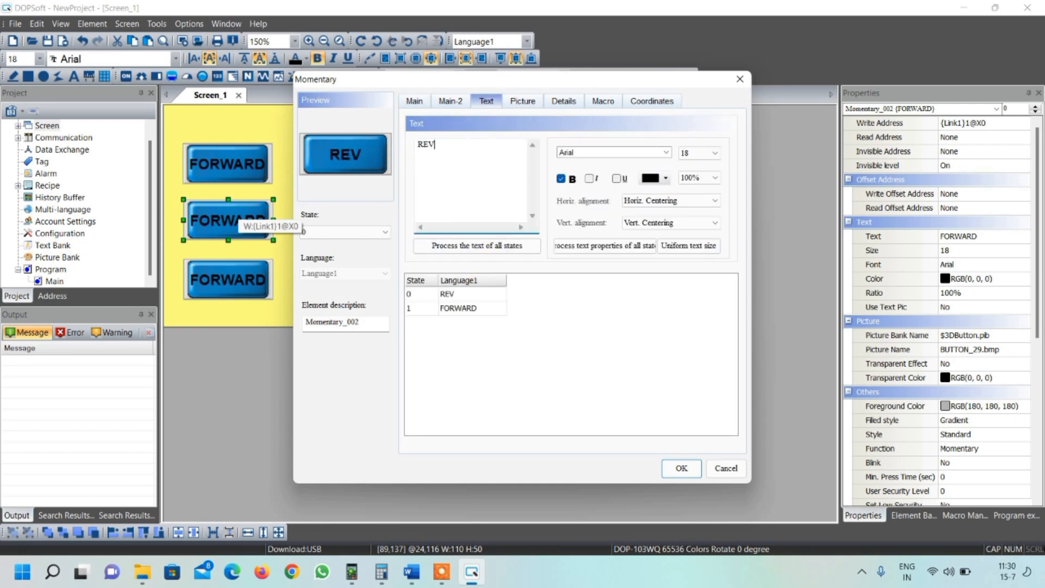
type("ERSE")
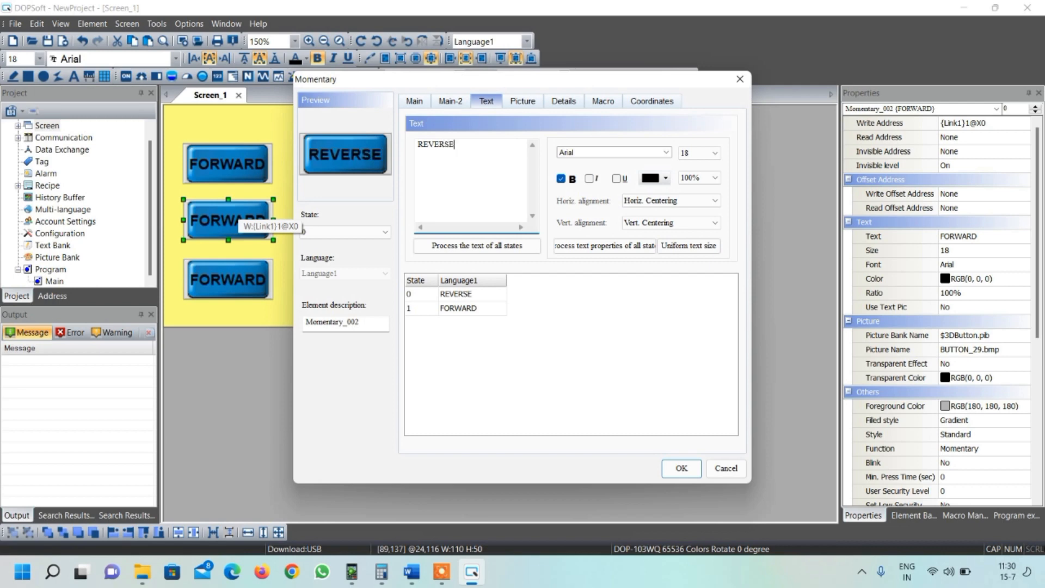
- Copy the REVERSE label into the second button's state 1 text
left_click_drag(456, 146, 418, 148)
key("ctrl+c")
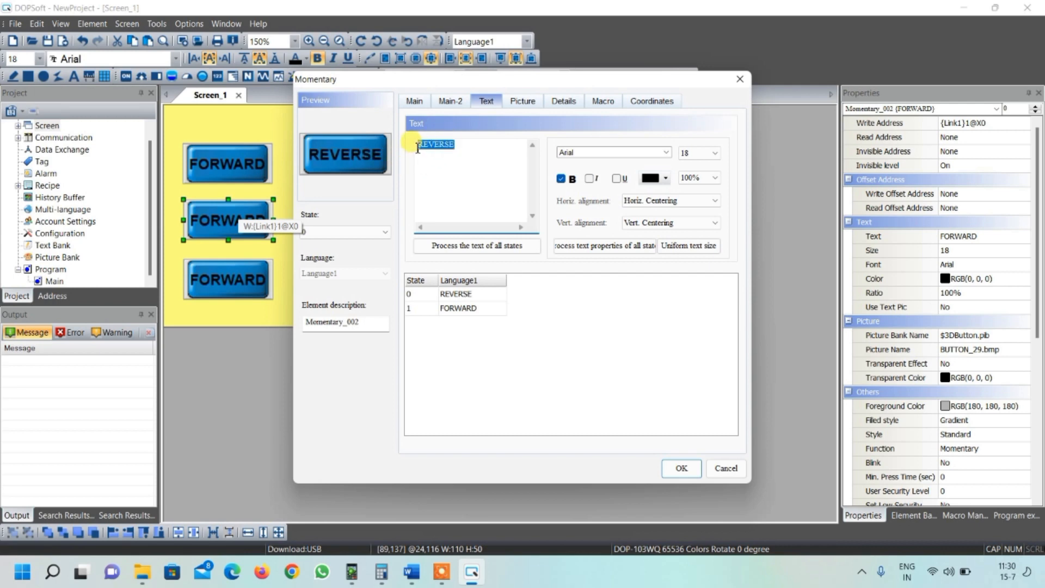
left_click(476, 308)
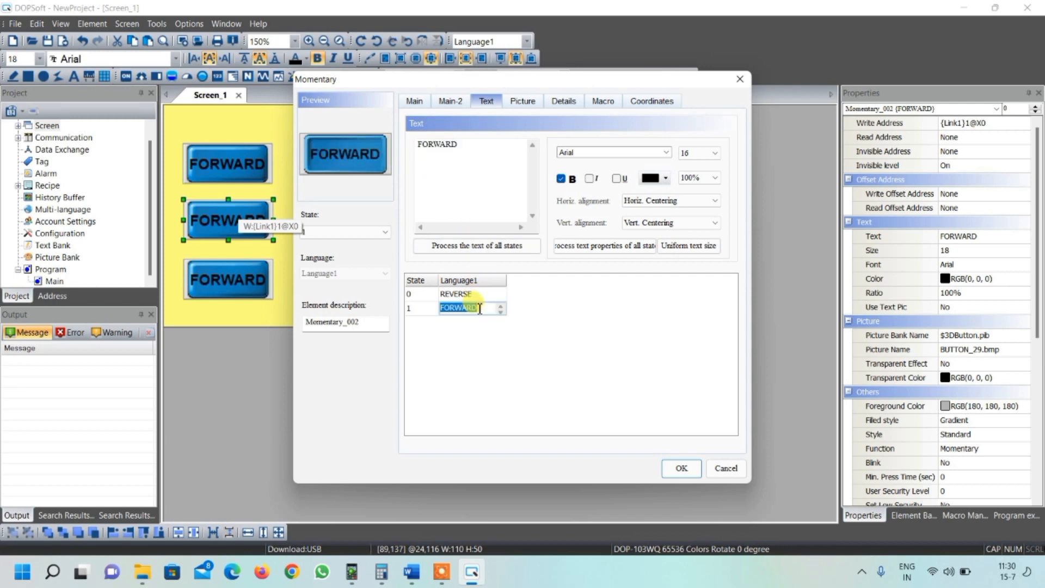
key("ctrl+v")
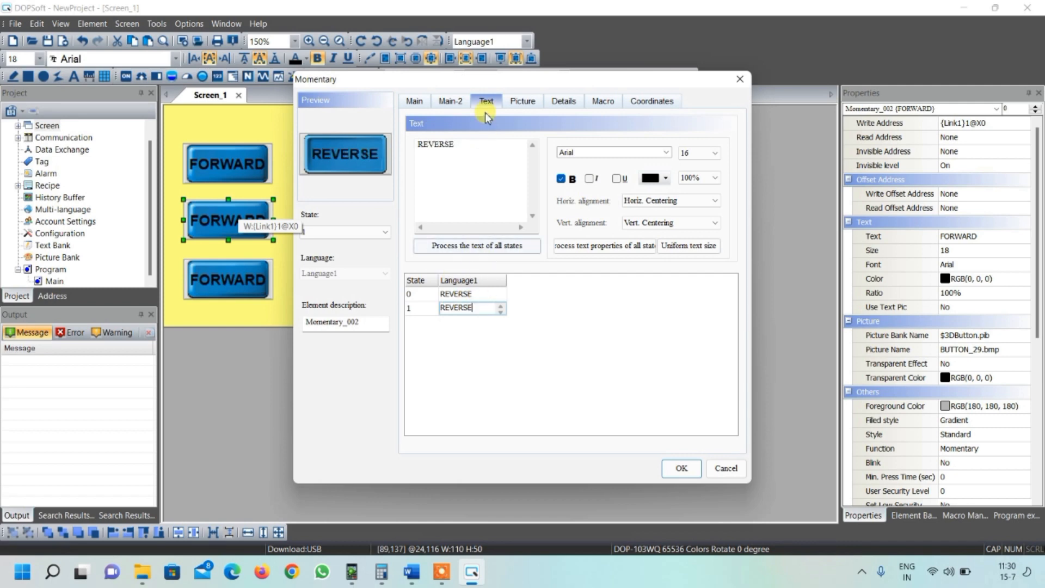
- Set the second button's state 1 picture to BUTTON_35.bmp
left_click(521, 103)
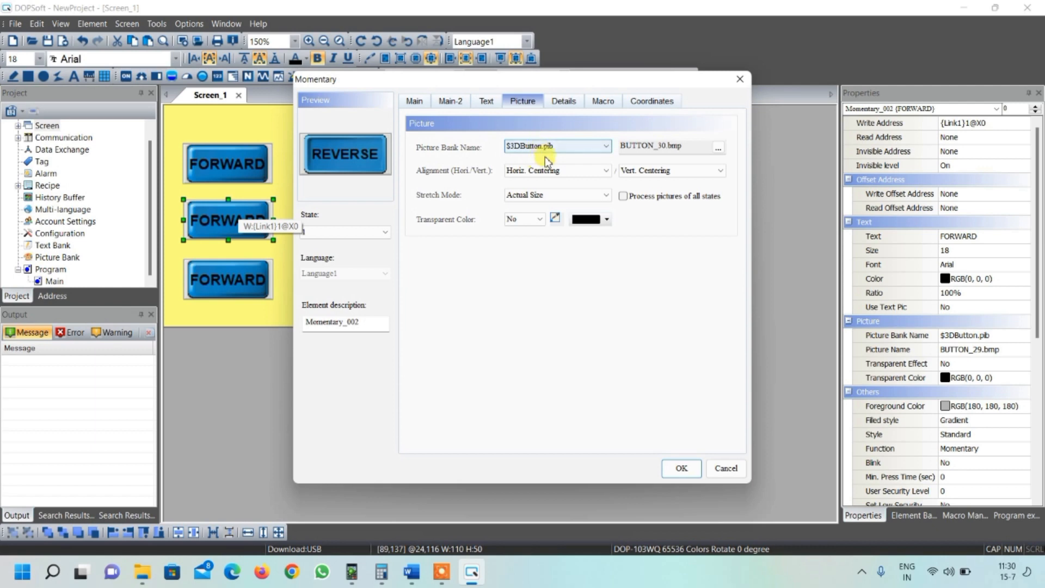
left_click(718, 150)
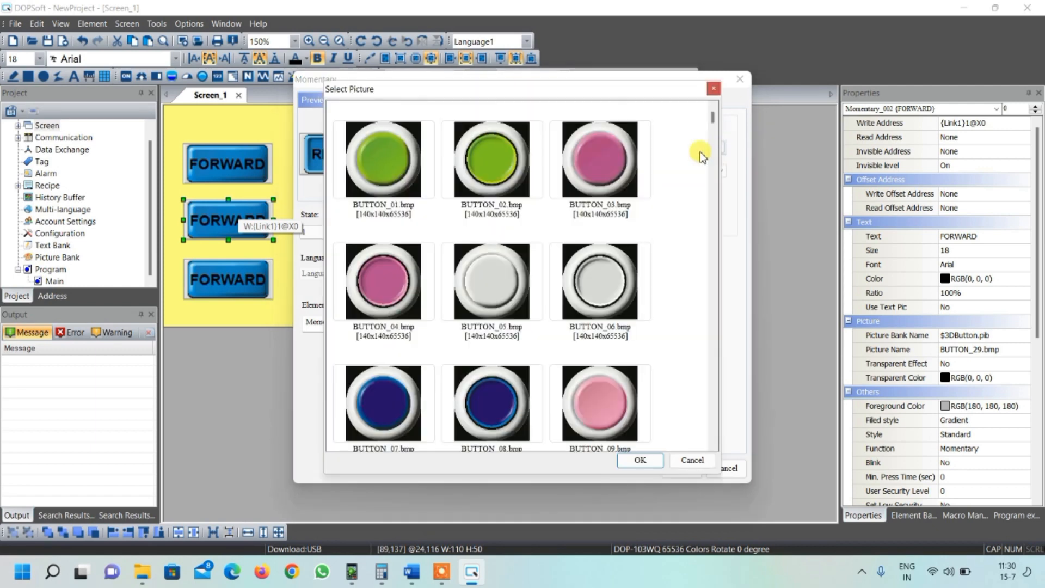
scroll(529, 250, "down", 10)
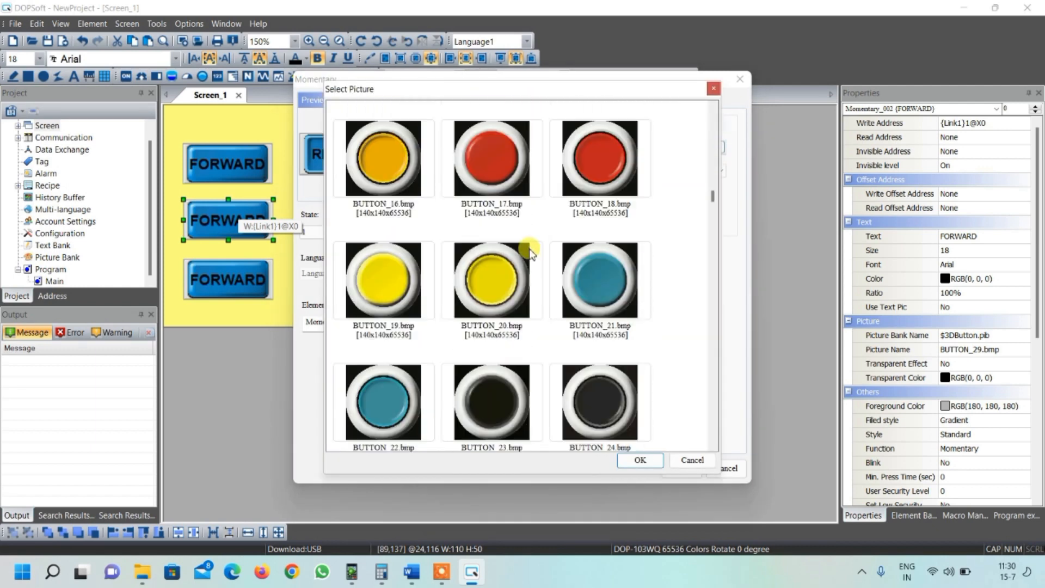
left_click(500, 277)
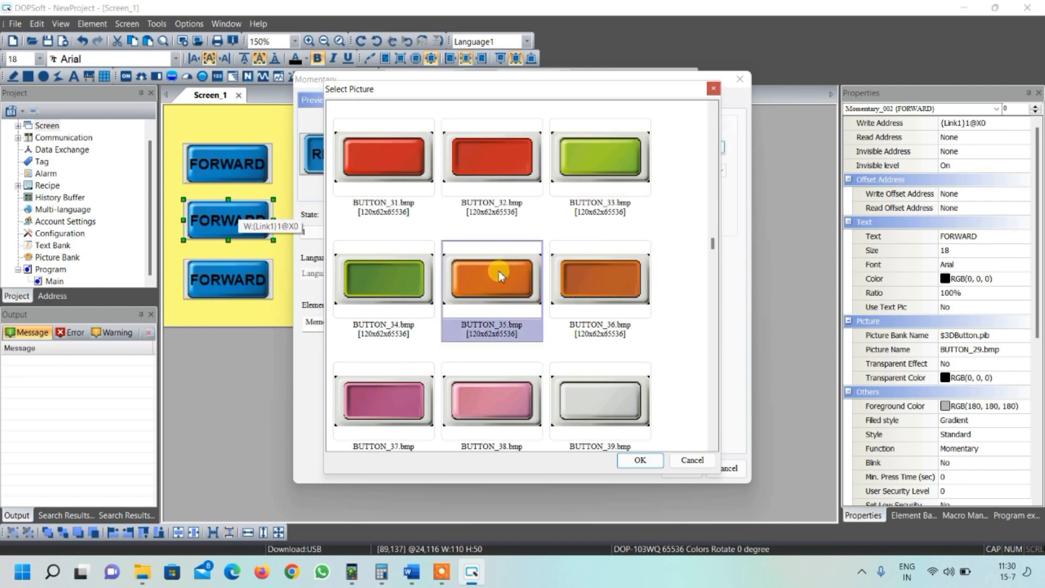
left_click(638, 460)
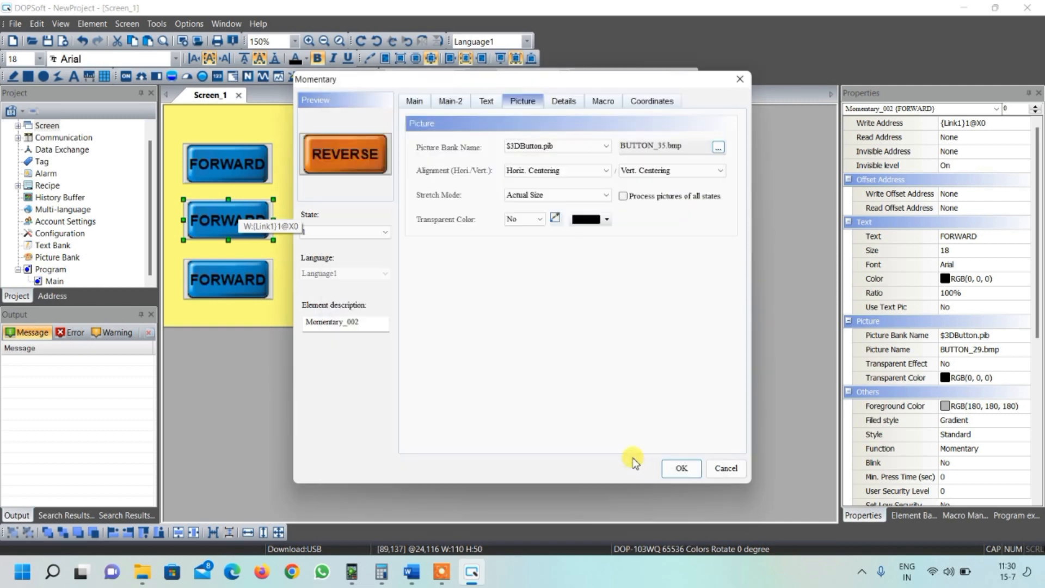
- Change the second button's state 1 picture to BUTTON_36.bmp
left_click(716, 147)
scroll(560, 345, "down", 5)
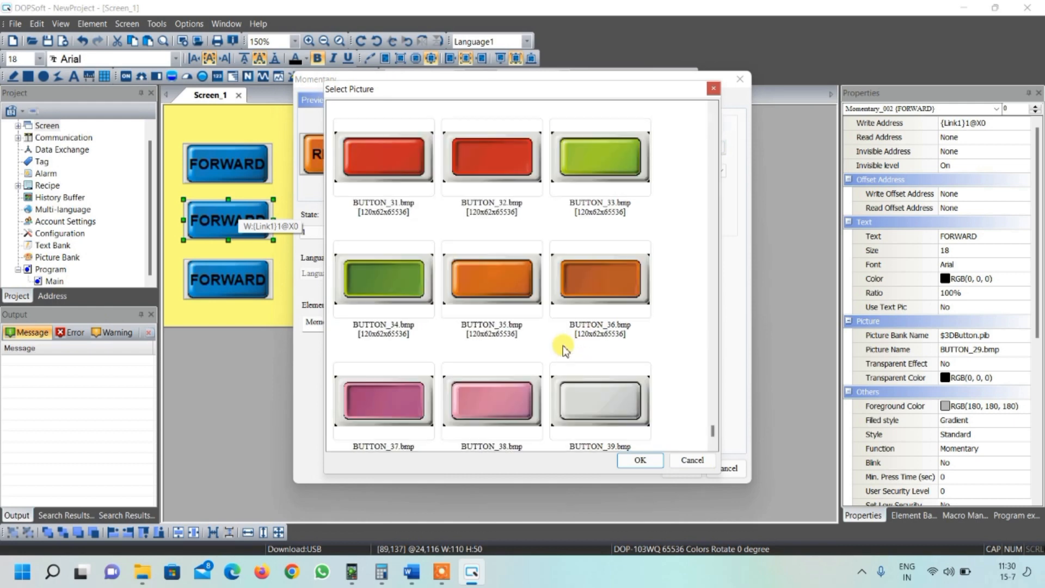
left_click(595, 293)
left_click(640, 460)
- Set the second button's state 0 picture to BUTTON_35.bmp and confirm the dialog
left_click(376, 232)
left_click(348, 242)
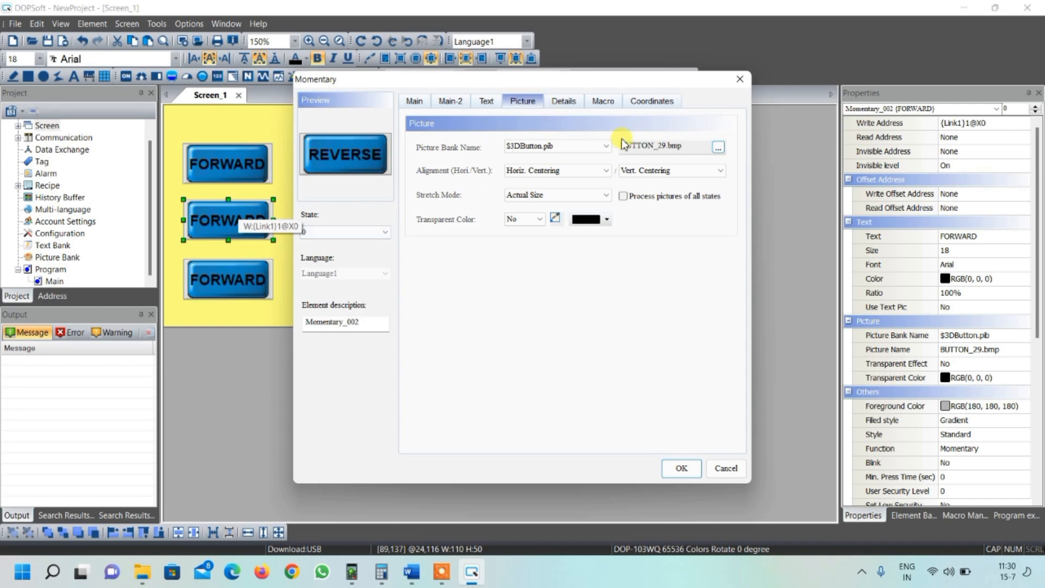
left_click(718, 147)
scroll(490, 333, "down", 8)
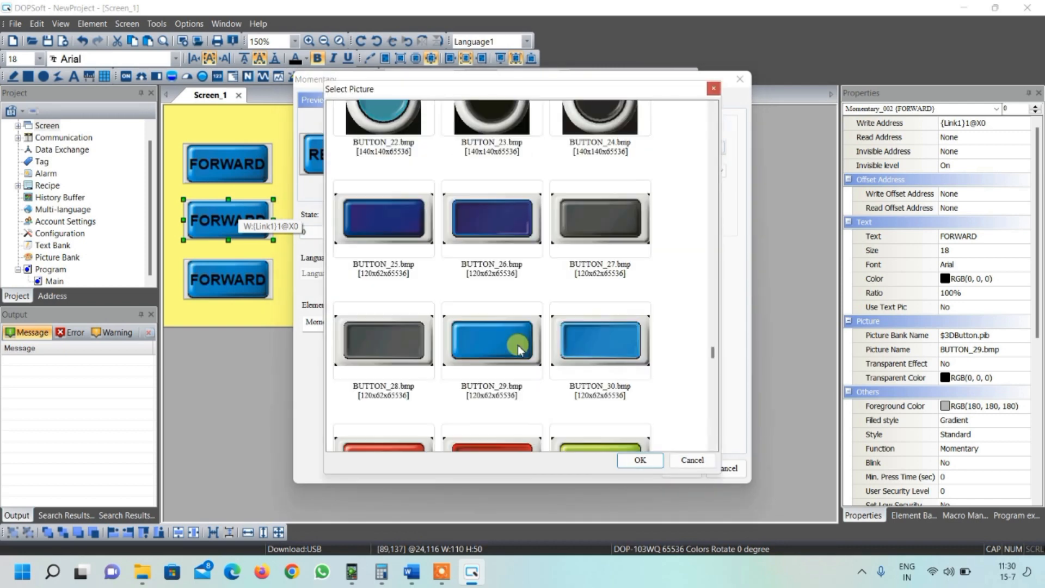
scroll(517, 349, "down", 5)
left_click(505, 288)
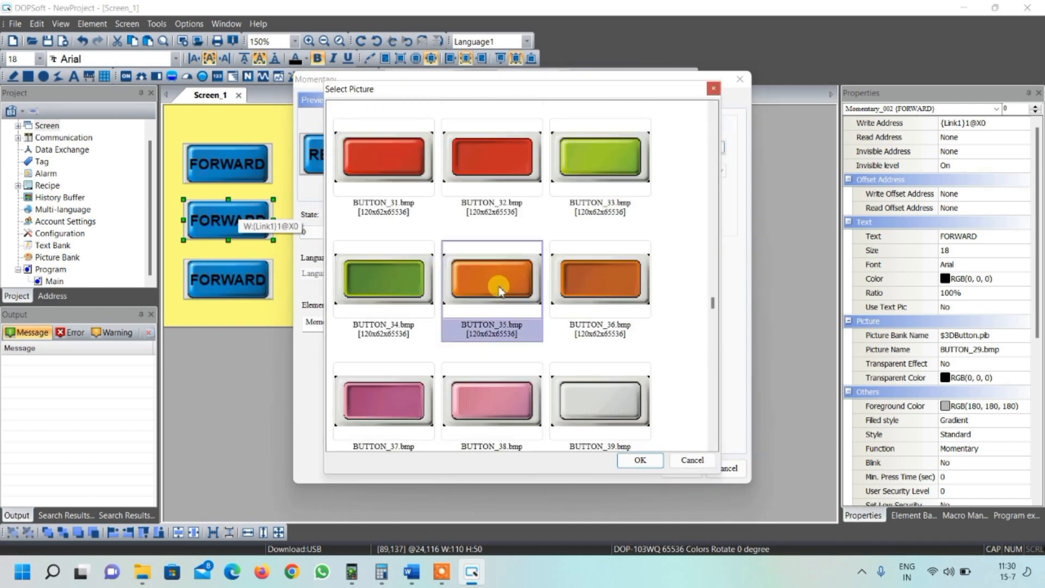
left_click(629, 462)
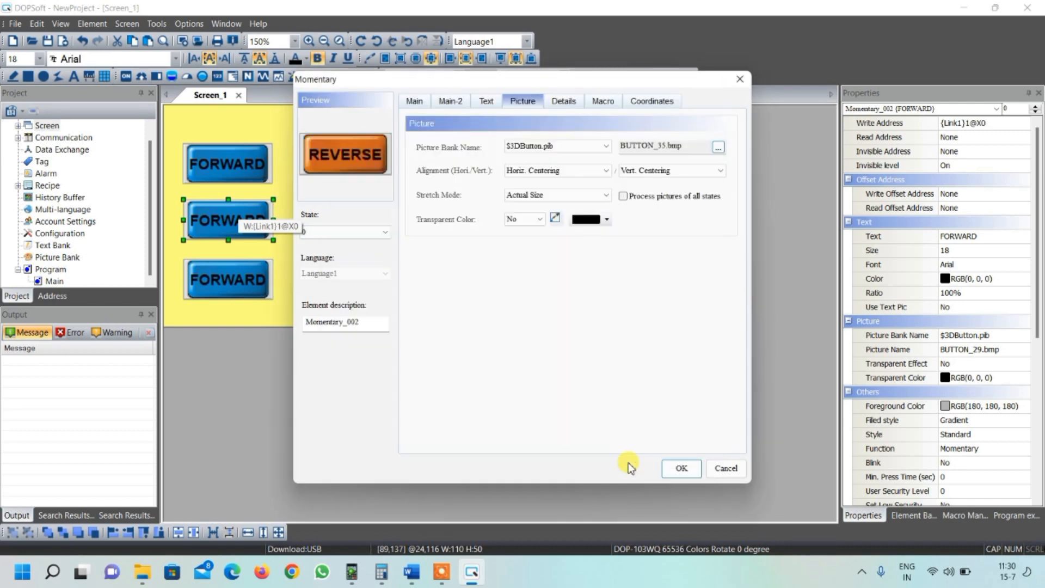
left_click(681, 469)
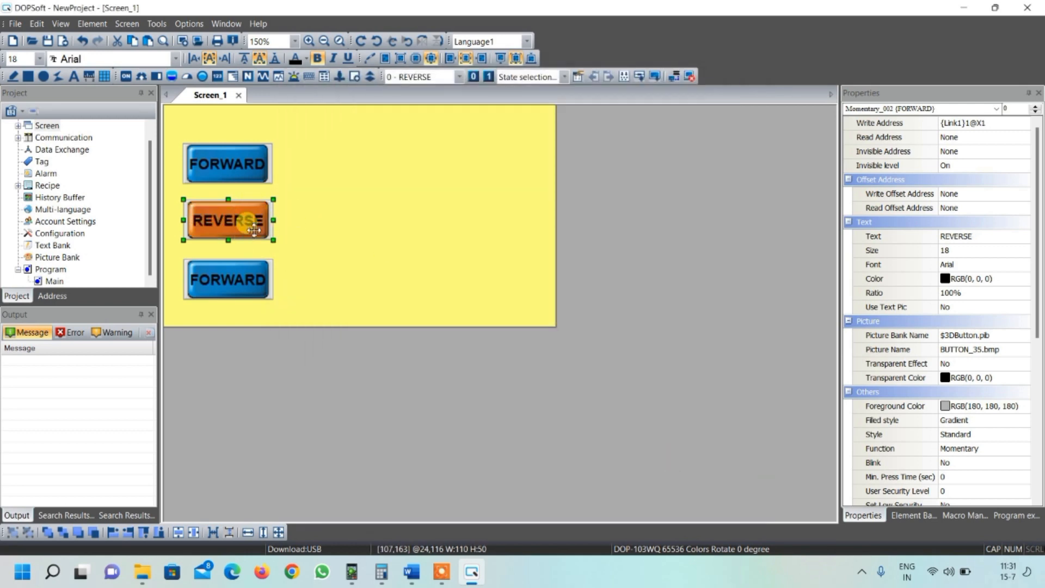
- Set the third button's write address to {Link1}1@X2 and its state 0 label to STOP
double_click(234, 276)
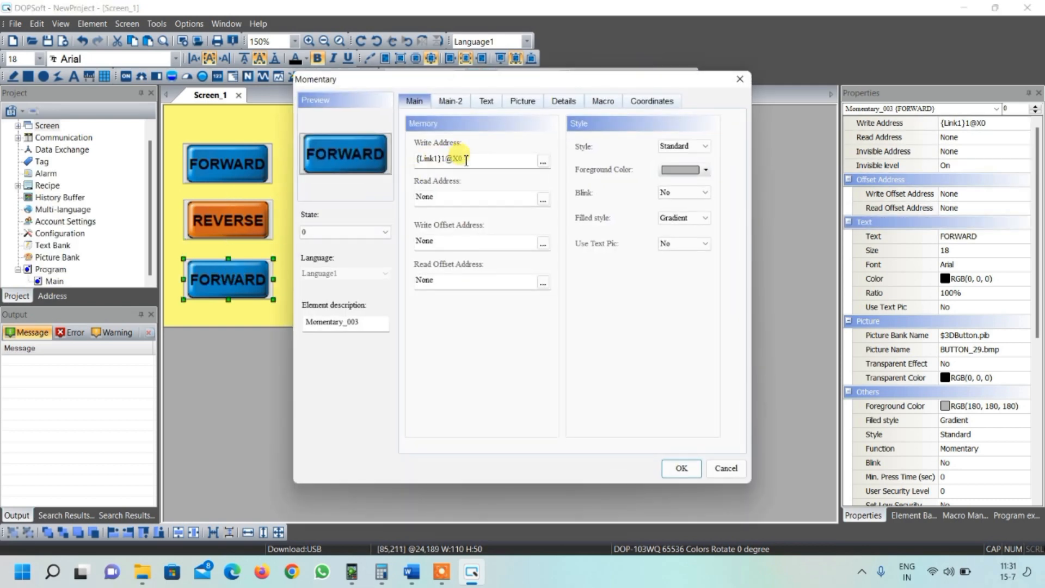
left_click(465, 159)
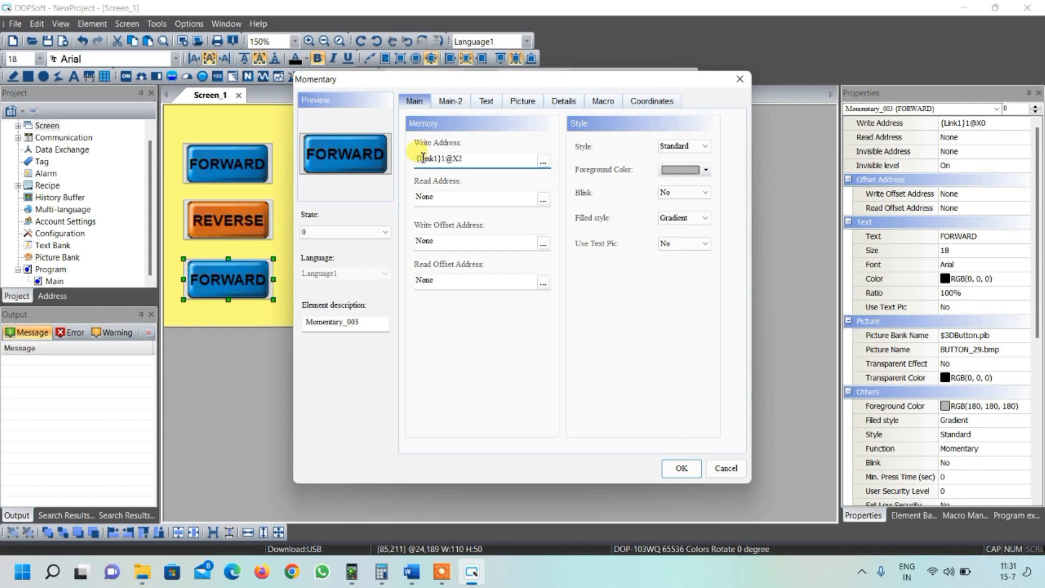
left_click(487, 102)
left_click_drag(458, 146, 392, 162)
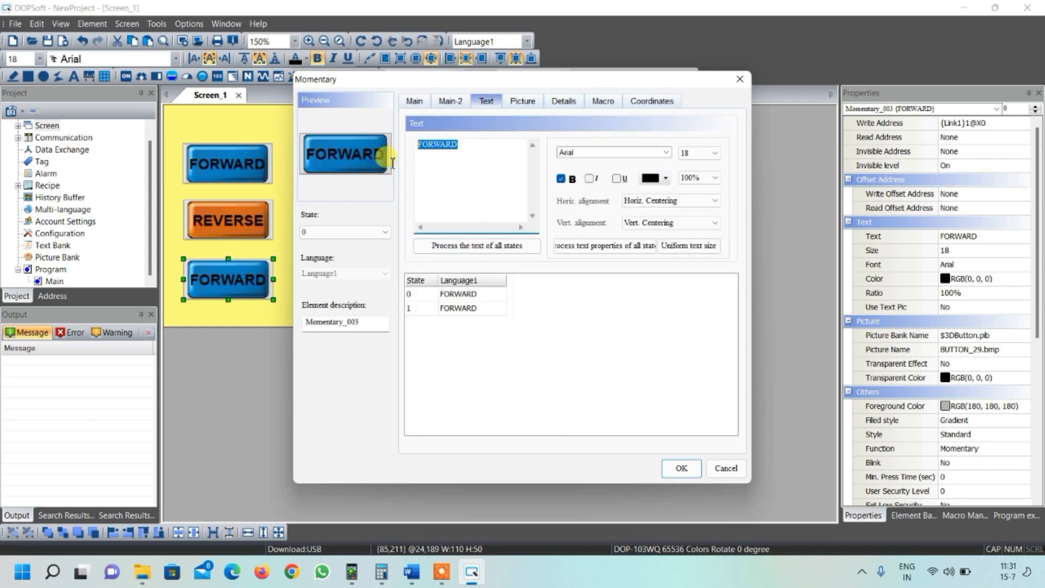
type("STOP")
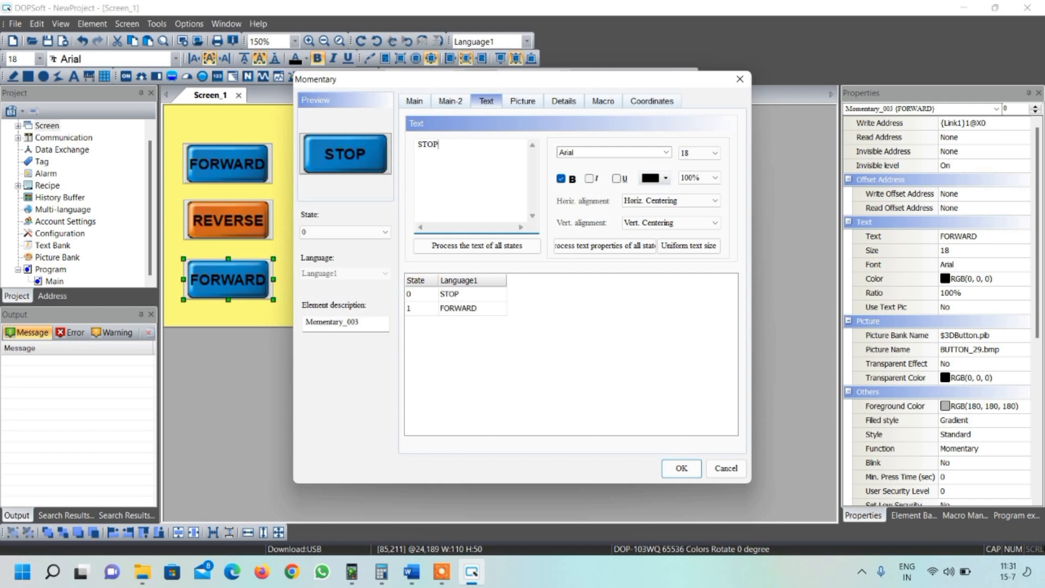
- Copy the STOP label into the third button's state 1 text
left_click_drag(442, 145, 409, 156)
key("ctrl+c")
left_click(462, 308)
left_click(468, 308)
key("ctrl+v")
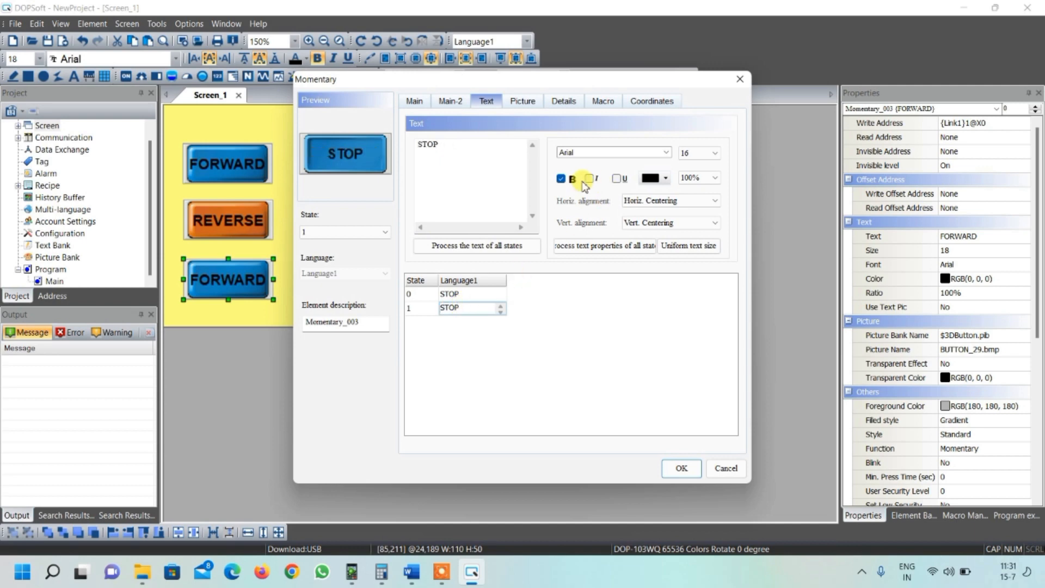
- Set the third button's state 1 picture to BUTTON_32.bmp
left_click(520, 102)
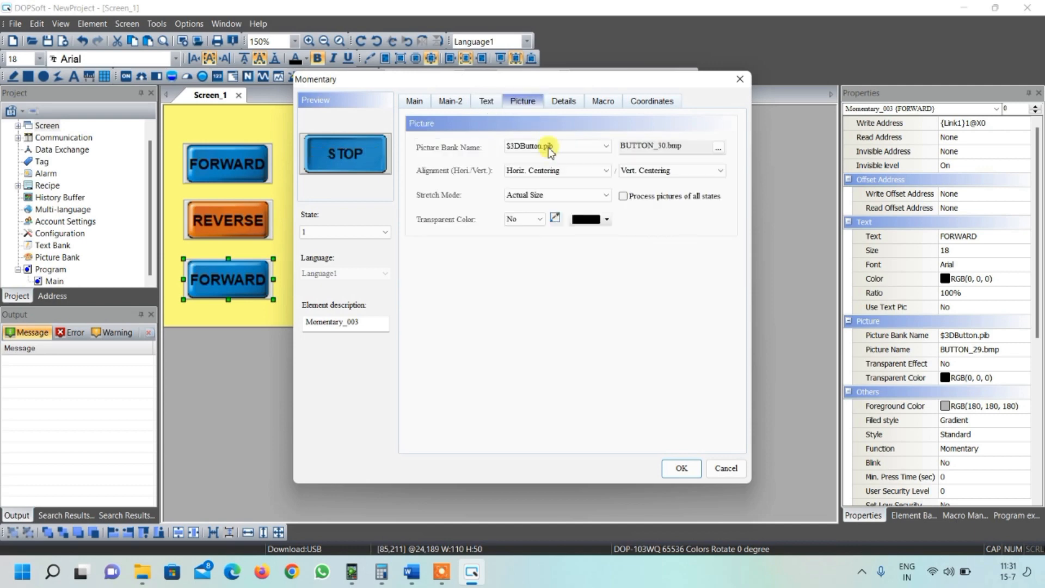
left_click(718, 148)
scroll(599, 228, "down", 10)
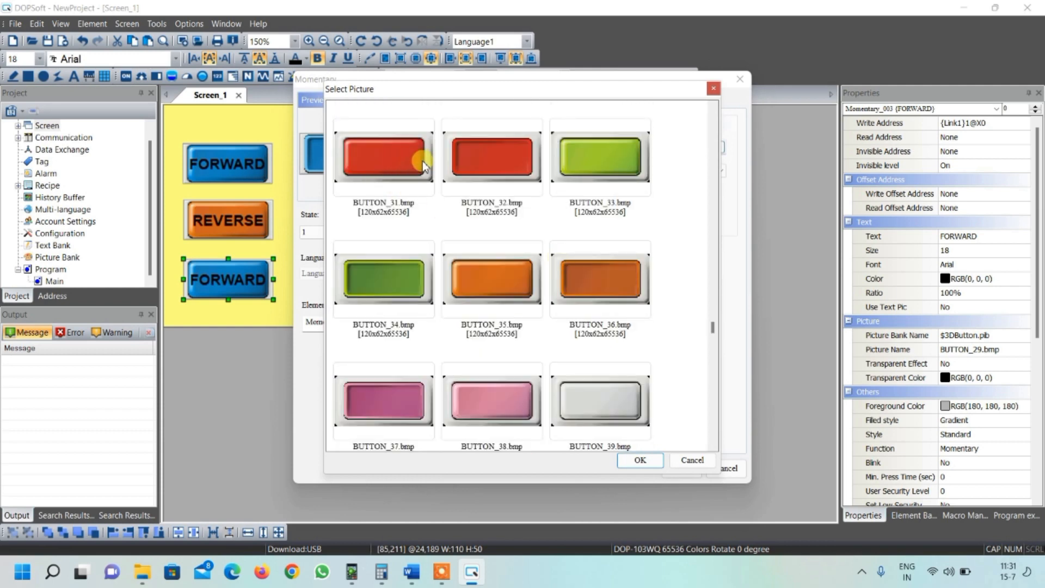
left_click(490, 165)
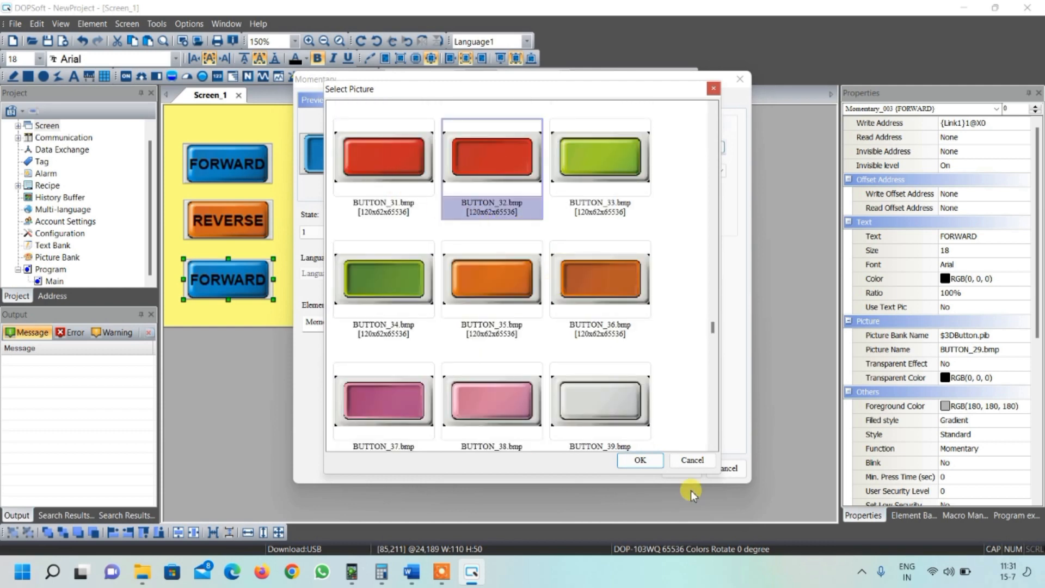
left_click(640, 461)
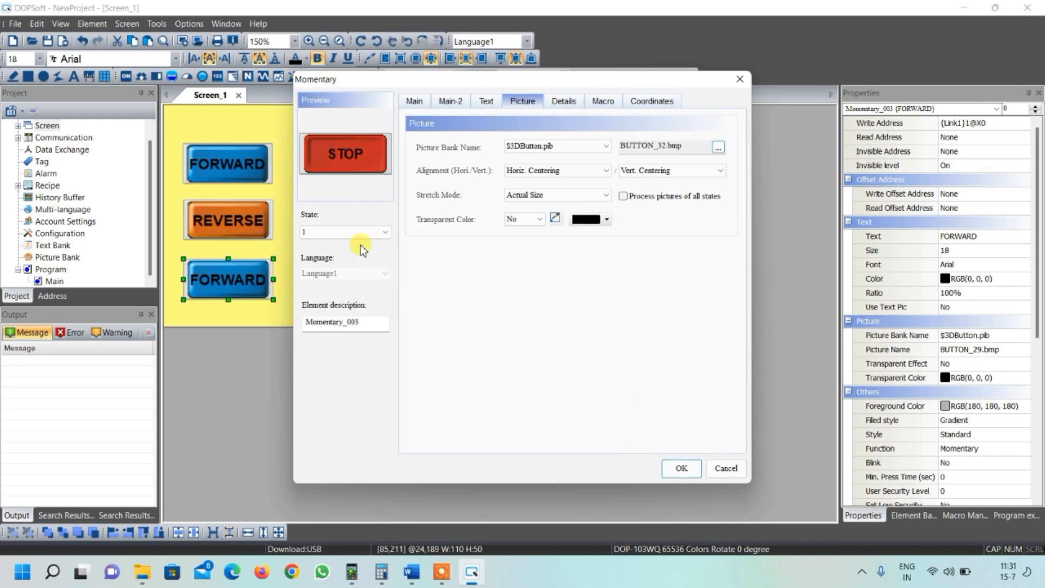
- Set the third button's state 0 picture to BUTTON_31.bmp and confirm the dialog
left_click(355, 233)
left_click(344, 244)
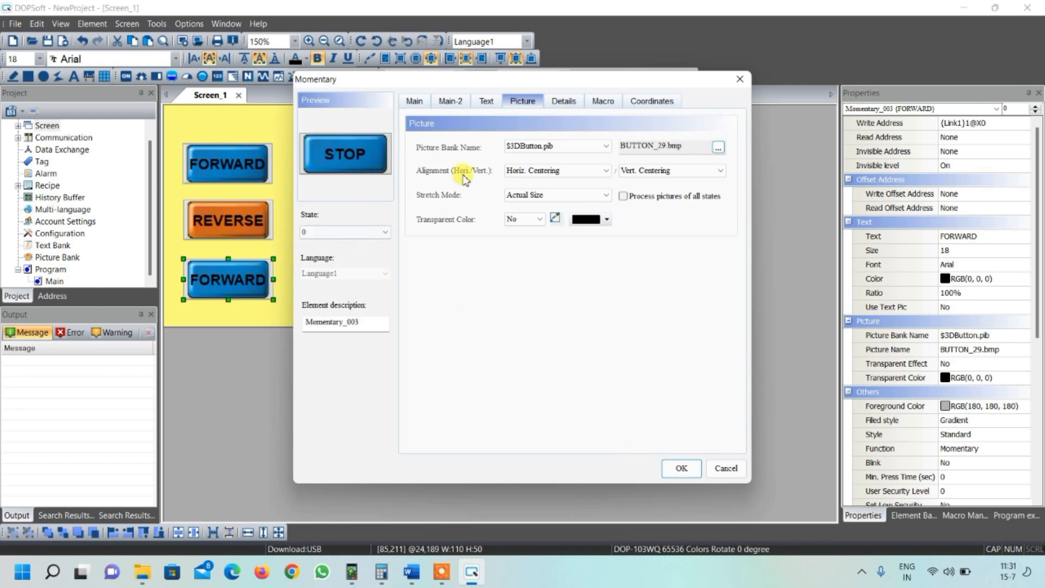
left_click(717, 147)
scroll(438, 343, "down", 10)
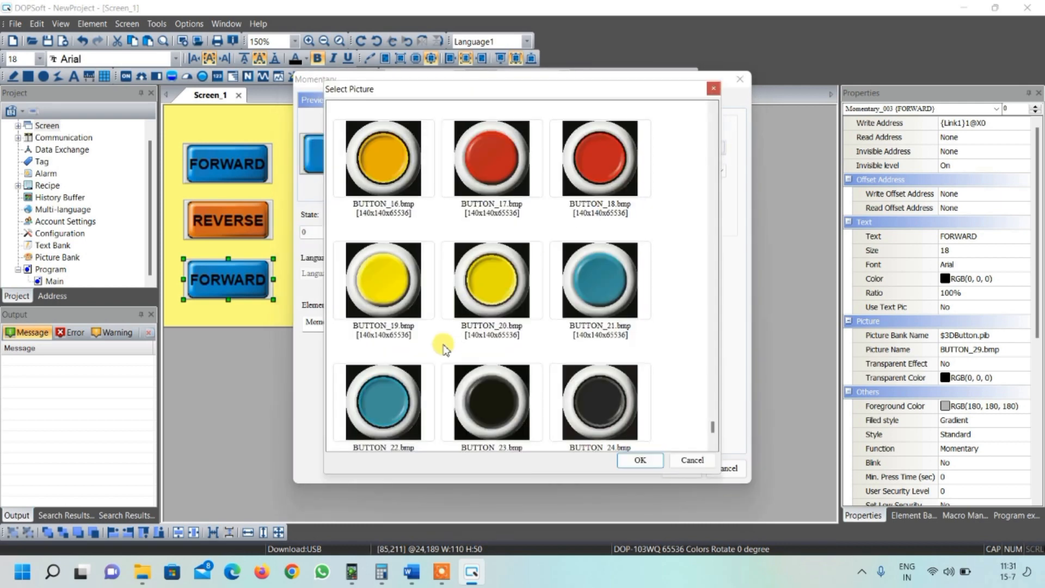
left_click(383, 162)
left_click(640, 460)
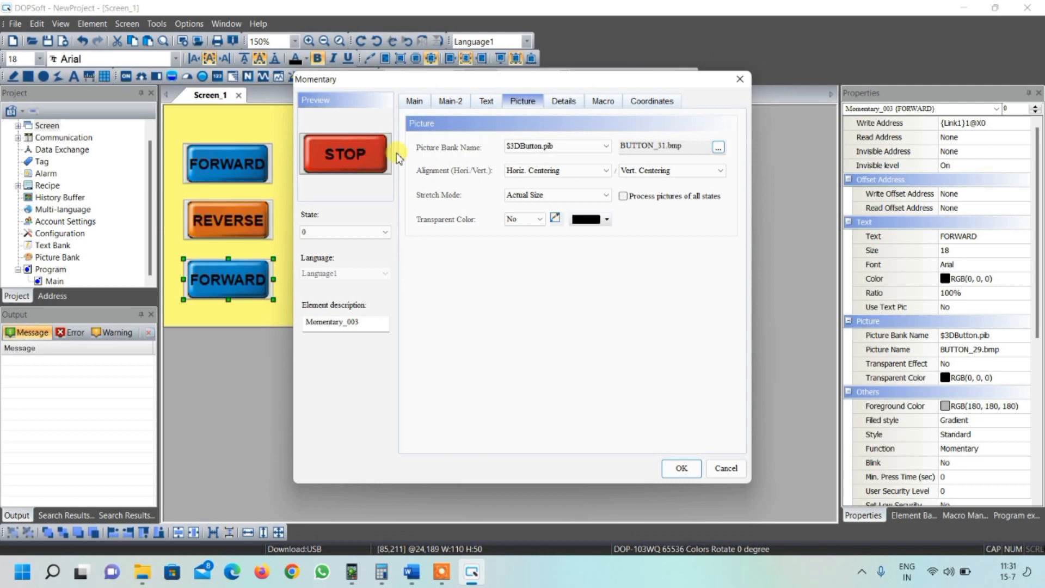
left_click(683, 468)
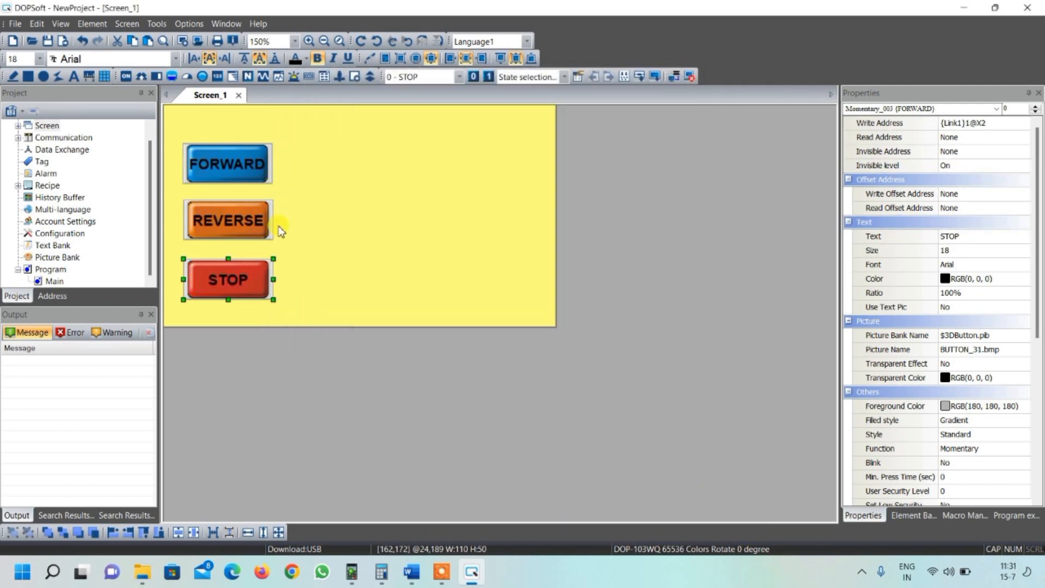
- Draw a Multistate Indicator about 40 by 40 px to the right of the buttons and open its properties
left_click(301, 289)
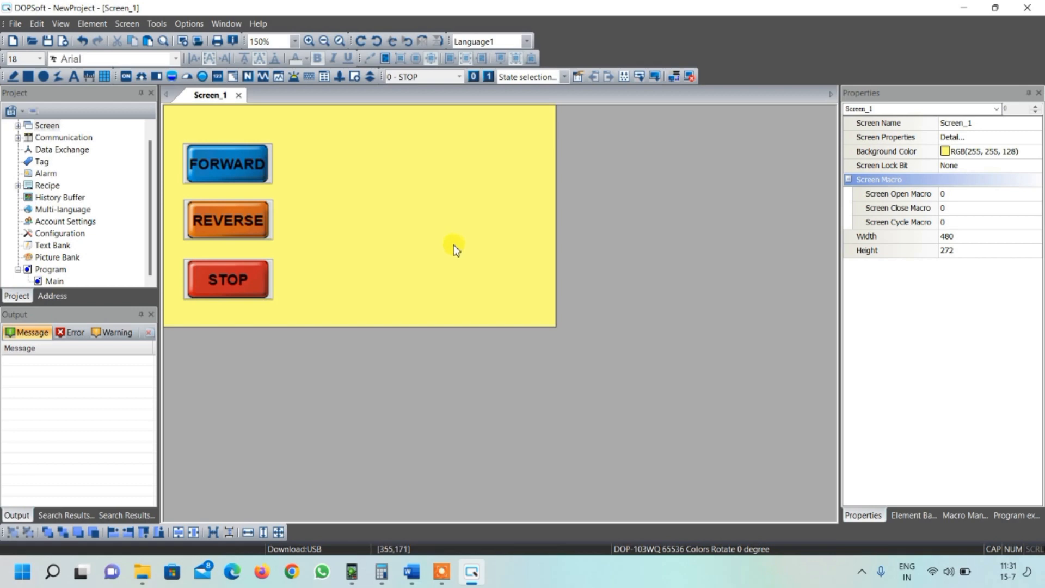
left_click(203, 78)
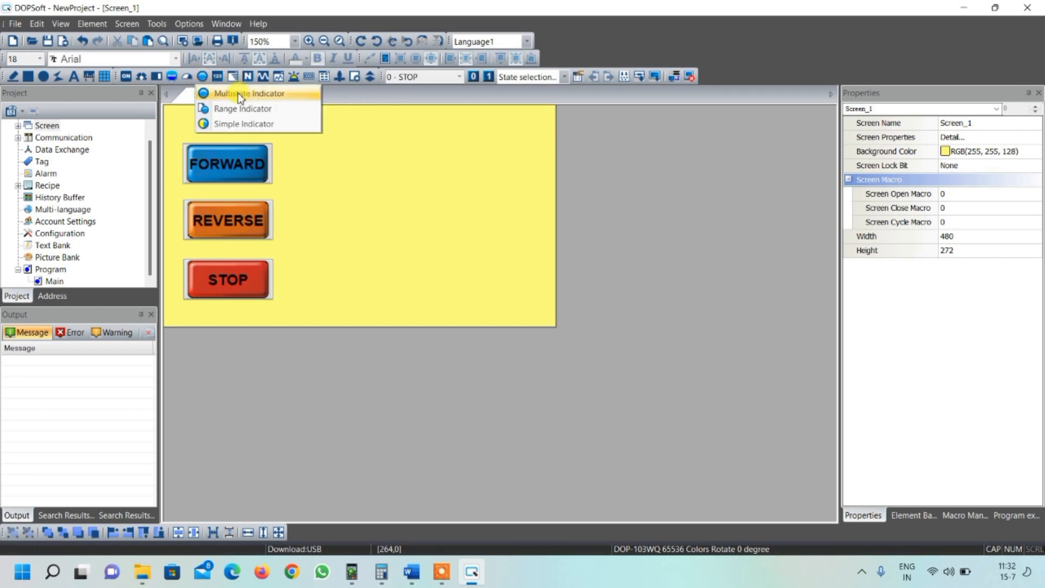
left_click(243, 93)
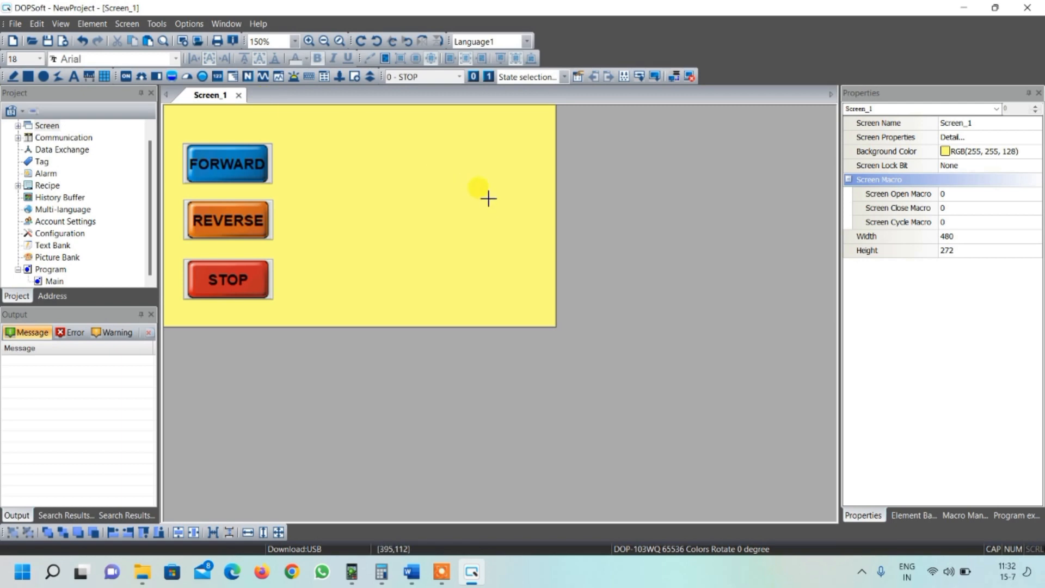
left_click_drag(487, 198, 512, 220)
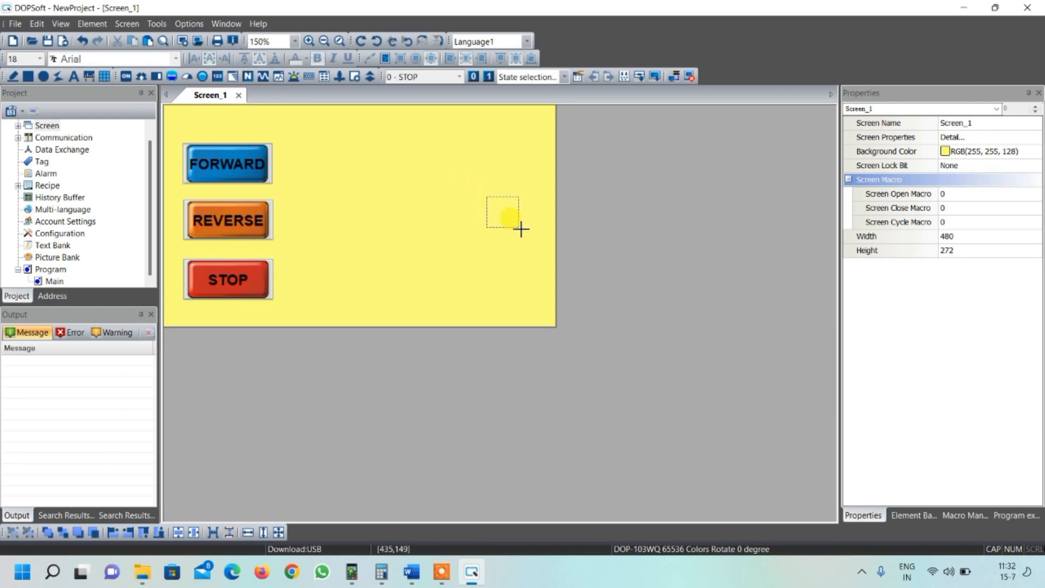
left_click_drag(520, 231, 519, 230)
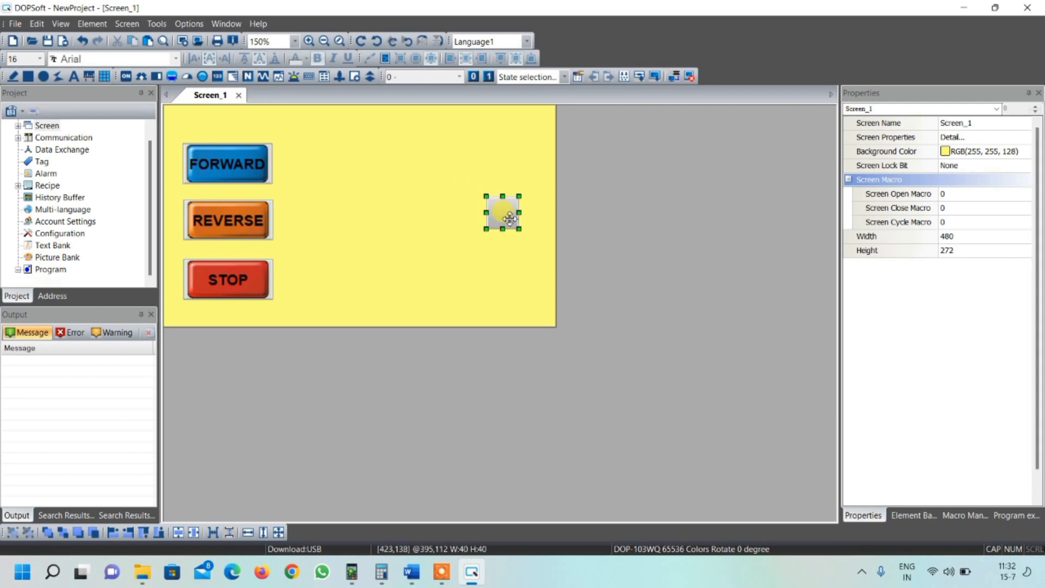
double_click(507, 213)
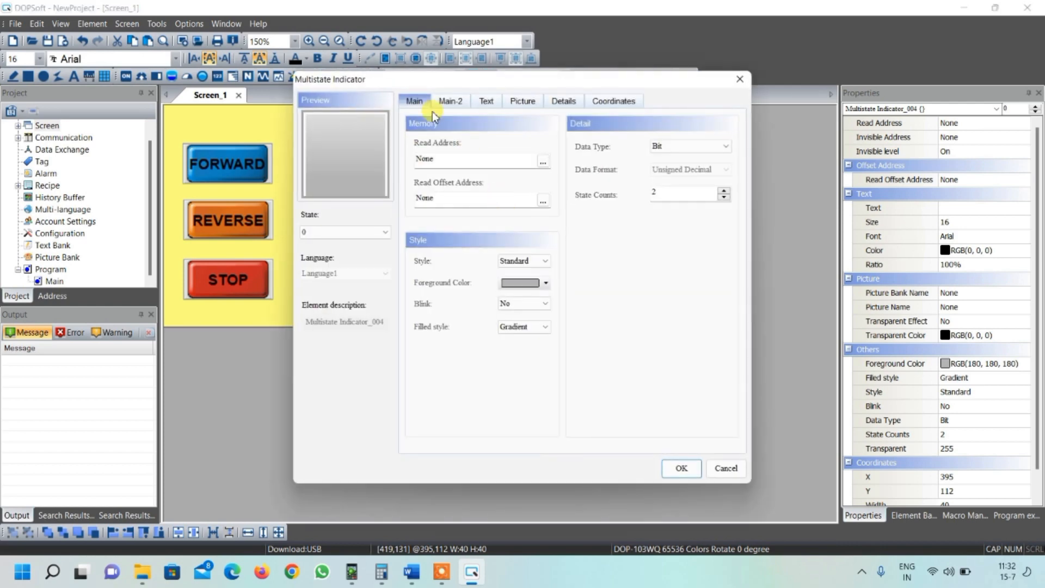
- Set the indicator's read address to {Link1}1@Y0
left_click(543, 161)
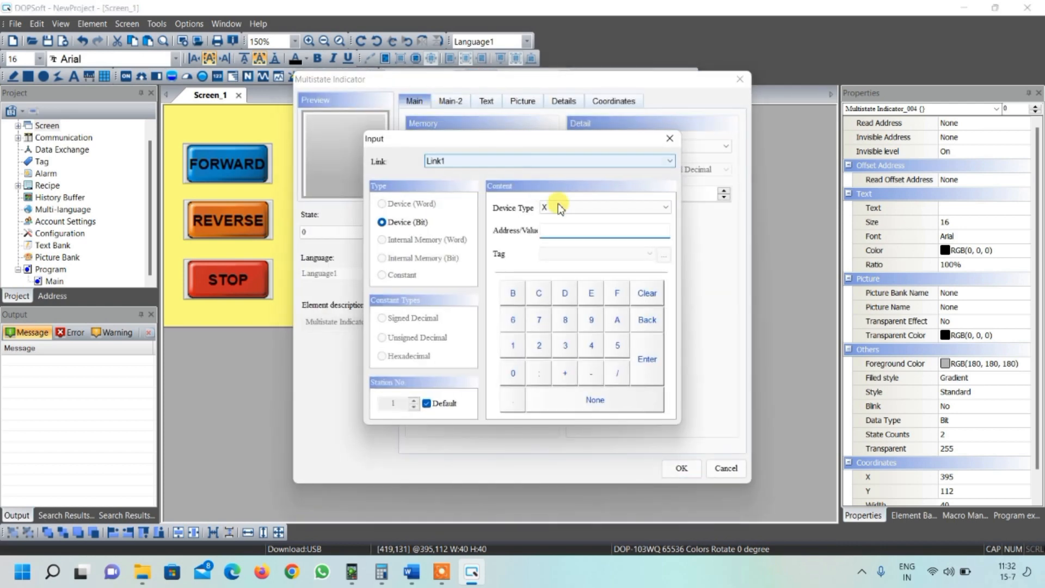
left_click(552, 207)
left_click(552, 228)
left_click(511, 371)
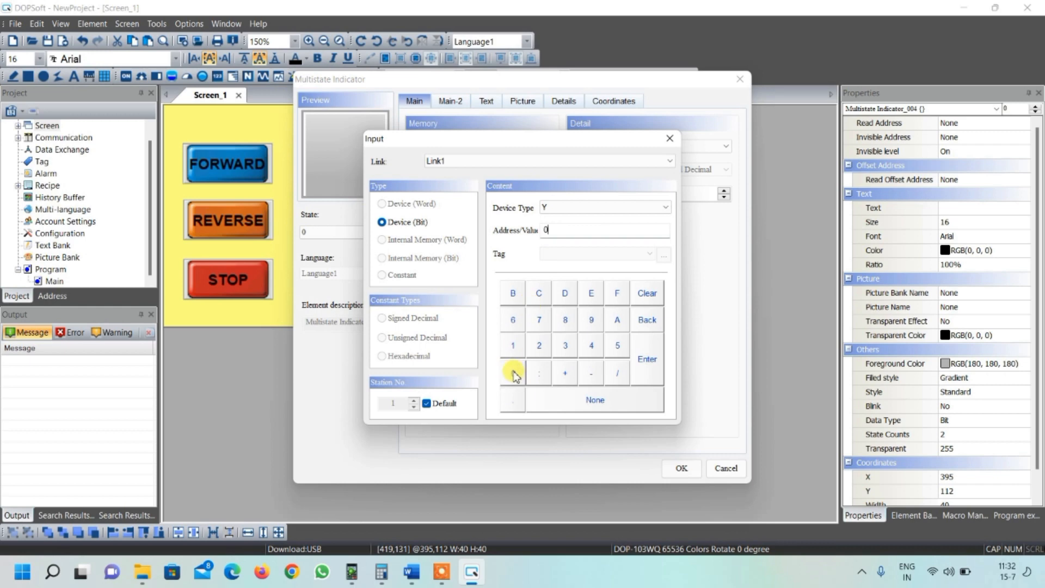
left_click(646, 361)
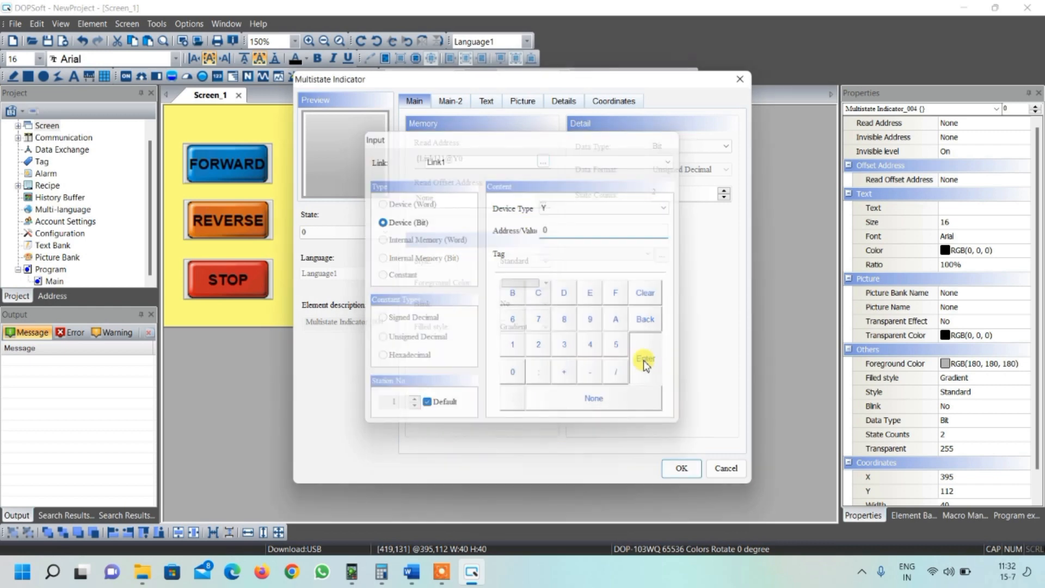
- Set the indicator's state 0 picture to 176.emf from $VectorButton.pib with Stretch All mode
left_click(519, 104)
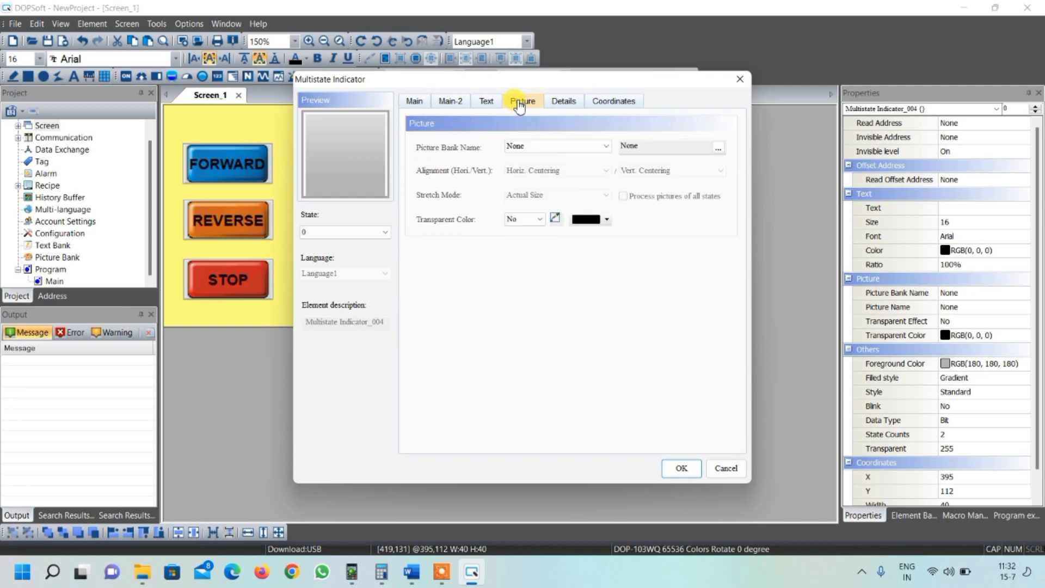
left_click(539, 146)
left_click_drag(608, 246, 607, 368)
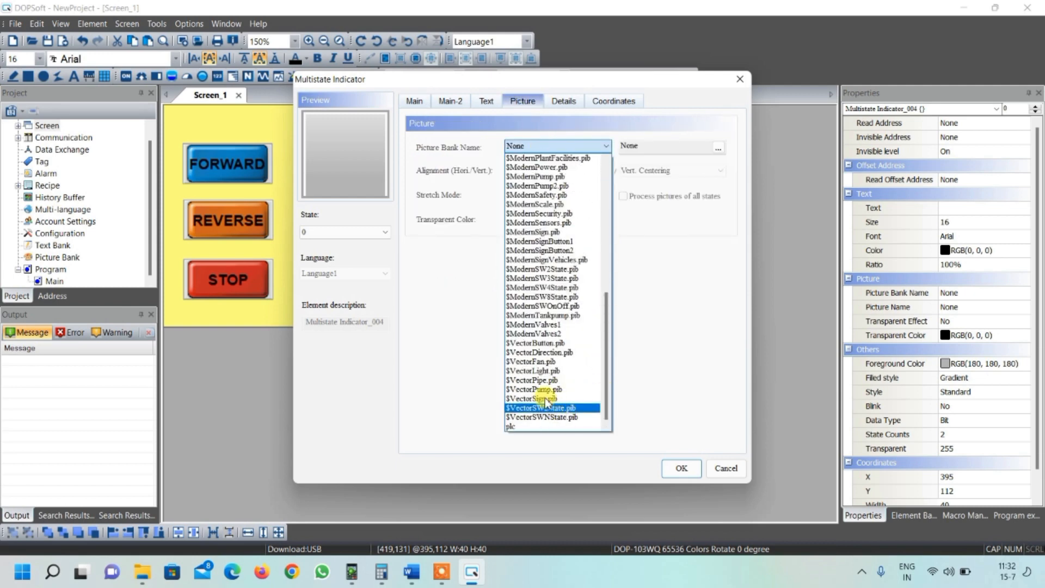
left_click(534, 342)
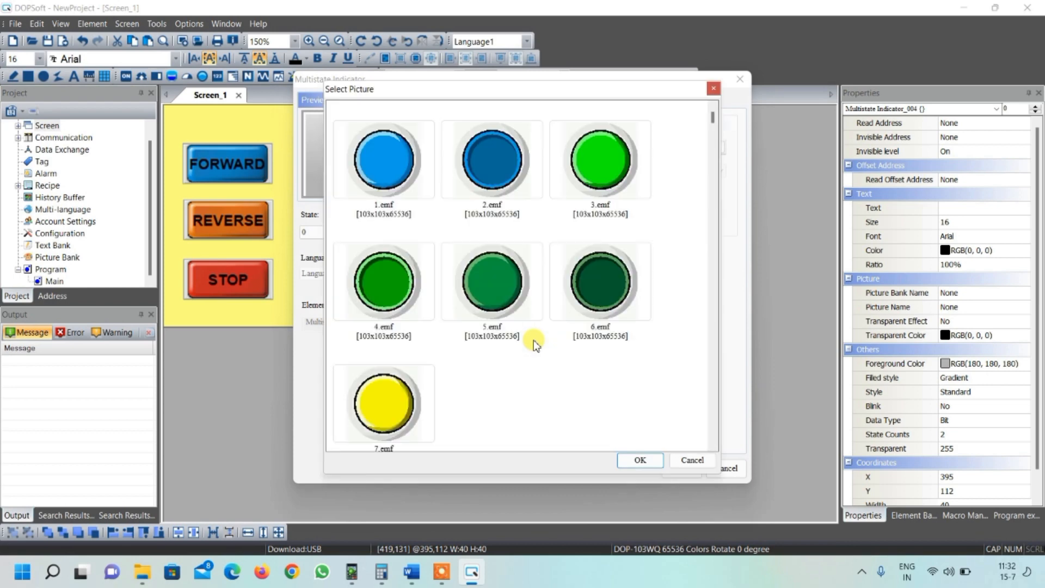
scroll(534, 311, "down", 5)
scroll(534, 311, "down", 15)
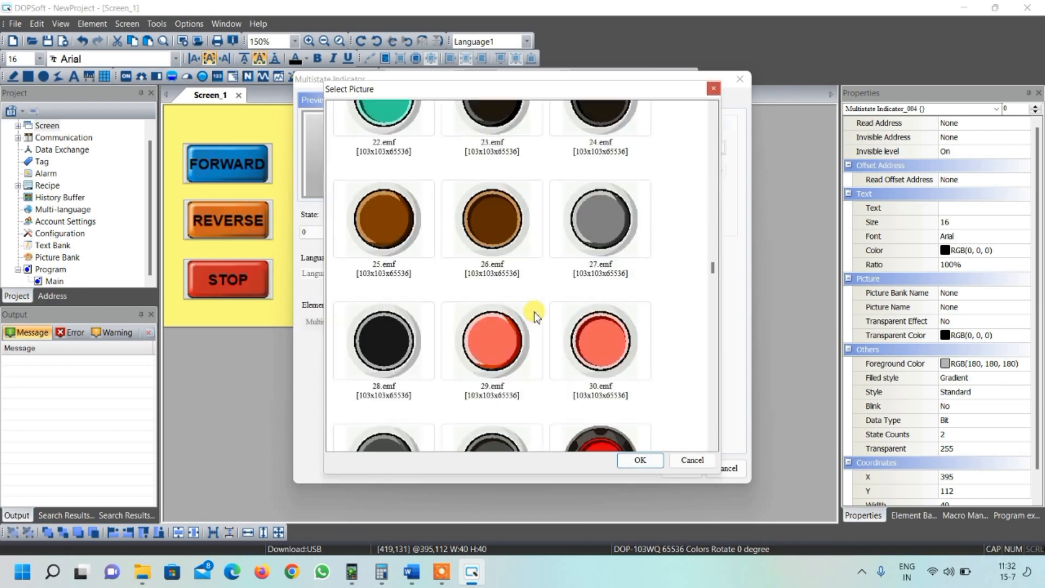
scroll(534, 312, "down", 20)
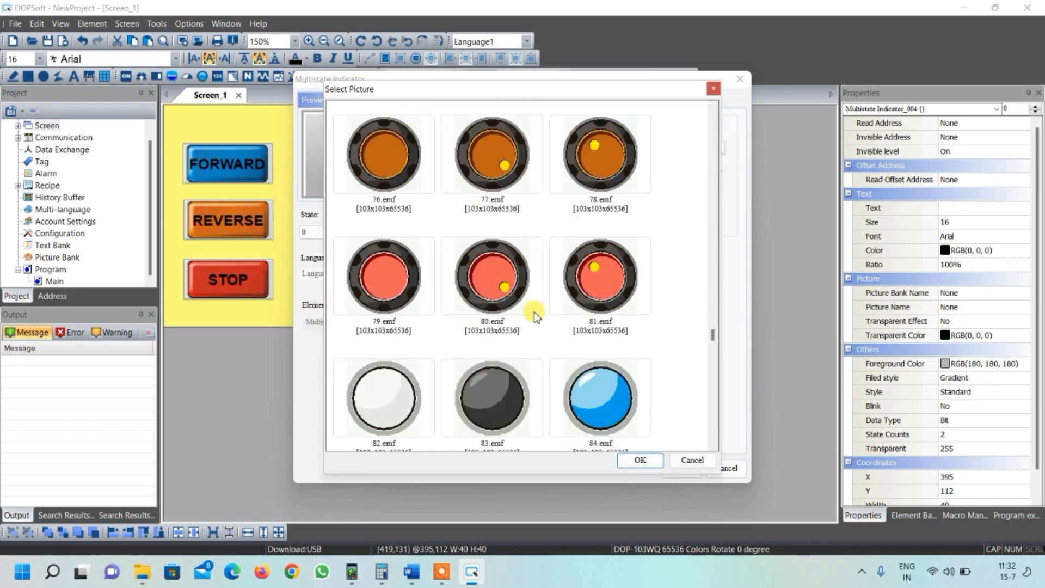
scroll(533, 311, "down", 15)
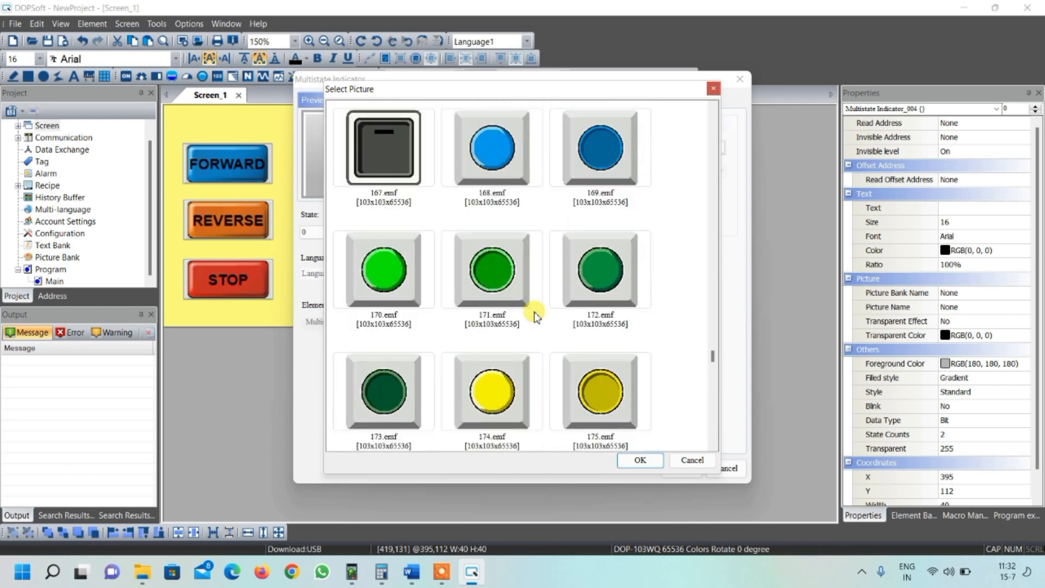
scroll(534, 311, "down", 2)
left_click(379, 197)
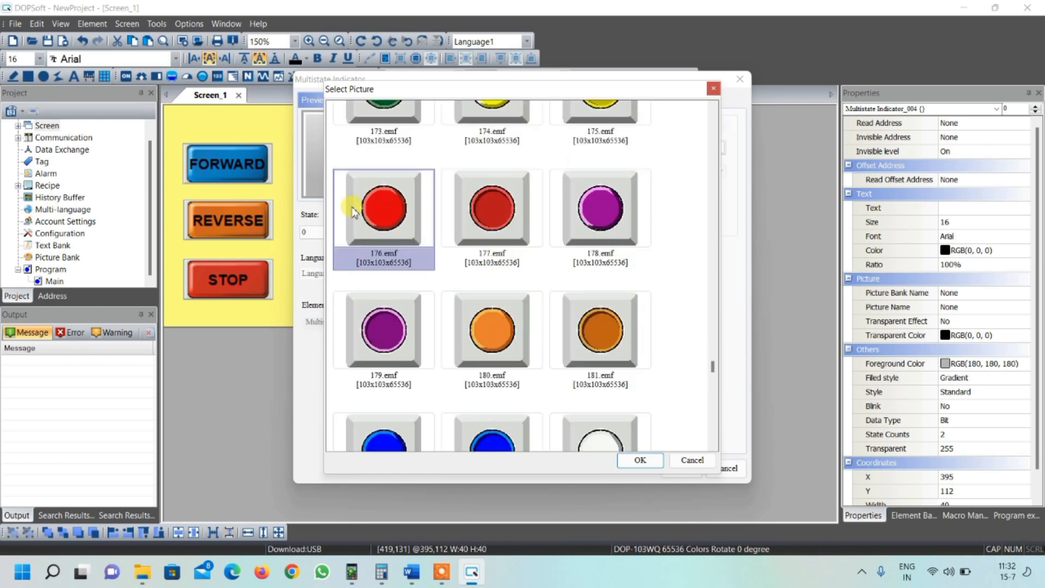
left_click(640, 459)
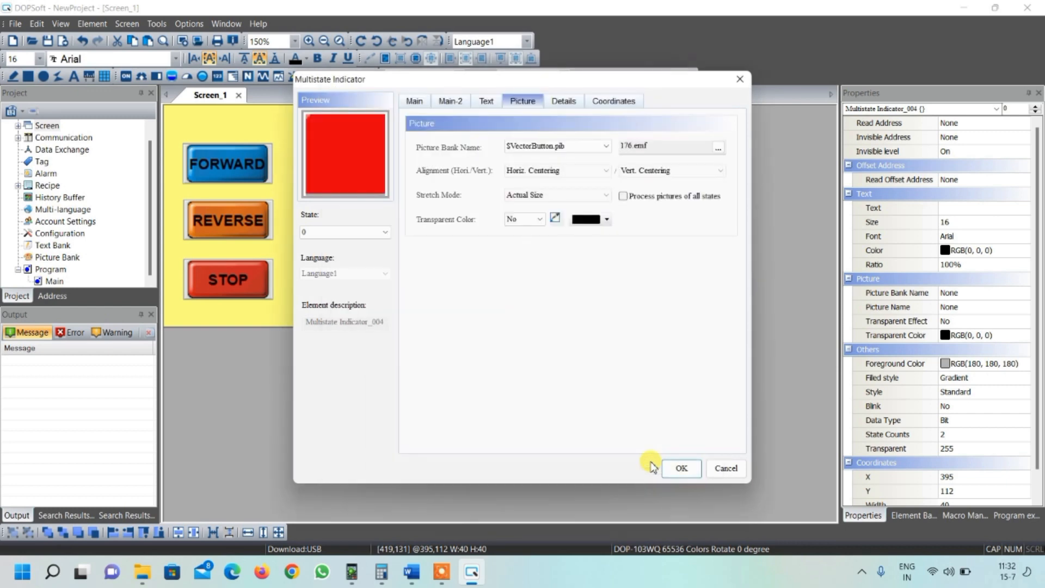
left_click(549, 197)
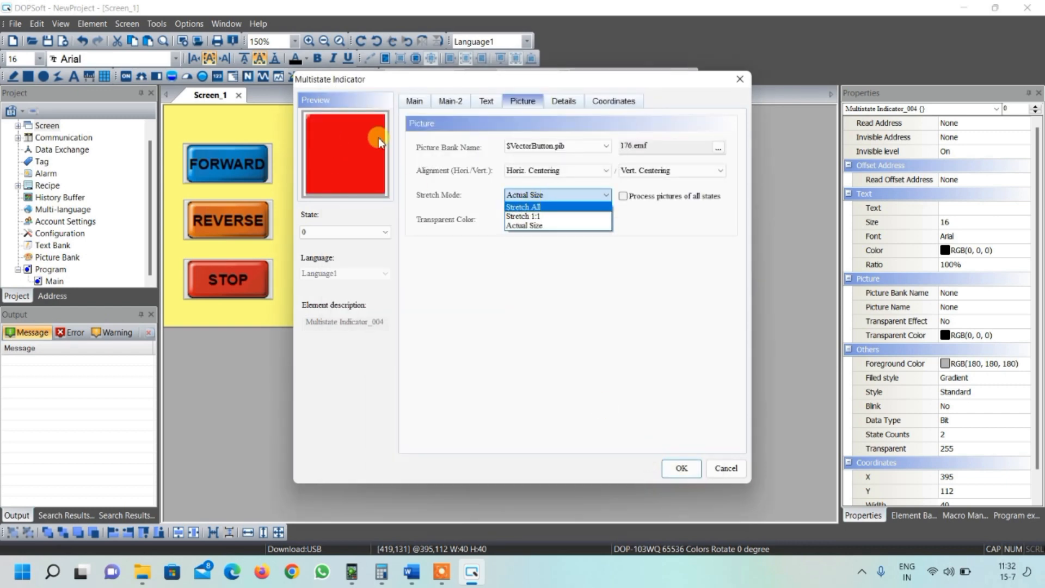
left_click(538, 208)
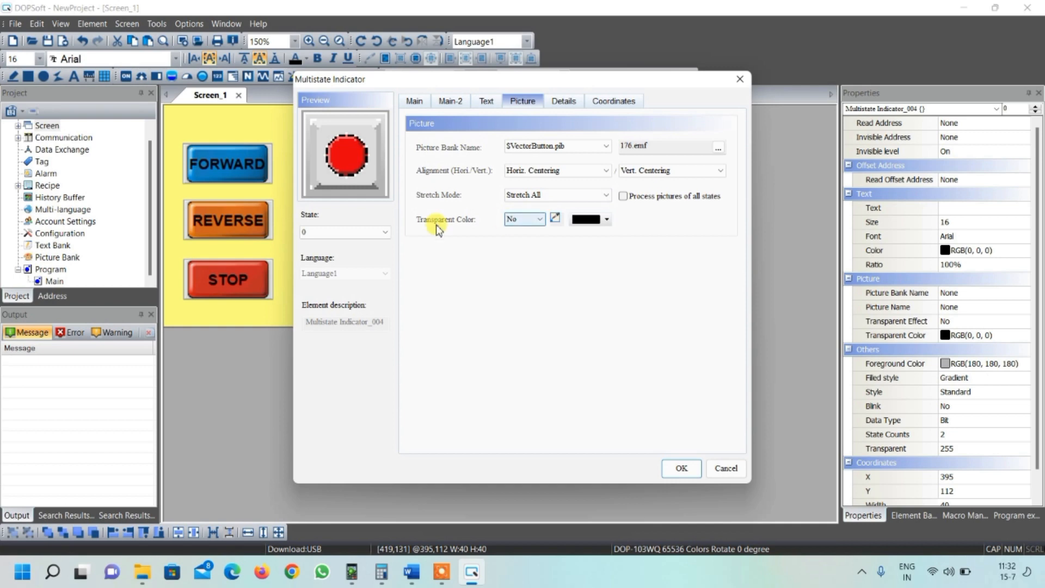
- Switch the indicator to state 1 and set its picture to 170.emf from $VectorButton.pib
left_click(346, 233)
left_click(346, 253)
left_click(569, 146)
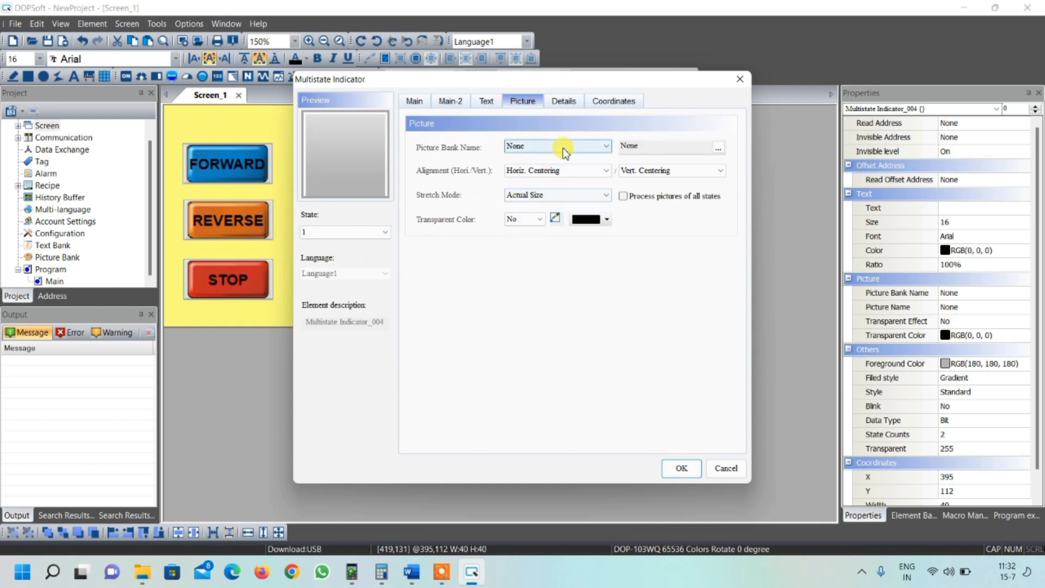
left_click_drag(606, 244, 602, 374)
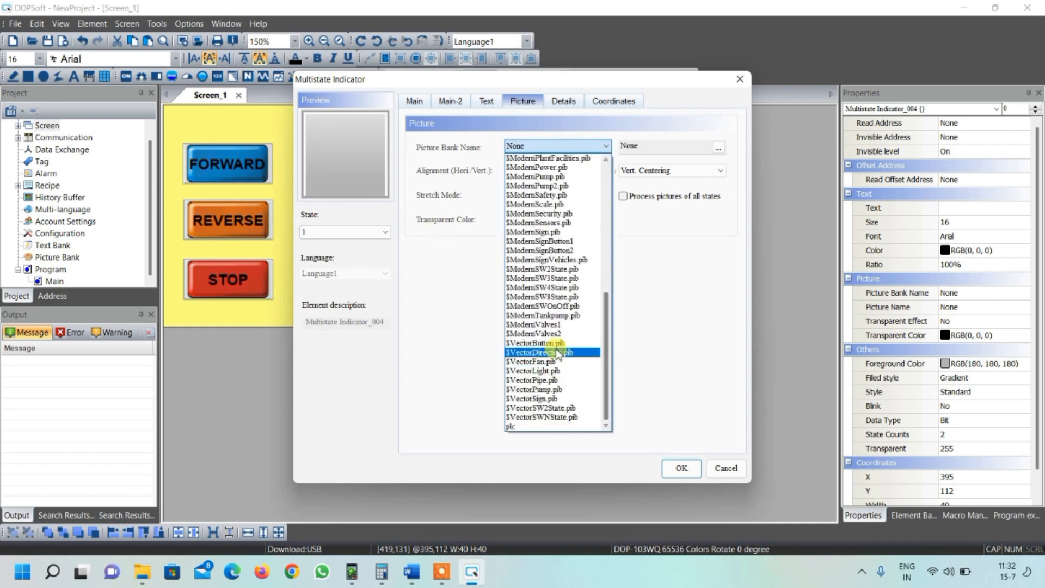
left_click(581, 354)
scroll(546, 315, "down", 10)
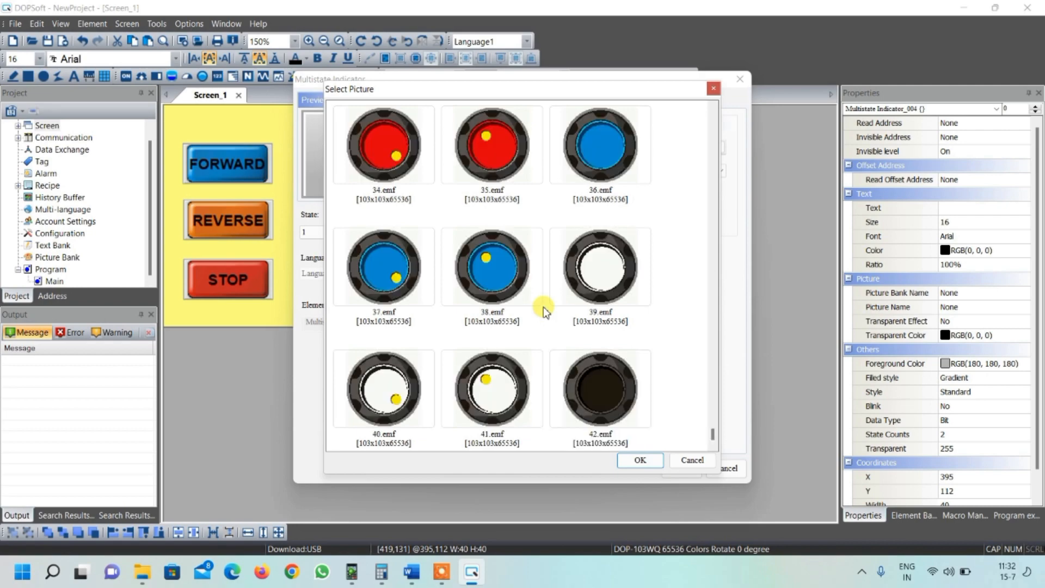
scroll(544, 310, "up", 10)
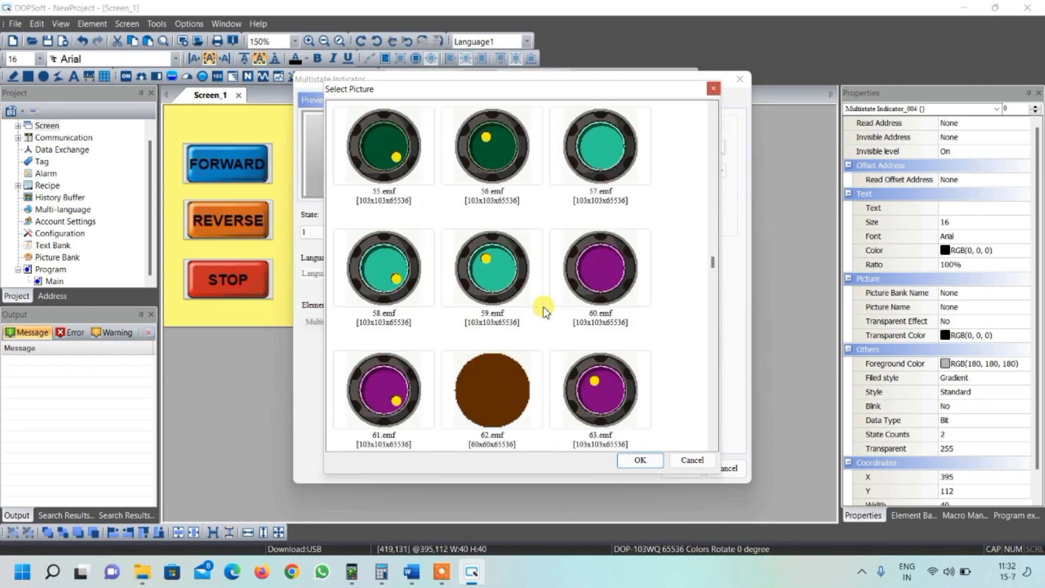
scroll(545, 310, "up", 2)
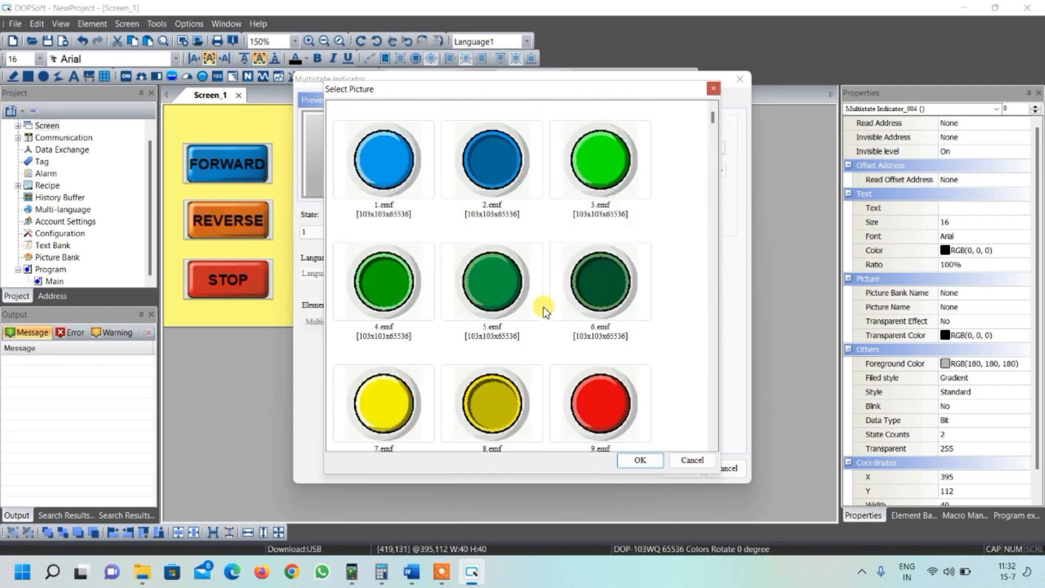
scroll(544, 308, "down", 12)
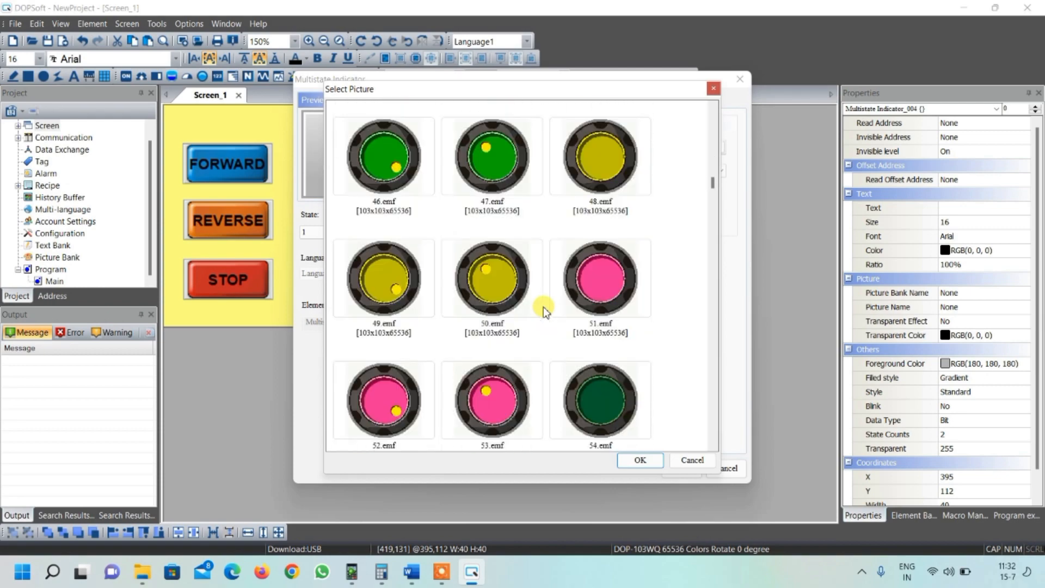
scroll(543, 306, "down", 8)
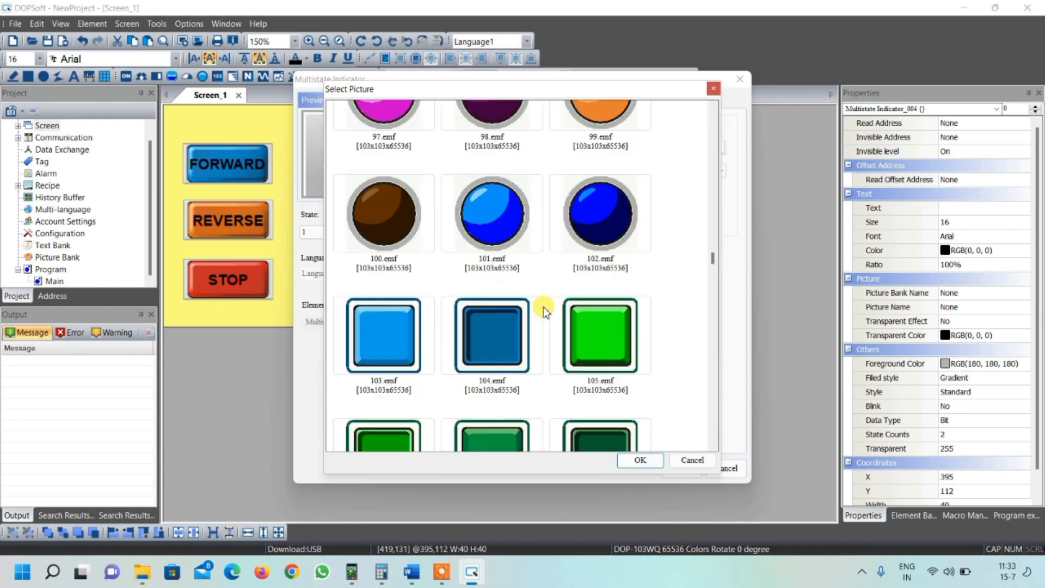
scroll(543, 306, "down", 8)
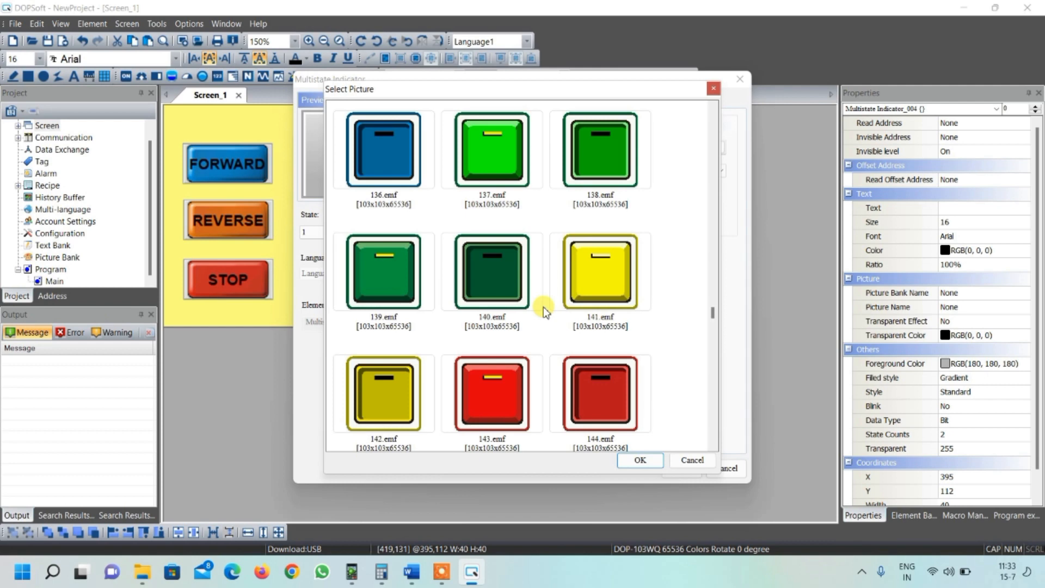
scroll(543, 307, "down", 2)
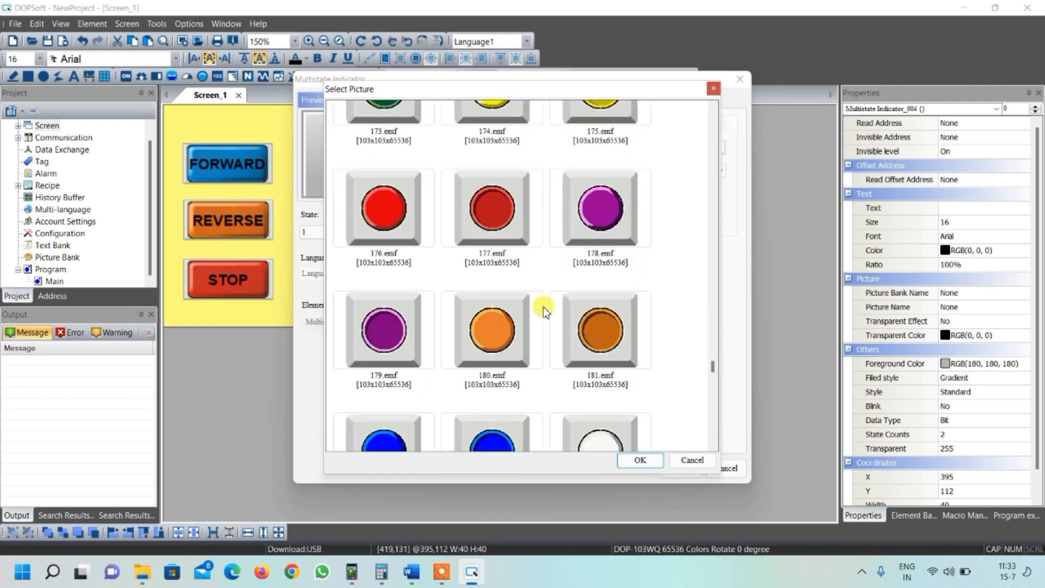
scroll(544, 311, "up", 2)
left_click(381, 269)
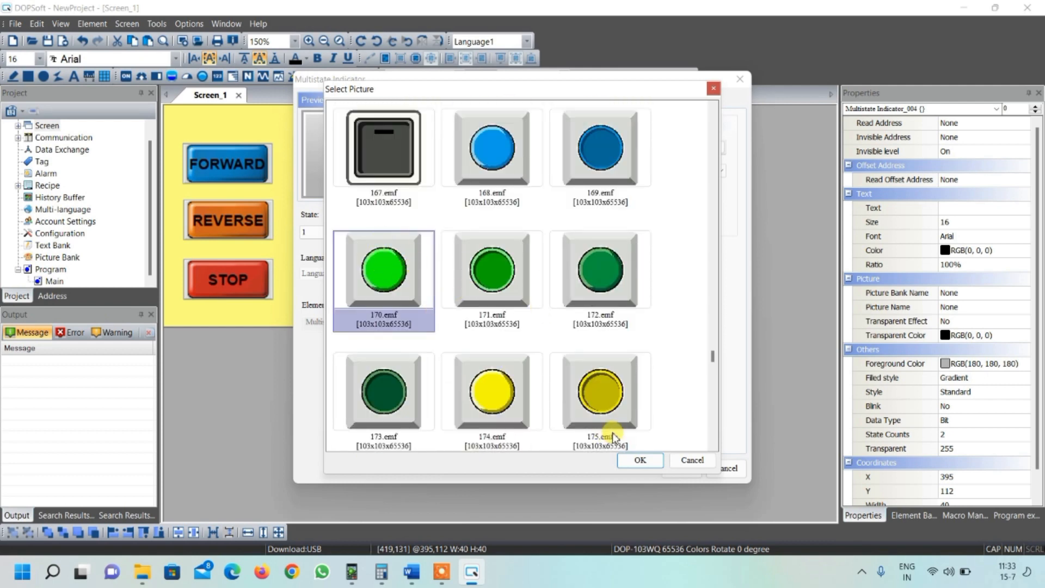
left_click(640, 460)
- Set the state 1 stretch mode to Stretch All and confirm the indicator dialog
left_click(527, 195)
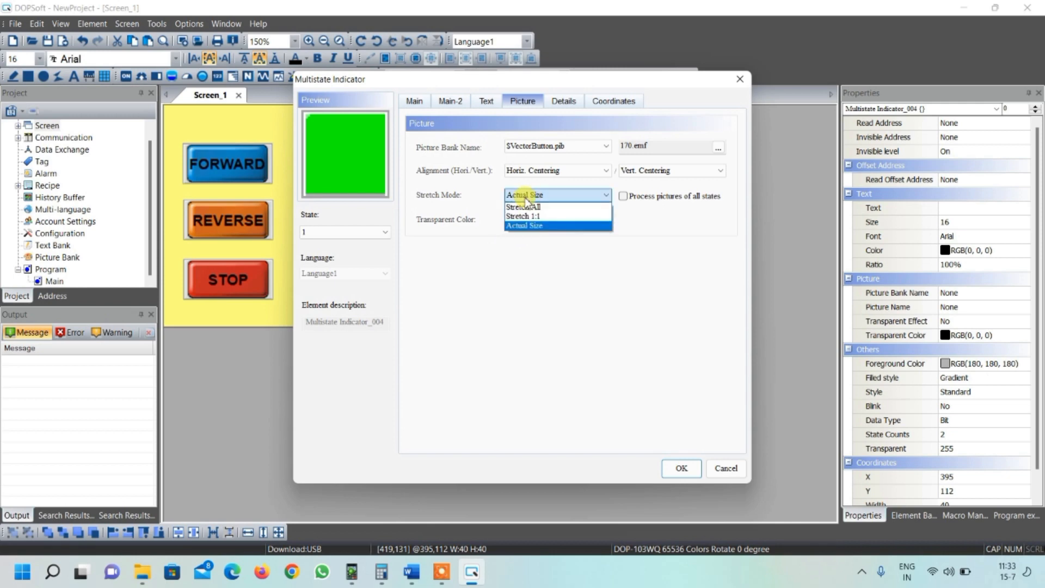
left_click(524, 207)
left_click(687, 468)
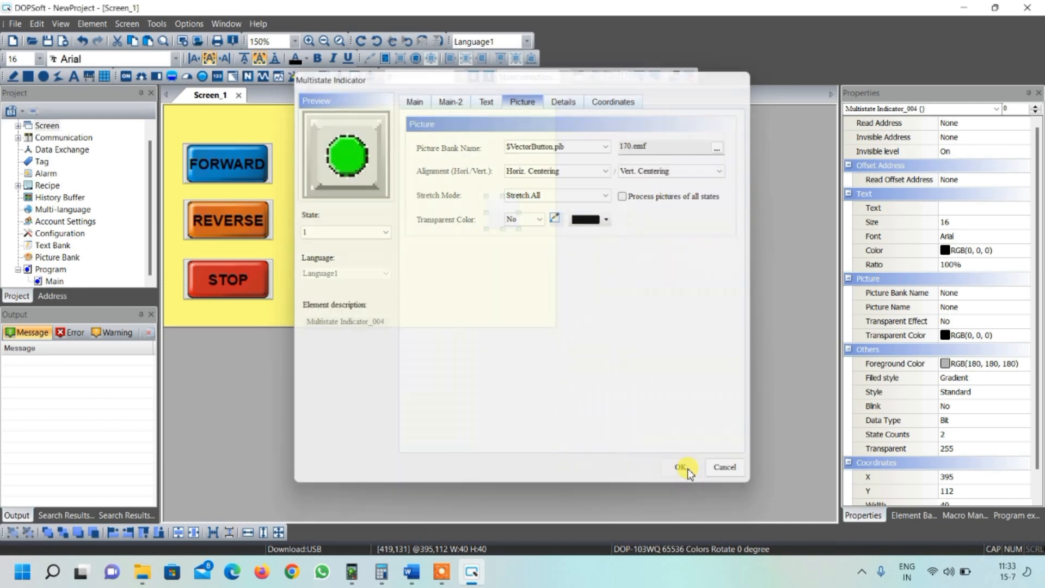
- Preview the indicator's state 1 and state 0 appearance on the screen
left_click(511, 276)
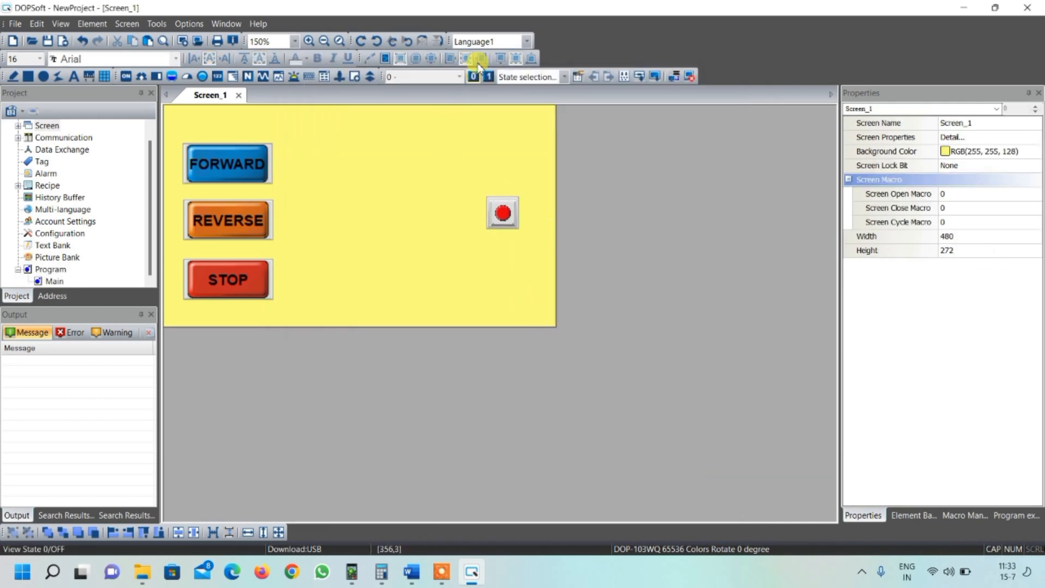
left_click(487, 76)
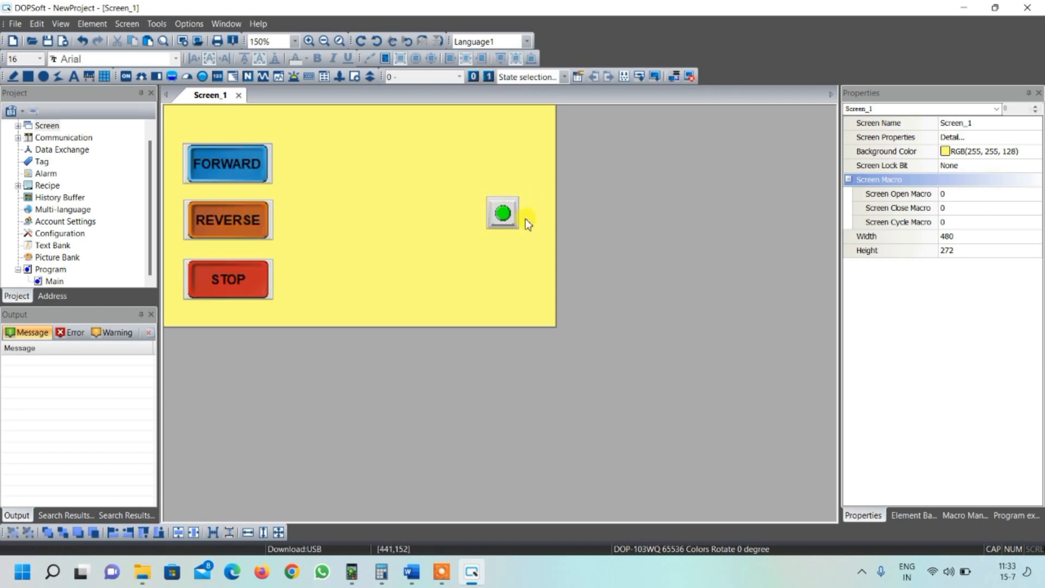
left_click(473, 76)
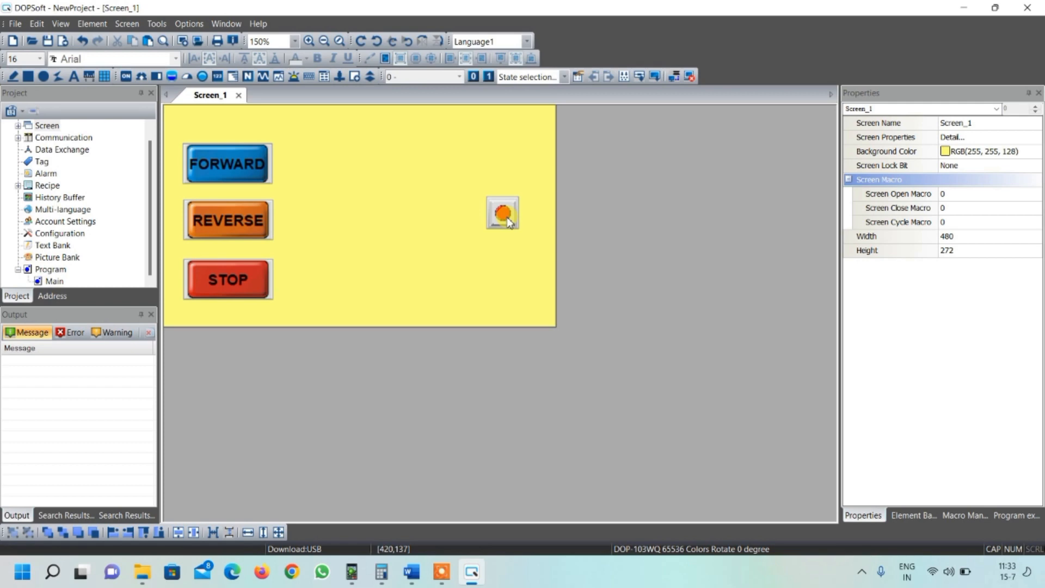
- Duplicate the status indicator about 70 px below the original and nudge both indicators into alignment
left_click_drag(507, 218, 498, 269)
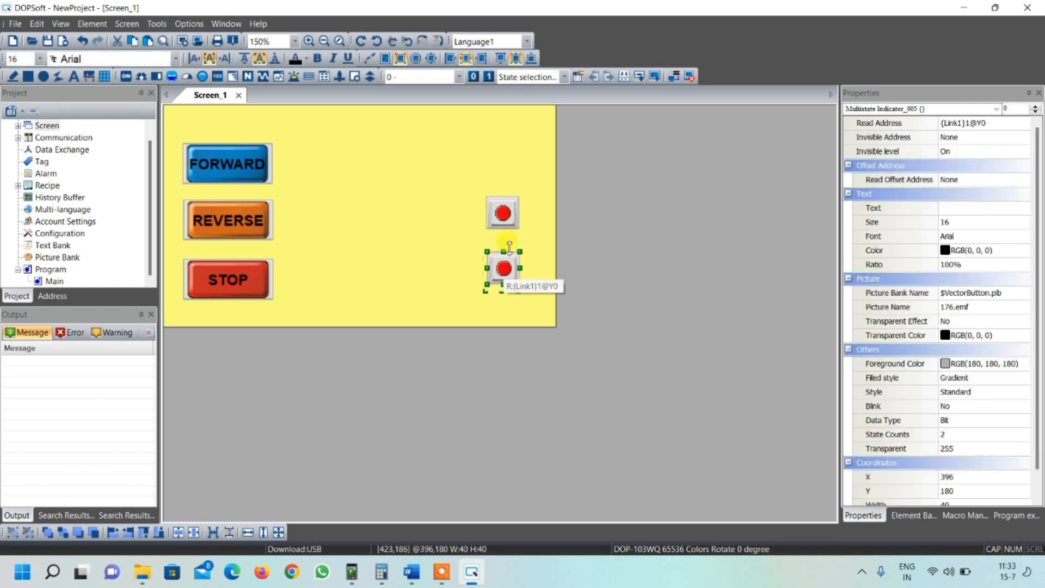
double_click(502, 212)
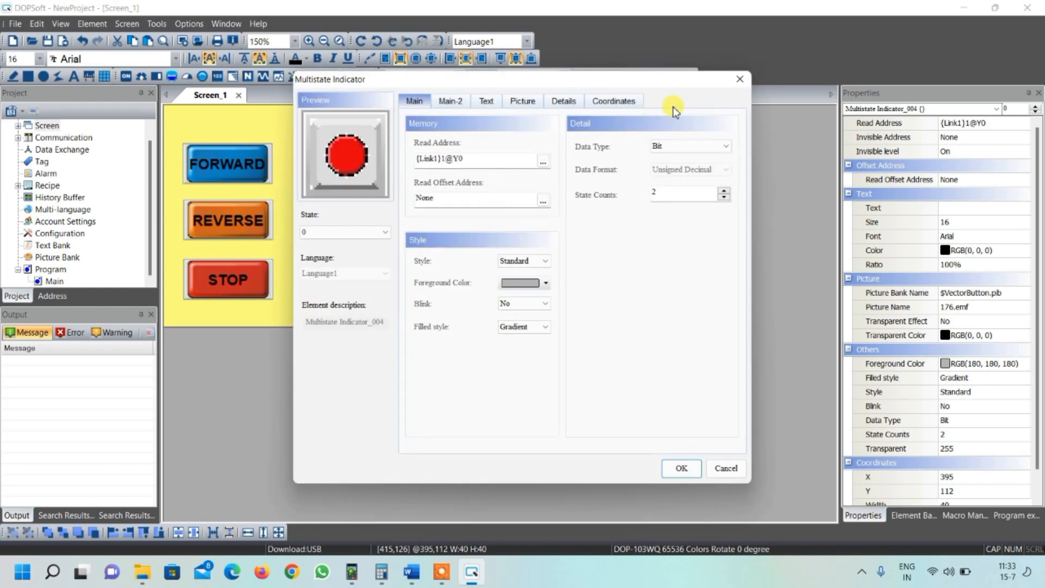
left_click(740, 79)
left_click_drag(498, 205, 504, 197)
left_click(505, 263)
left_click_drag(506, 260, 508, 263)
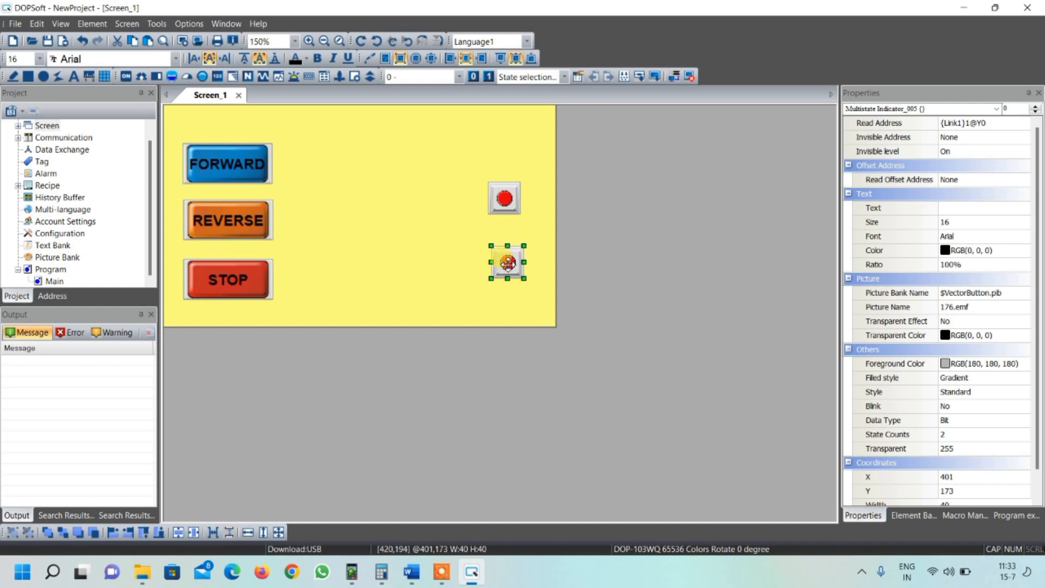
left_click(527, 217)
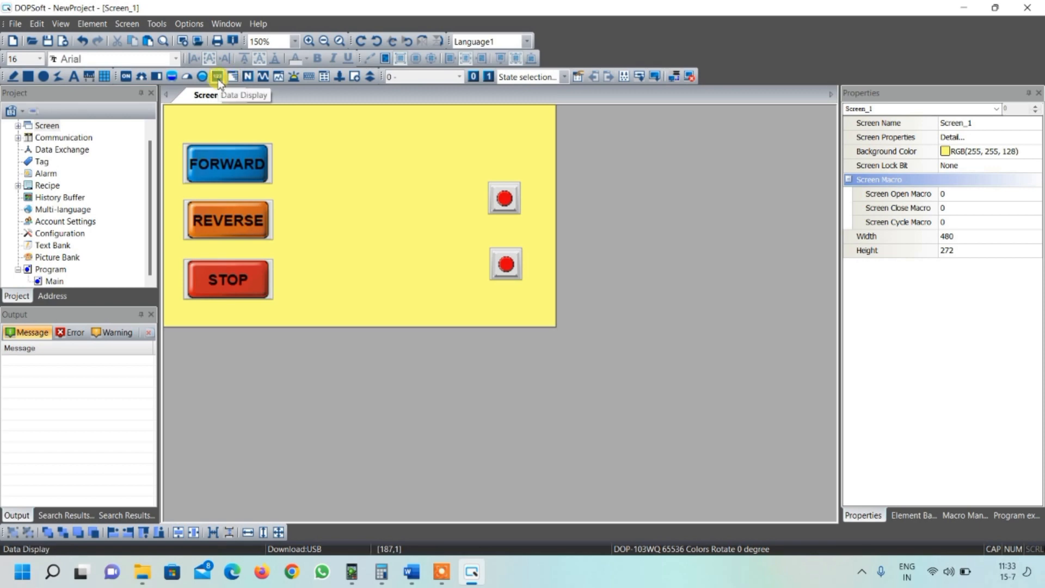
- Draw a Numeric Entry about 117 by 38 px beside the FORWARD button and open its properties
left_click(247, 77)
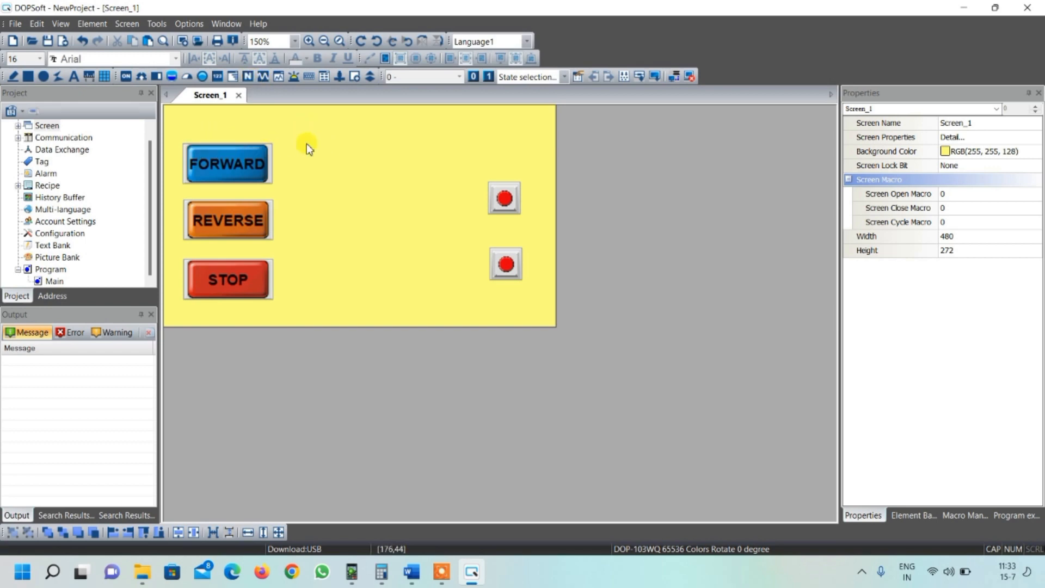
left_click_drag(303, 146, 399, 177)
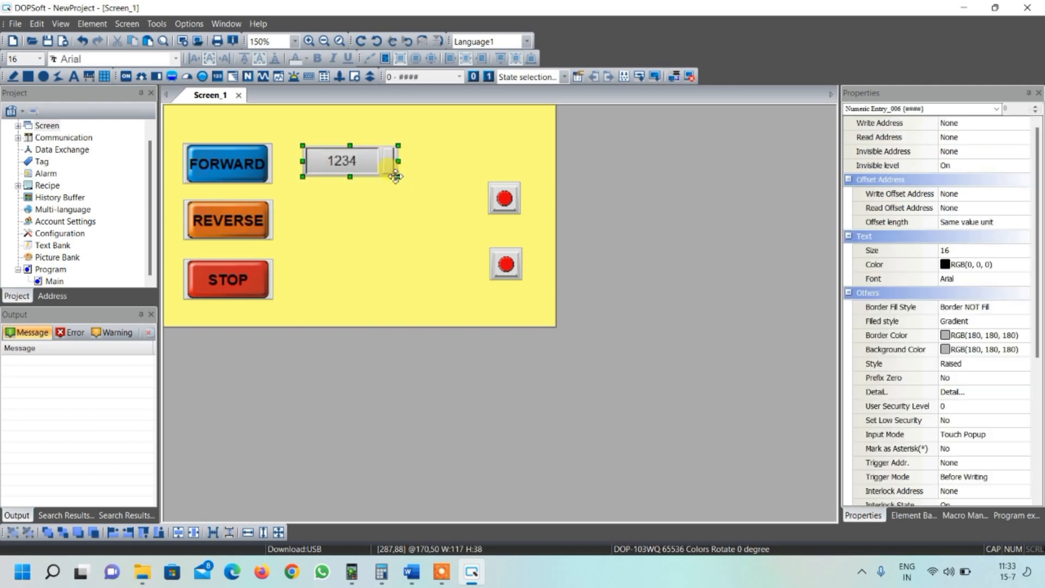
double_click(350, 161)
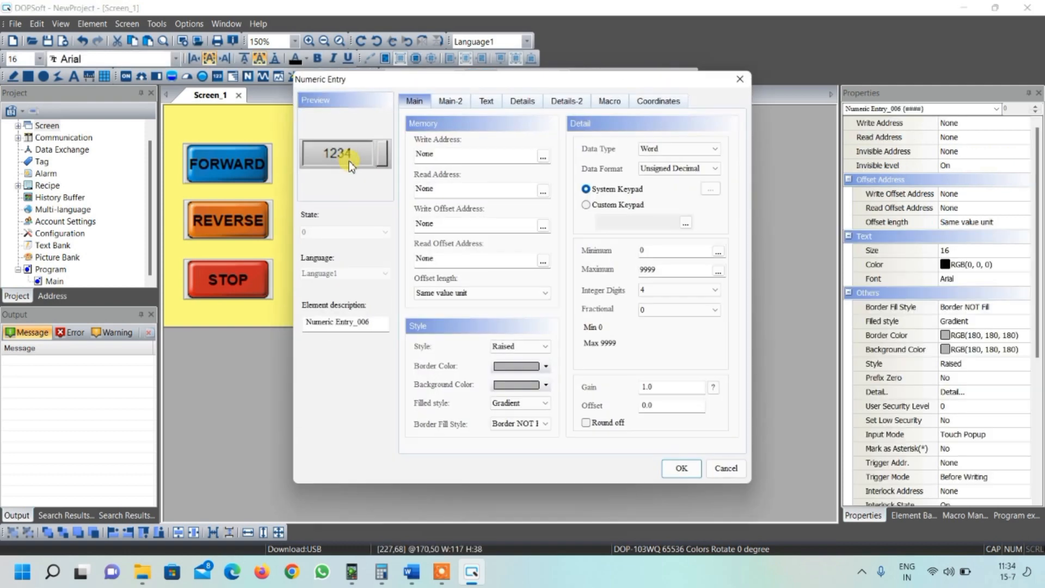
- Set the numeric entry's write address to {Link1}1@D0
left_click(544, 158)
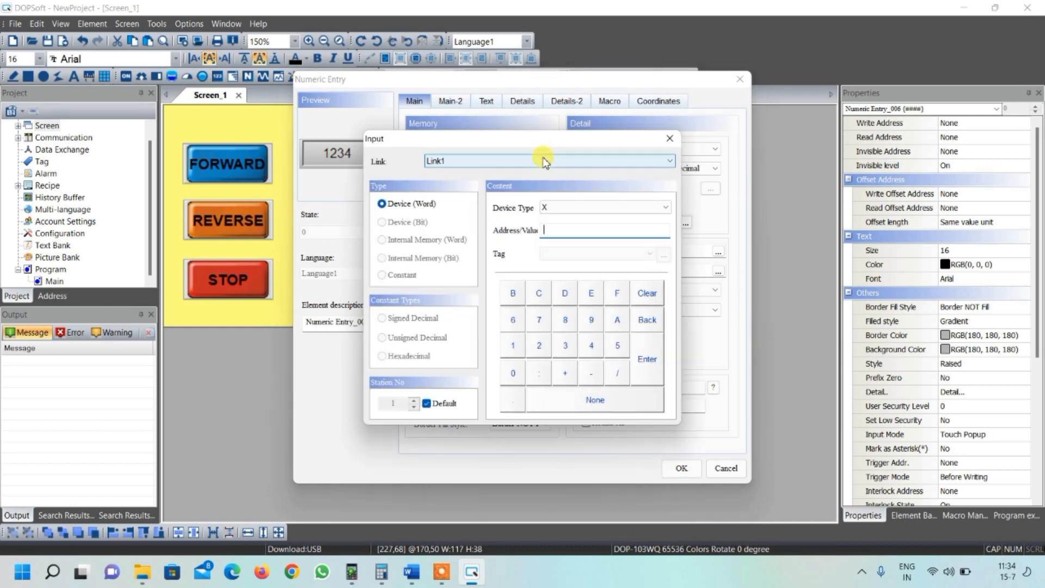
left_click(559, 204)
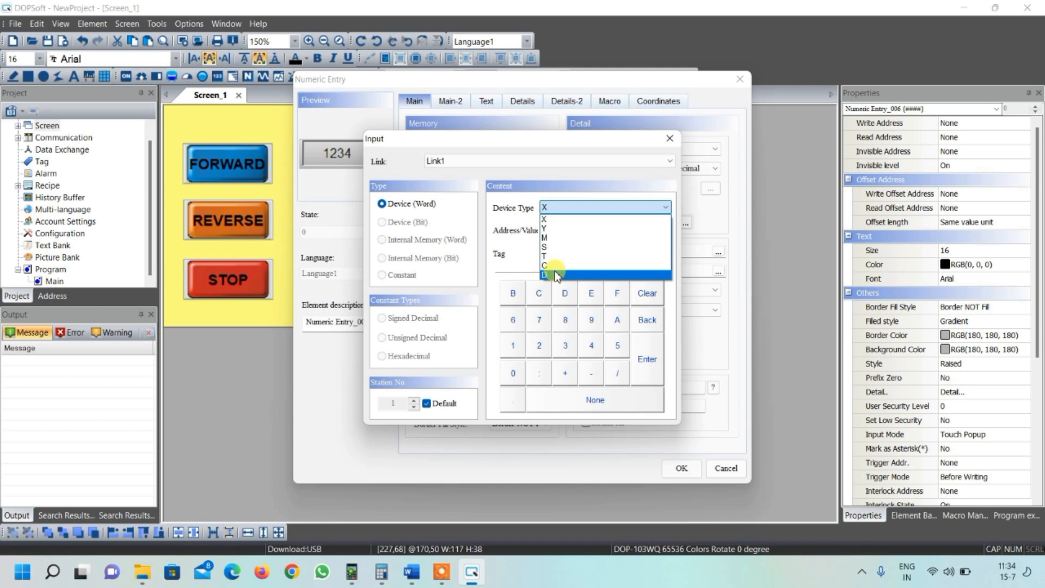
left_click(554, 273)
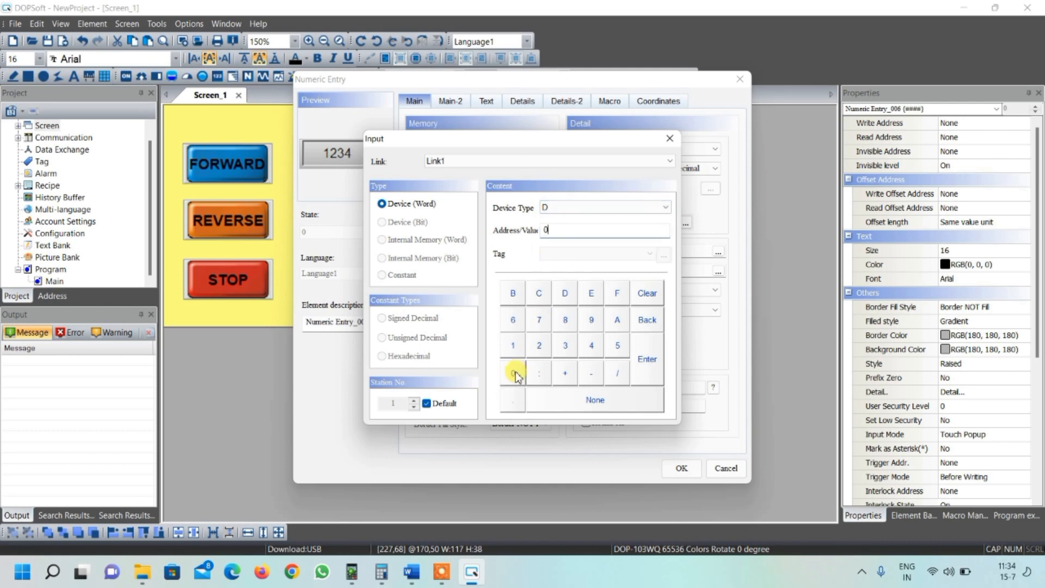
left_click(642, 360)
left_click(643, 360)
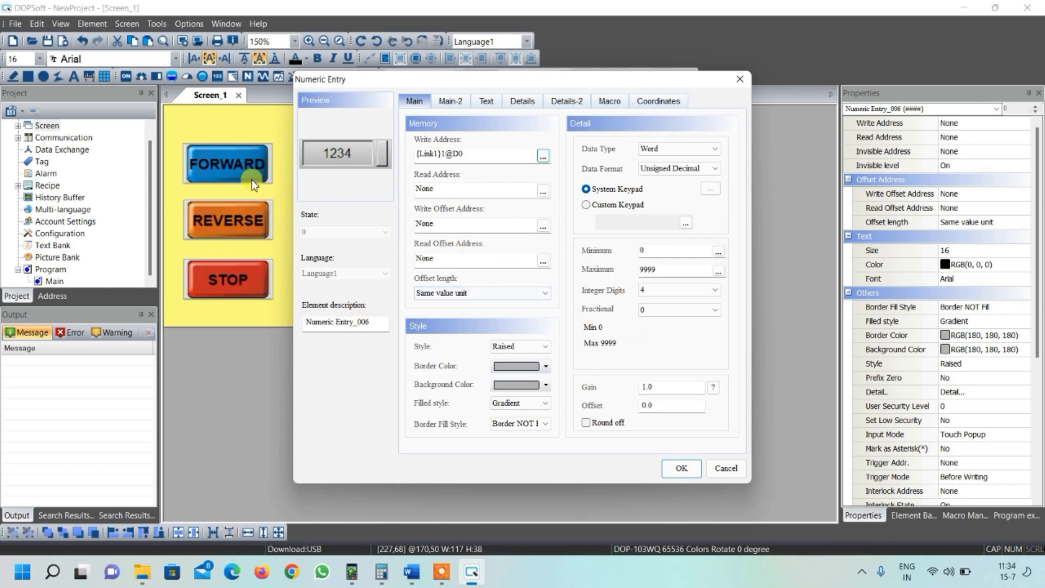
- Set the numeric entry's style to Standard
left_click_drag(404, 87, 449, 201)
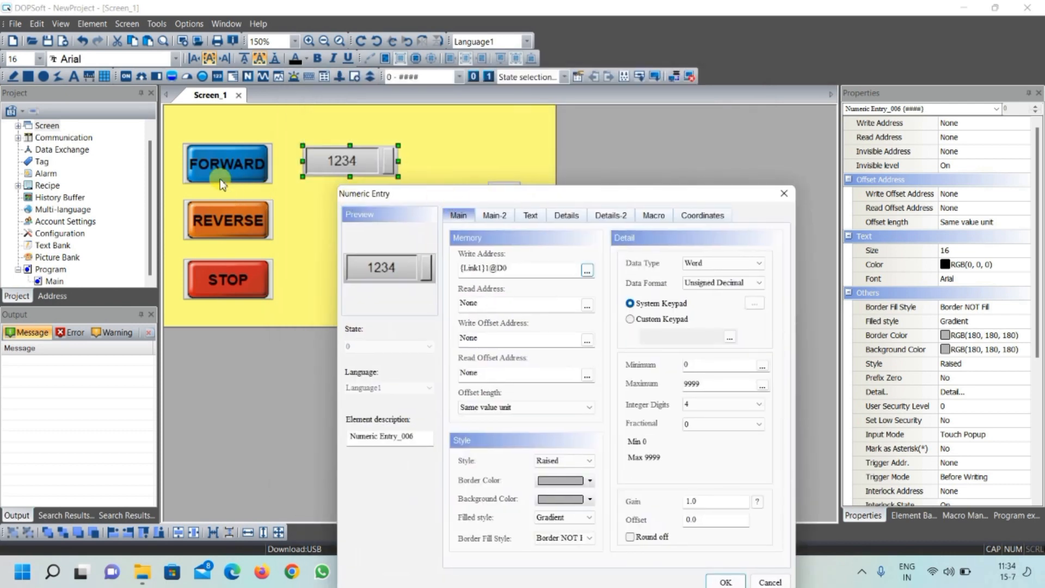
left_click_drag(456, 197, 401, 79)
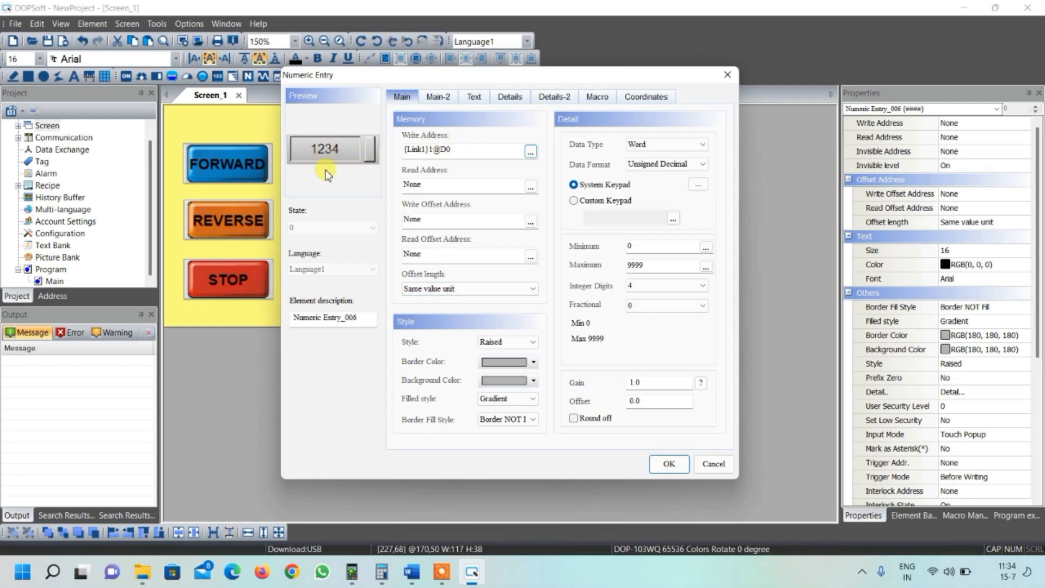
left_click(498, 344)
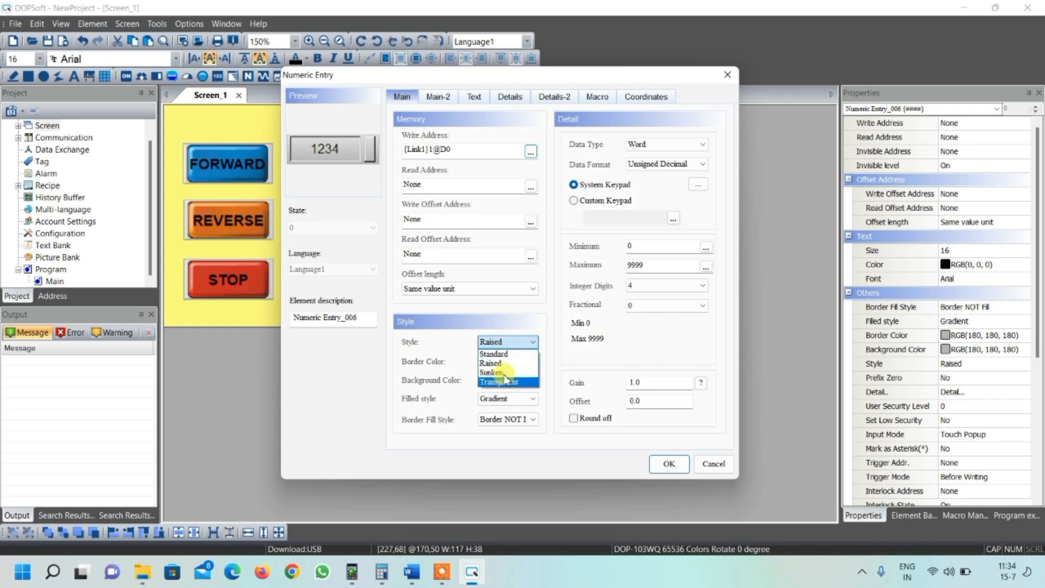
left_click(500, 354)
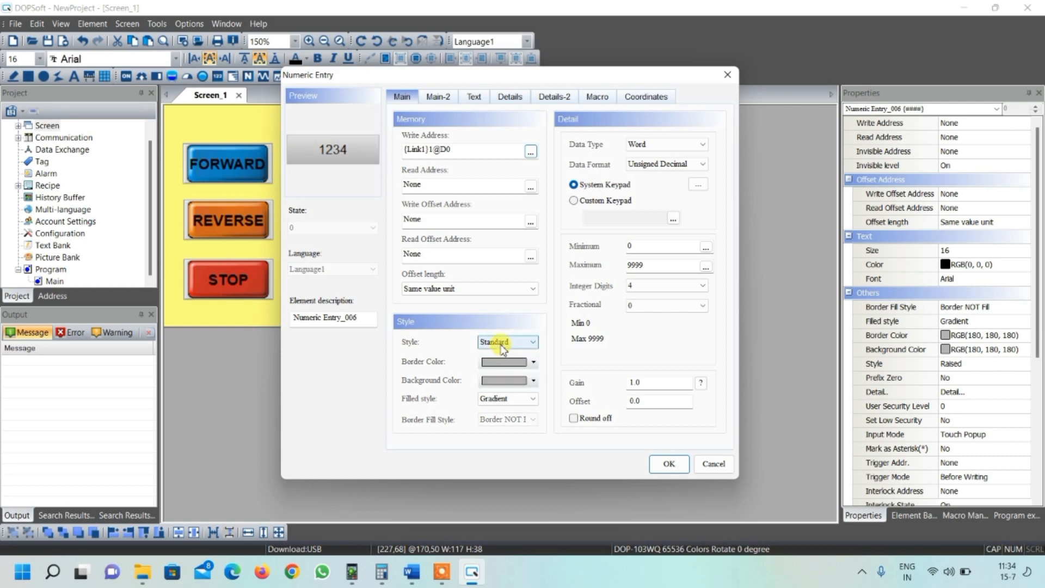
left_click(498, 353)
- Set the numeric entry's border colour to black and its background colour to light cyan
left_click(535, 363)
left_click(351, 265)
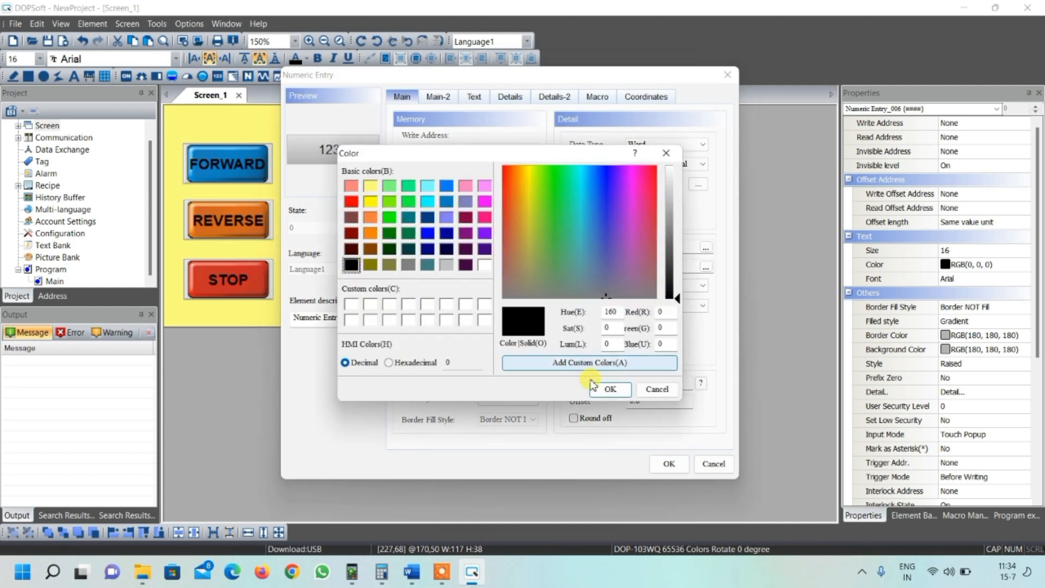
left_click(610, 389)
left_click(514, 380)
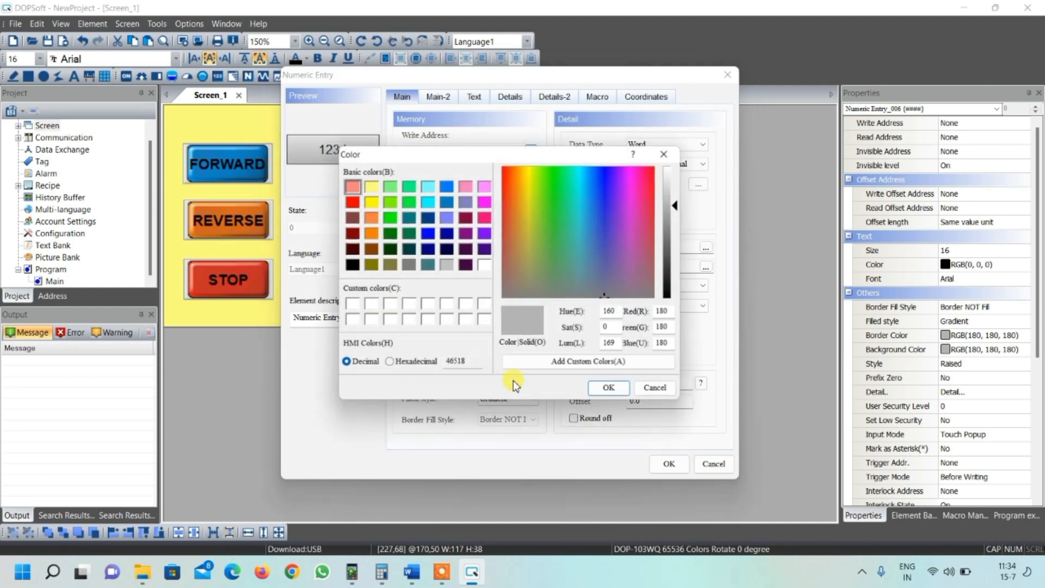
left_click(427, 185)
left_click(610, 388)
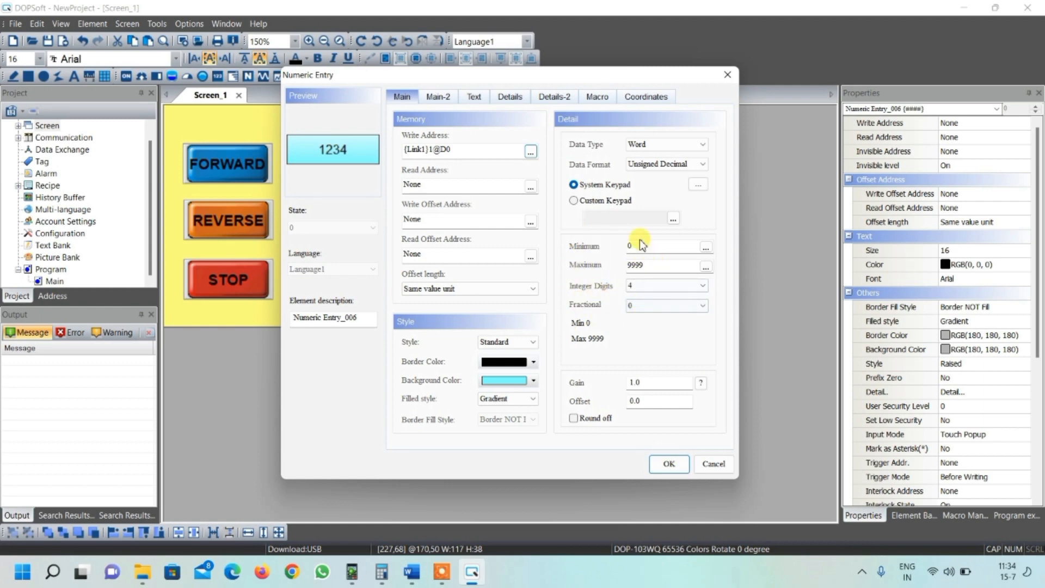
- Set the numeric entry's maximum to 1500 and its gain to 10
double_click(645, 265)
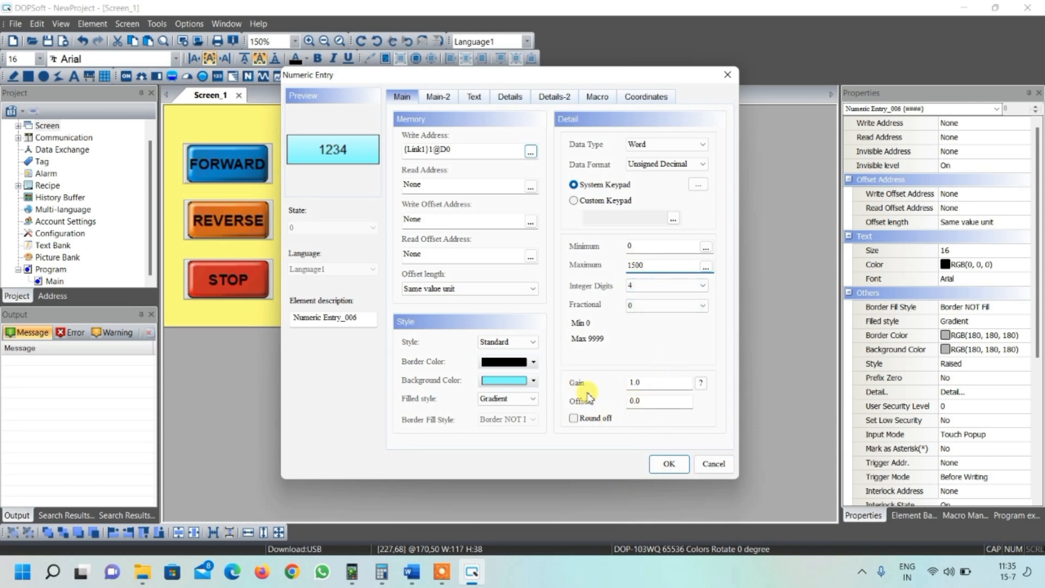
double_click(641, 383)
type("10")
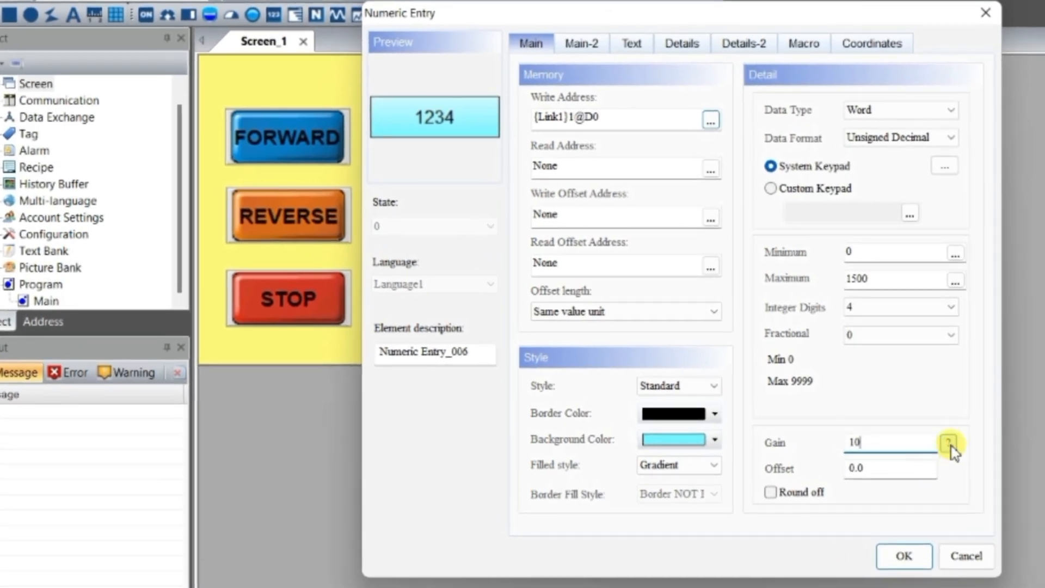
- Open the gain calculation helper and examine its input and write value fields
left_click(948, 443)
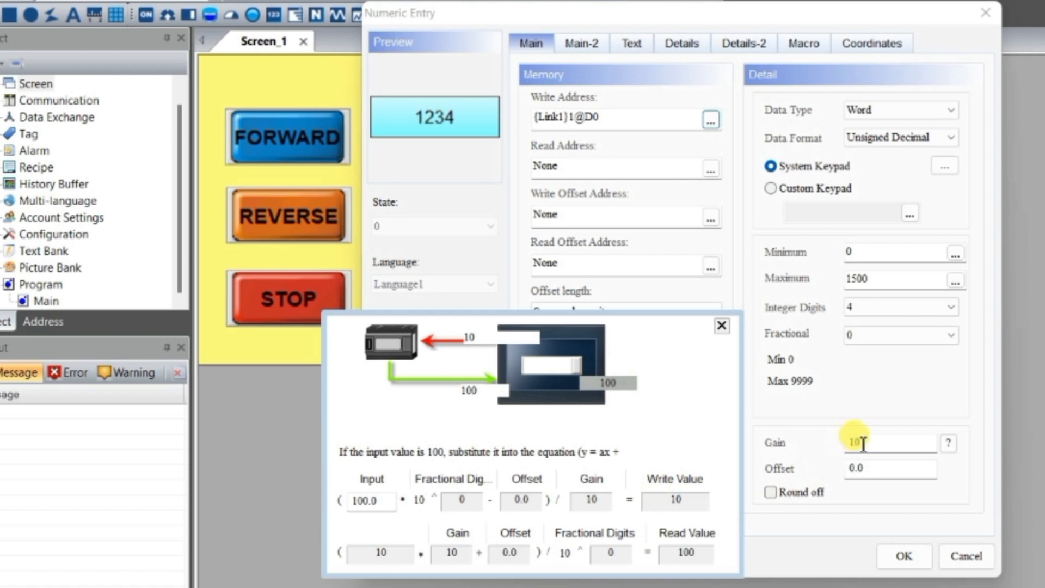
left_click(607, 504)
left_click(590, 501)
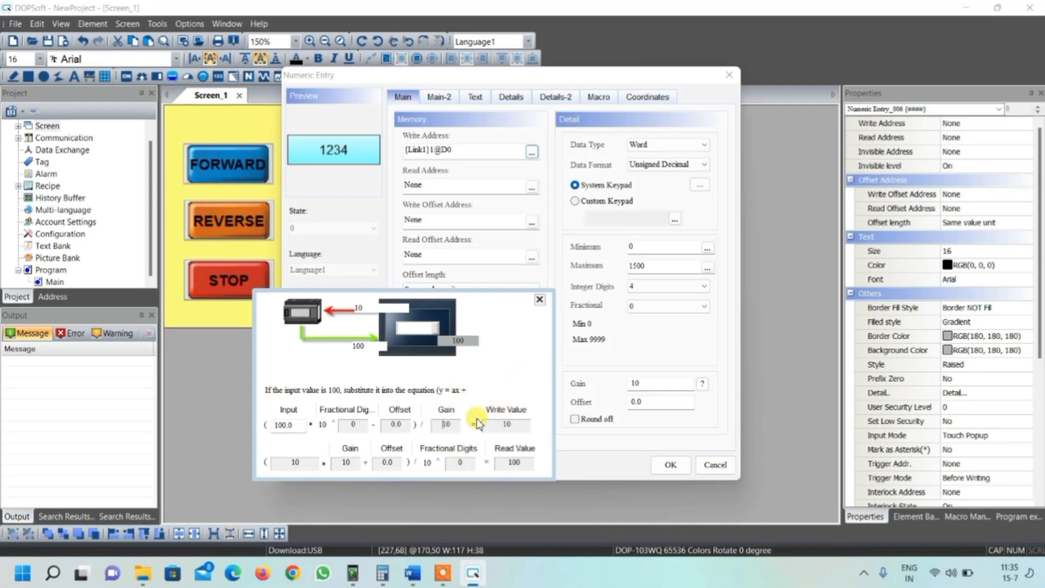
- Switch to Word and handwrite the conversion 1500 × 1/(1/2.67) beneath the existing formulas
left_click(413, 572)
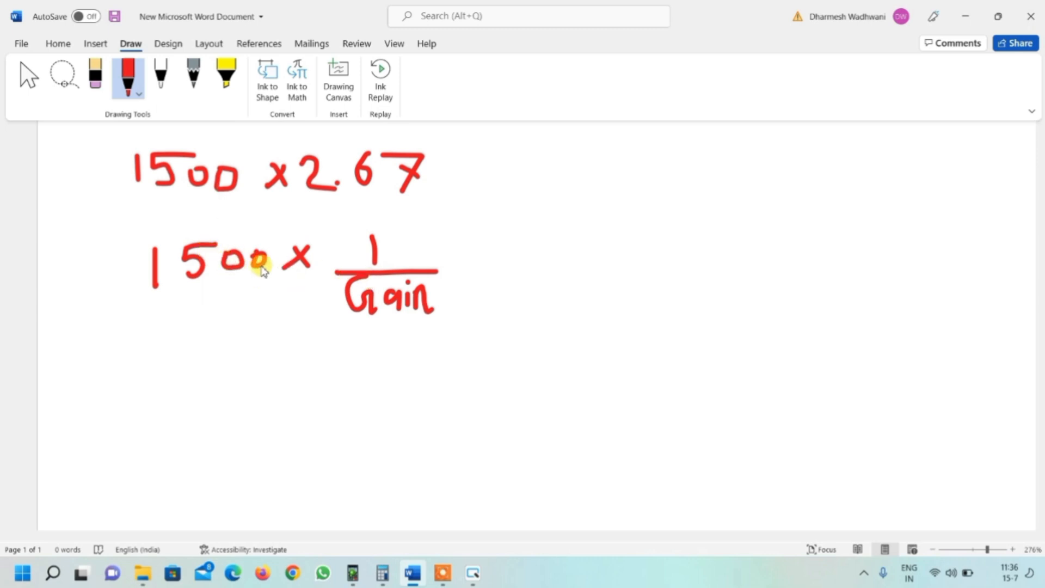
mouse_move(178, 350)
left_mouse_down()
mouse_move(180, 387)
mouse_move(234, 349)
mouse_move(210, 378)
mouse_move(245, 357)
mouse_move(328, 359)
mouse_move(314, 373)
left_mouse_up()
mouse_move(387, 336)
left_mouse_down()
mouse_move(387, 370)
mouse_move(449, 382)
left_mouse_up()
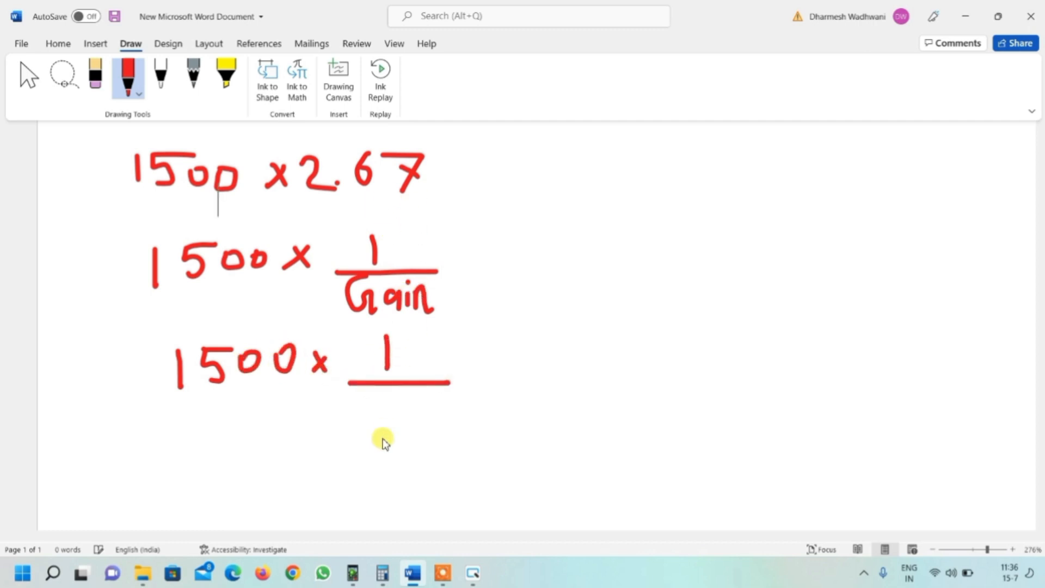
mouse_move(395, 394)
left_mouse_down()
mouse_move(397, 414)
mouse_move(432, 421)
left_mouse_up()
left_click_drag(373, 440, 418, 449)
left_click(403, 444)
mouse_move(435, 430)
left_mouse_down()
mouse_move(446, 429)
mouse_move(443, 459)
left_mouse_up()
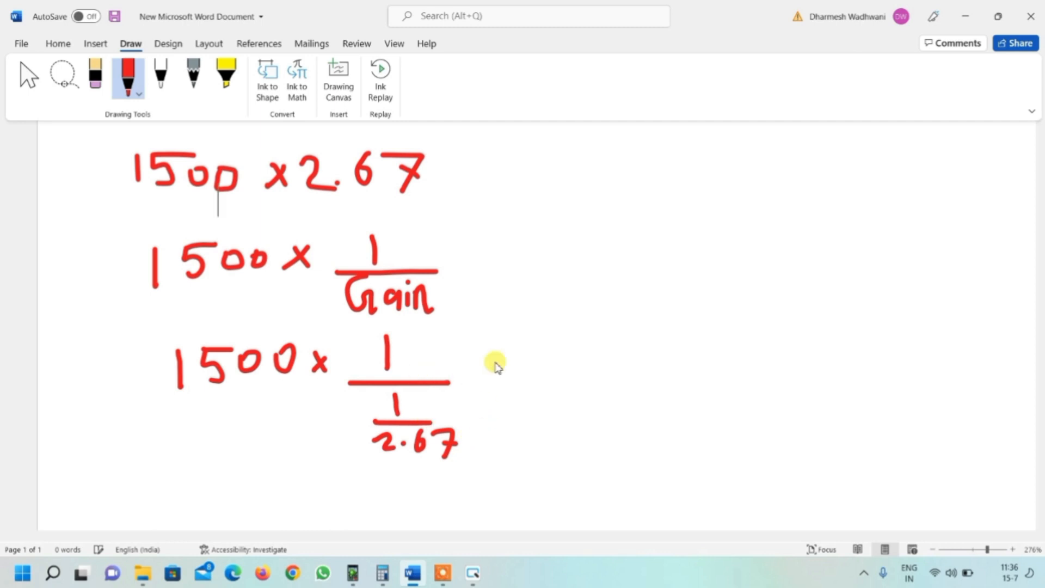
mouse_move(462, 438)
left_mouse_down()
mouse_move(478, 431)
mouse_move(436, 345)
mouse_move(431, 359)
left_mouse_up()
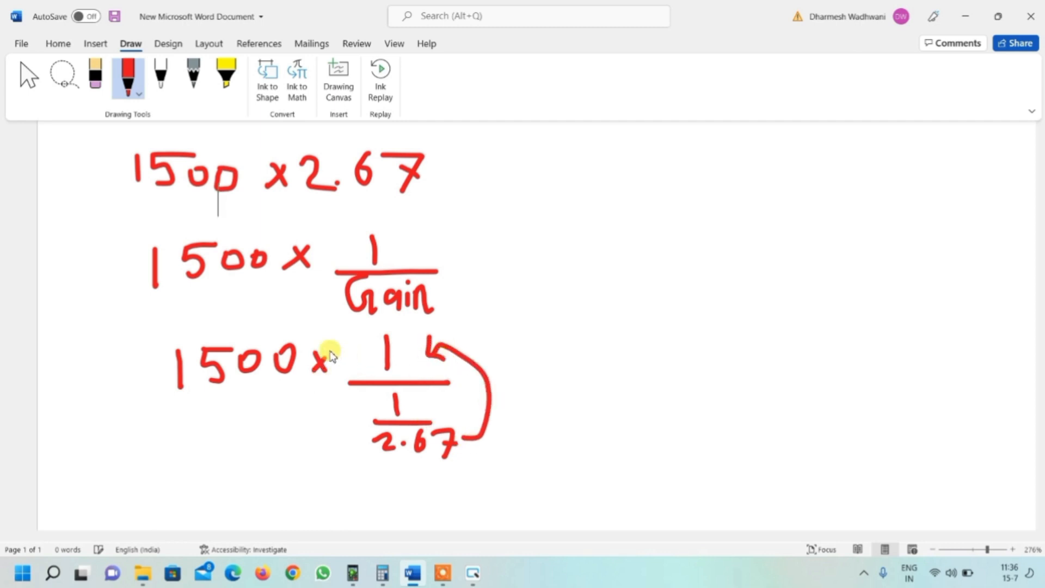
- Draw arrows linking the formulas and write 1/2.67 as the gain value beside them
mouse_move(160, 360)
left_mouse_down()
mouse_move(100, 252)
mouse_move(134, 191)
mouse_move(127, 213)
left_mouse_up()
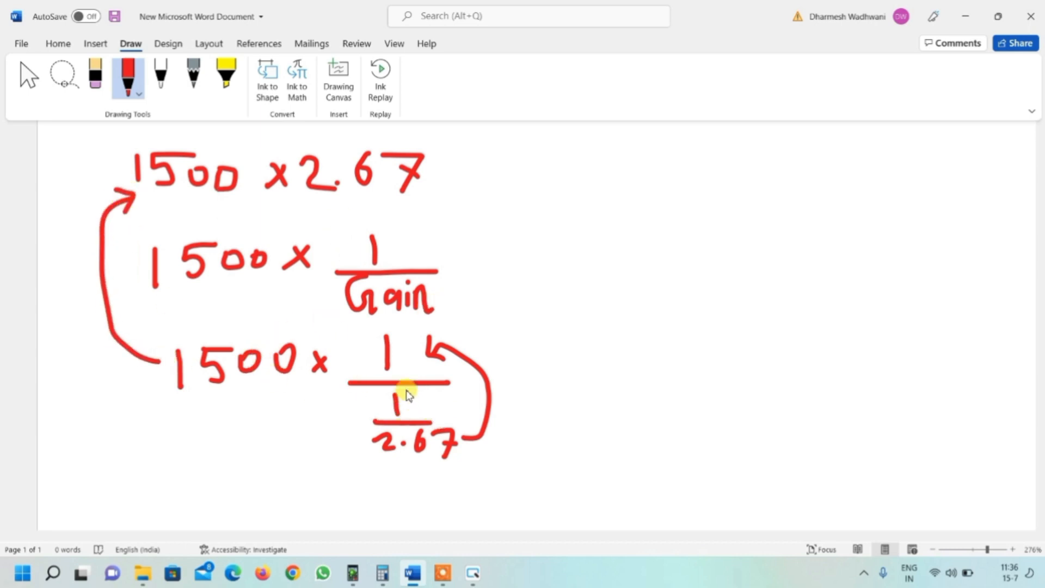
mouse_move(407, 397)
left_mouse_down()
mouse_move(374, 397)
mouse_move(368, 450)
mouse_move(464, 466)
mouse_move(451, 402)
mouse_move(481, 453)
mouse_move(518, 343)
mouse_move(440, 305)
mouse_move(441, 321)
left_mouse_up()
mouse_move(695, 174)
left_mouse_down()
mouse_move(701, 193)
mouse_move(759, 209)
left_mouse_up()
mouse_move(668, 226)
left_mouse_down()
mouse_move(692, 255)
mouse_move(727, 224)
mouse_move(728, 246)
mouse_move(700, 234)
mouse_move(693, 242)
mouse_move(707, 245)
left_mouse_up()
left_click(705, 242)
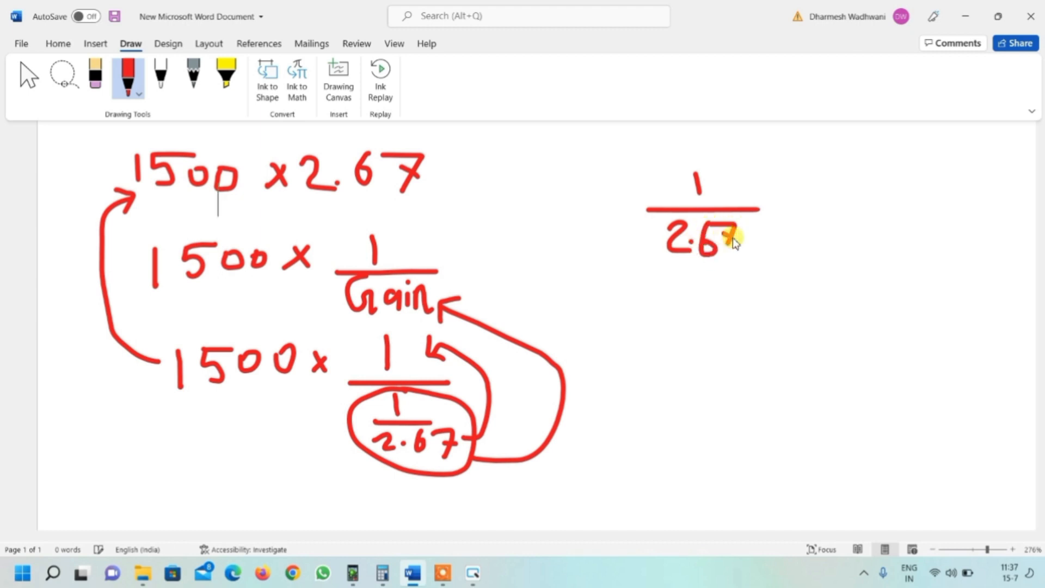
mouse_move(633, 209)
left_mouse_down()
mouse_move(498, 245)
mouse_move(443, 275)
mouse_move(445, 266)
mouse_move(472, 285)
left_mouse_up()
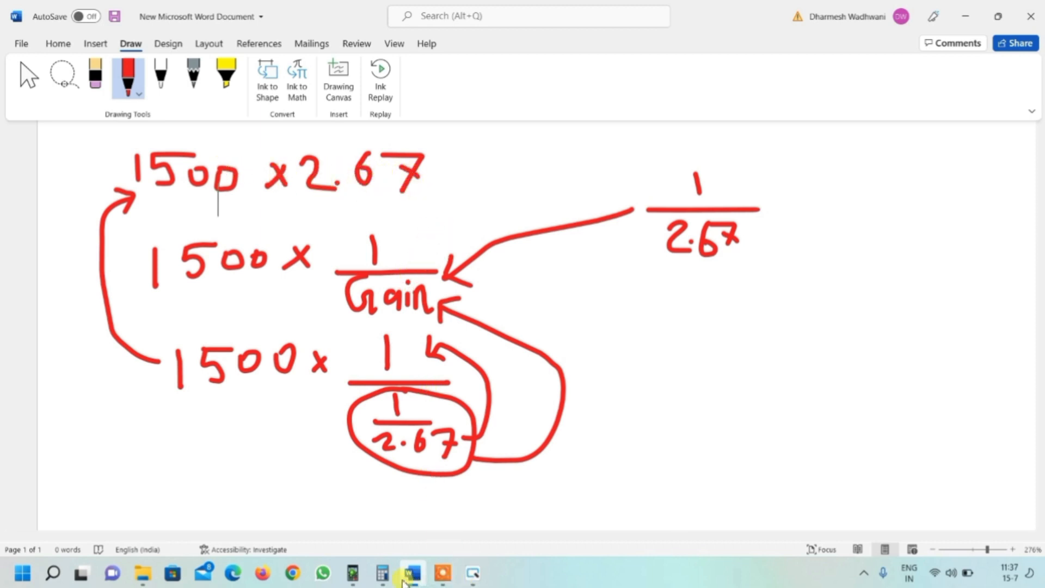
- Open Calculator, compute 1 ÷ 2.67 and select the first four decimals of the result
left_click(383, 575)
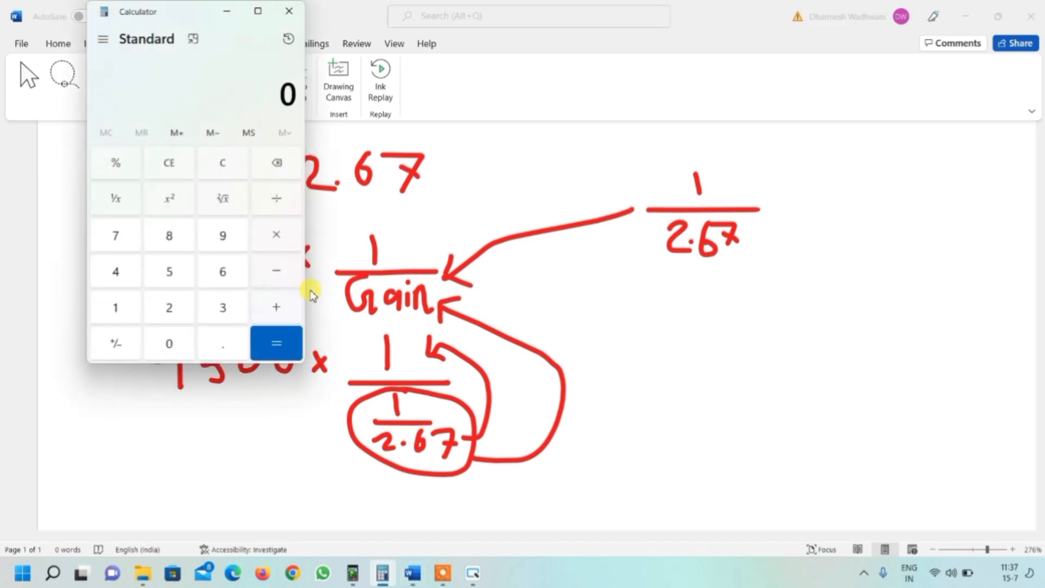
left_click(121, 308)
left_click(277, 207)
left_click(168, 308)
left_click(221, 342)
left_click(223, 268)
left_click(121, 236)
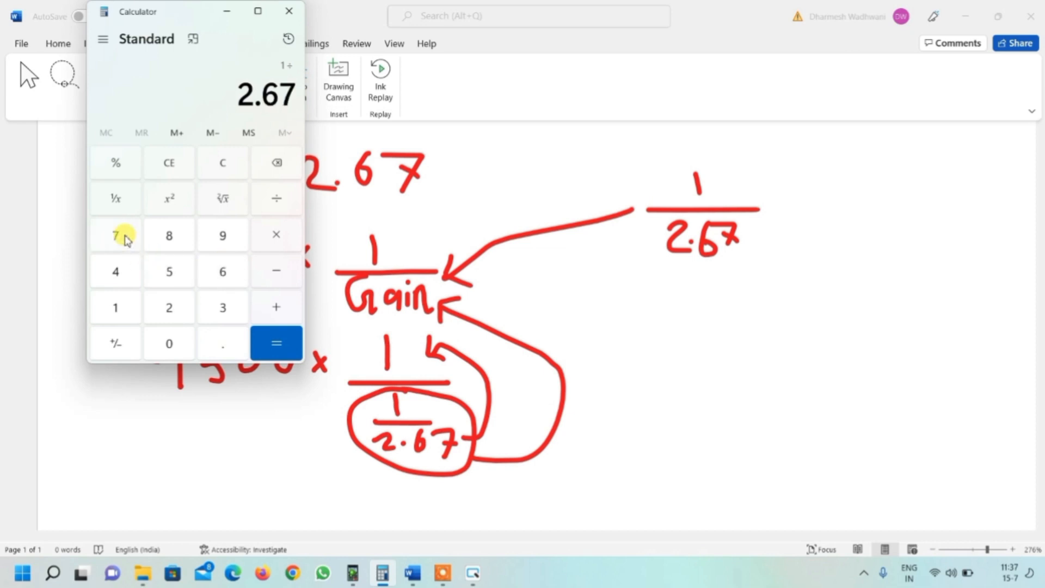
left_click(276, 343)
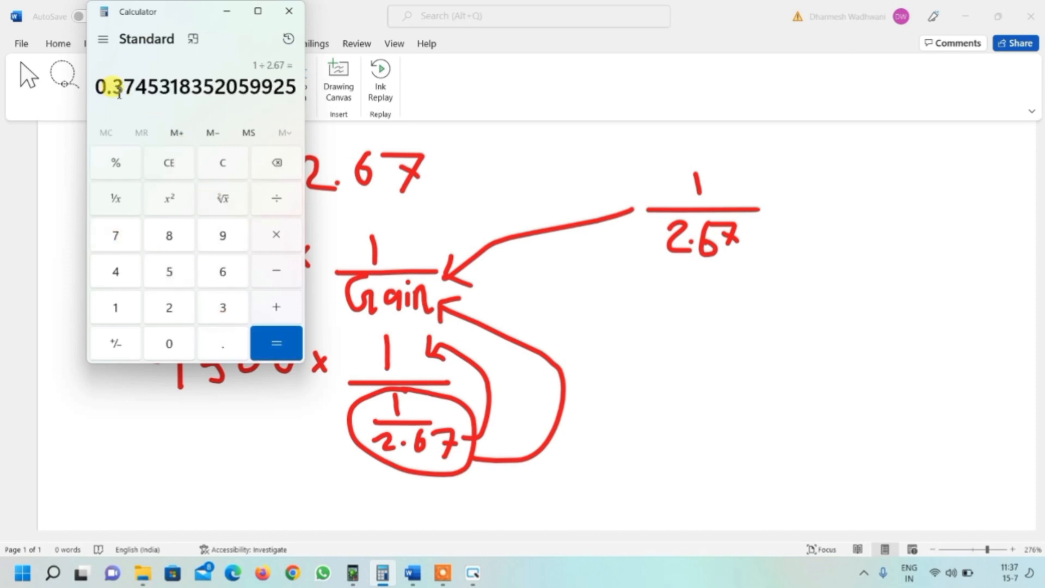
left_click_drag(117, 82, 143, 86)
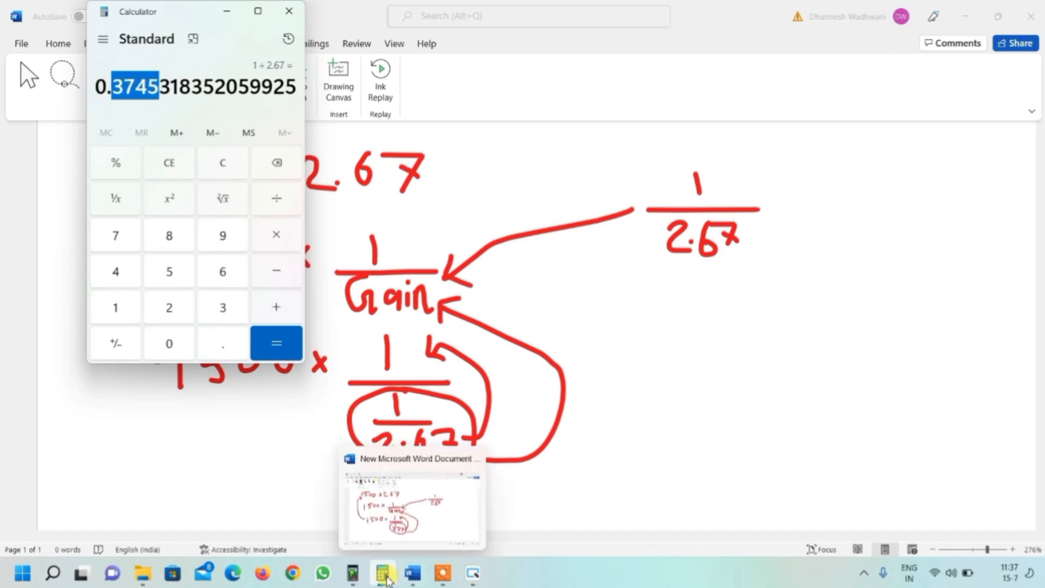
- Return to DOPSoft and set the numeric entry's gain to 0.3745
mouse_move(382, 579)
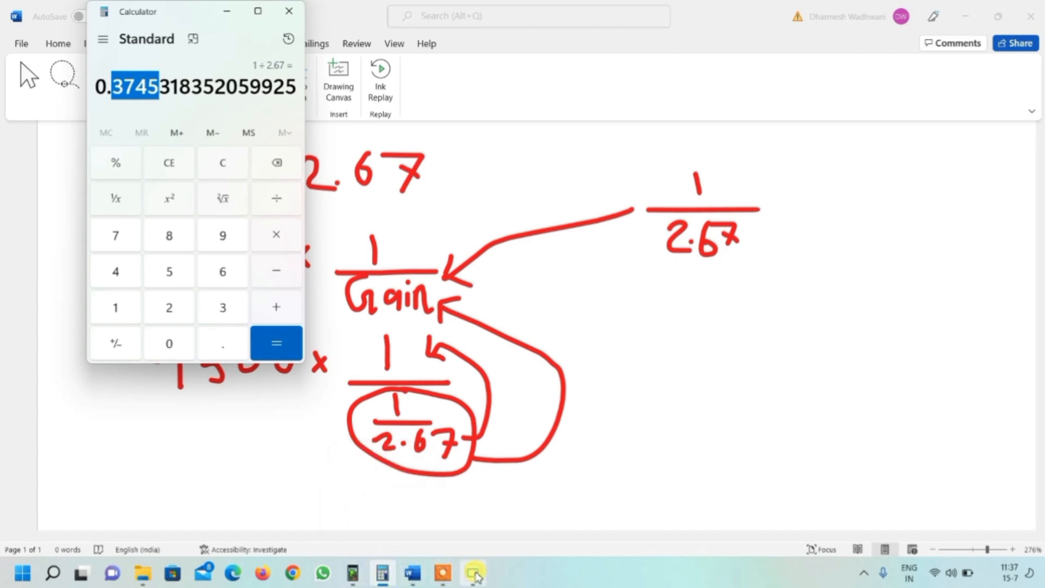
left_click(474, 576)
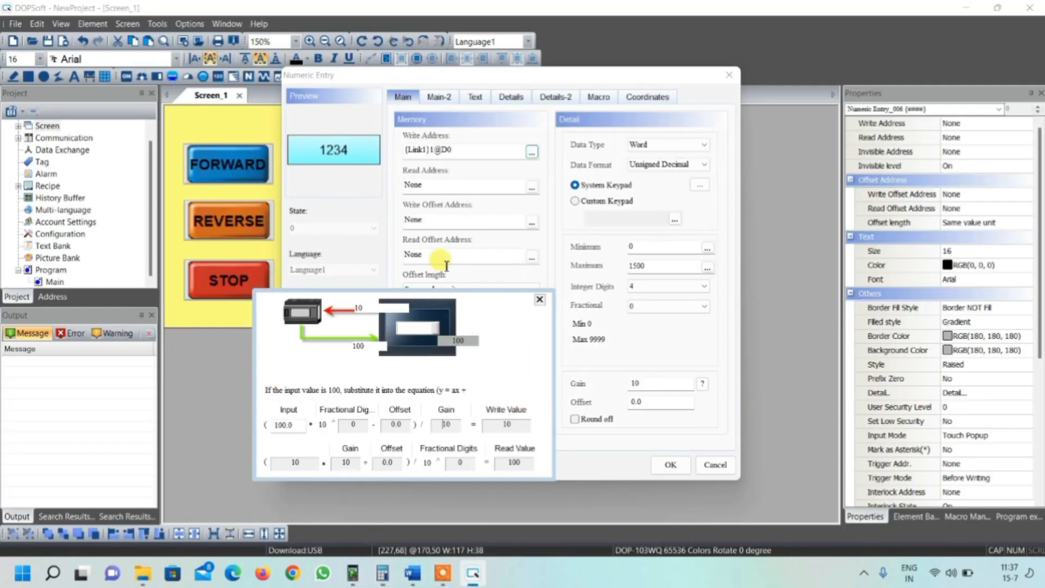
double_click(646, 384)
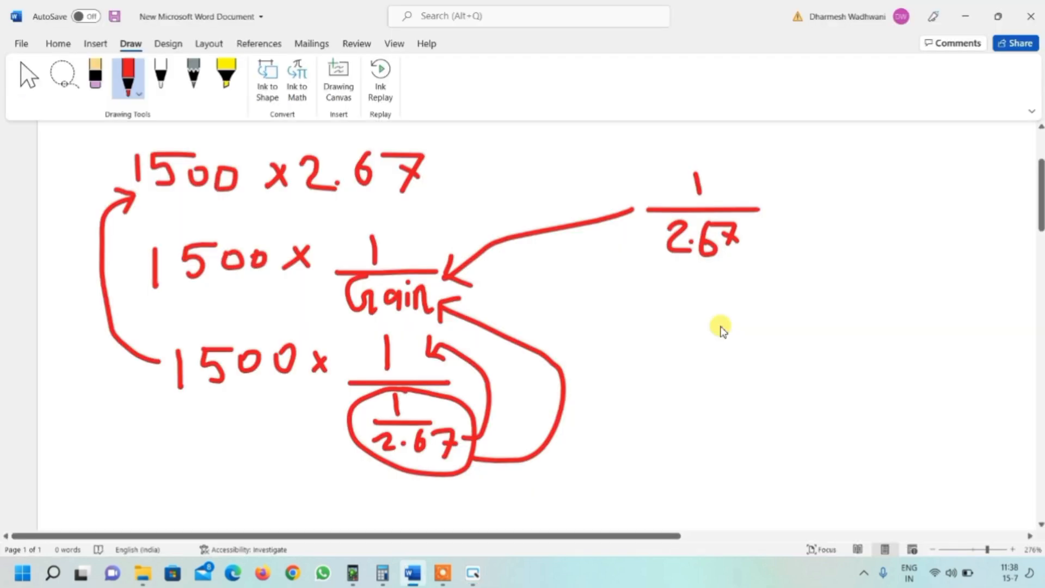
- In Word, handwrite the check 1000 × 2.67 = 2670 at the right of the page
mouse_move(720, 326)
left_mouse_down()
mouse_move(728, 364)
mouse_move(751, 329)
mouse_move(895, 340)
left_mouse_up()
mouse_move(868, 306)
left_mouse_down()
mouse_move(883, 298)
mouse_move(919, 329)
mouse_move(923, 320)
mouse_move(957, 338)
mouse_move(973, 318)
left_mouse_up()
left_click(907, 328)
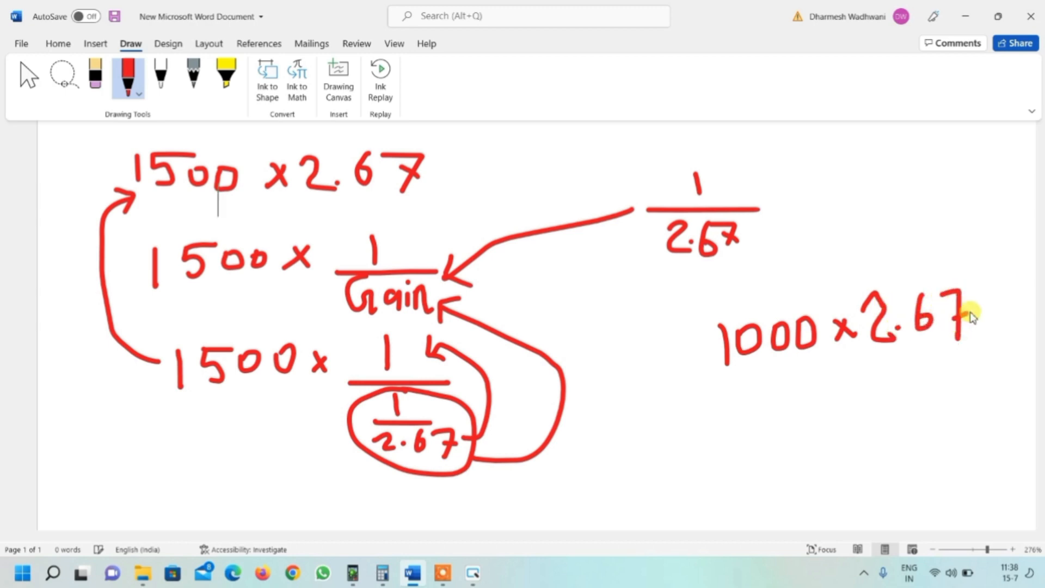
mouse_move(812, 415)
left_mouse_down()
mouse_move(850, 434)
mouse_move(945, 389)
mouse_move(929, 426)
left_mouse_up()
left_click_drag(959, 384, 953, 396)
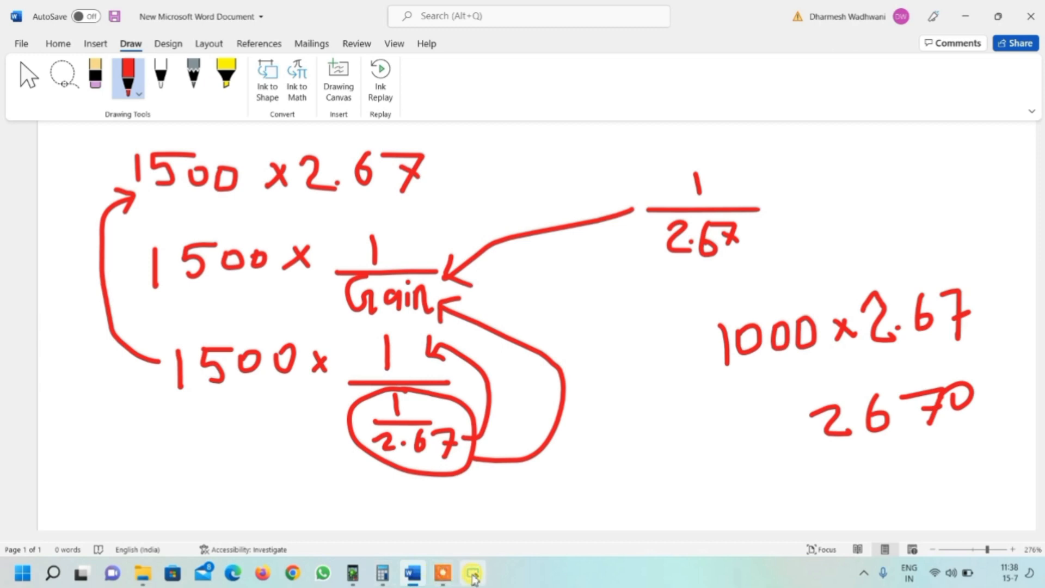
- Open the gain calculation helper and compare its write value for an input of 1000
left_click(473, 579)
left_click(702, 384)
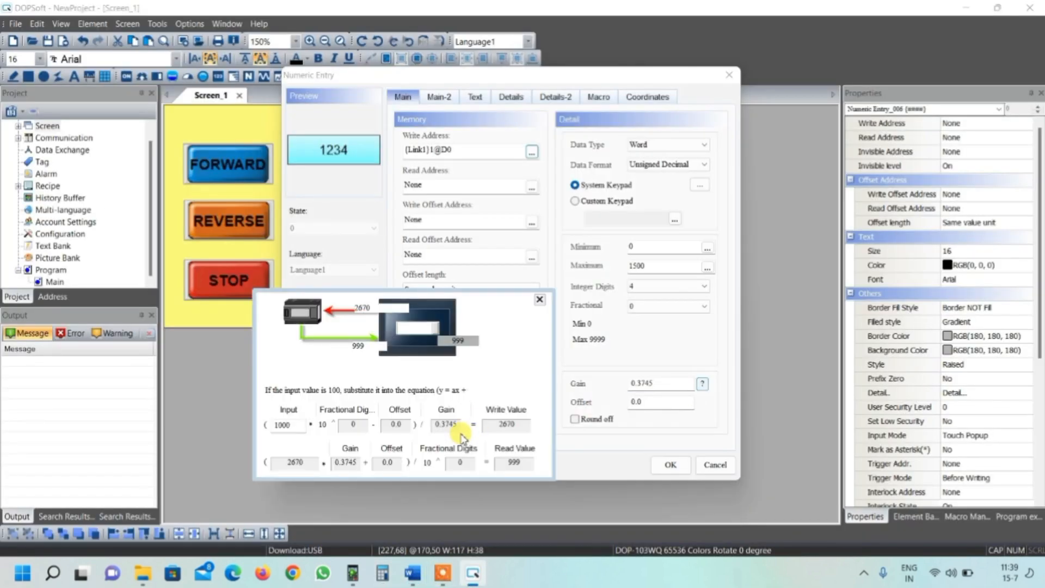
double_click(275, 425)
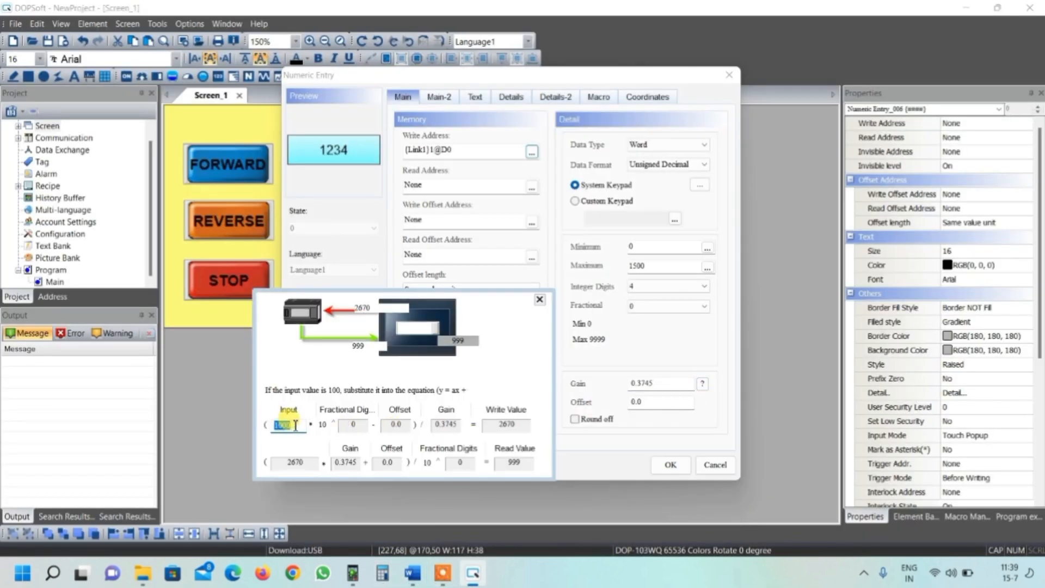
double_click(514, 426)
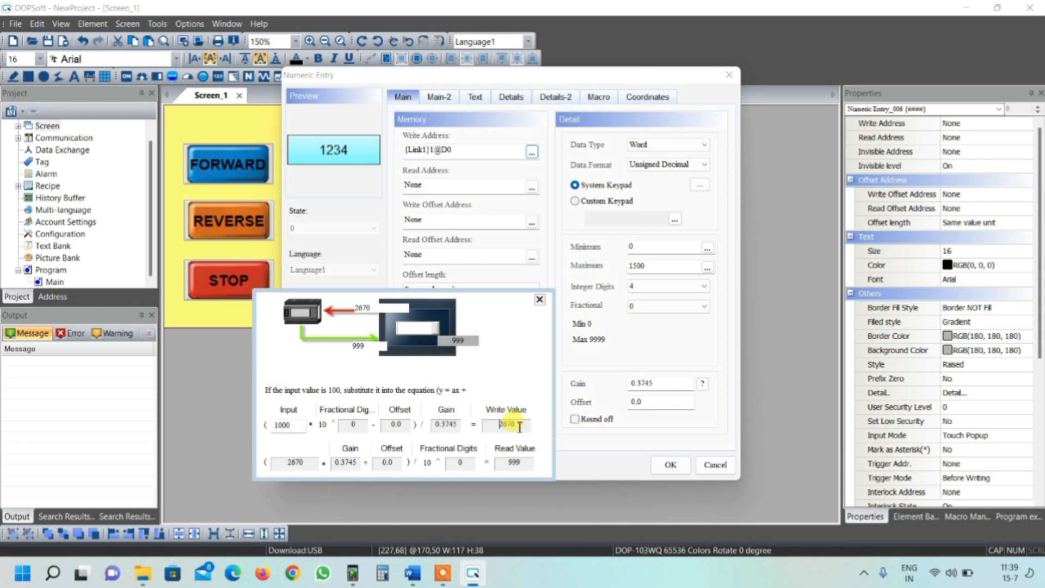
- Switch to Word and write 2670 again beneath the previous result for comparison
left_click(473, 576)
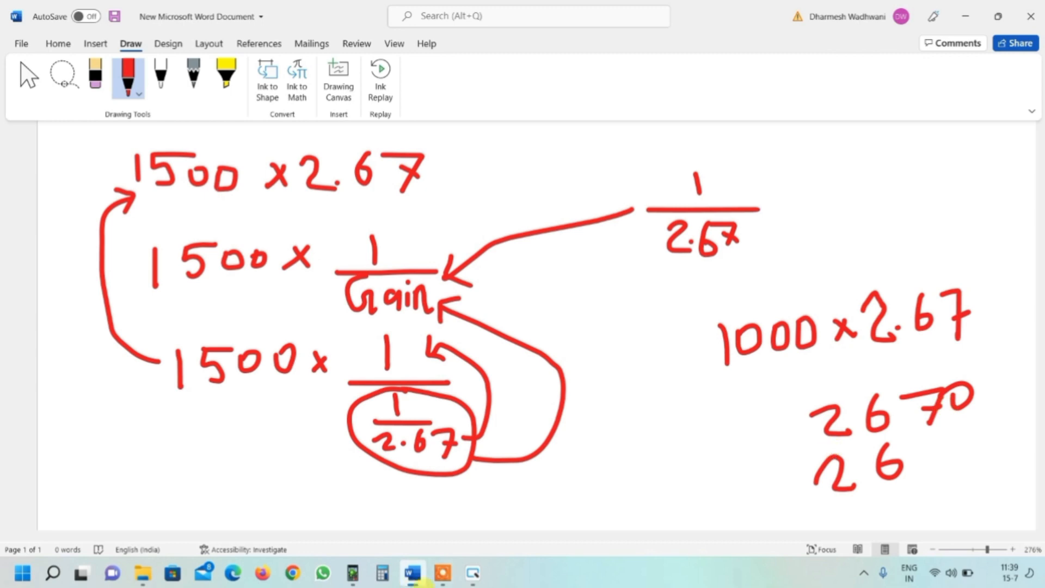
left_click(473, 572)
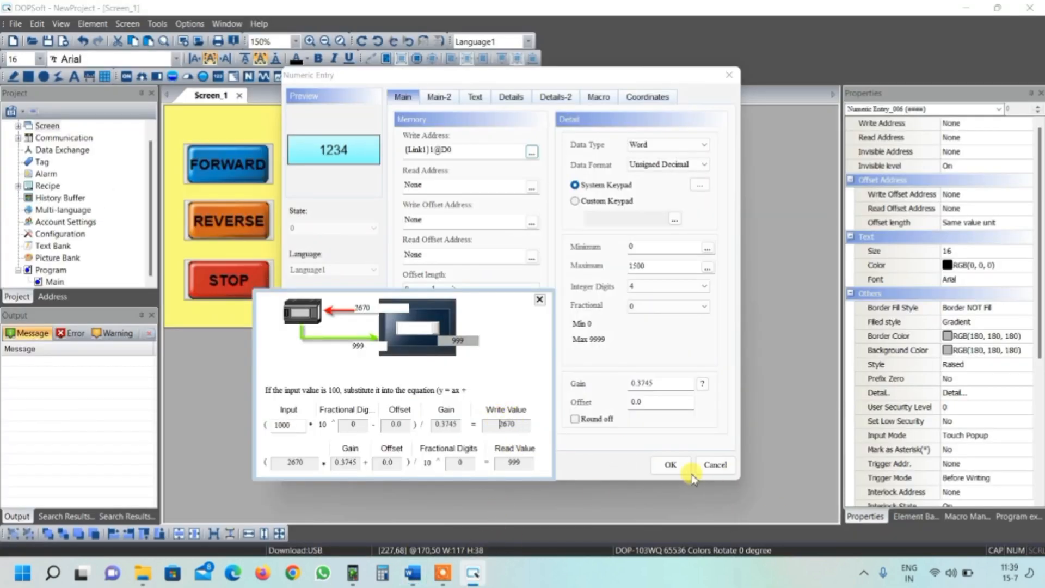
left_click(413, 572)
mouse_move(916, 442)
left_mouse_down()
mouse_move(935, 434)
mouse_move(931, 475)
left_mouse_up()
left_click_drag(957, 434, 973, 433)
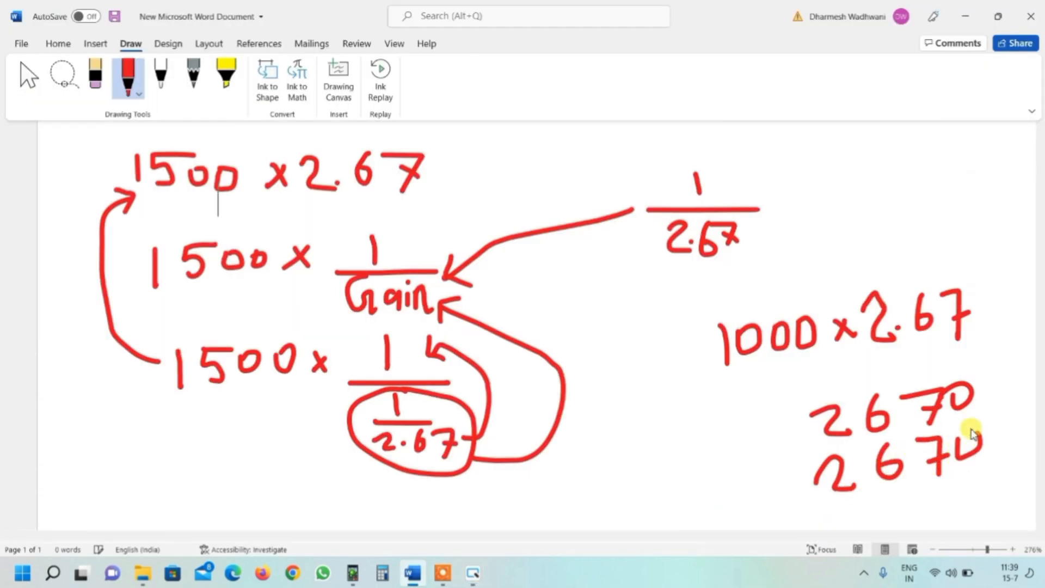
- Test an input of 1500 in the gain calculation helper, close it and apply the numeric entry settings
key("alt+Tab")
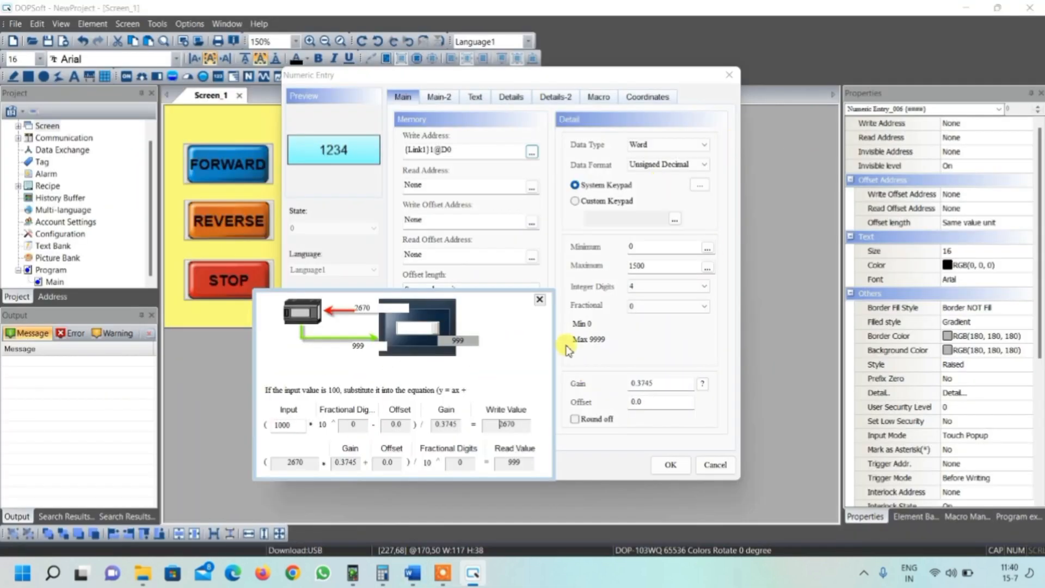
left_click(540, 299)
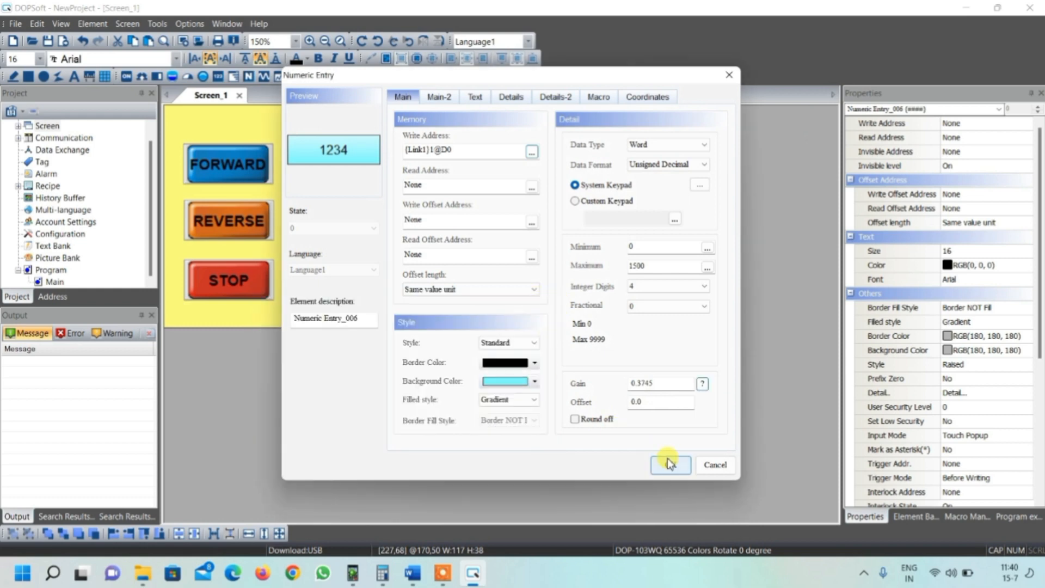
left_click(702, 385)
left_click_drag(274, 424, 295, 424)
type("1500")
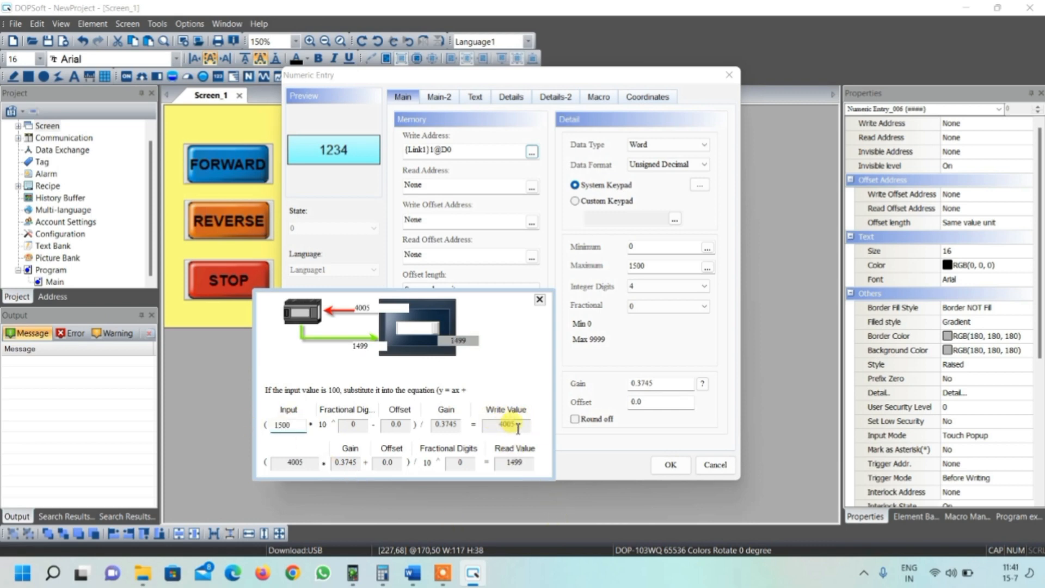
left_click_drag(500, 425, 520, 426)
left_click(499, 425)
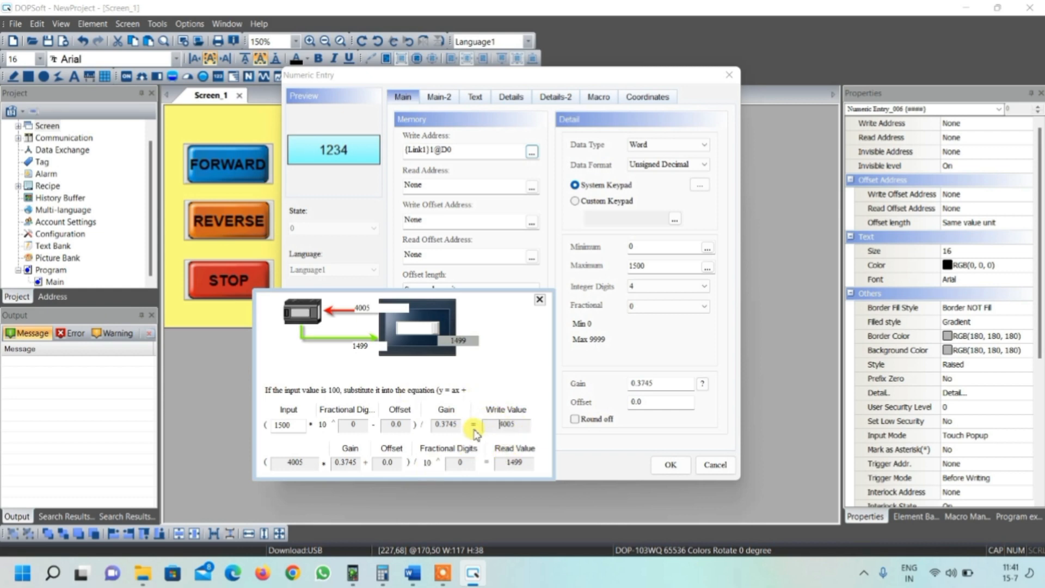
left_click(540, 300)
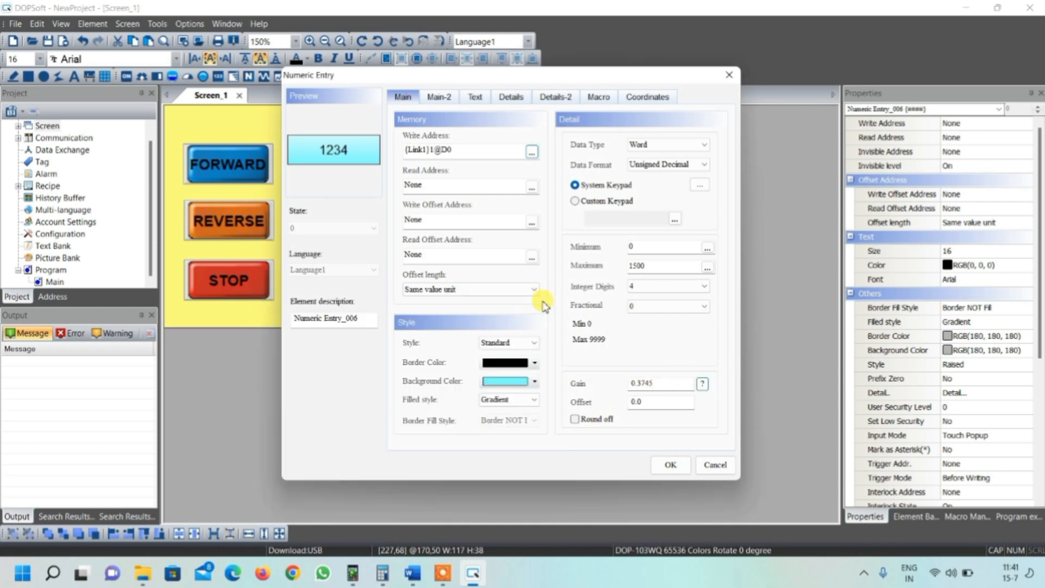
left_click(670, 466)
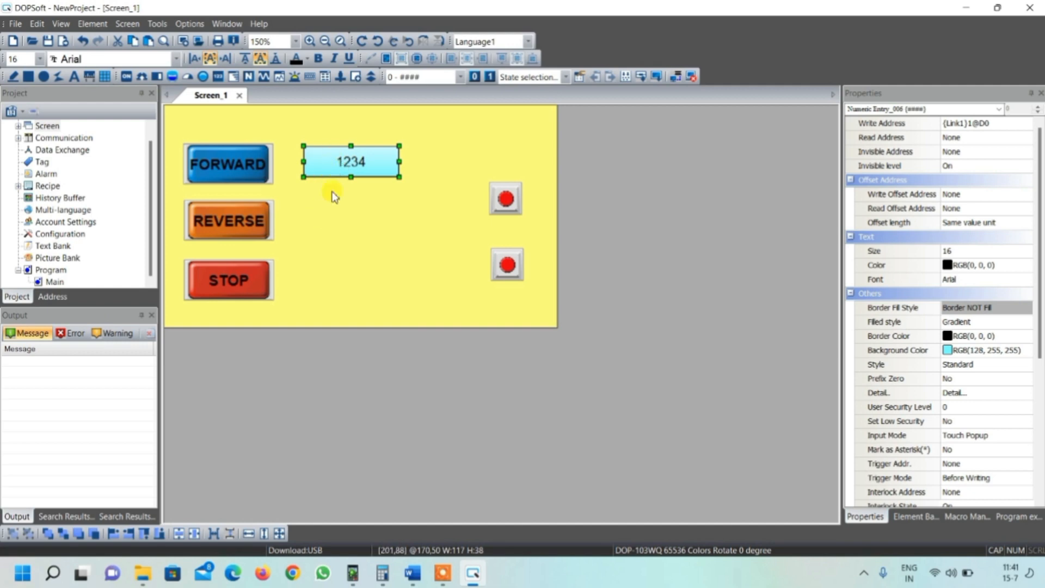
- Reopen the numeric entry's properties, review the gain calculation helper and cancel the dialog
double_click(333, 164)
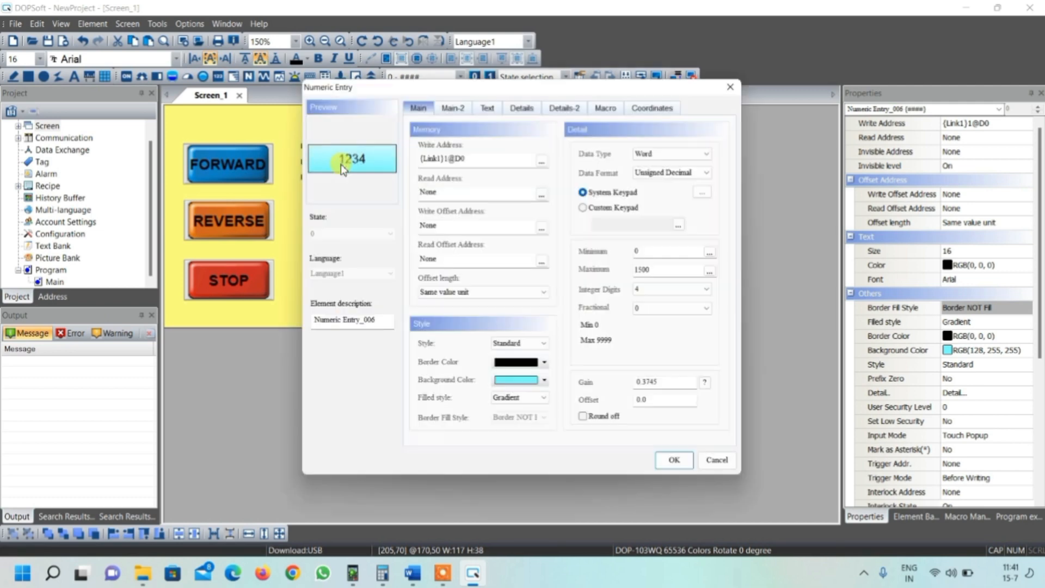
left_click(714, 390)
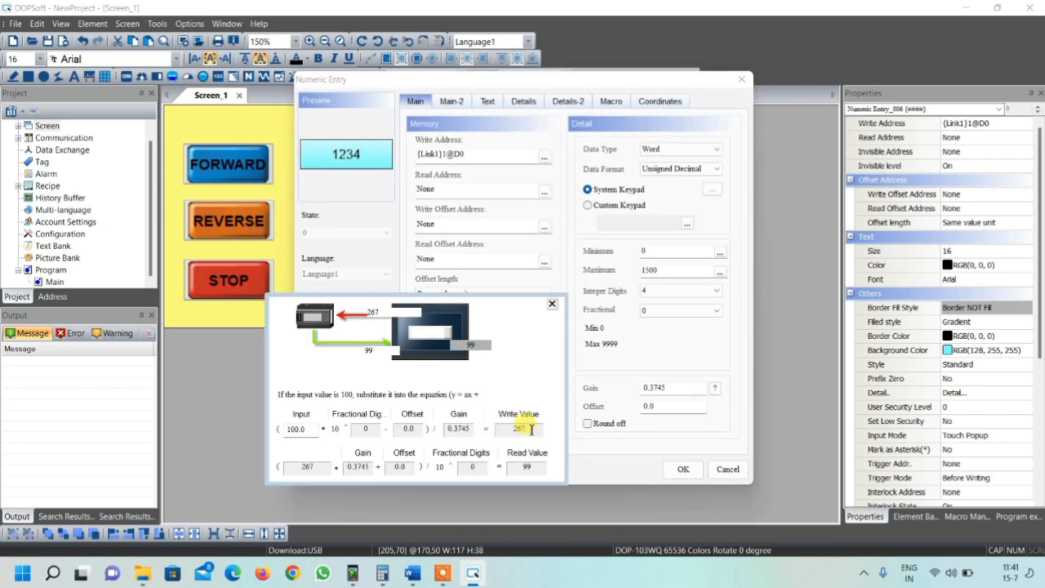
left_click(552, 304)
left_click(720, 468)
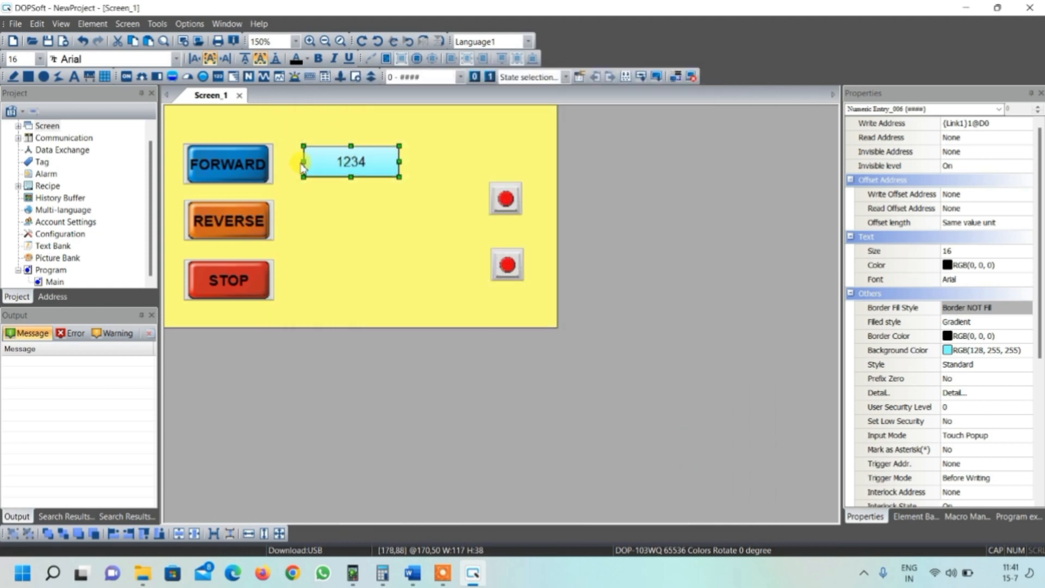
- Draw a numeric display about 118 x 39 directly below the numeric entry
left_click(217, 77)
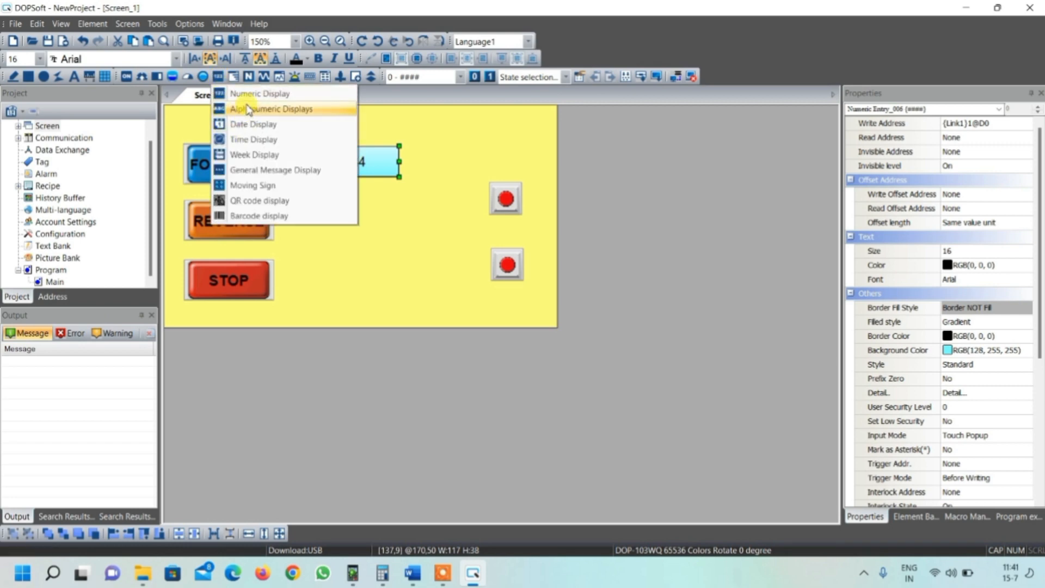
left_click(249, 93)
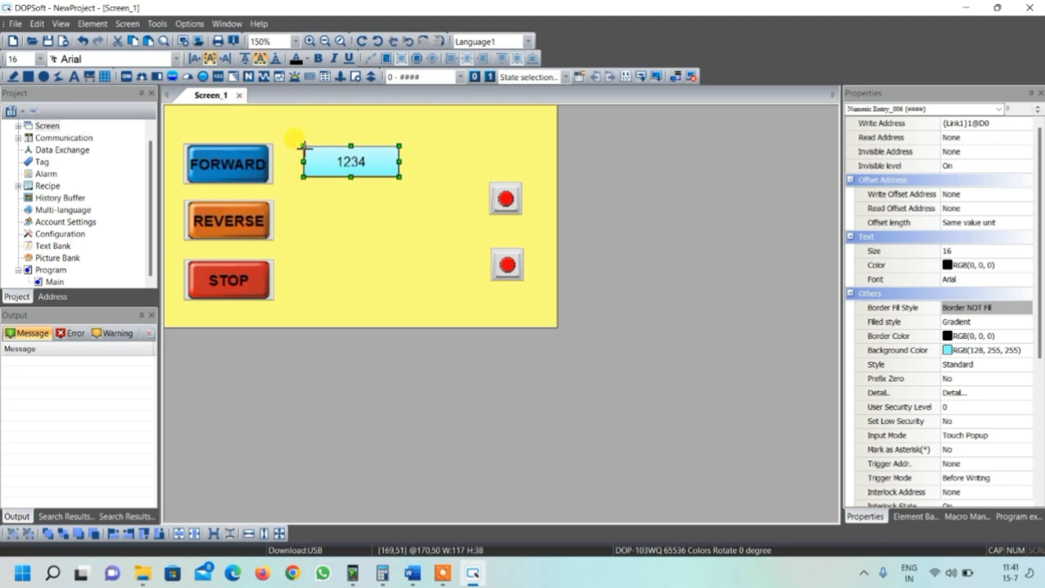
left_click_drag(304, 146, 375, 221)
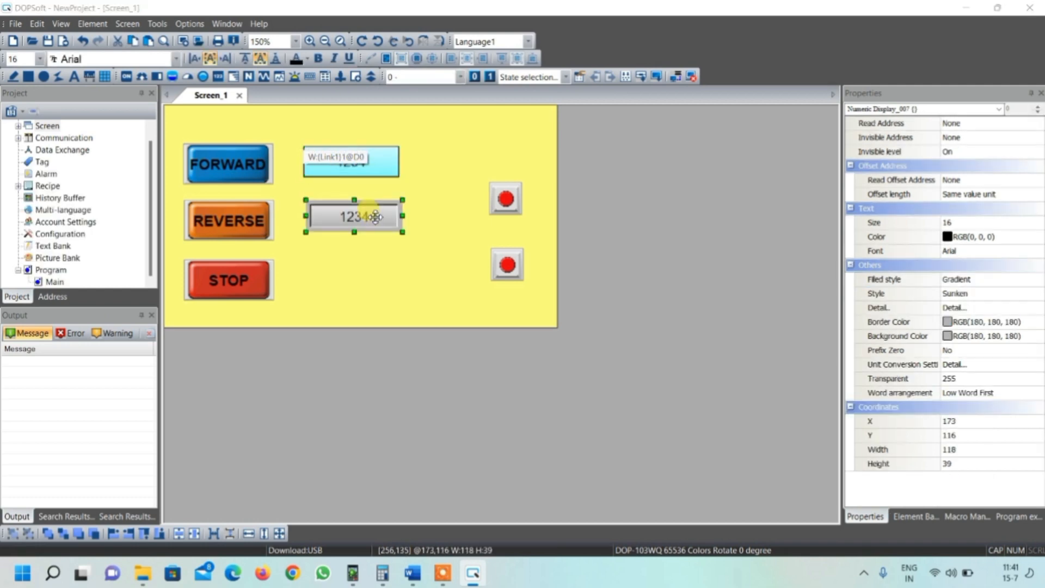
- Set the numeric display's style to Standard, its border colour to black and its background to light cyan
double_click(375, 219)
left_click(509, 304)
left_click(514, 327)
left_click(514, 326)
left_click(365, 269)
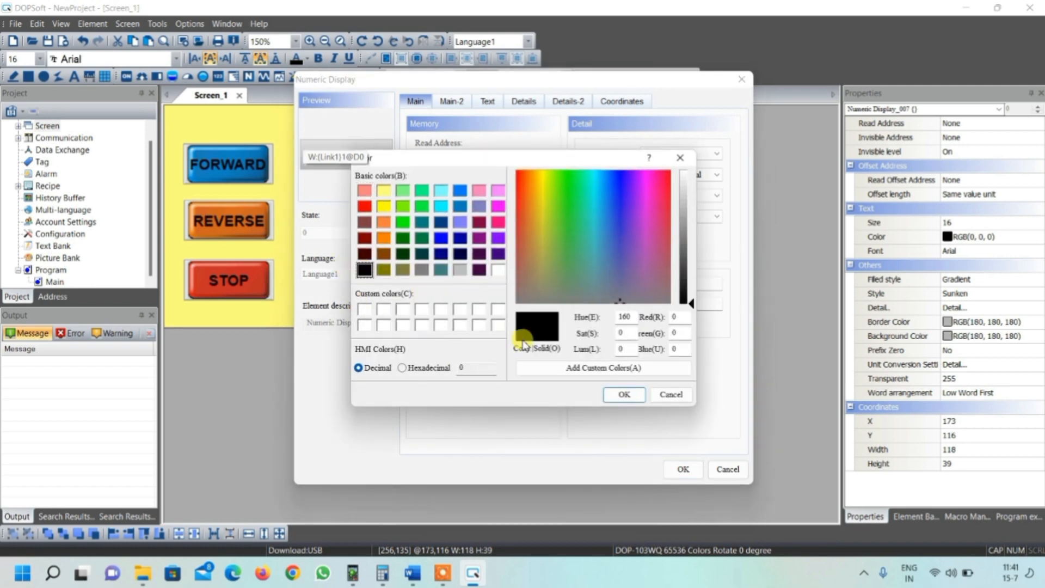
left_click(623, 395)
left_click(542, 348)
left_click(443, 193)
left_click(631, 393)
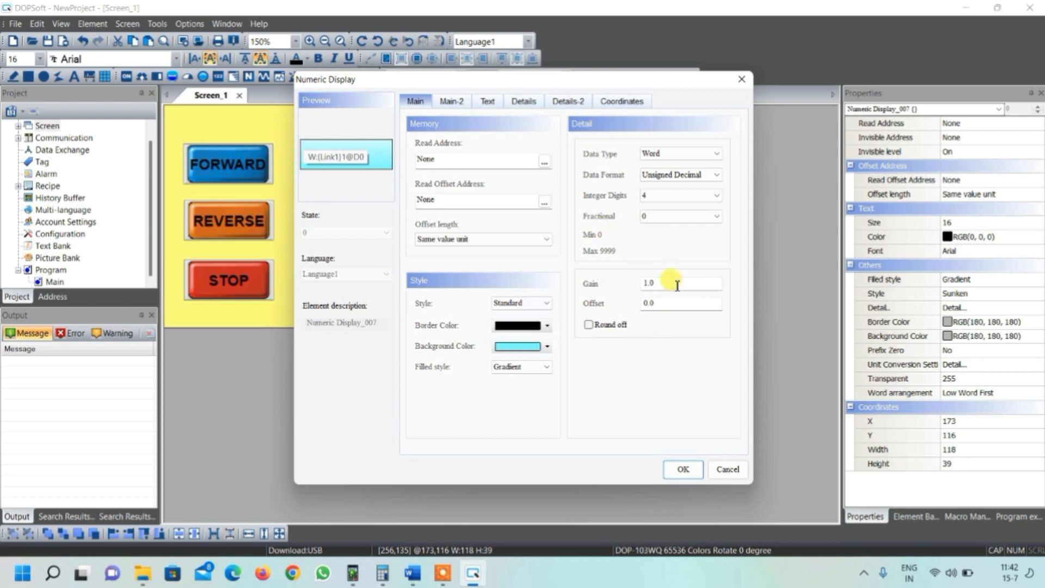
- Set the numeric display's read address to D1 and apply the properties
left_click(544, 162)
left_click(552, 208)
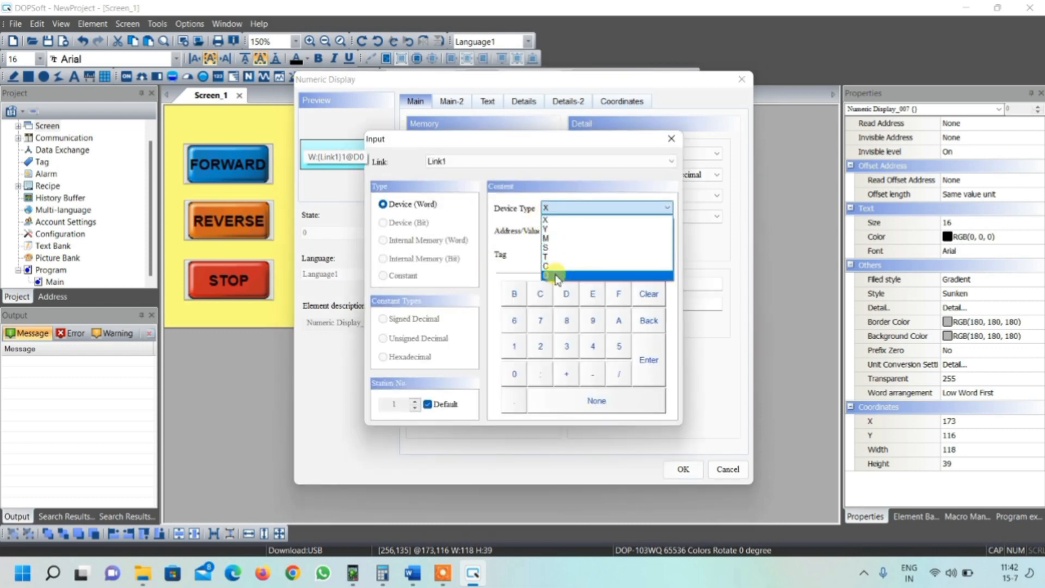
left_click(559, 275)
left_click(517, 349)
left_click(648, 358)
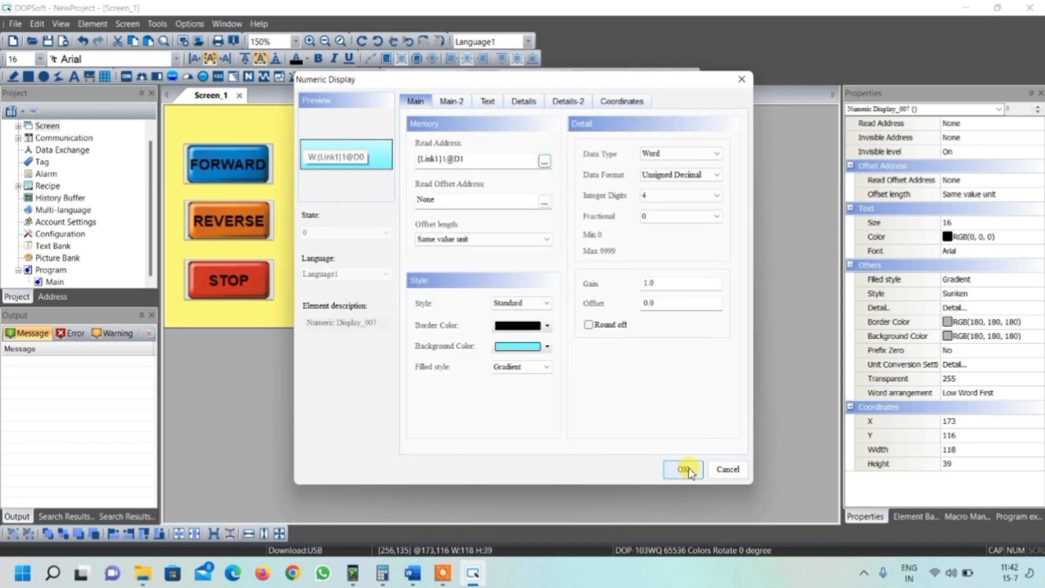
left_click(683, 469)
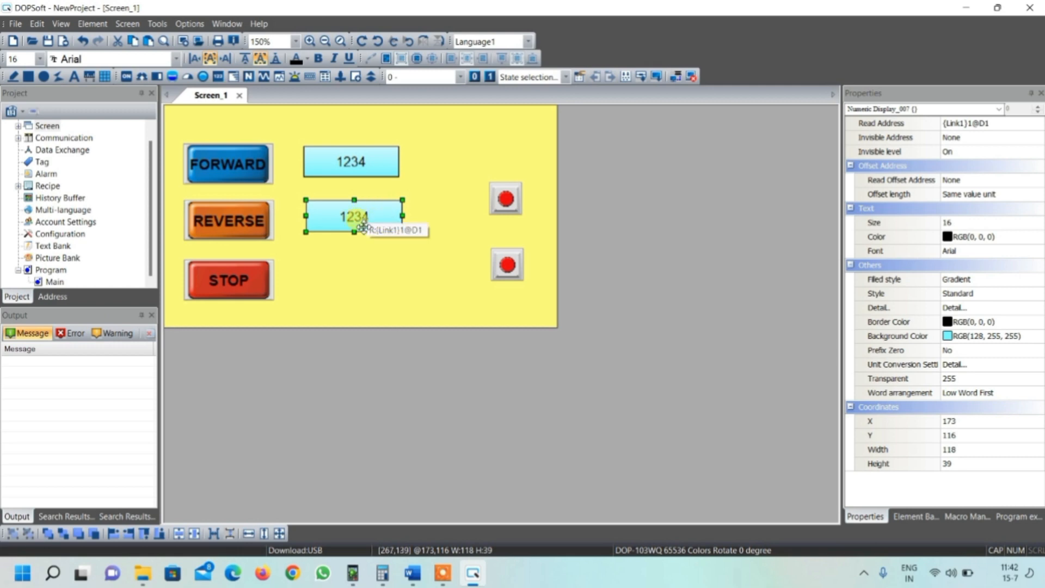
- Copy the numeric display and place the duplicate beside the STOP button
left_click(344, 275)
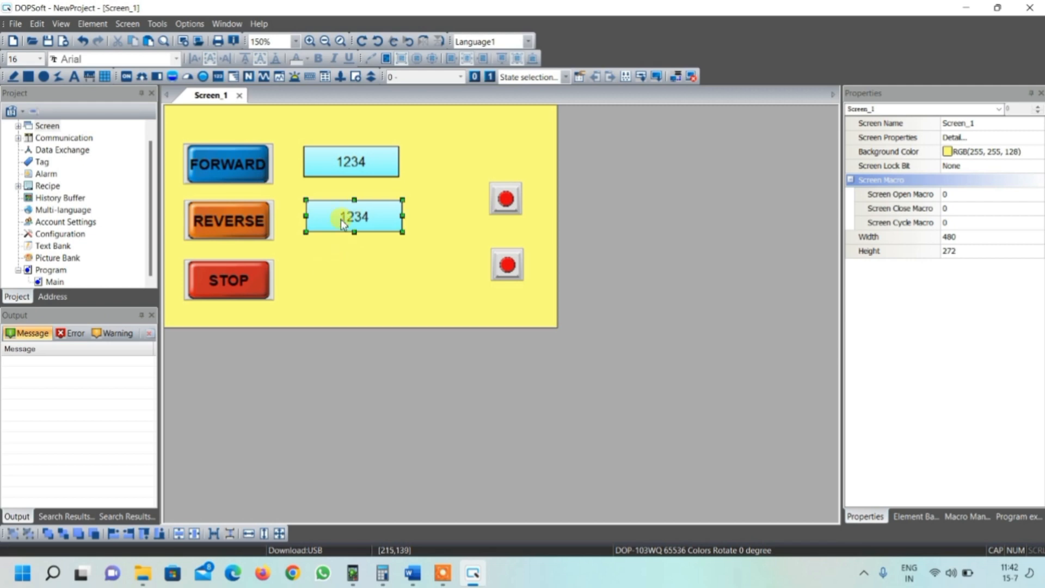
left_click(307, 202)
left_click(321, 214)
key("ctrl+c")
key("ctrl+v")
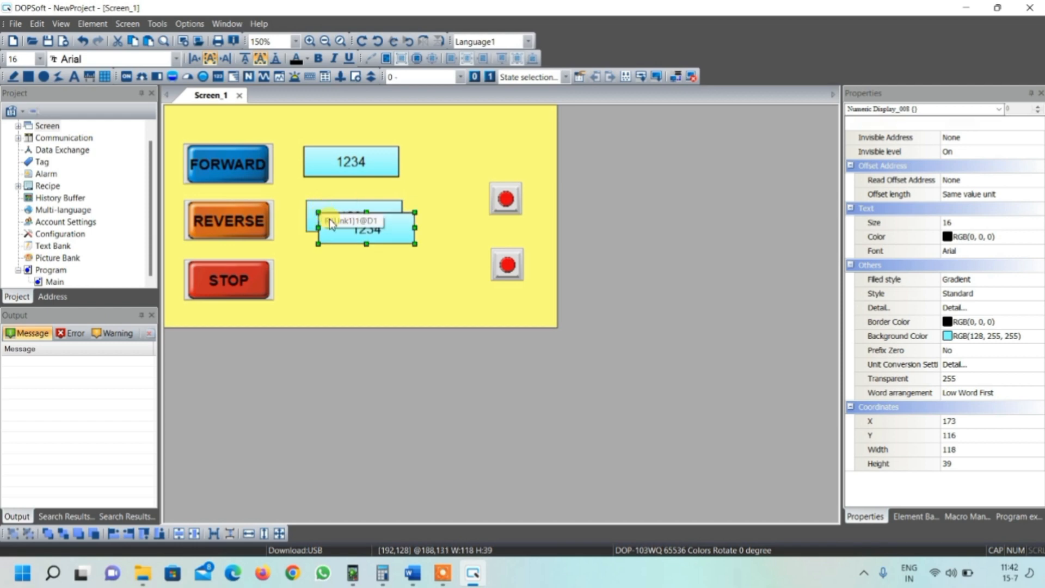
left_click_drag(331, 237, 322, 289)
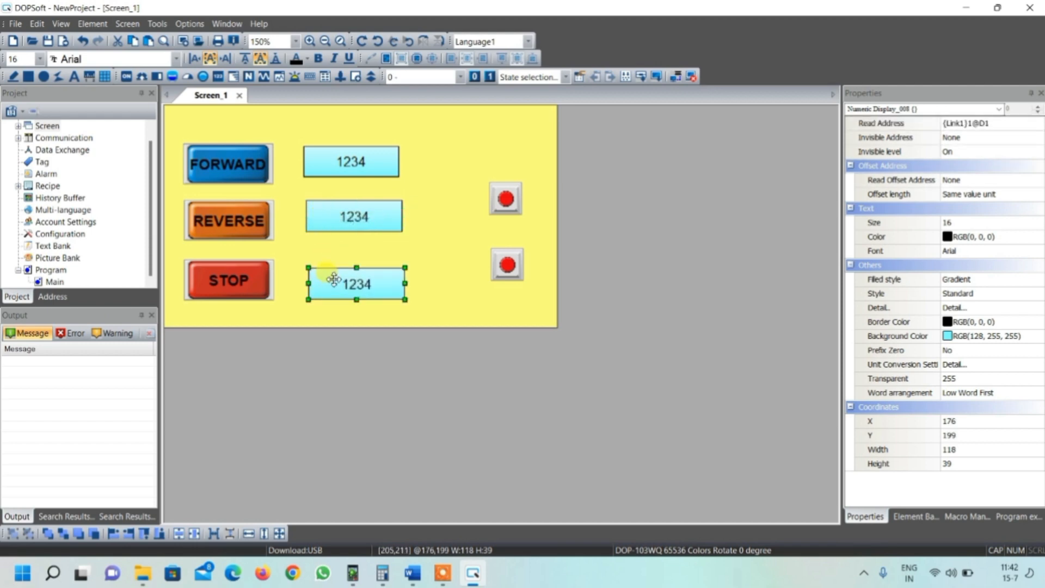
- Set the lower numeric display's integer digits to 2 and fractional digits to 2, then close its properties
left_click(348, 223)
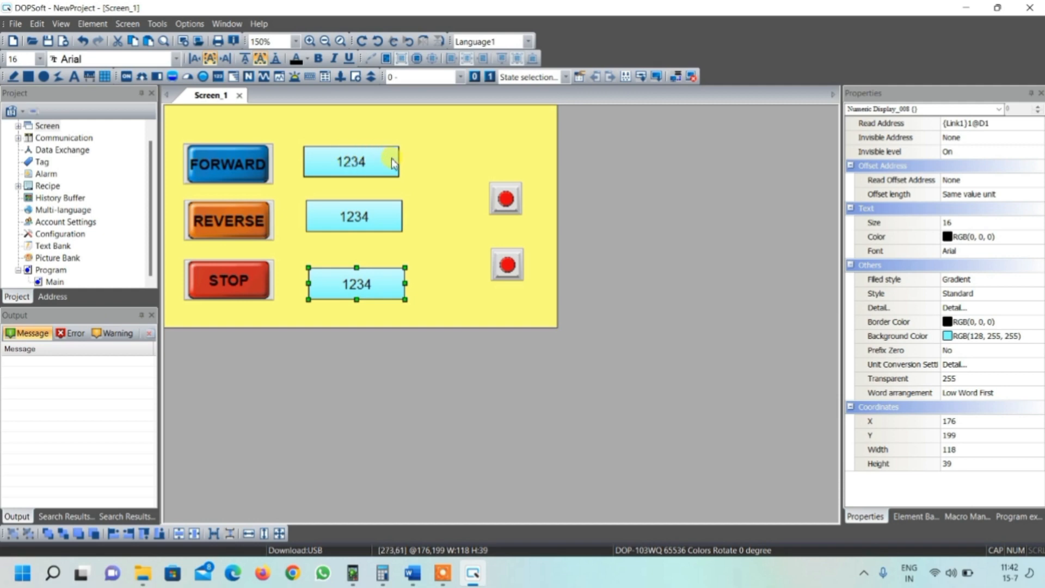
left_click(368, 216)
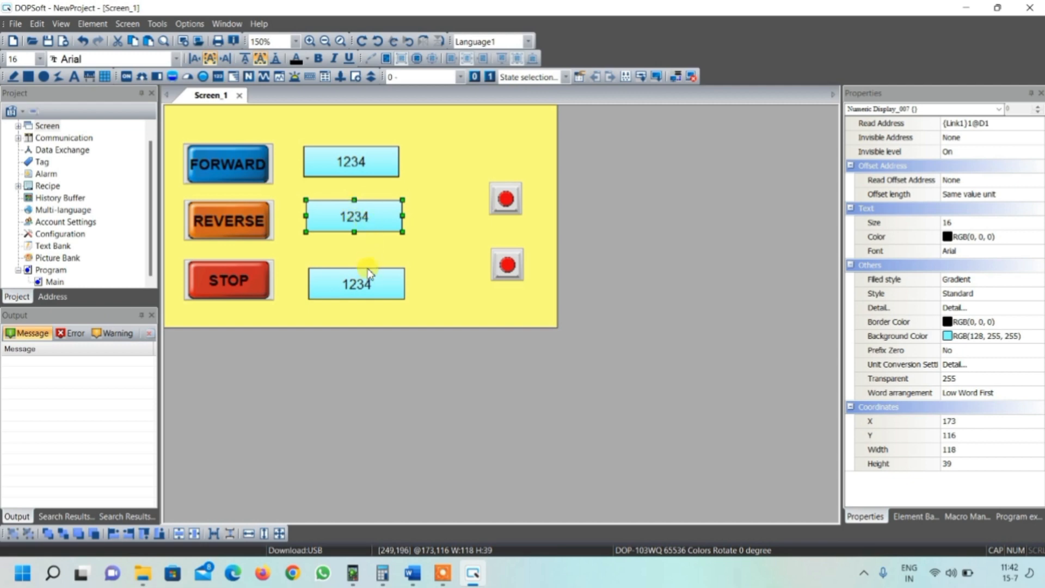
left_click(359, 287)
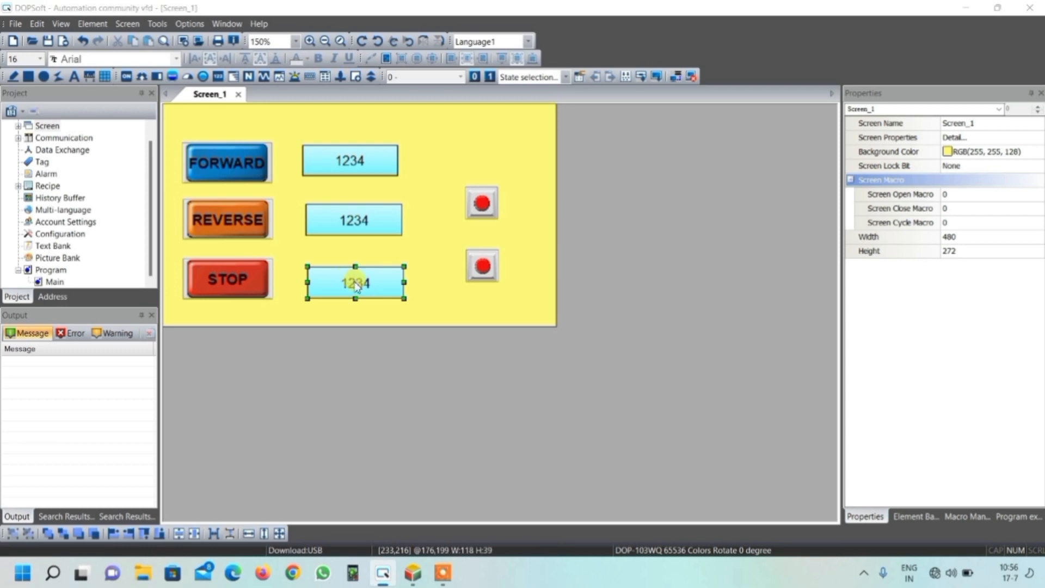
double_click(351, 280)
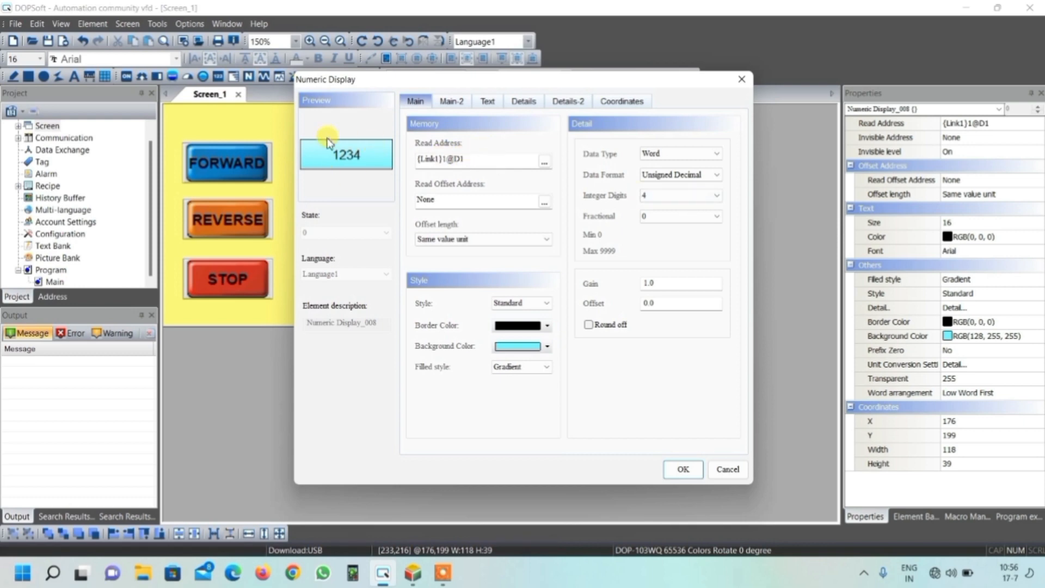
left_click(671, 195)
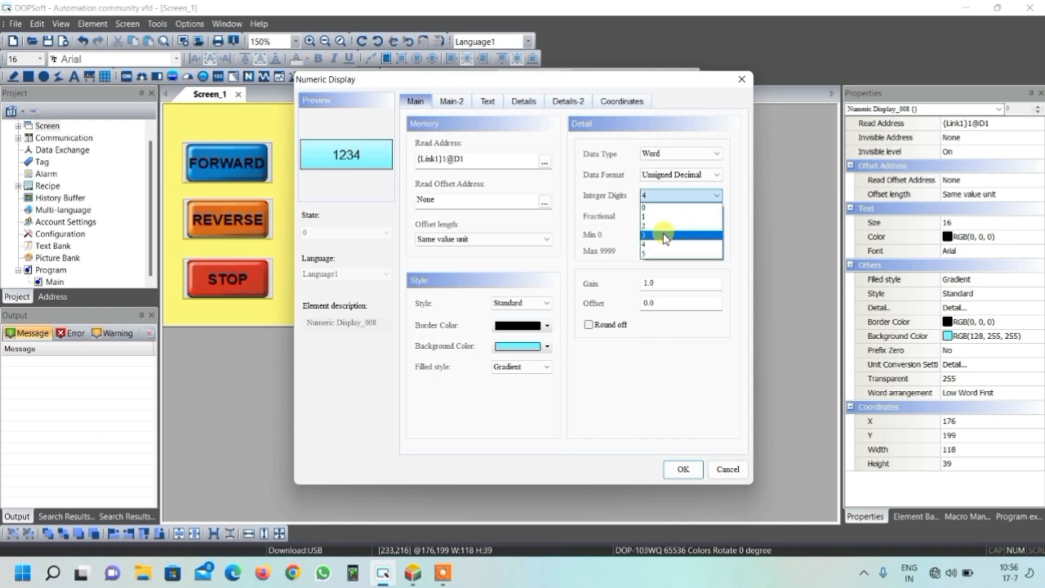
left_click(663, 226)
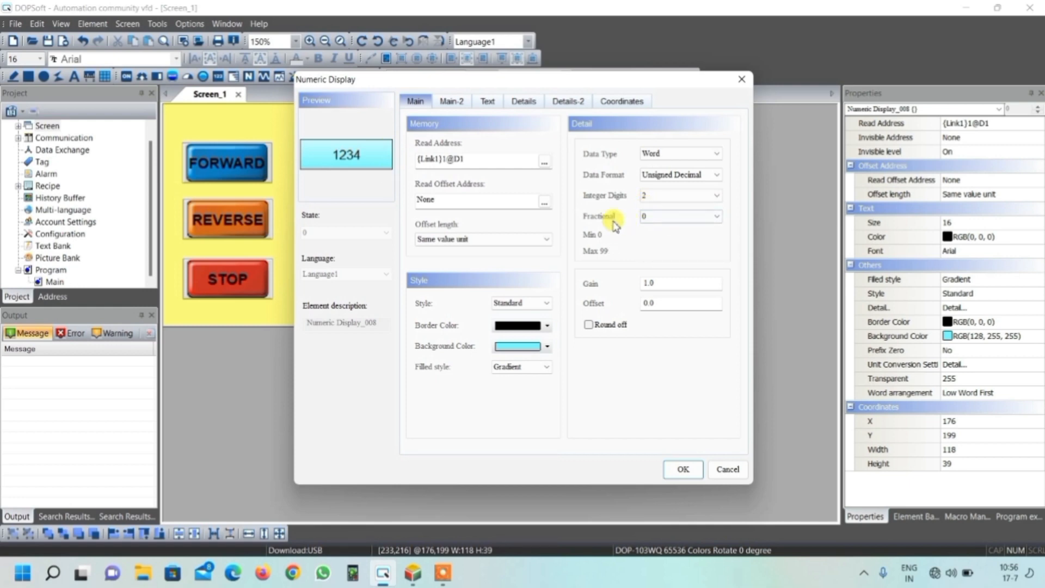
left_click(655, 217)
left_click(653, 248)
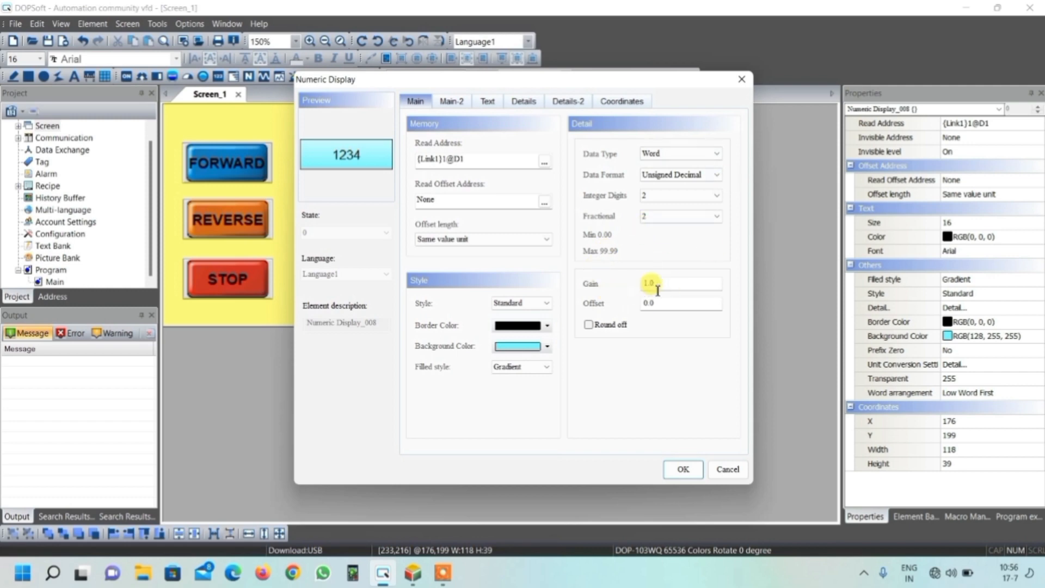
left_click(741, 84)
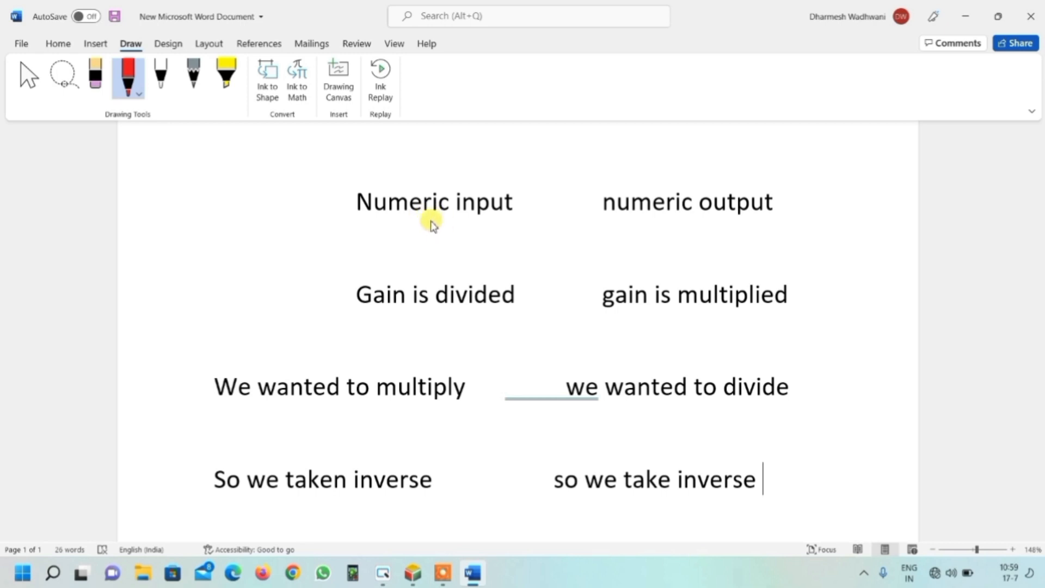
- Switch to Word and draw red arrows from 'Numeric input' to 'Gain is divided' and on to 'We wanted to multiply'
mouse_move(434, 221)
left_mouse_down()
mouse_move(434, 269)
mouse_move(444, 255)
mouse_move(435, 271)
left_mouse_up()
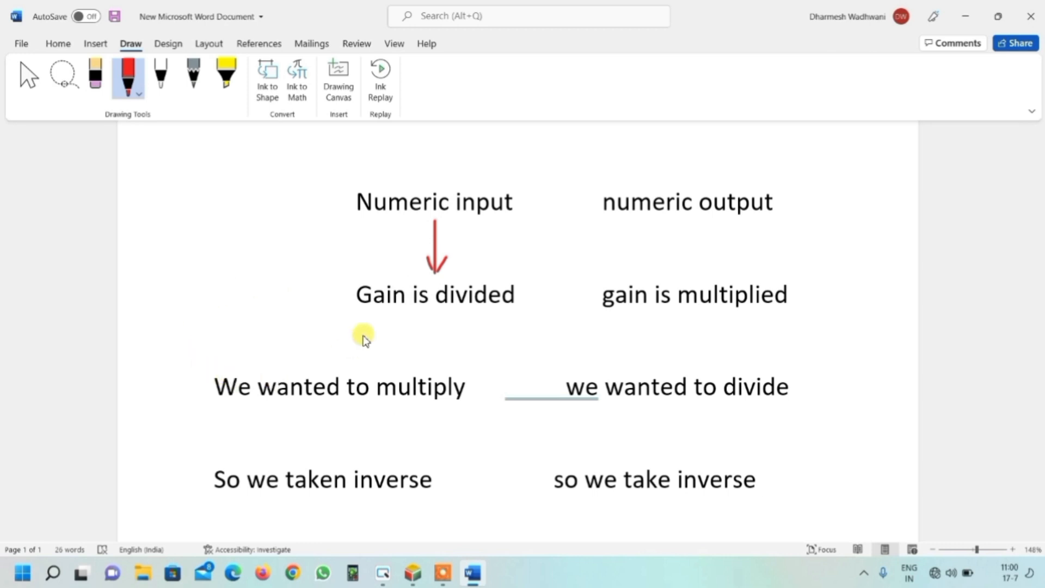
mouse_move(427, 309)
left_mouse_down()
mouse_move(394, 368)
mouse_move(386, 363)
mouse_move(417, 358)
left_mouse_up()
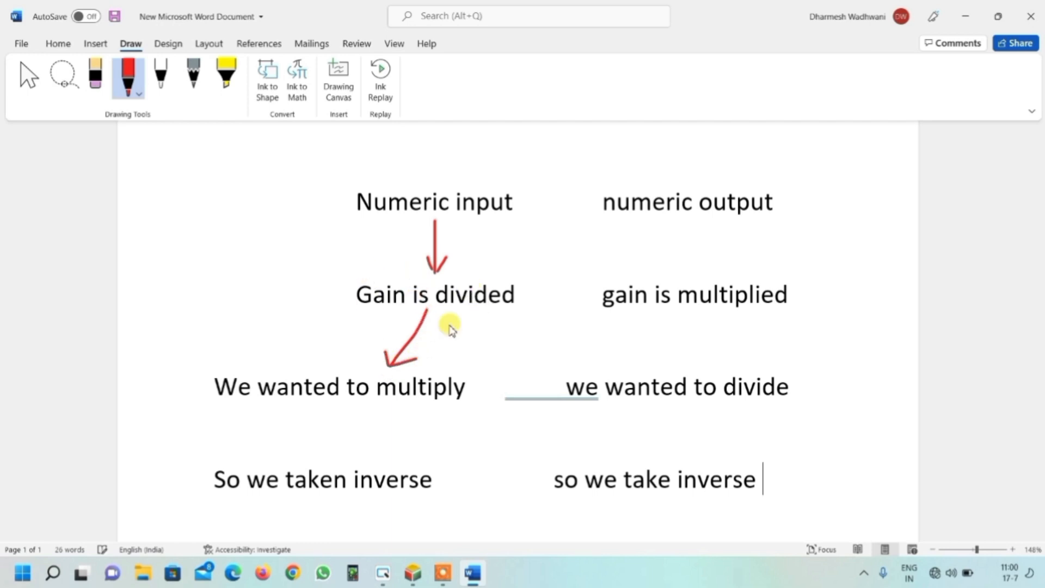
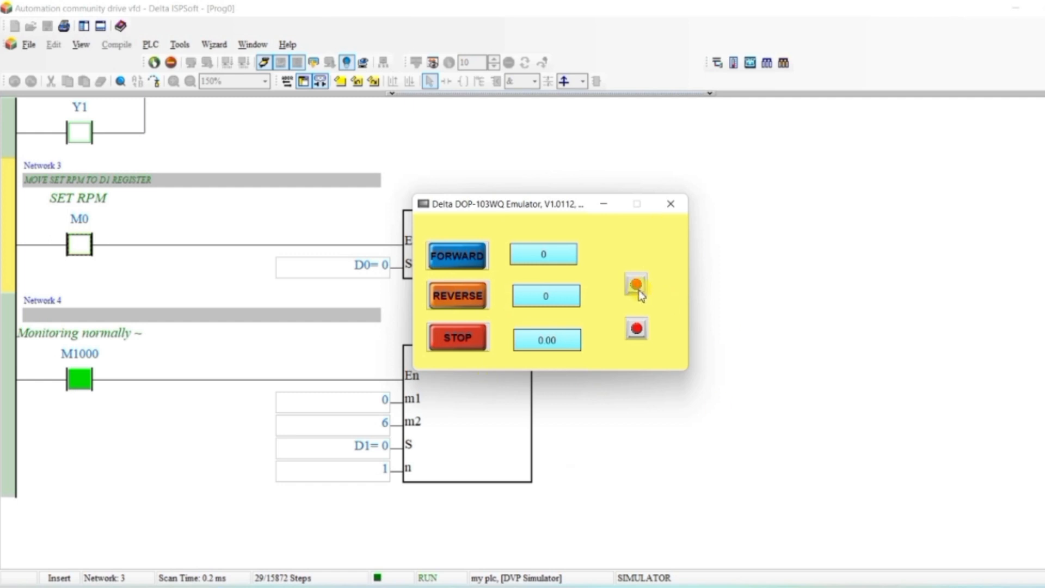
- Enter 1500 as the set speed in the emulator's numeric entry
left_click(558, 255)
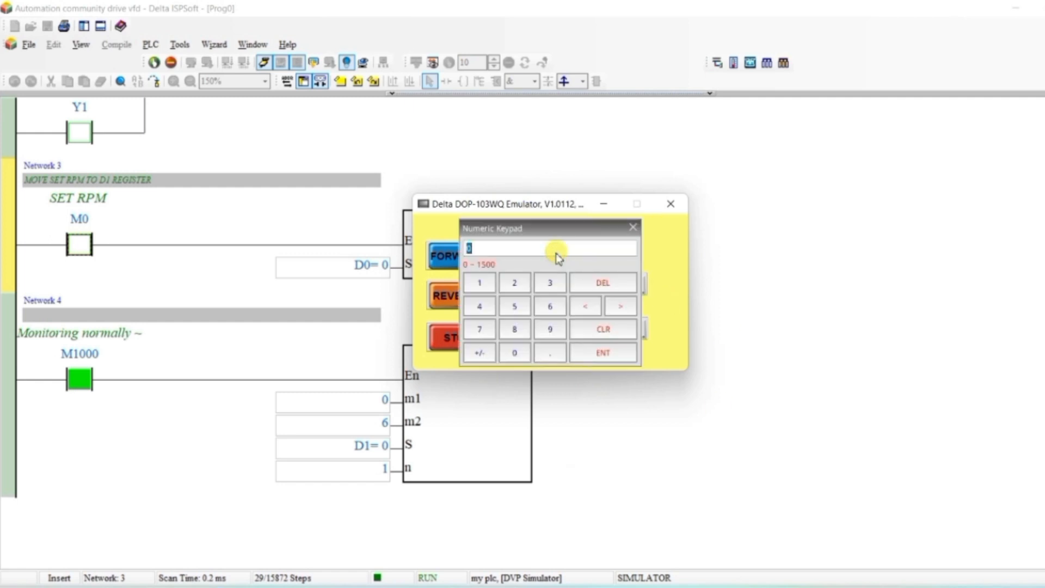
type("1500")
left_click(603, 353)
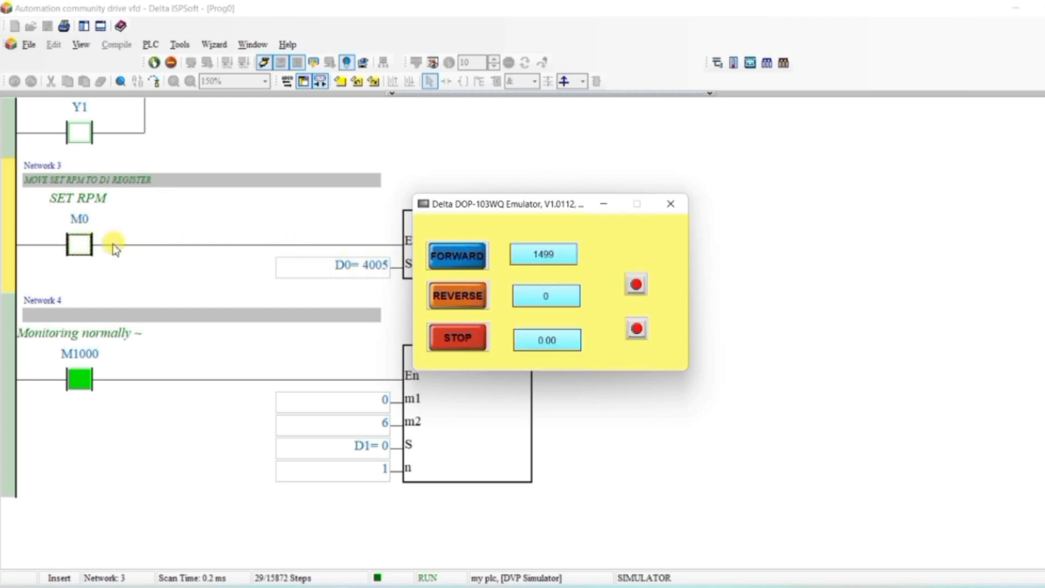
- Turn the M0 contact on and then off in the ladder to move D0 into D1
left_click_drag(508, 204, 759, 165)
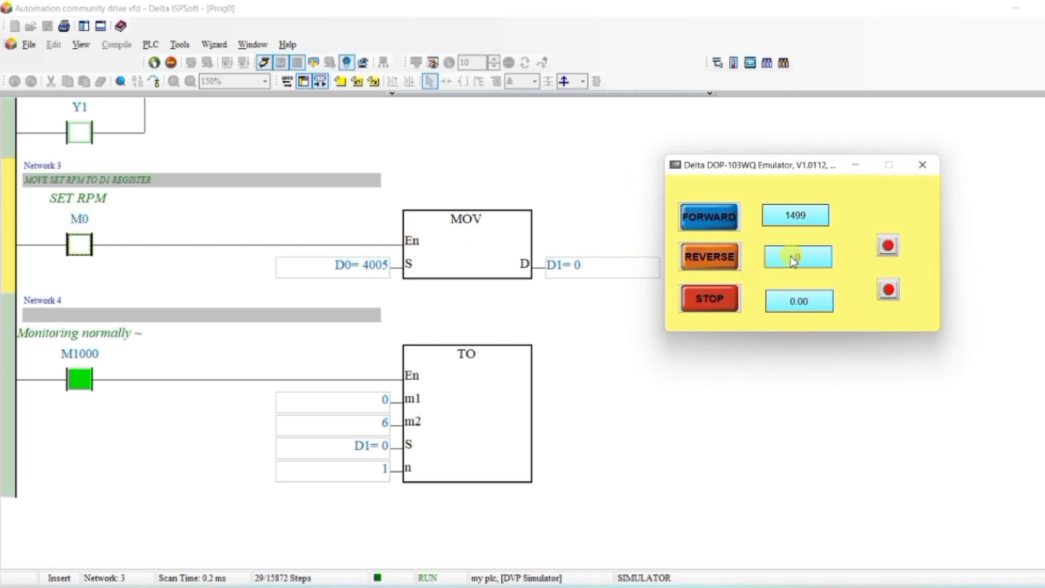
left_click(78, 244)
right_click(79, 244)
left_click(117, 237)
right_click(79, 243)
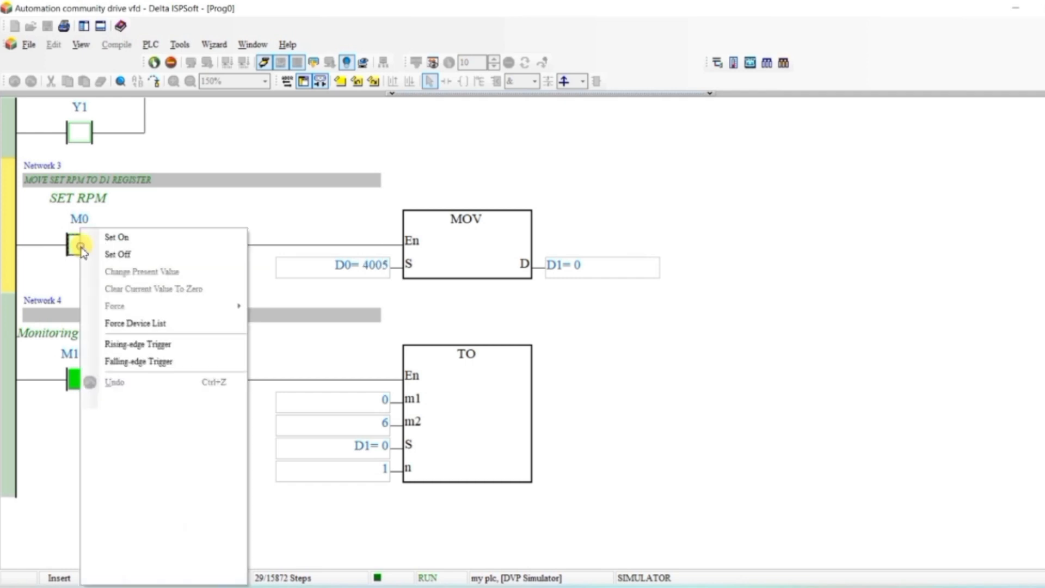
left_click(116, 254)
left_click(563, 585)
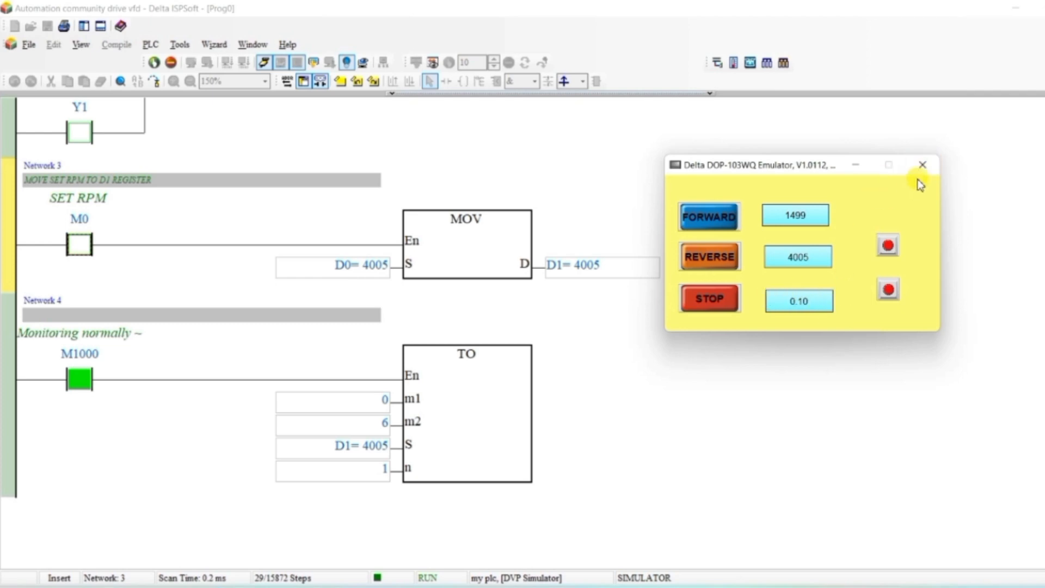
- Close the emulator and set the lower numeric display's gain to 0.25
left_click(923, 164)
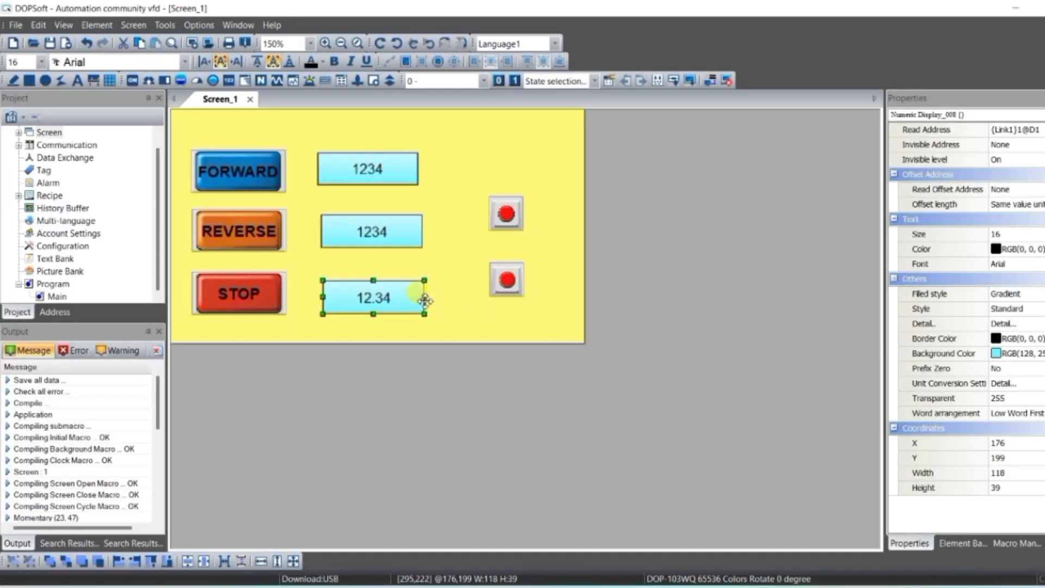
double_click(423, 299)
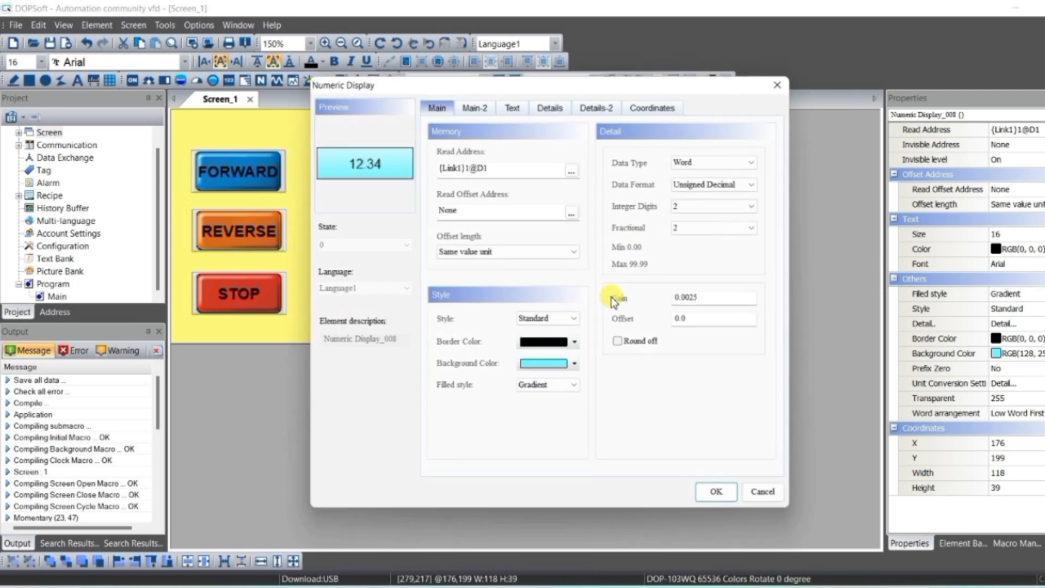
left_click(693, 297)
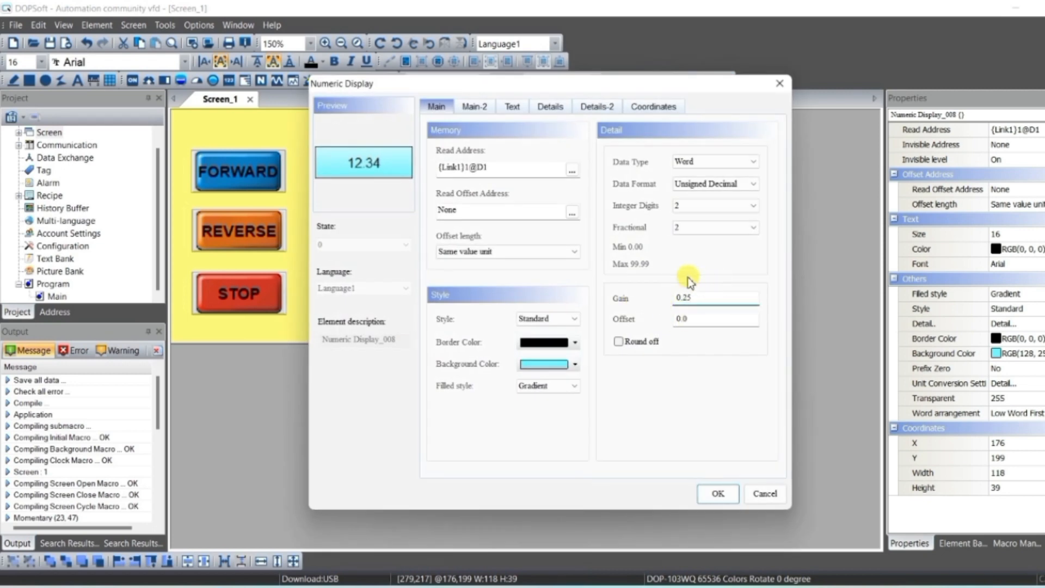
left_click(716, 493)
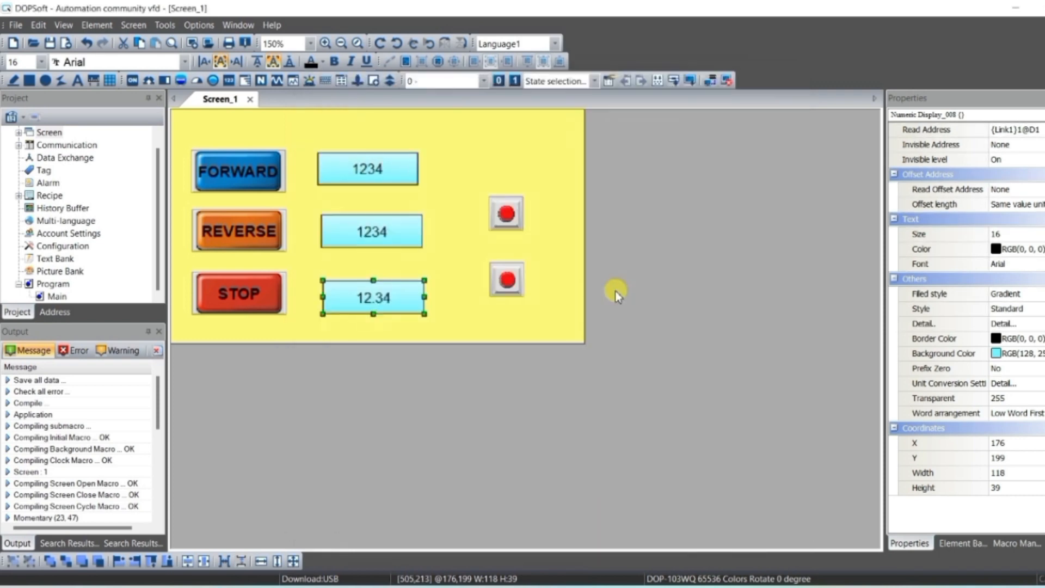
- Run the HMI simulation and check the scaled speed display, then close the emulator
left_click(724, 76)
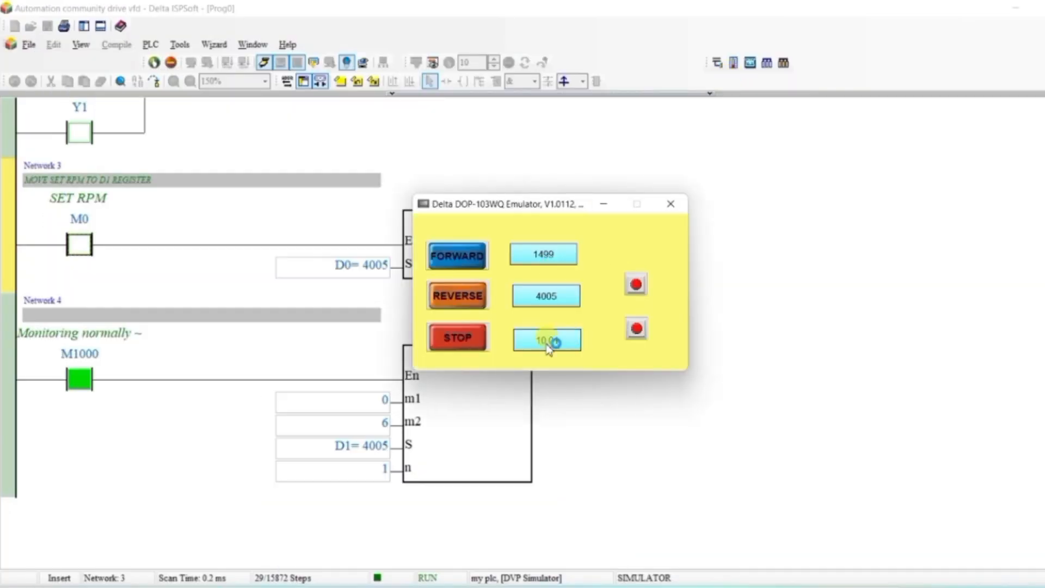
left_click_drag(561, 202, 740, 141)
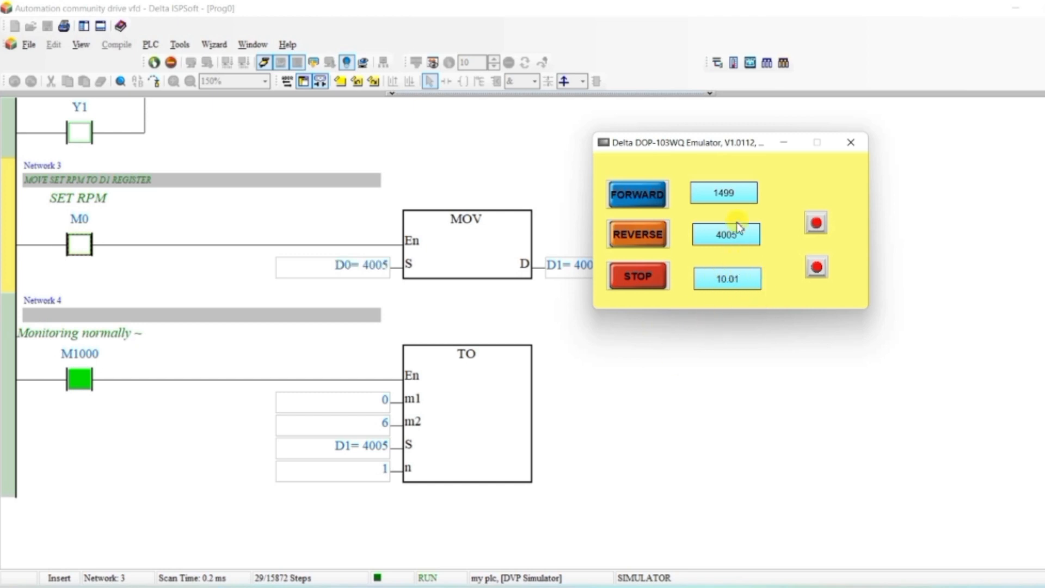
left_click_drag(667, 144, 763, 129)
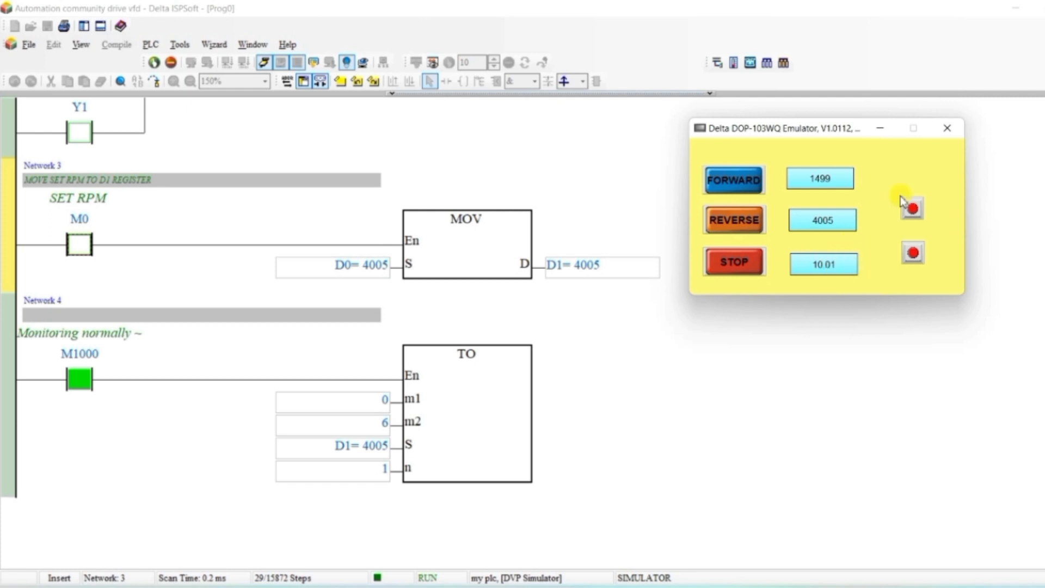
left_click(954, 136)
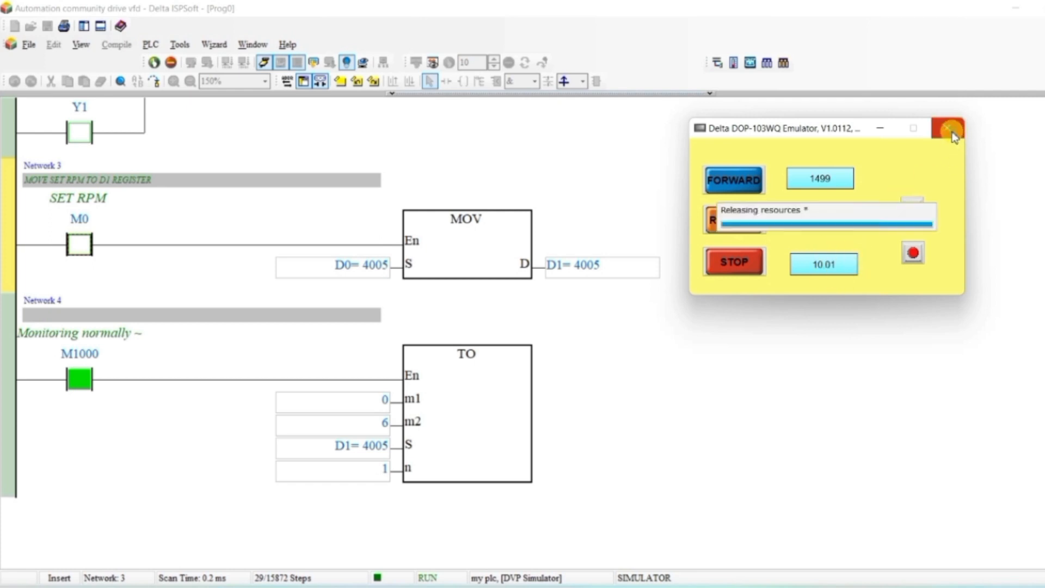
- Draw a Momentary button near the top speed entry and open its properties
left_click(366, 228)
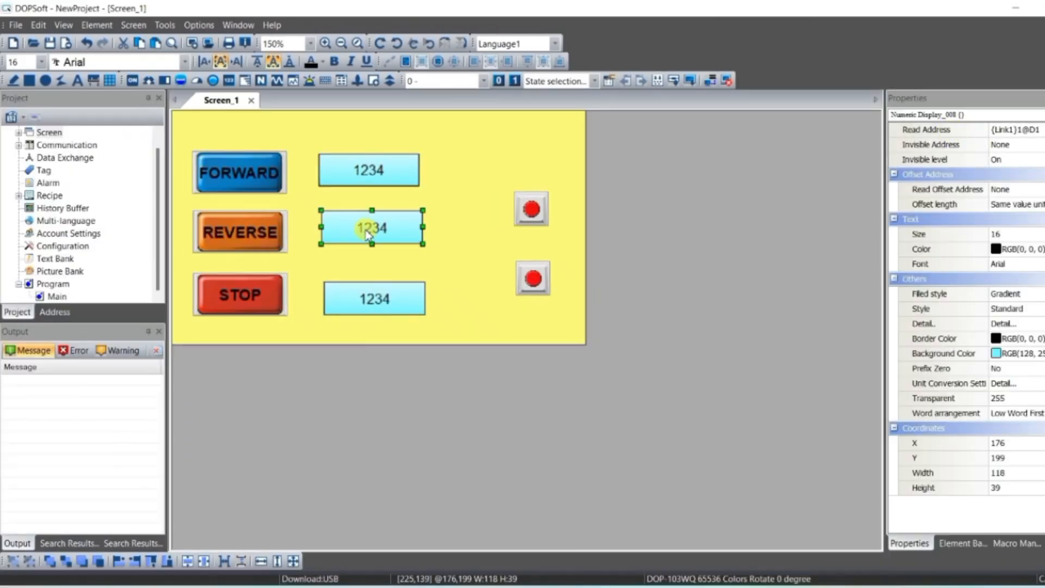
left_click_drag(368, 229, 369, 230)
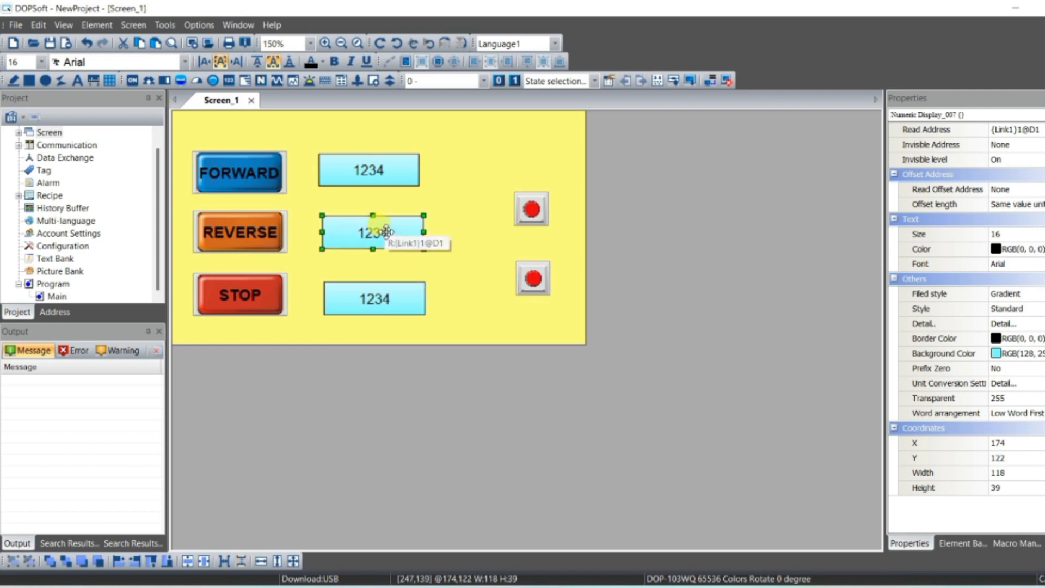
left_click(476, 173)
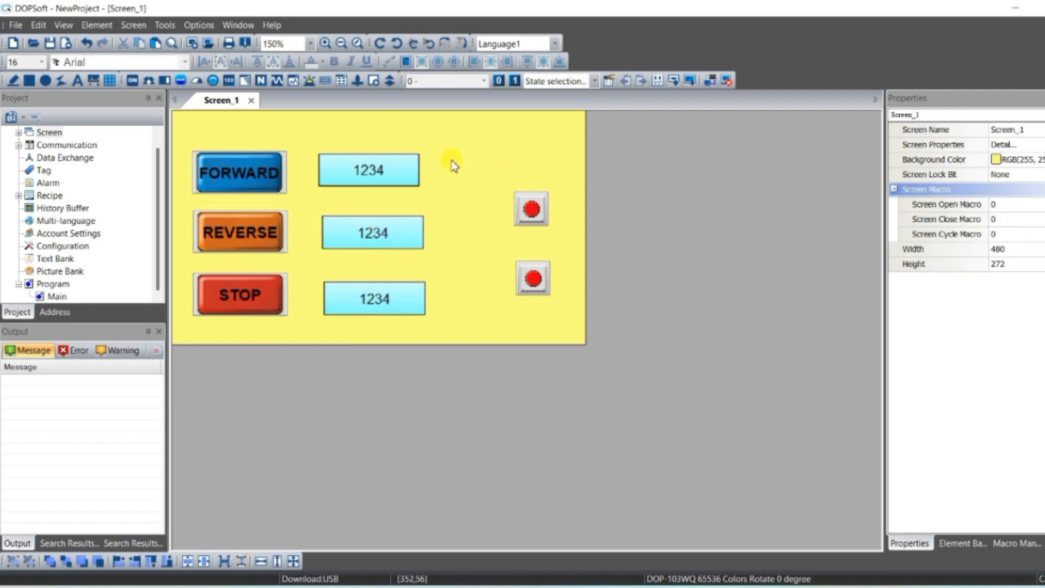
left_click(135, 83)
left_click(159, 133)
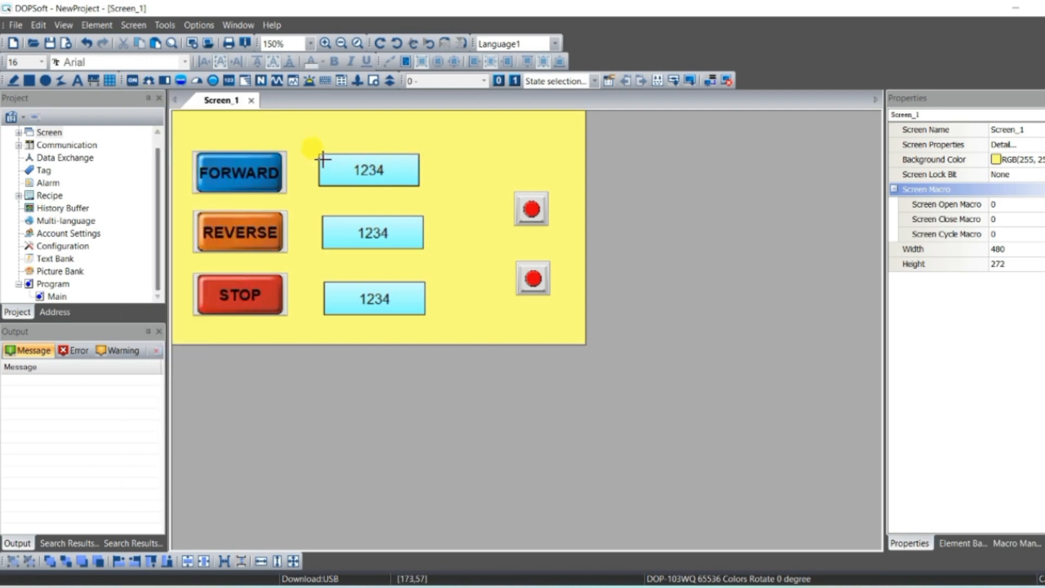
left_click_drag(320, 157, 471, 163)
double_click(472, 163)
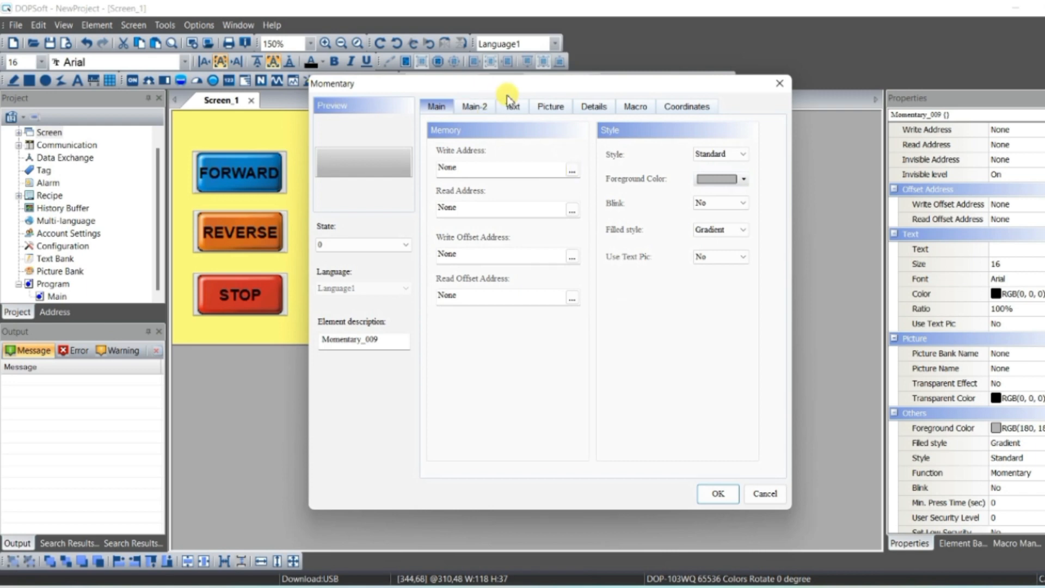
- Set the button's write address to bit device M0
left_click(572, 172)
left_click(594, 220)
left_click(591, 253)
left_click(540, 394)
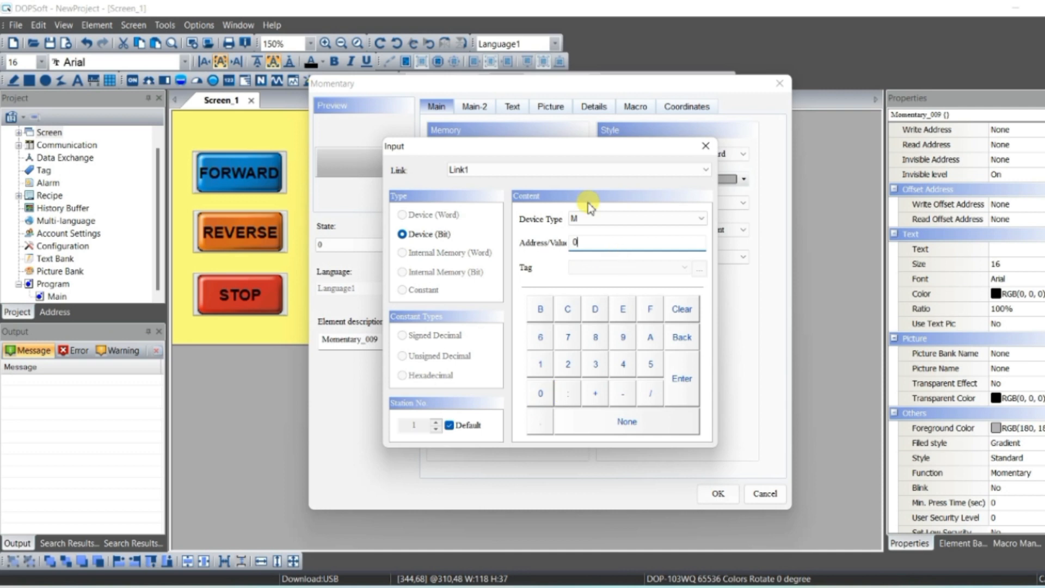
left_click(681, 381)
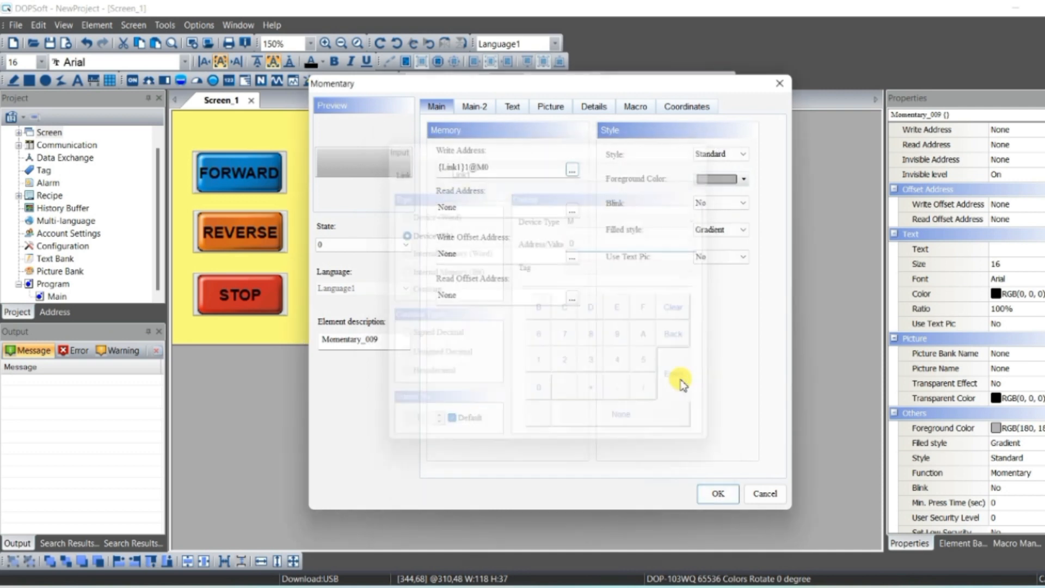
- Label the button's state 0 as 'SET RPM' in bold 18-point text
left_click(514, 109)
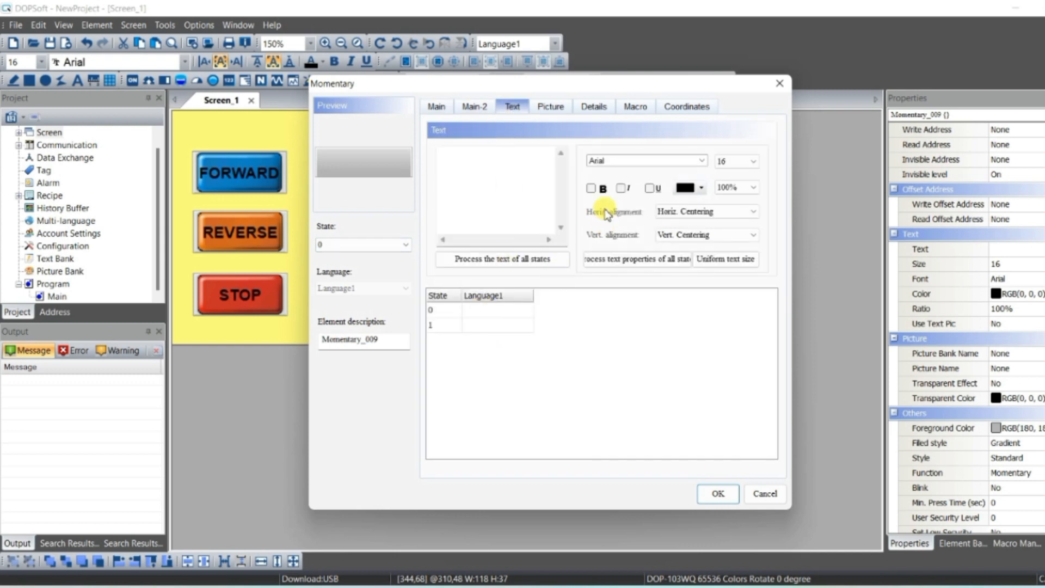
left_click(726, 161)
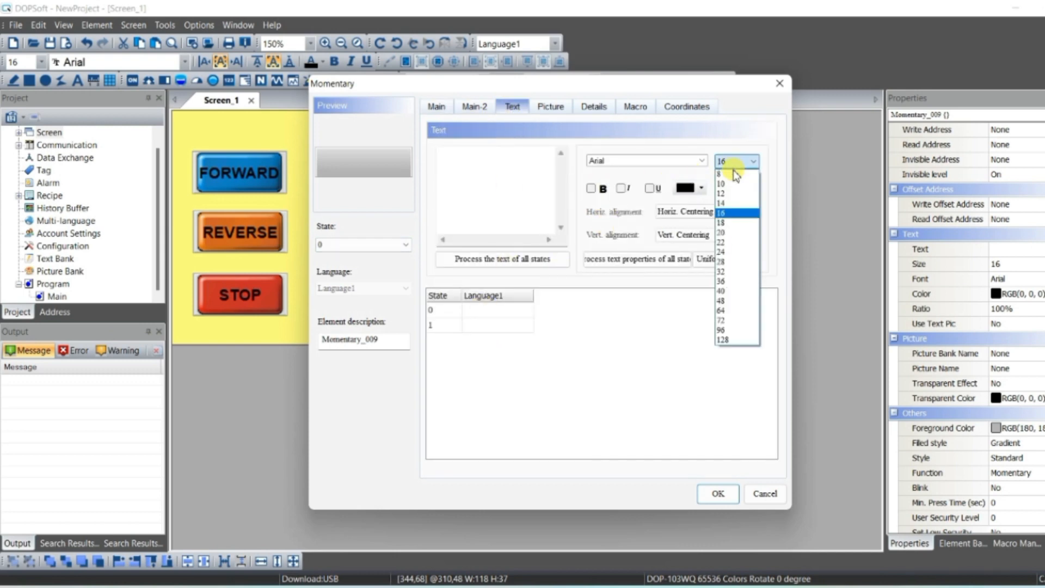
left_click(730, 217)
left_click(603, 192)
left_click(509, 309)
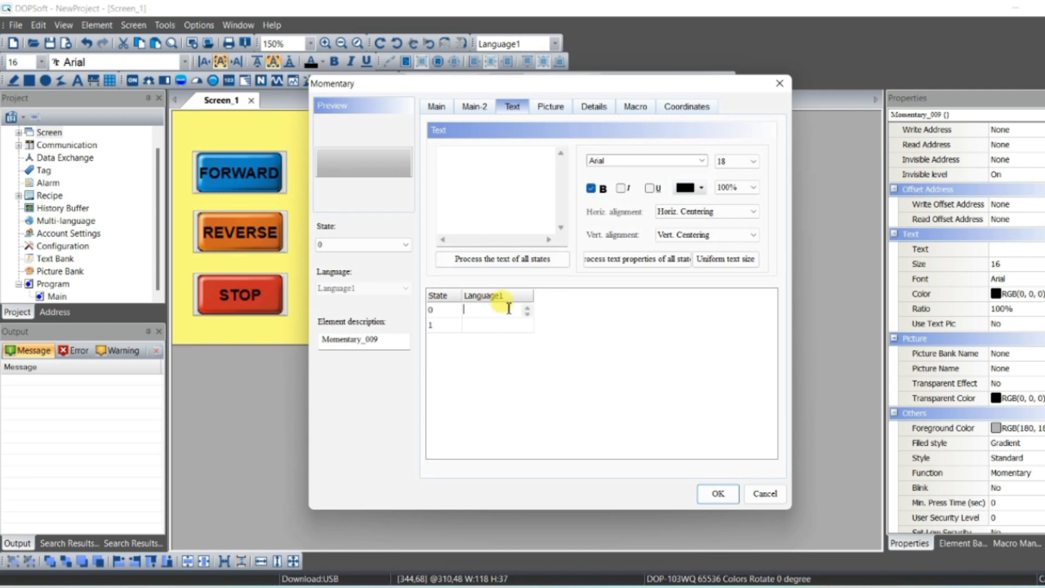
type("SET RPM")
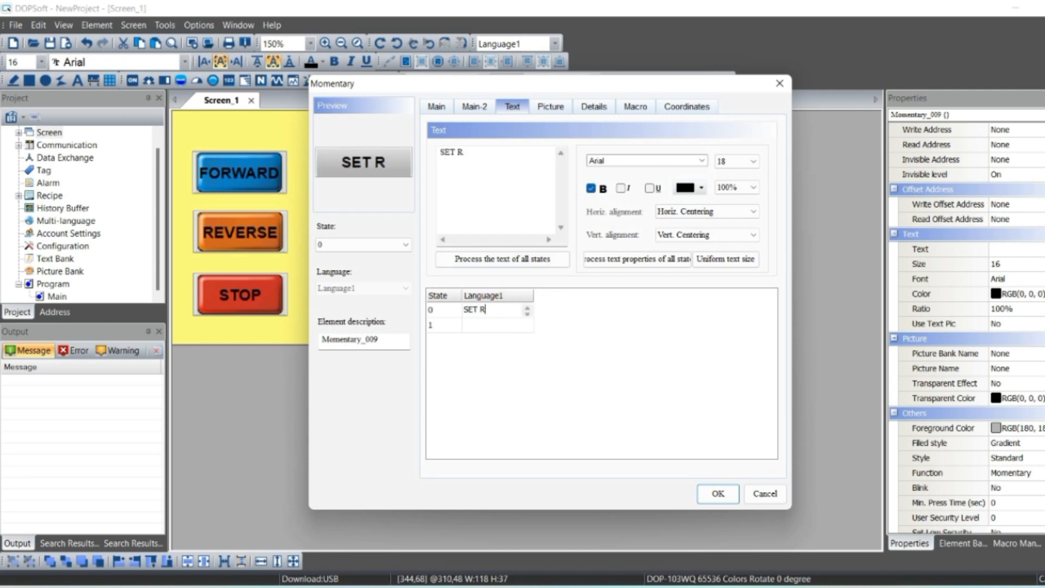
- Copy the 'SET RPM' label into state 1 and make it bold
left_click_drag(475, 152, 445, 166)
key("ctrl+c")
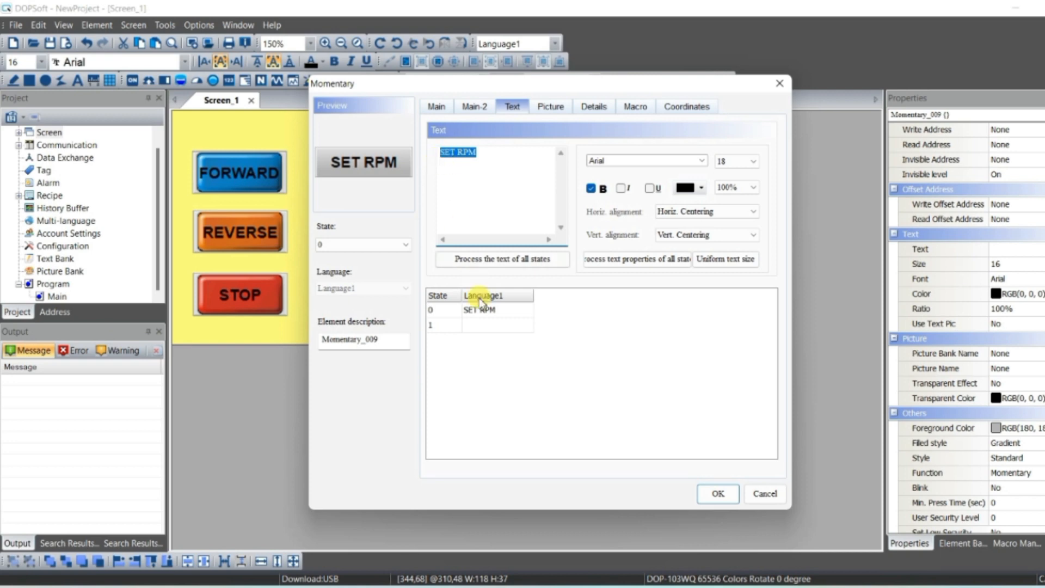
left_click(486, 325)
key("ctrl+v")
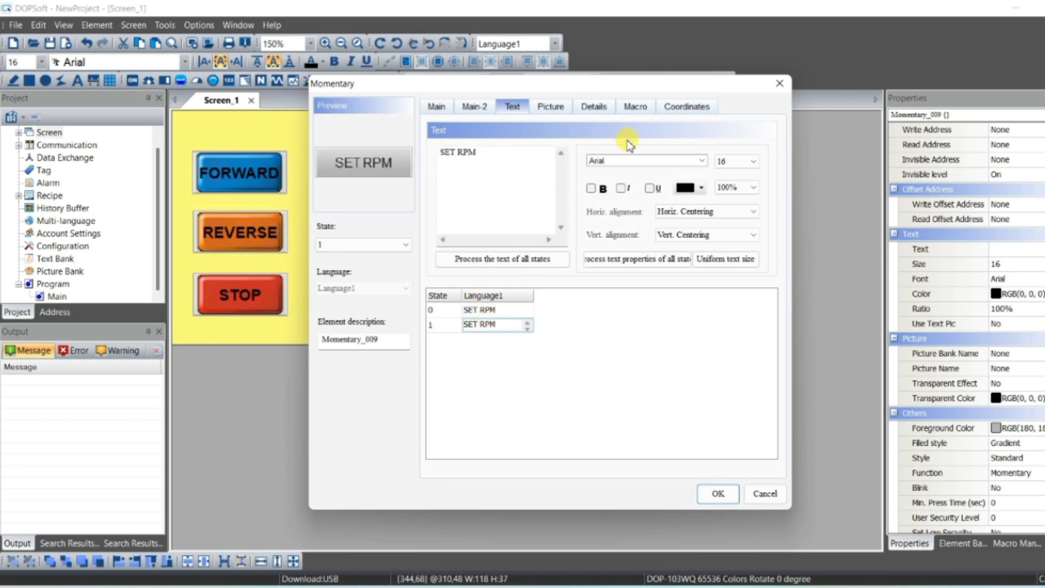
left_click(435, 106)
left_click(512, 106)
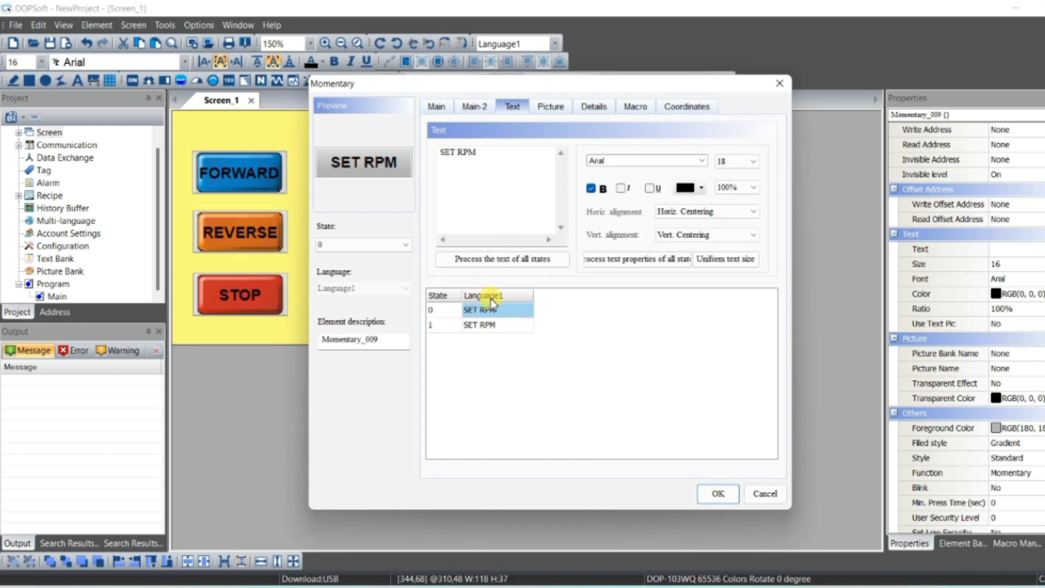
left_click(485, 324)
left_click(591, 188)
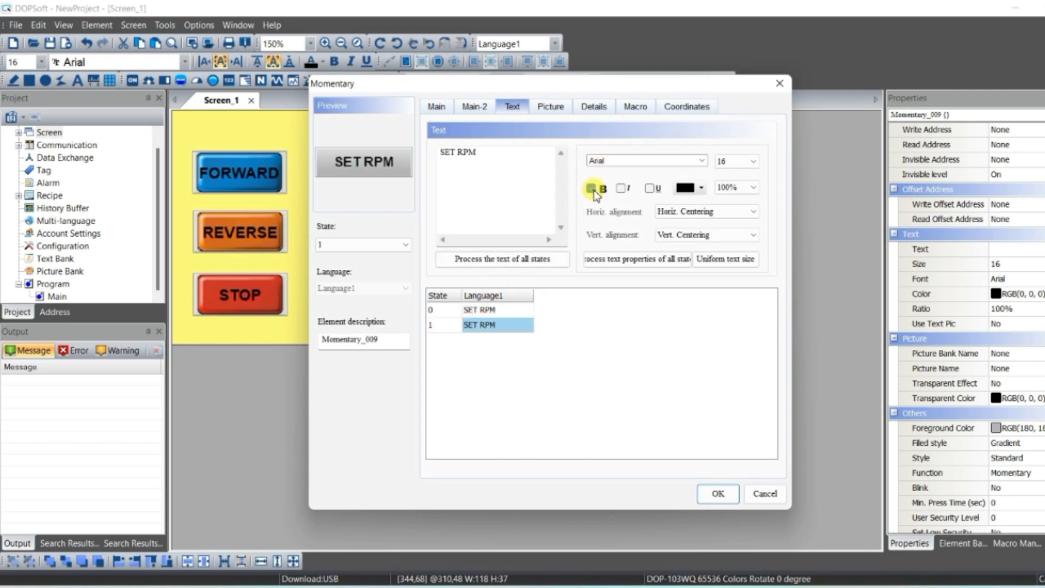
- Set the button's state 1 foreground color to light cyan
left_click(445, 112)
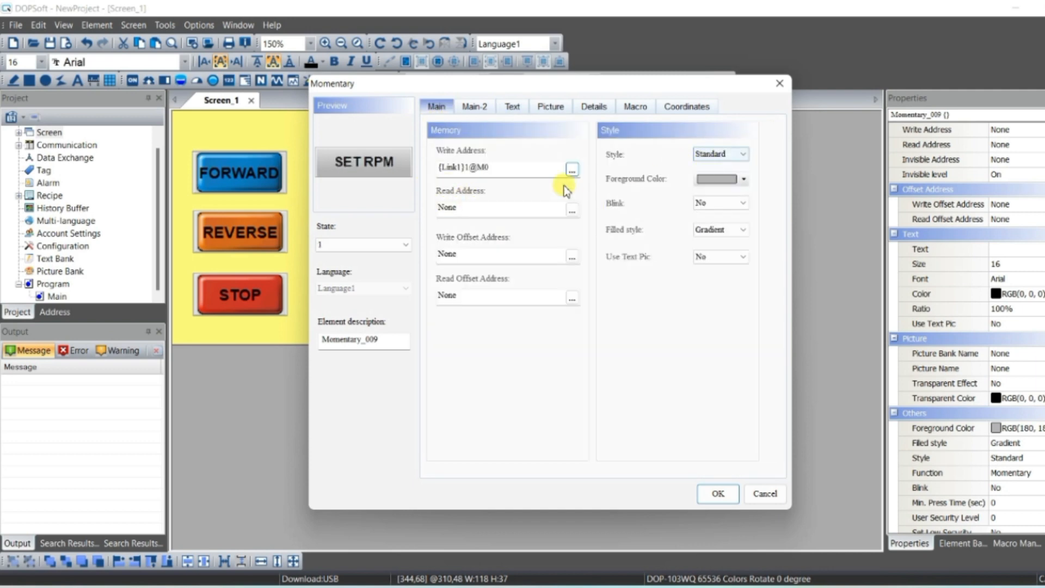
left_click(736, 182)
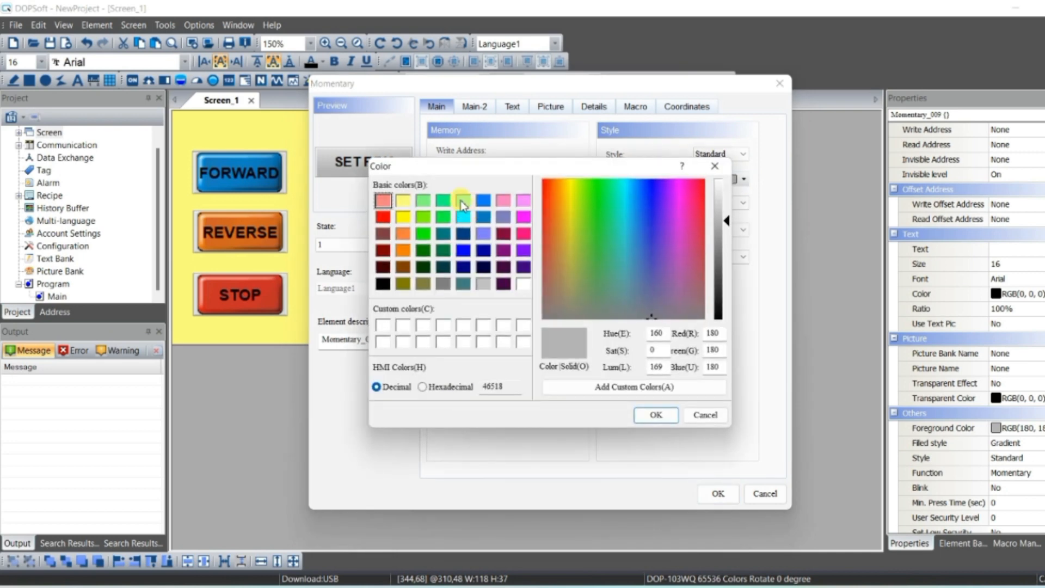
left_click(463, 200)
left_click(657, 415)
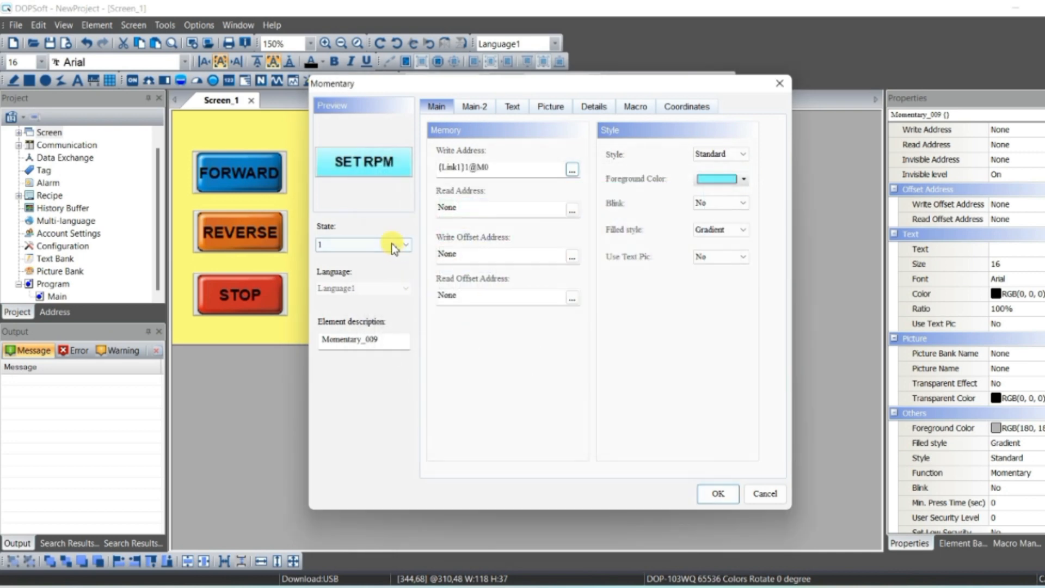
- Set the button's state 0 foreground color to the same light cyan
left_click(391, 243)
left_click(391, 256)
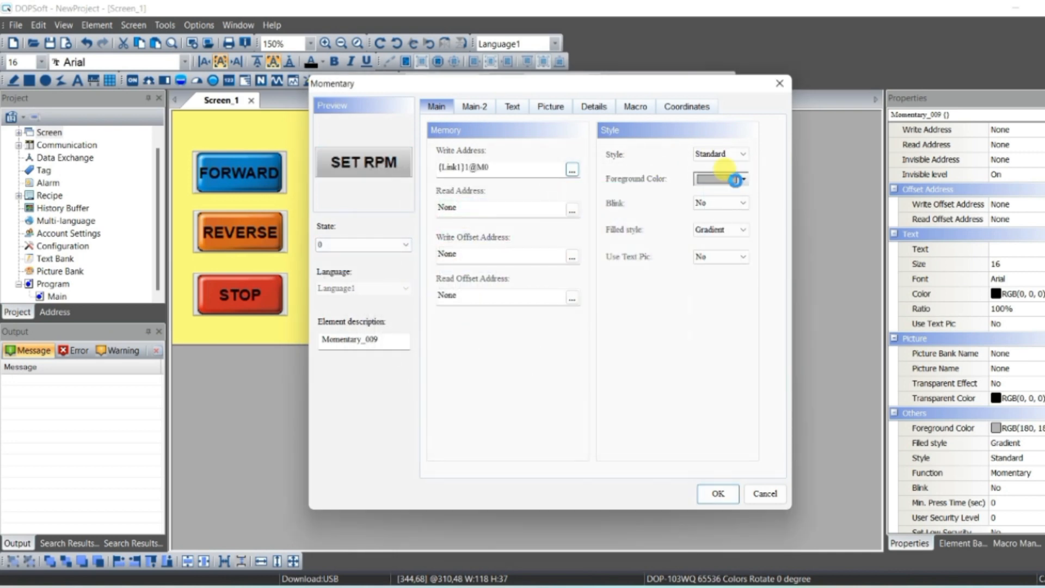
left_click(738, 179)
left_click(465, 216)
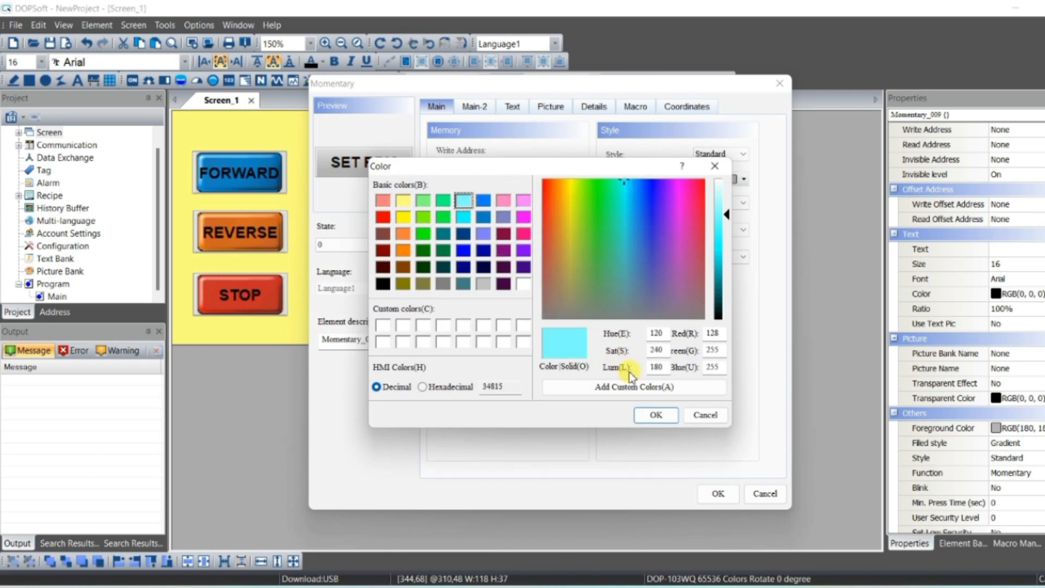
left_click(661, 418)
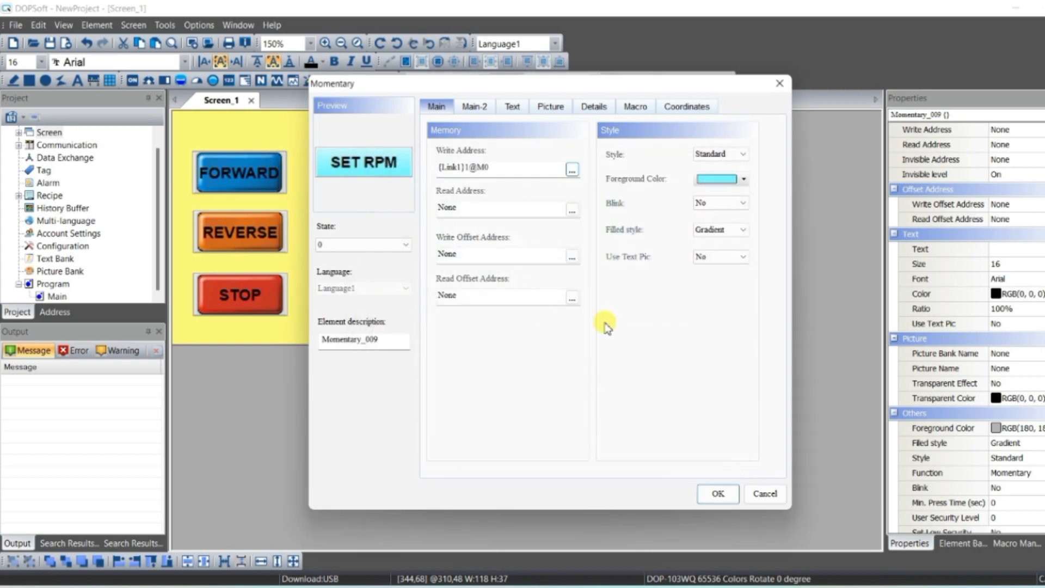
left_click(399, 246)
left_click(381, 267)
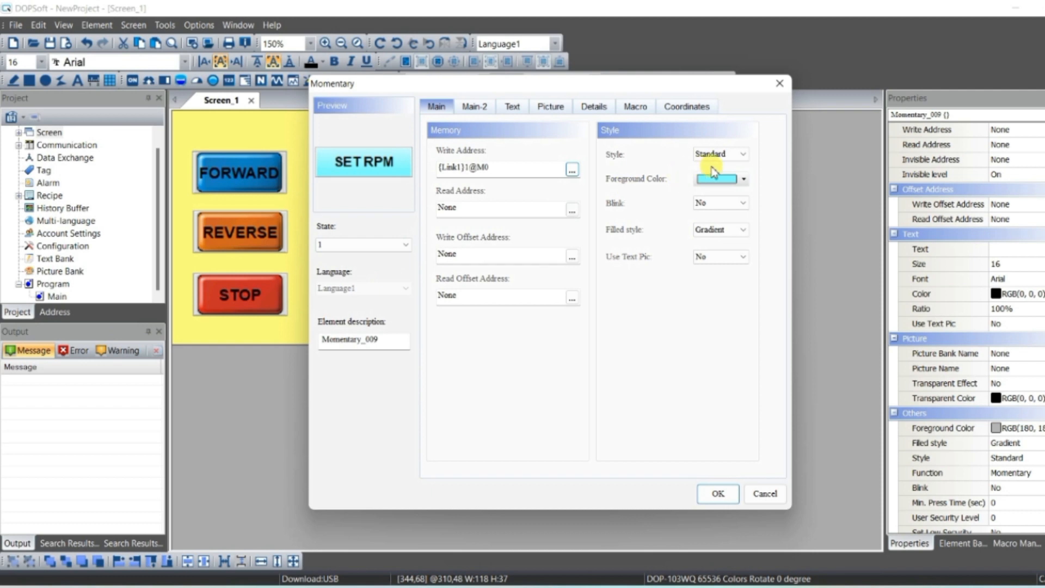
- Set the SET RPM button's state 1 foreground color to green, then preview its states 1 and 0
left_click(514, 107)
left_click(737, 162)
left_click(728, 223)
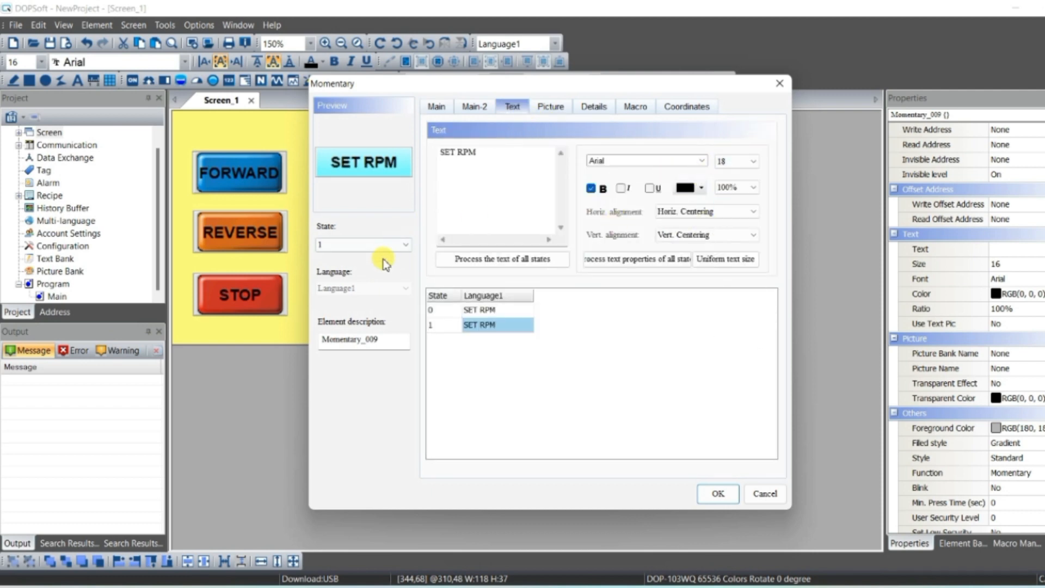
left_click(436, 107)
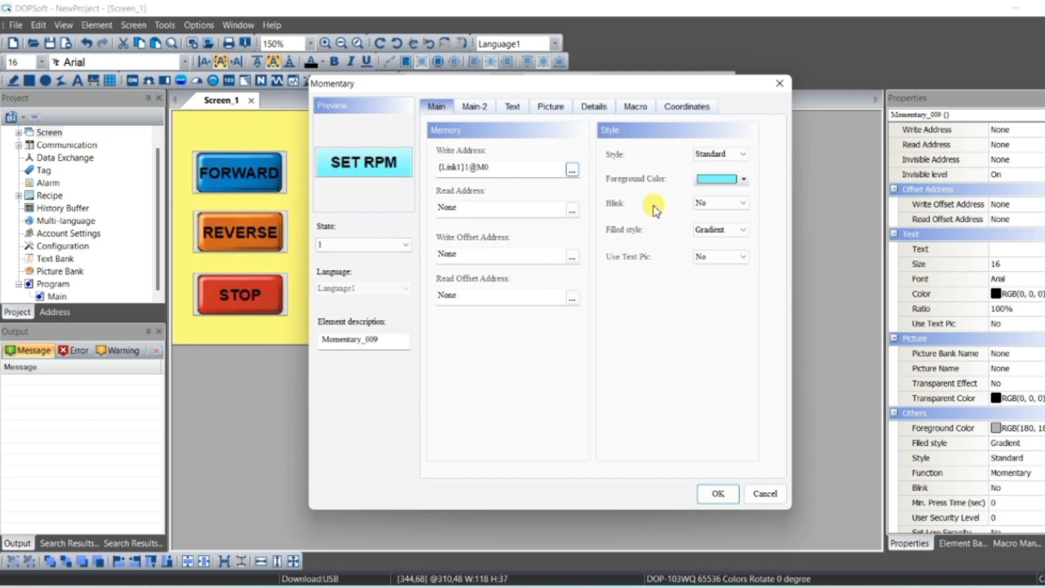
left_click(743, 179)
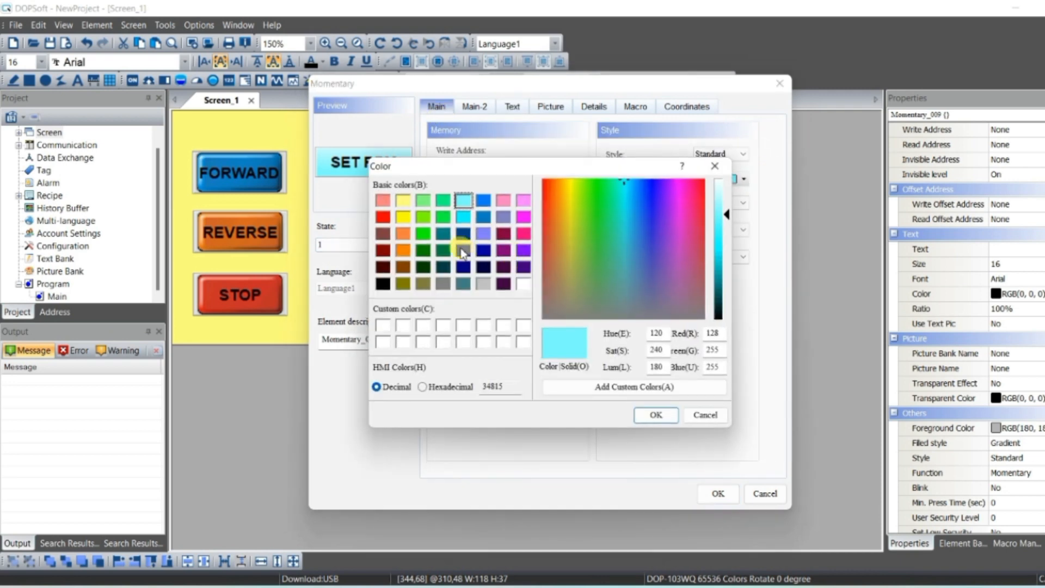
left_click(443, 217)
left_click(652, 416)
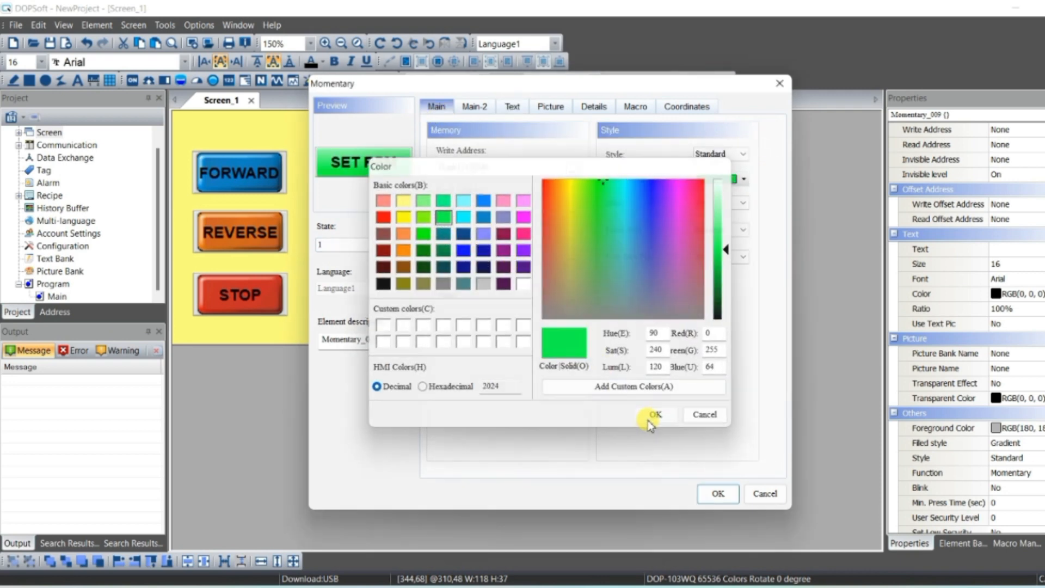
left_click(719, 493)
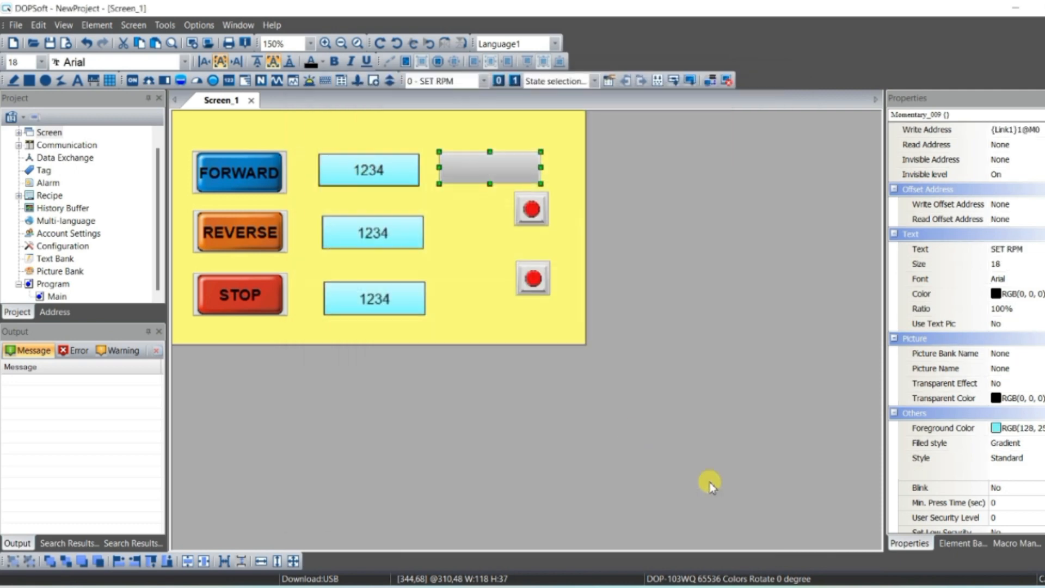
left_click(515, 80)
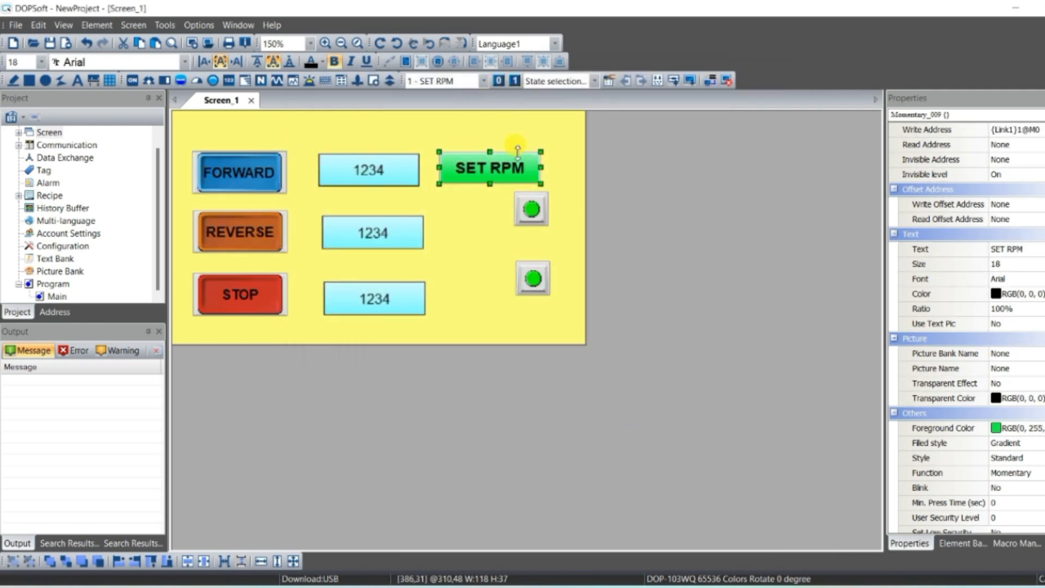
left_click(498, 81)
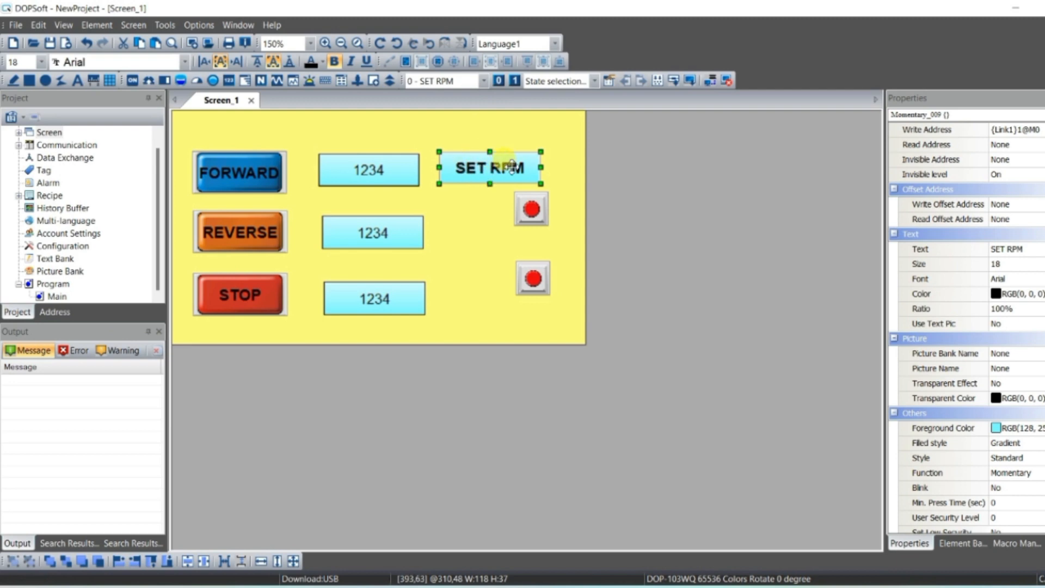
- Shift both Y0 indicator lamps slightly to the left
left_click(524, 211)
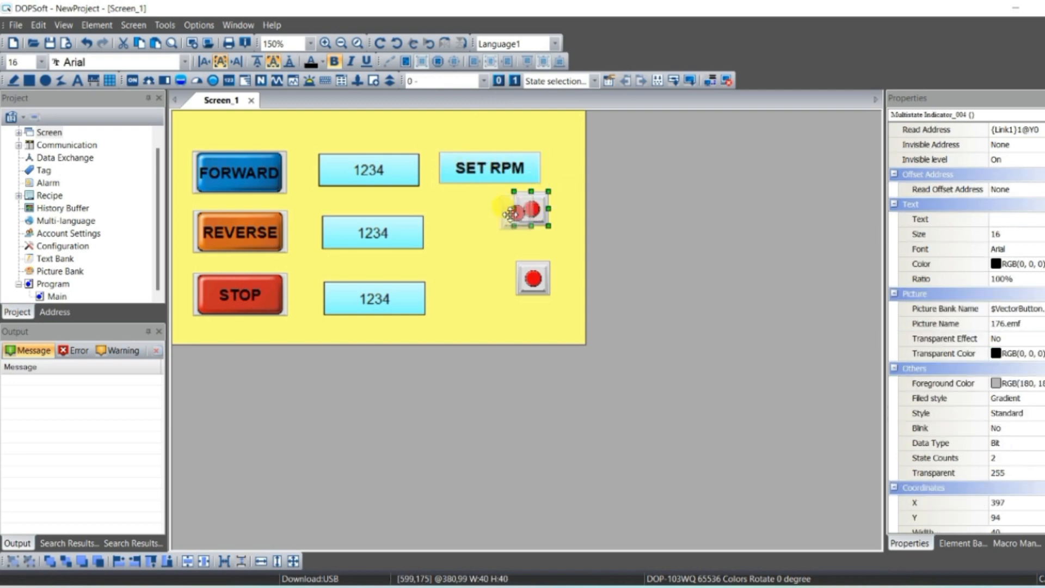
left_click_drag(523, 210, 500, 217)
left_click_drag(531, 275, 507, 277)
left_click(550, 262)
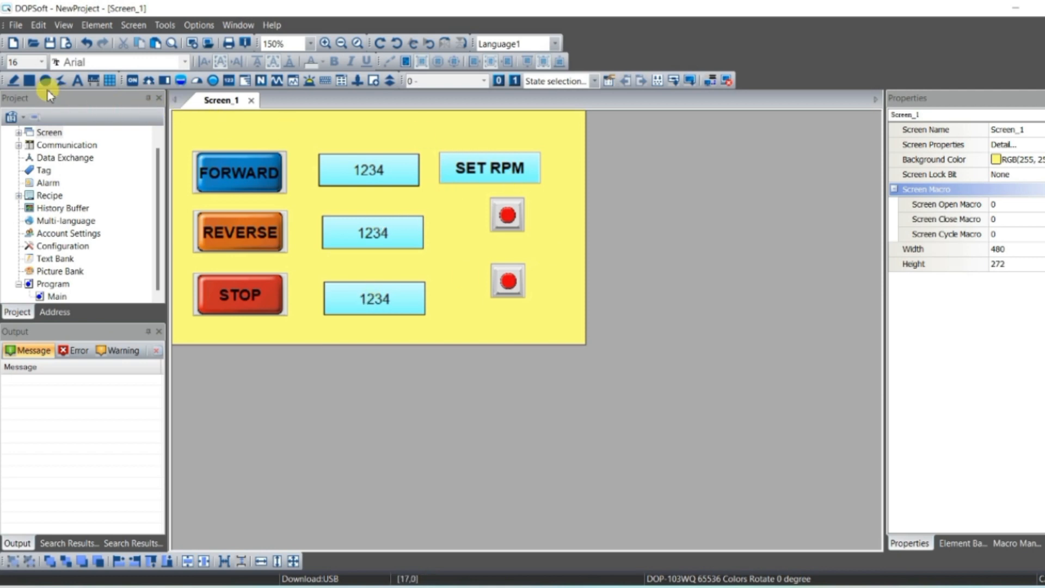
- Draw a static text box across the top of the screen and give it a yellow foreground color
left_click(79, 84)
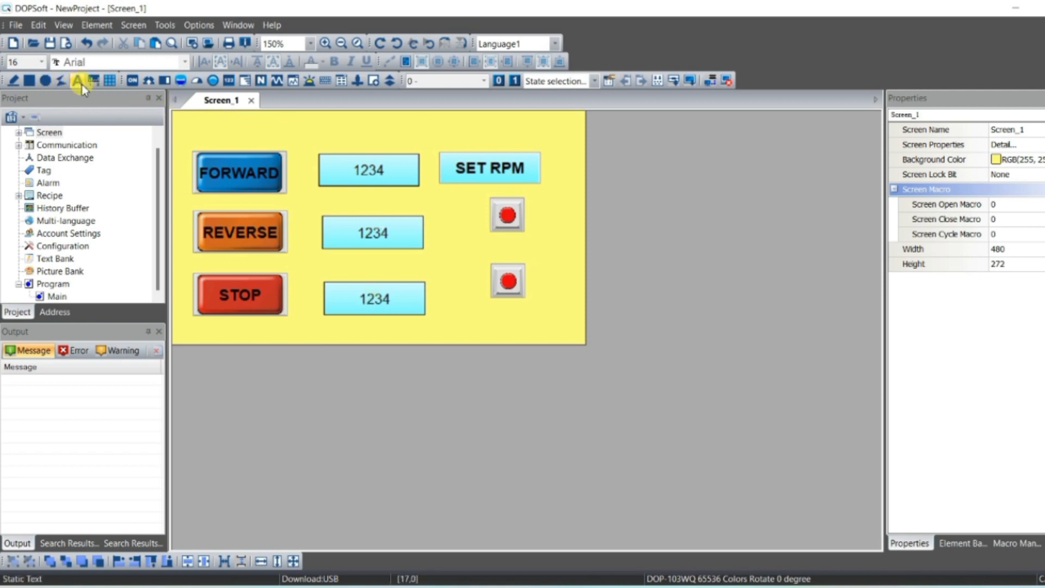
left_click_drag(219, 117, 527, 145)
double_click(450, 135)
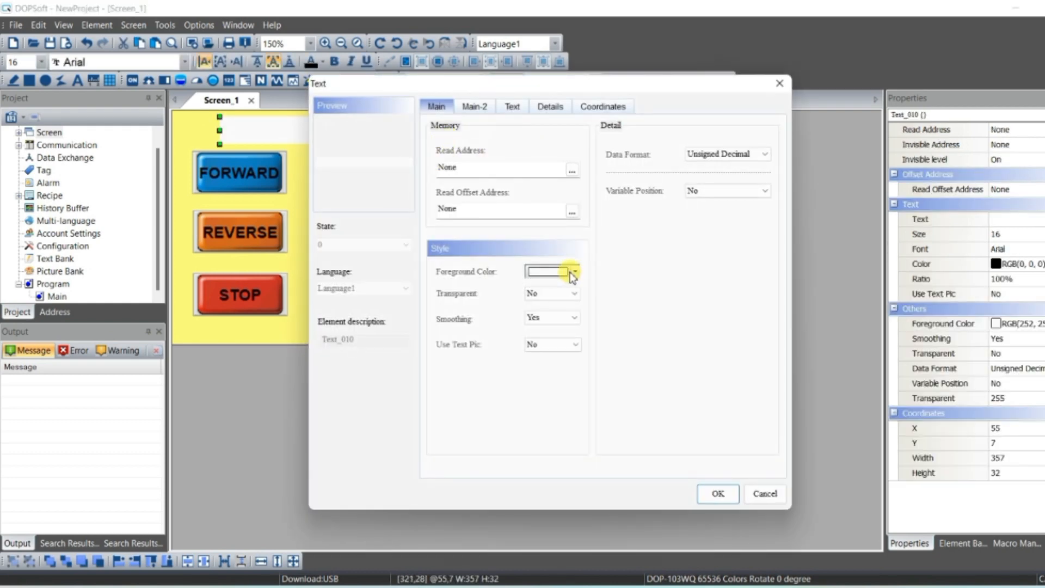
left_click(574, 271)
left_click(405, 205)
left_click(659, 415)
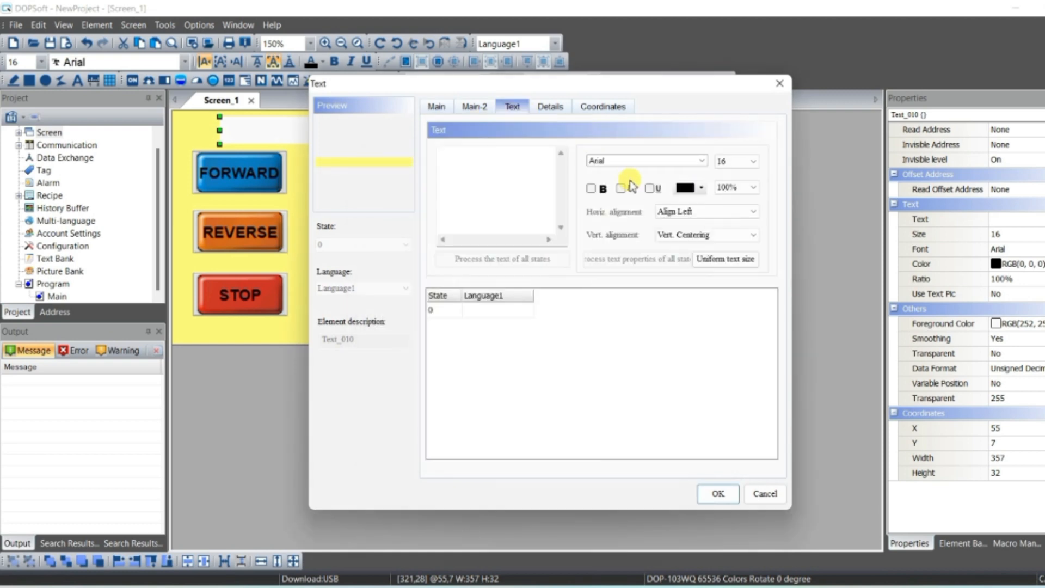
- Enter the title 'VFD CONTROL BY PLC AND HMI' in bold 18-point text and center it horizontally
left_click(723, 161)
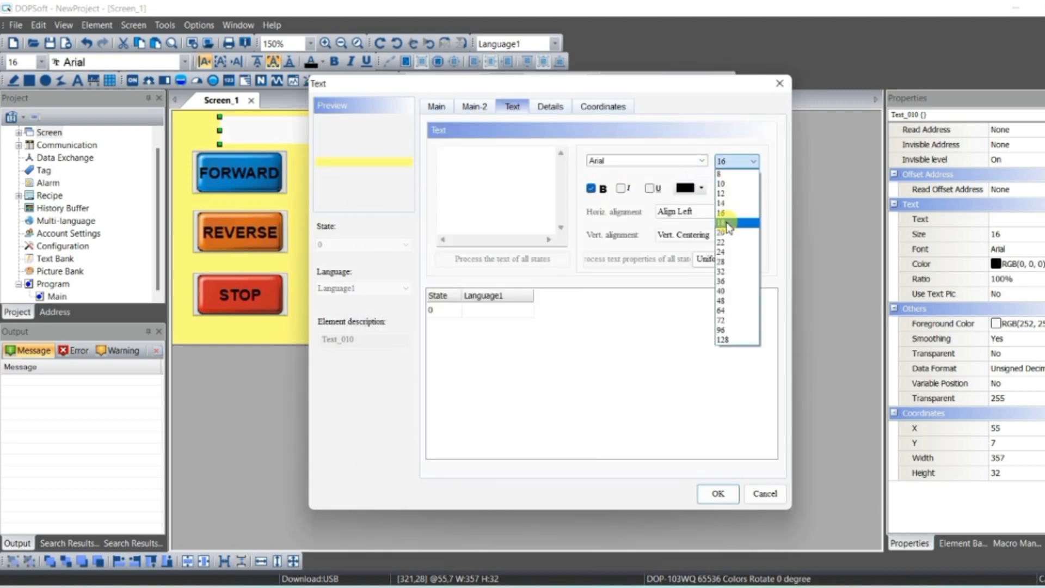
left_click(723, 222)
left_click(503, 310)
type("VFD CO")
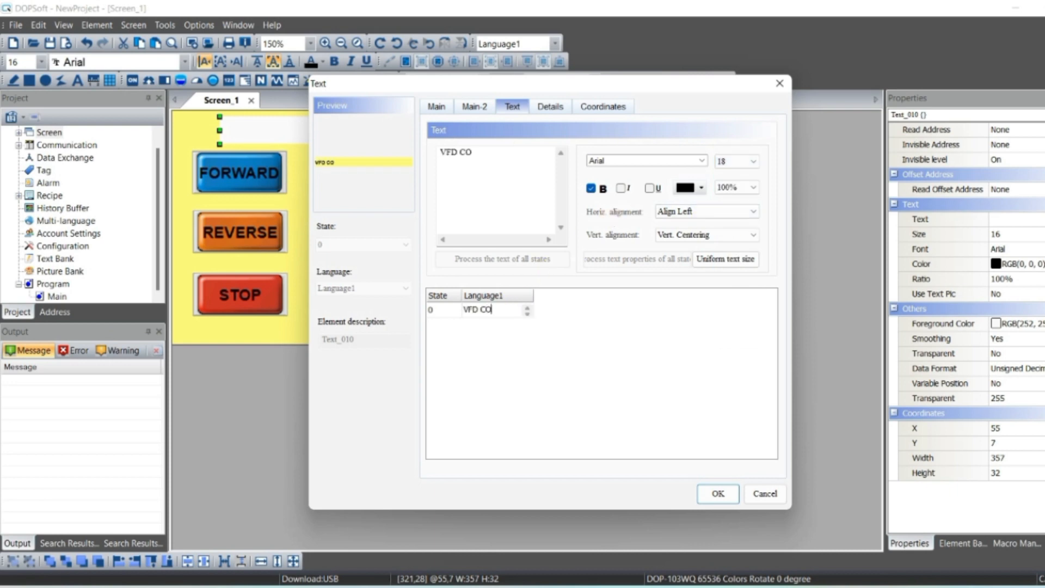
type("NTROL BY P")
type("LC AND HMI")
left_click(721, 494)
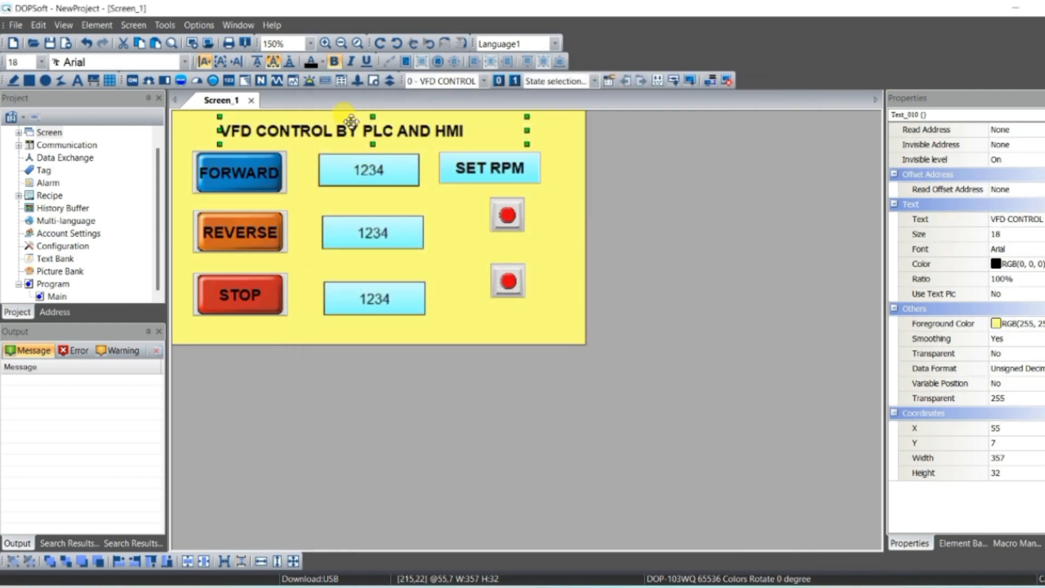
left_click(222, 63)
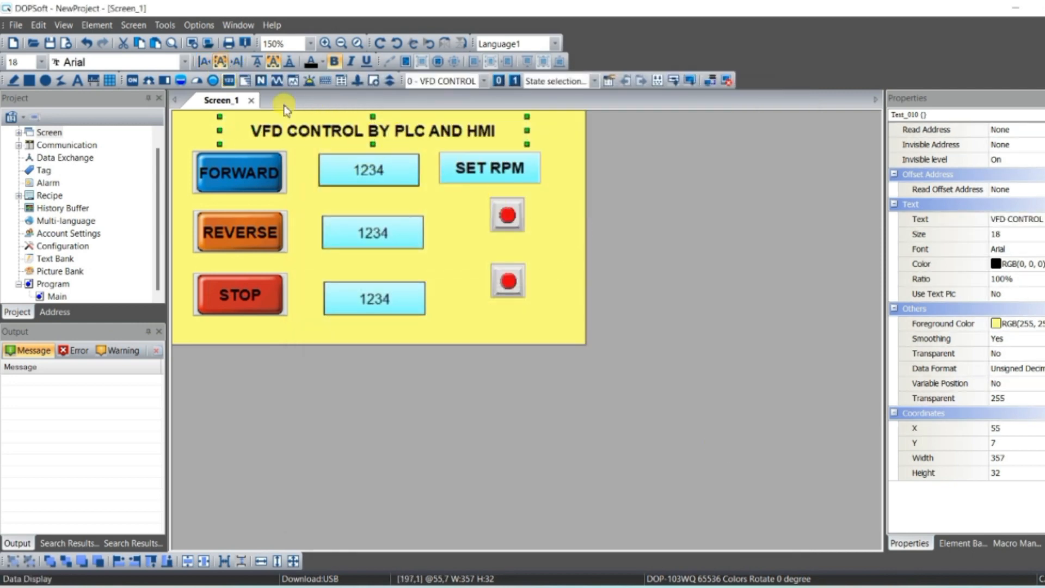
left_click(443, 205)
- Draw a static text label under the top numeric display and enter 'SET RPM'
left_click(77, 80)
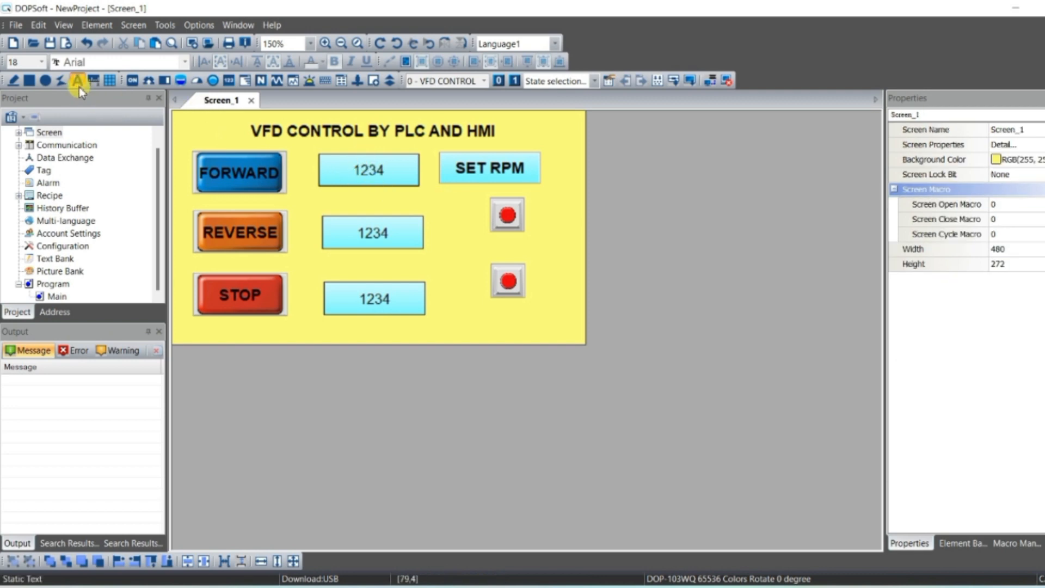
left_click_drag(320, 190, 421, 210)
double_click(379, 204)
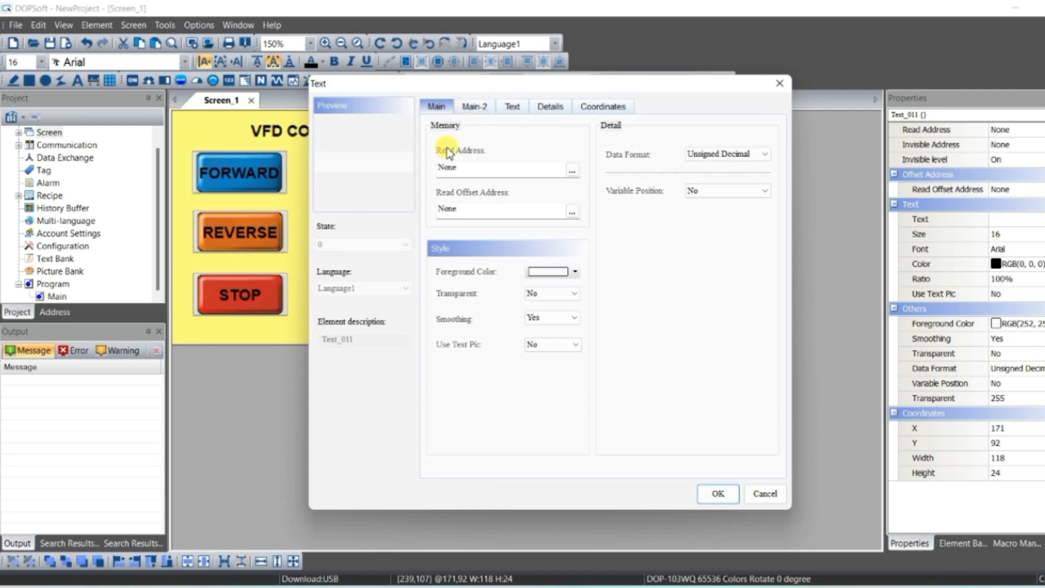
left_click(512, 107)
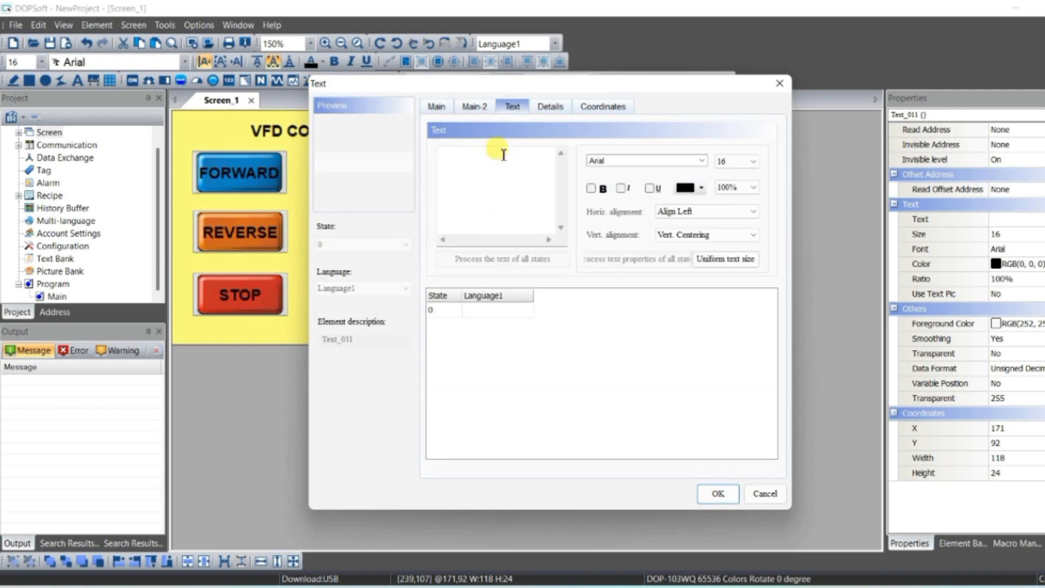
left_click(477, 310)
type("SET RPM")
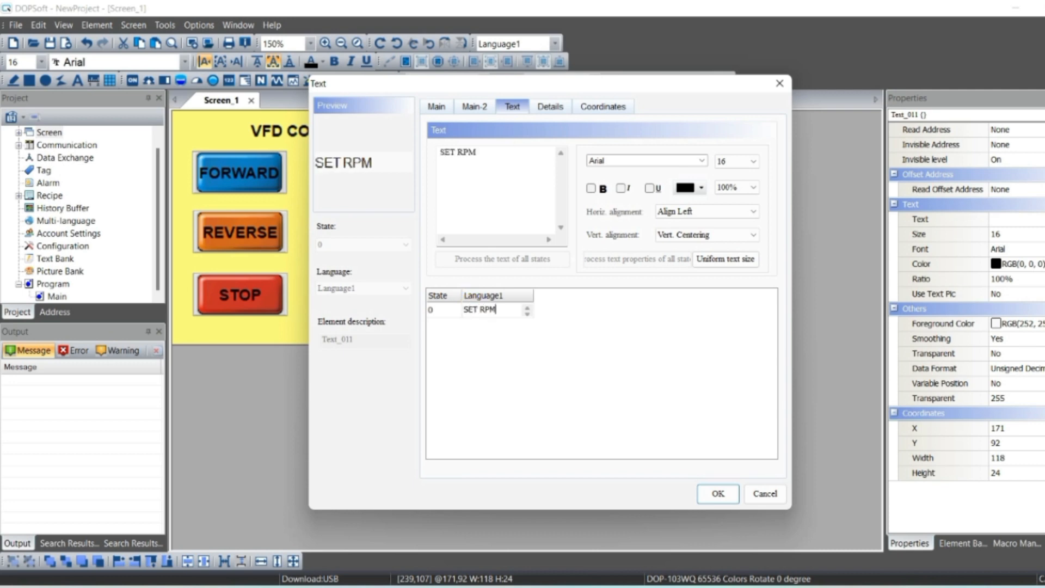
- Make the label bold and horizontally centered with a yellow foreground color
left_click(591, 189)
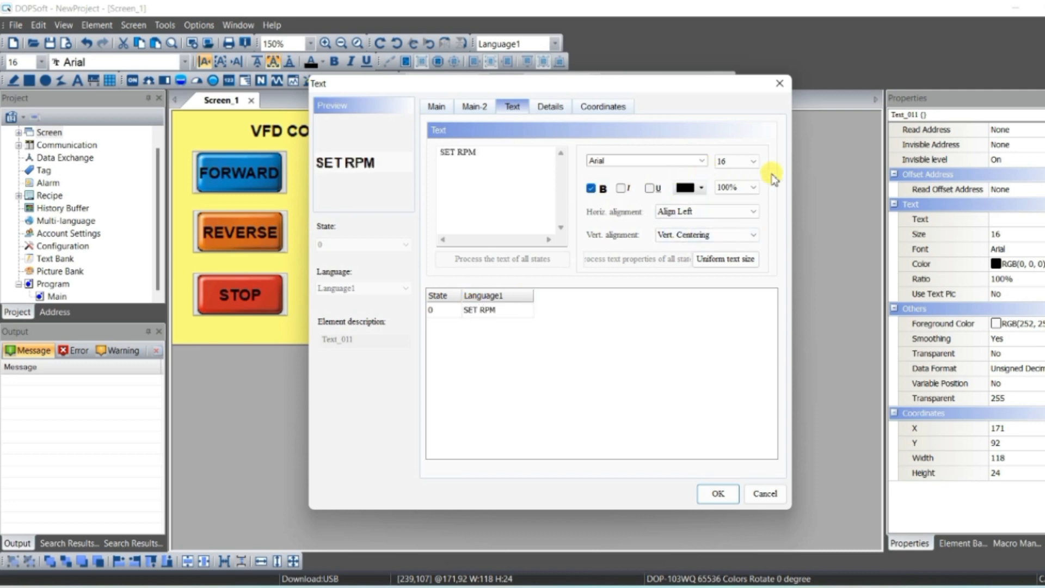
left_click(695, 216)
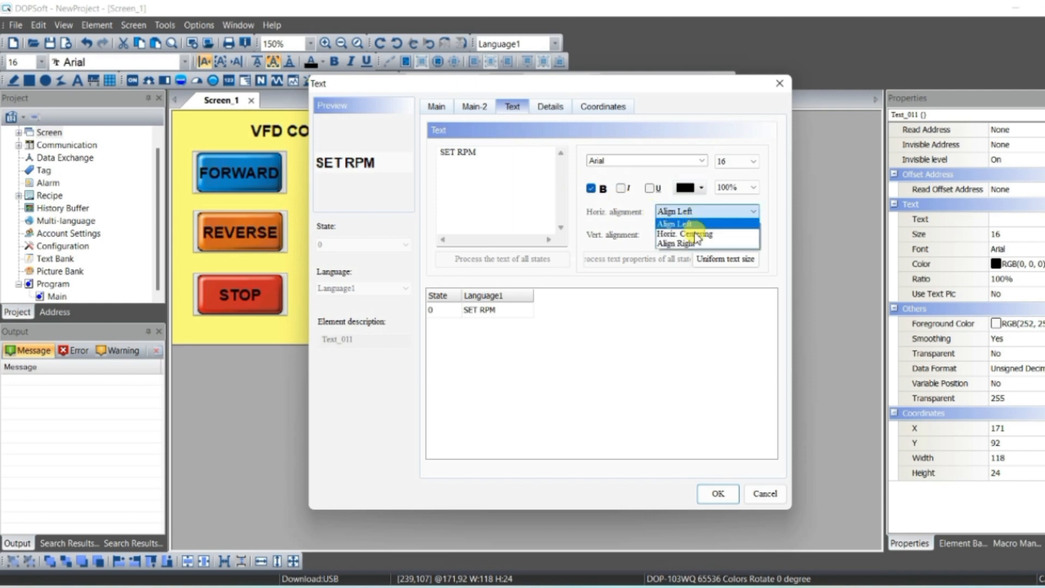
left_click(695, 220)
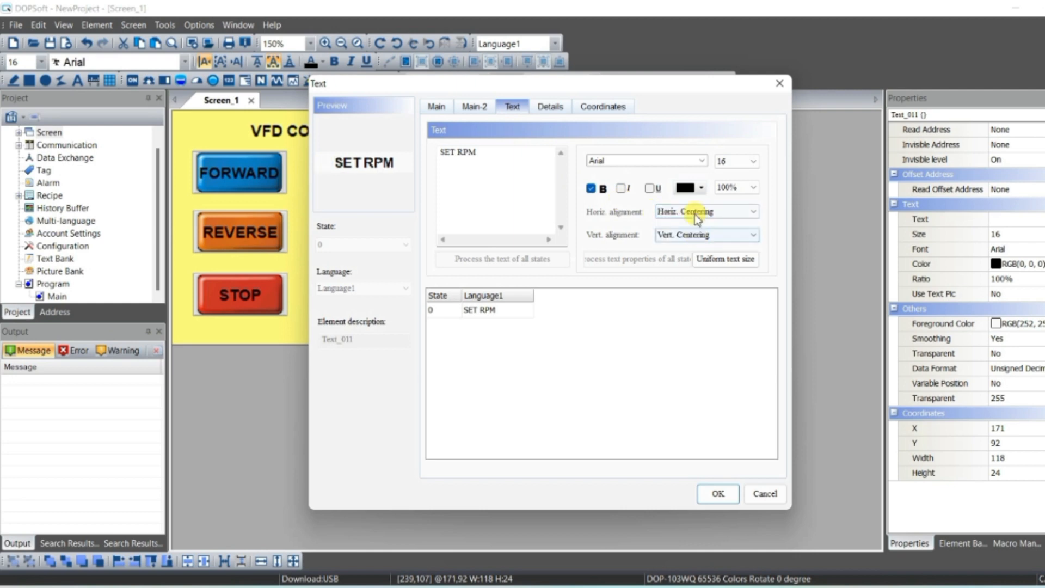
left_click(435, 107)
left_click(576, 271)
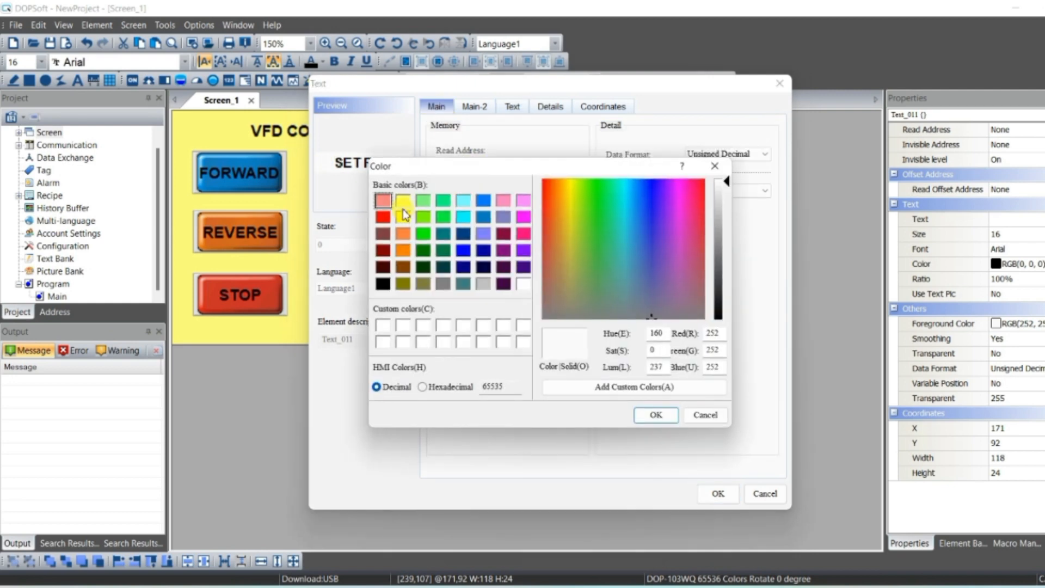
left_click(413, 207)
left_click(659, 414)
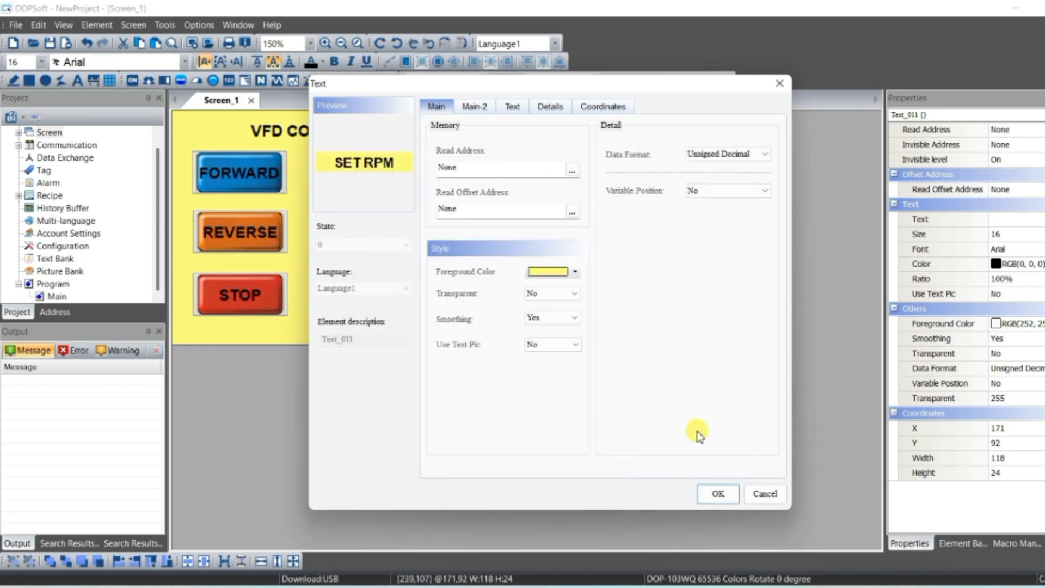
left_click(717, 493)
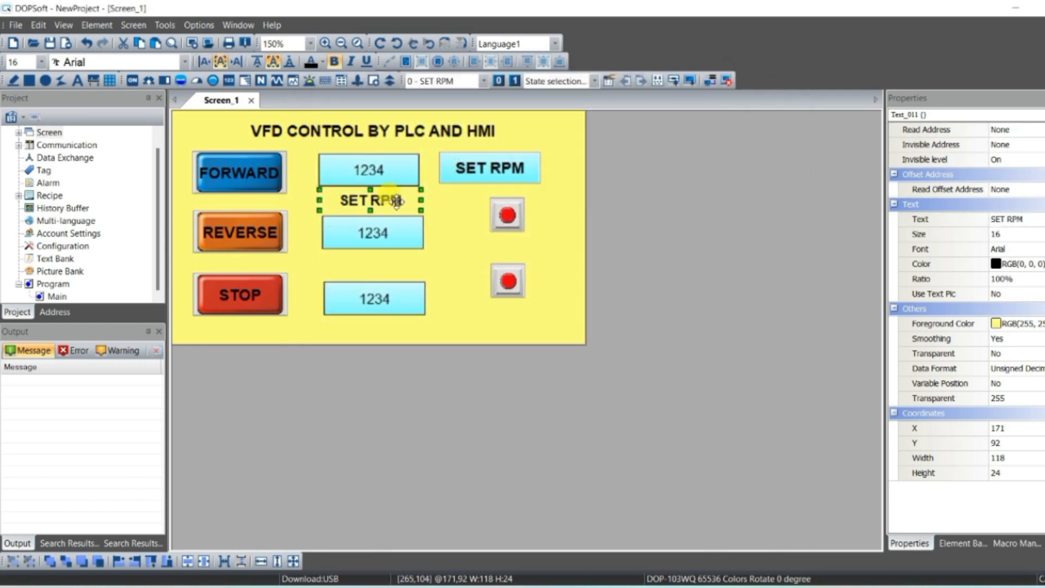
- Paste two copies of the label beneath the second and third numeric displays
key("ctrl+v")
left_click_drag(393, 215, 389, 266)
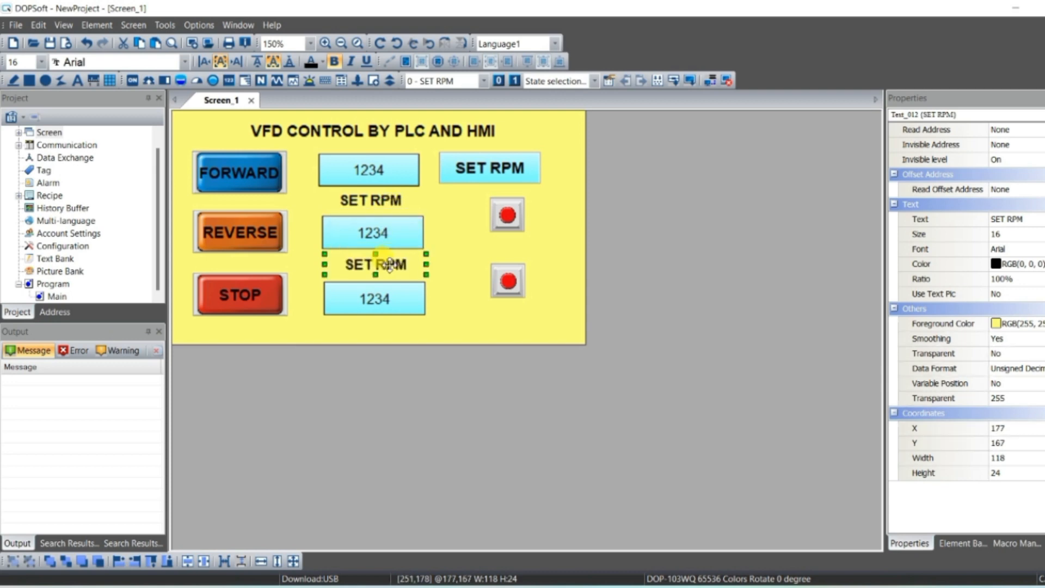
key("ctrl+v")
left_click_drag(393, 225, 383, 329)
- Relabel the middle copy as 'VALUE OF D1'
double_click(382, 262)
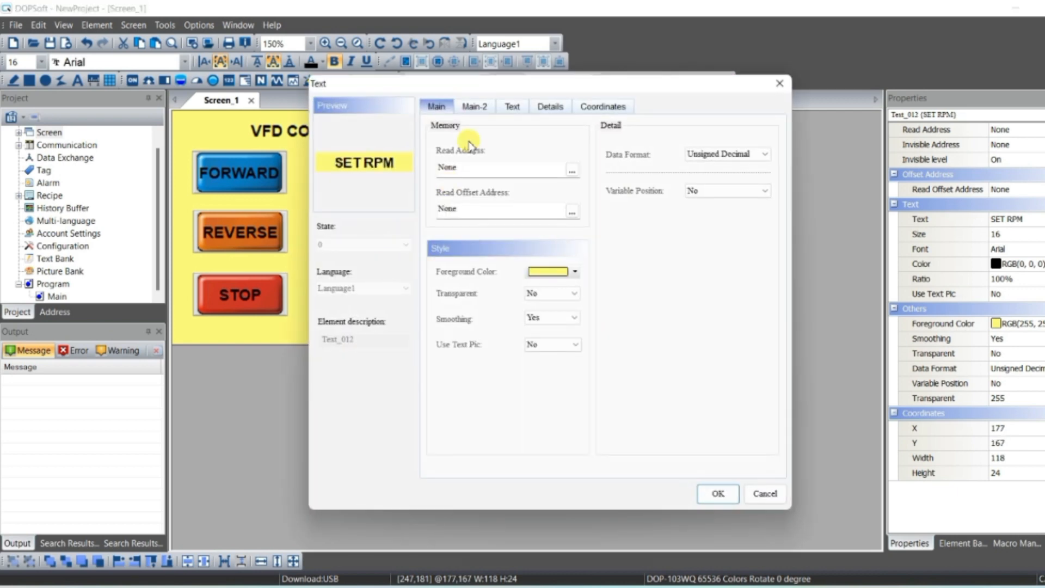
left_click(510, 107)
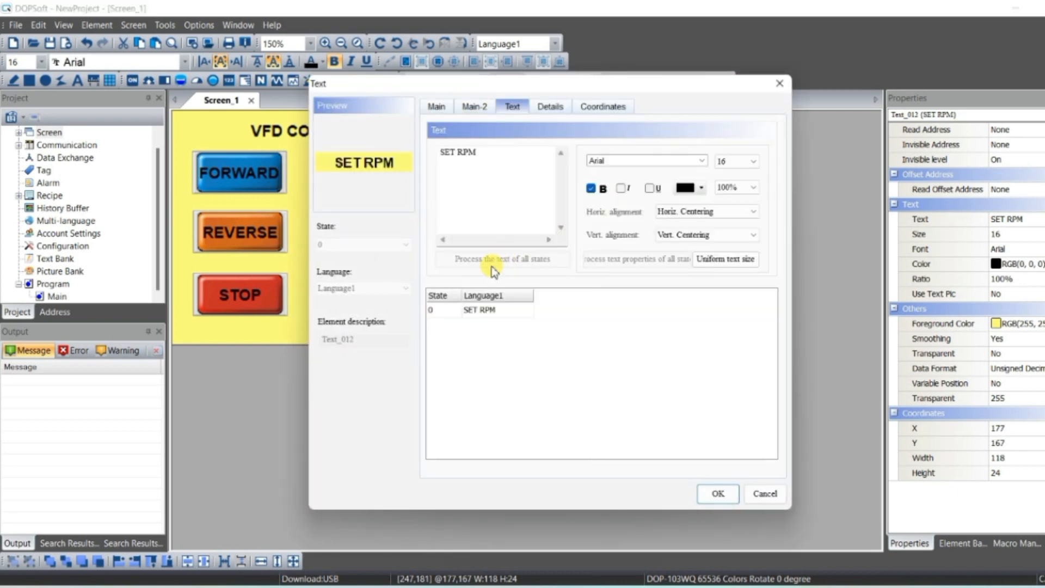
left_click_drag(487, 158, 439, 168)
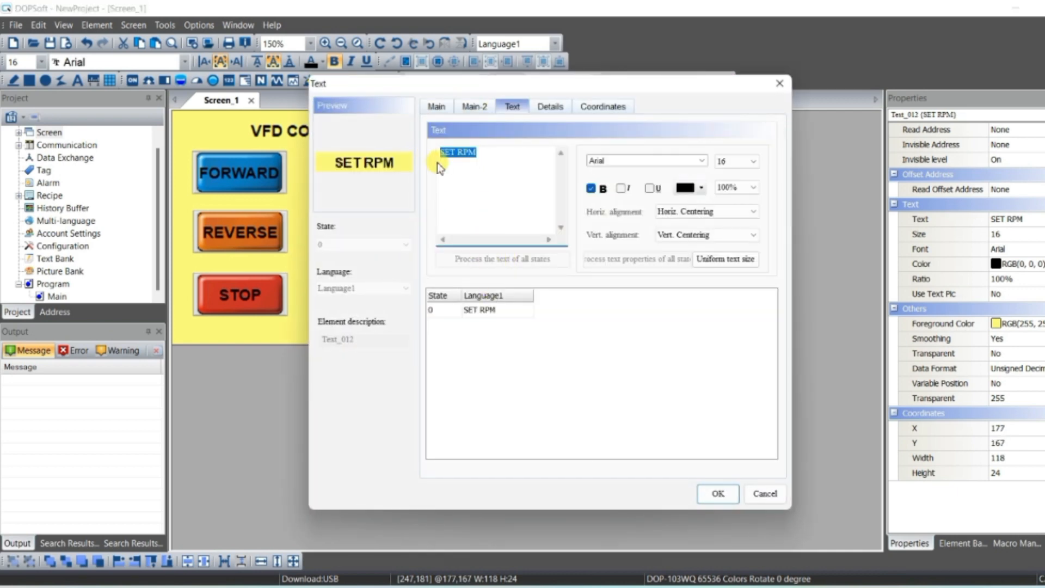
type("VALIUE O")
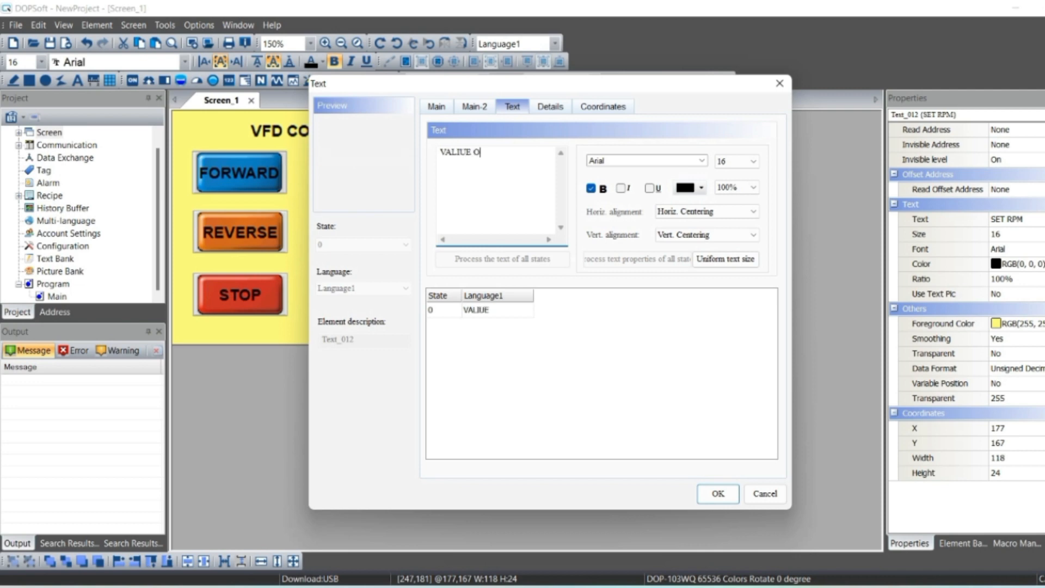
type("F D2")
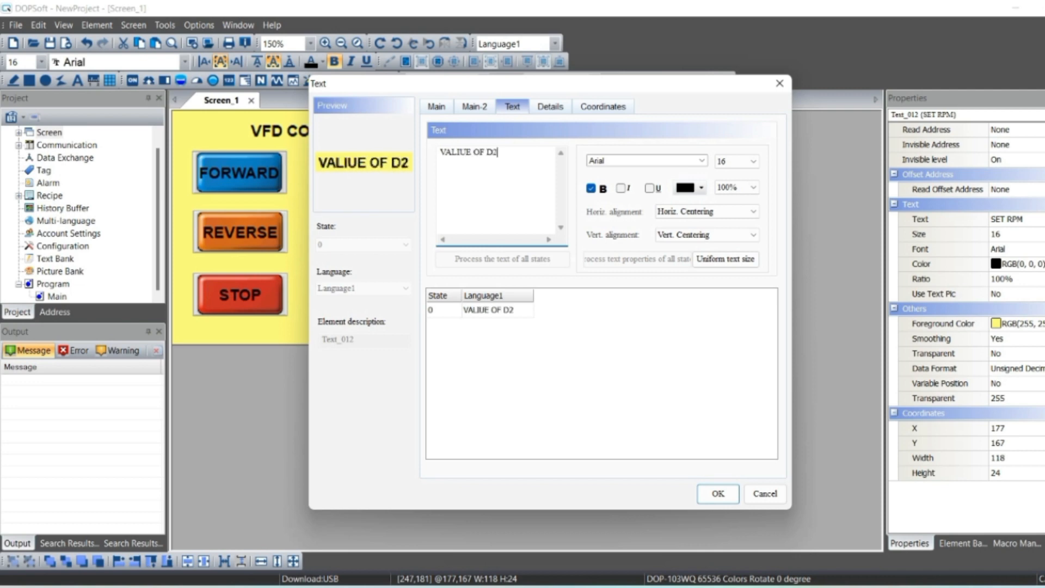
key("BackSpace")
type("1")
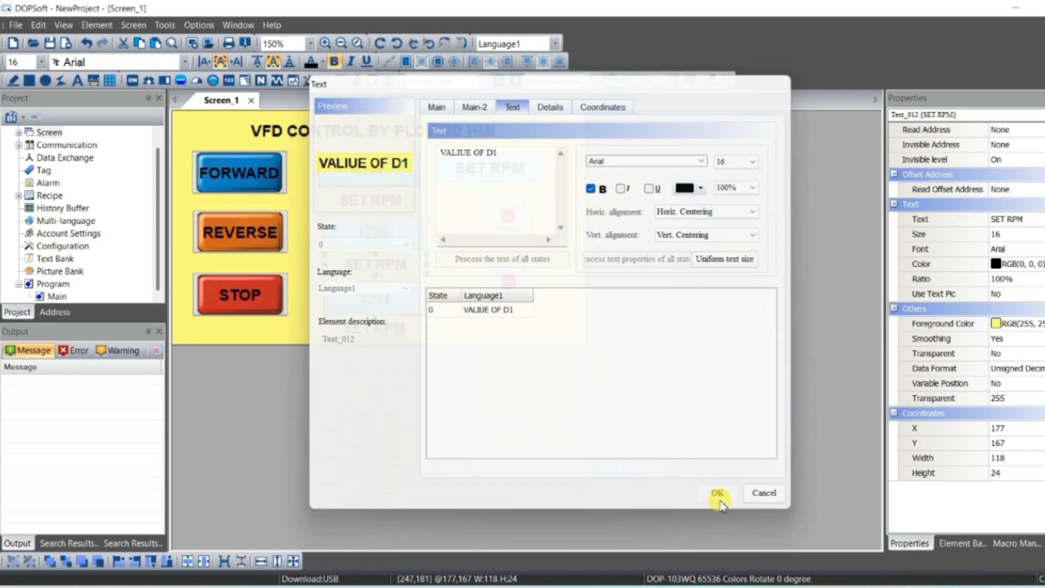
left_click(719, 494)
- Relabel the bottom copy under the third numeric display as 'O/P VOLTAGE'
double_click(374, 325)
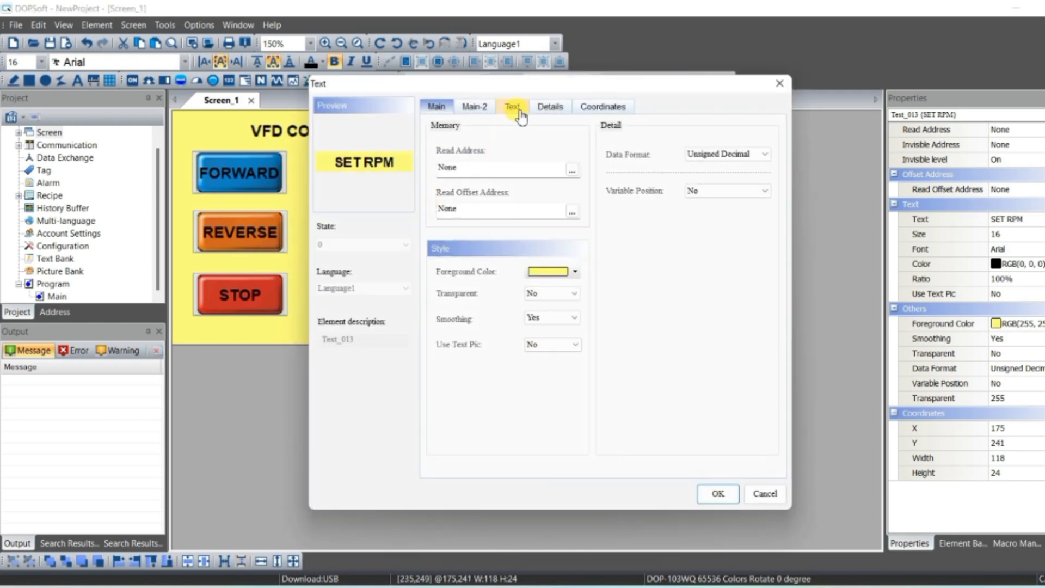
left_click(518, 112)
left_click_drag(479, 153, 440, 152)
type("0/P VOLT")
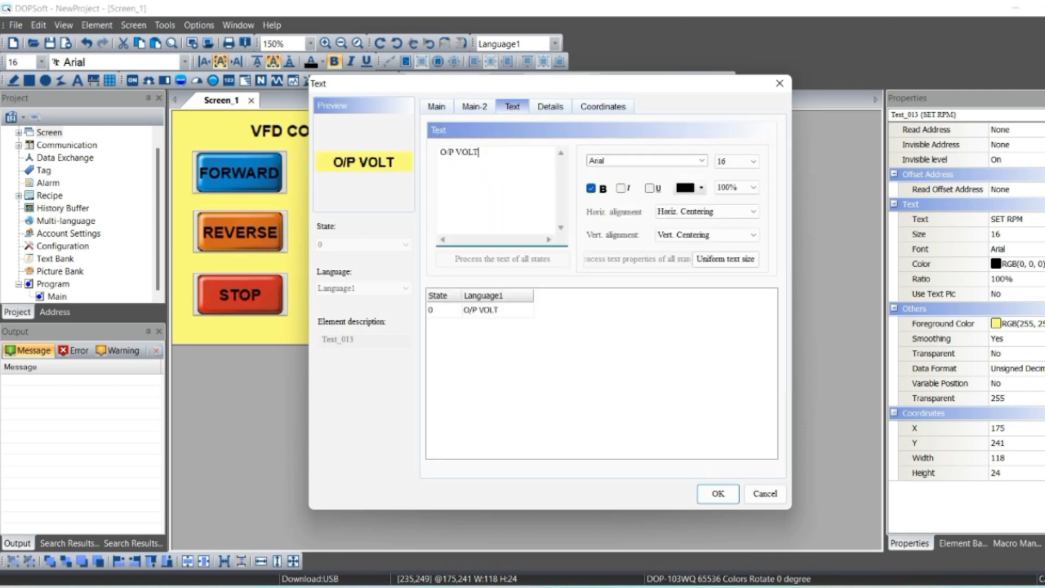
type("AGE")
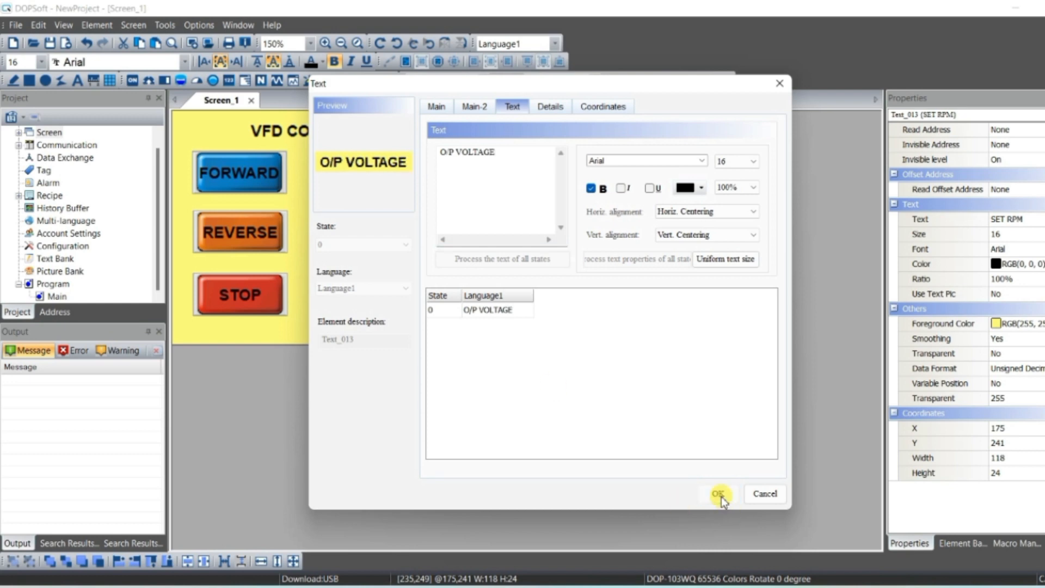
left_click(717, 493)
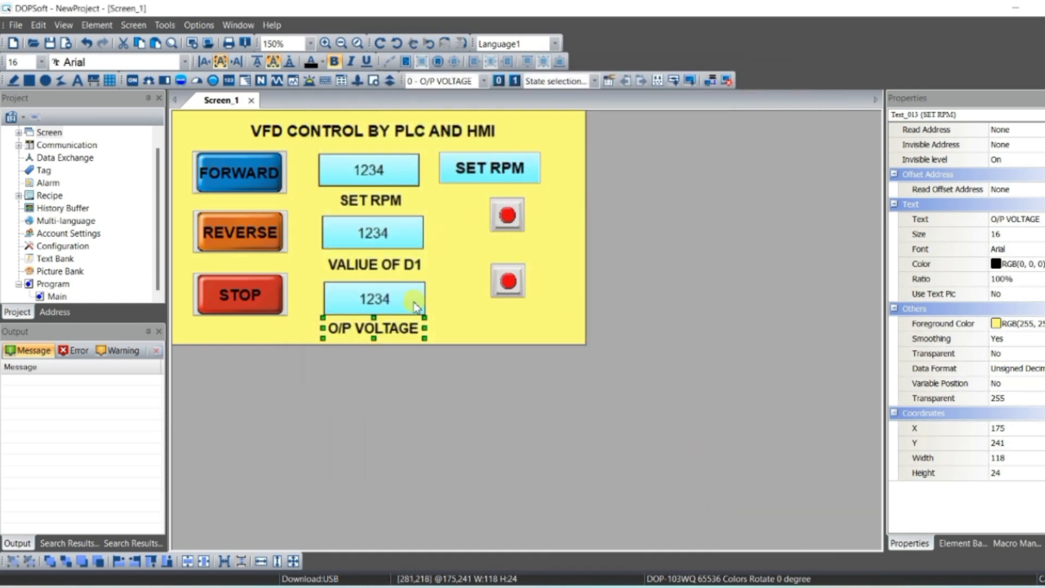
- Place copies of the O/P VOLTAGE label beneath each of the two indicator lamps
left_click_drag(410, 325, 536, 249)
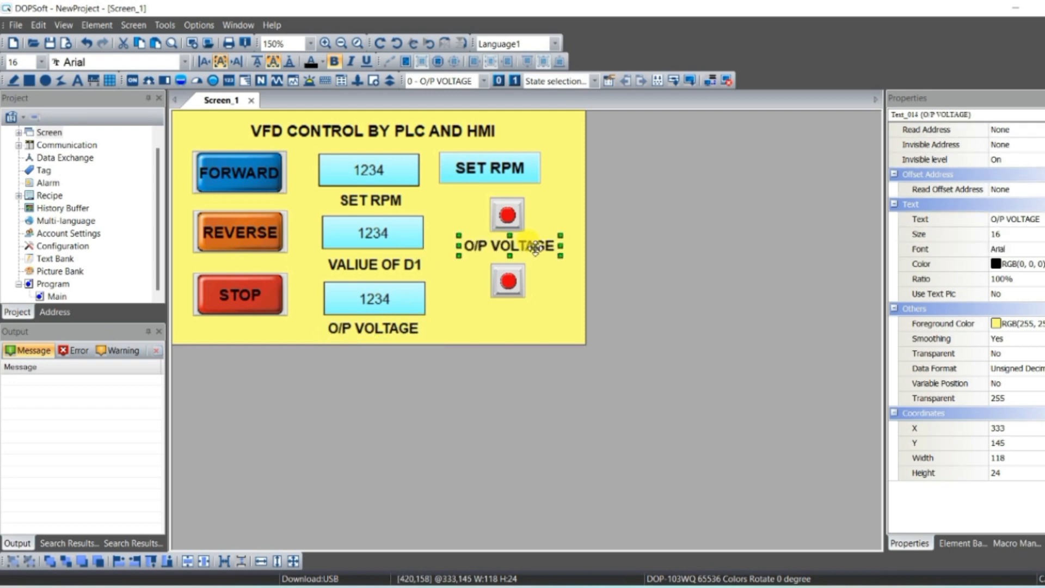
key("ctrl+v")
left_click_drag(417, 340, 514, 314)
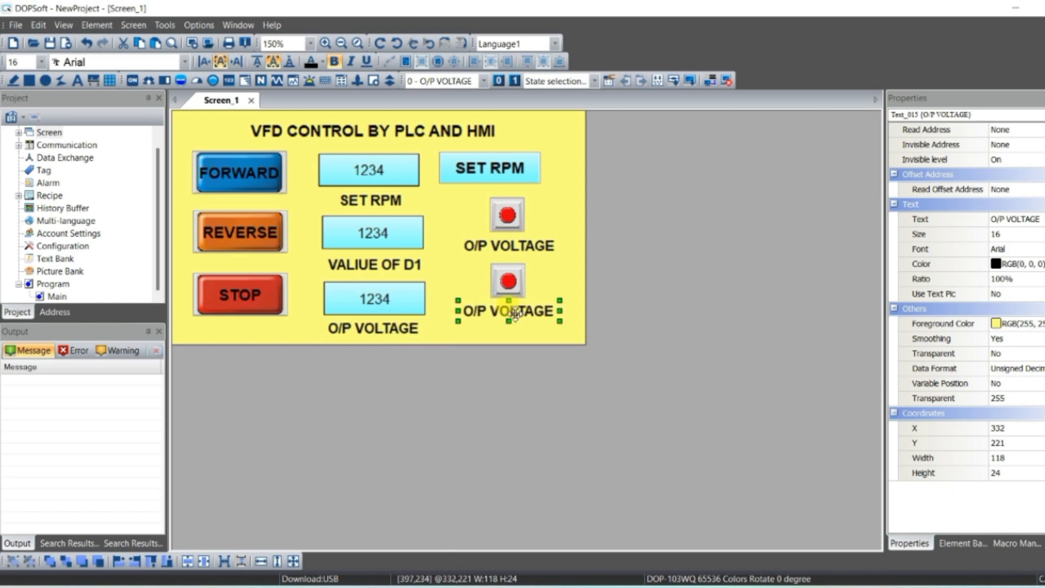
- Relabel the copy under the upper indicator lamp as 'S1'
left_click(509, 245)
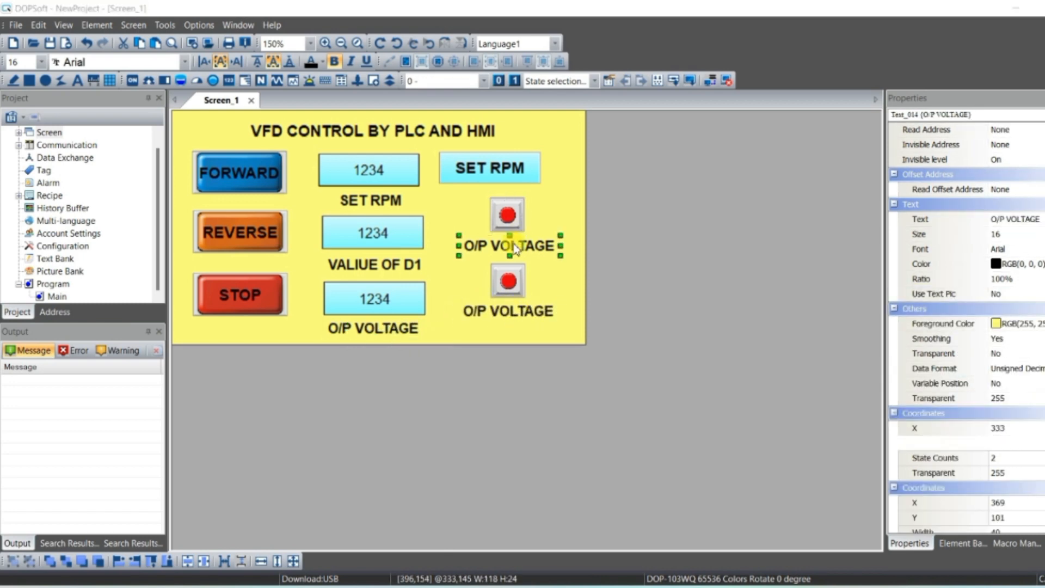
double_click(509, 245)
left_click(512, 108)
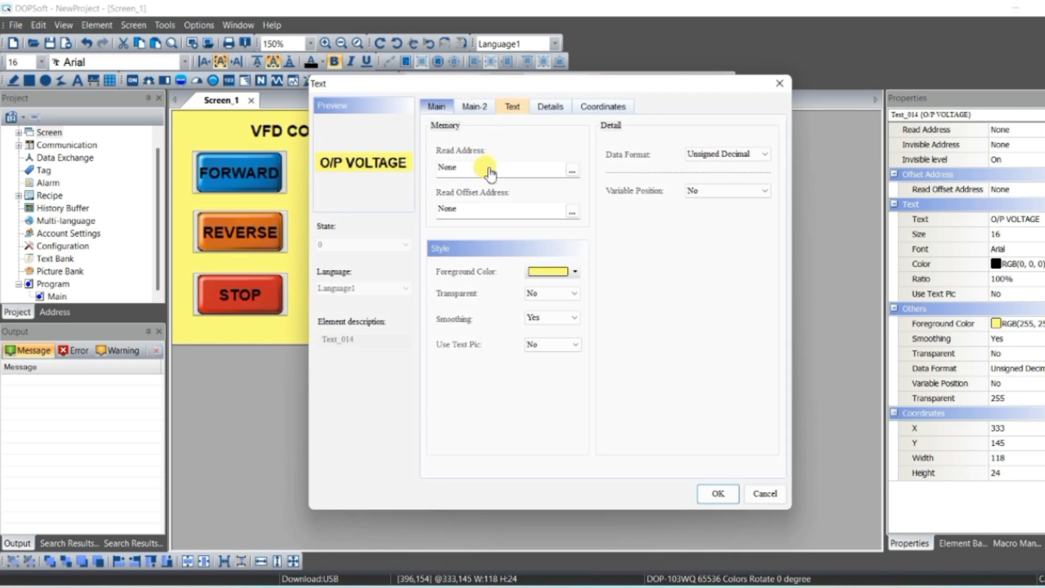
left_click_drag(485, 166, 399, 165)
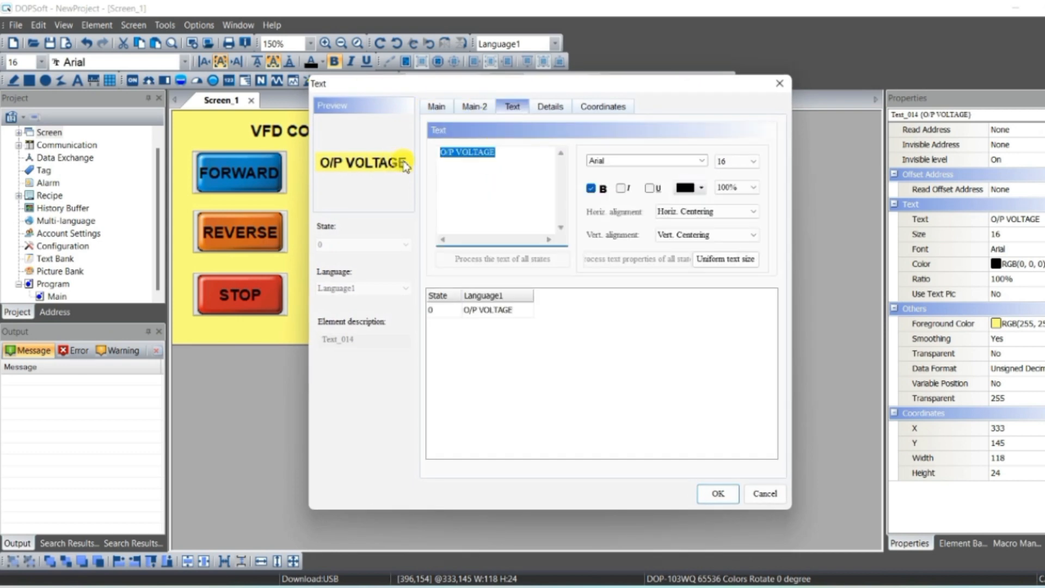
type("S1")
left_click(718, 494)
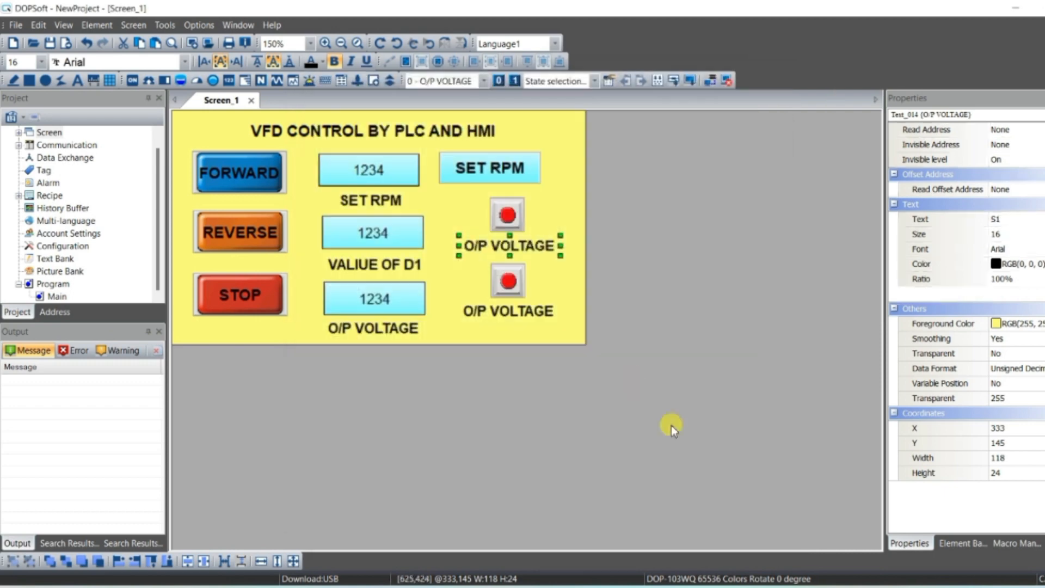
- Relabel the copy under the lower indicator lamp as 'S2'
left_click(523, 315)
double_click(523, 315)
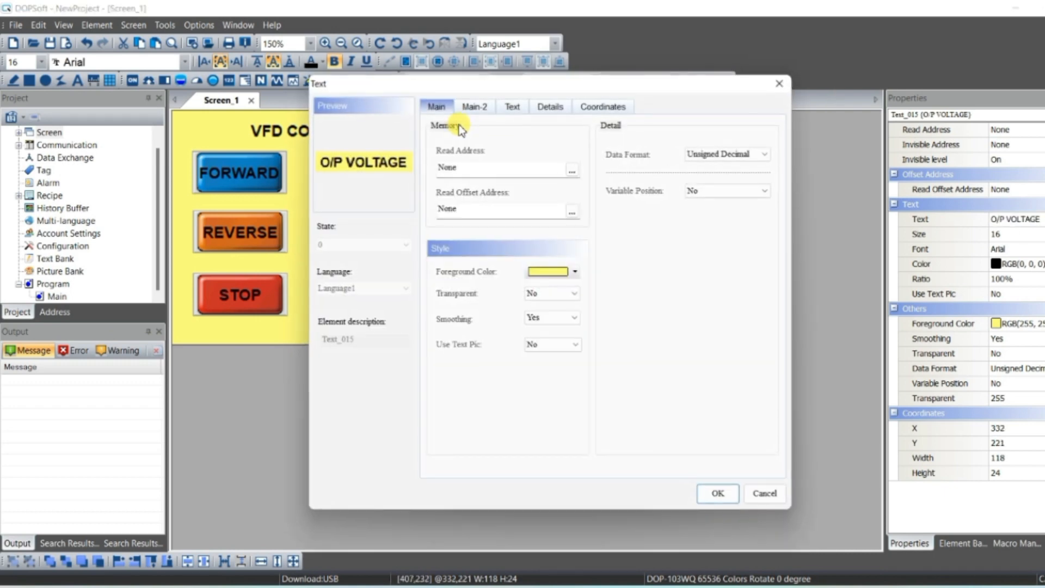
left_click(511, 111)
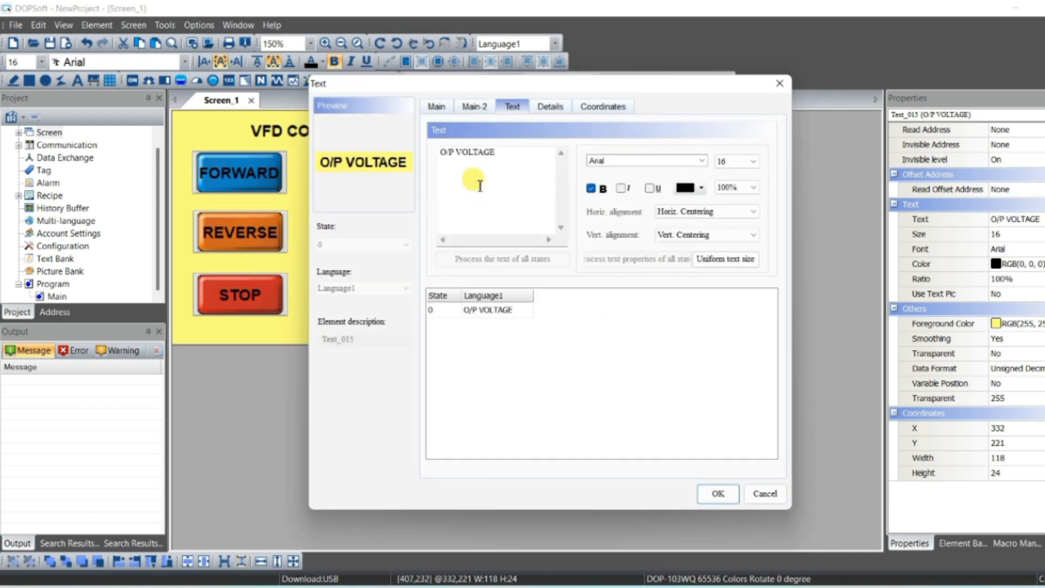
type("S2")
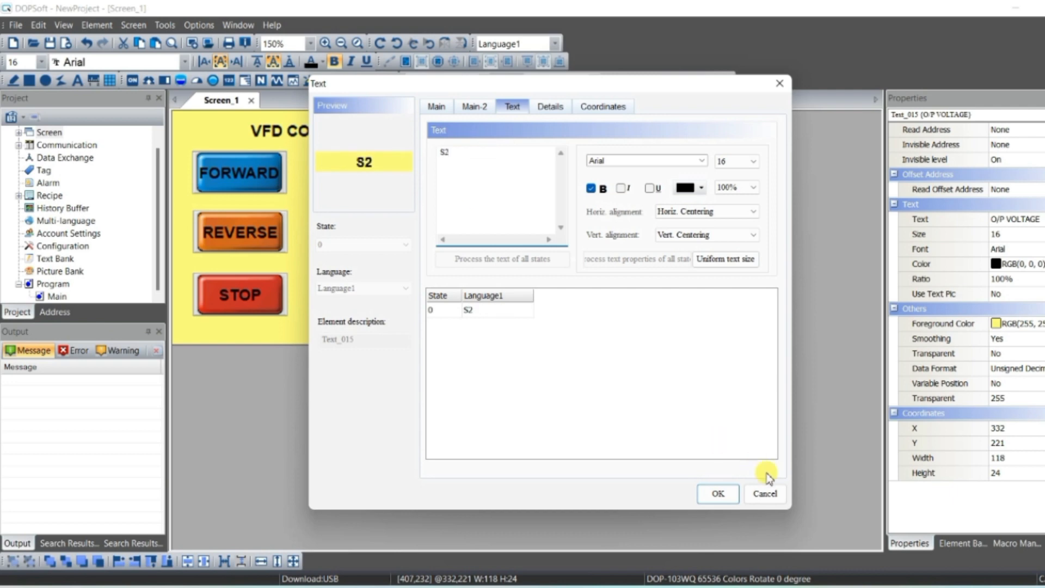
left_click(716, 494)
left_click(689, 332)
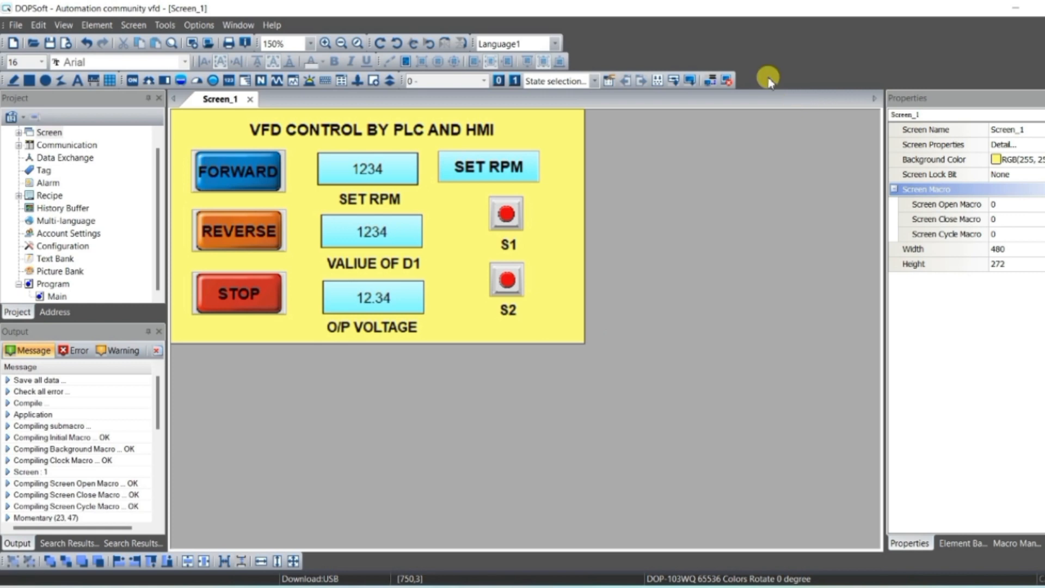
- Attempt the online simulation, then open COMMGR from ISPSoft and start the 'my plc' DVP Simulator connection
left_click(727, 82)
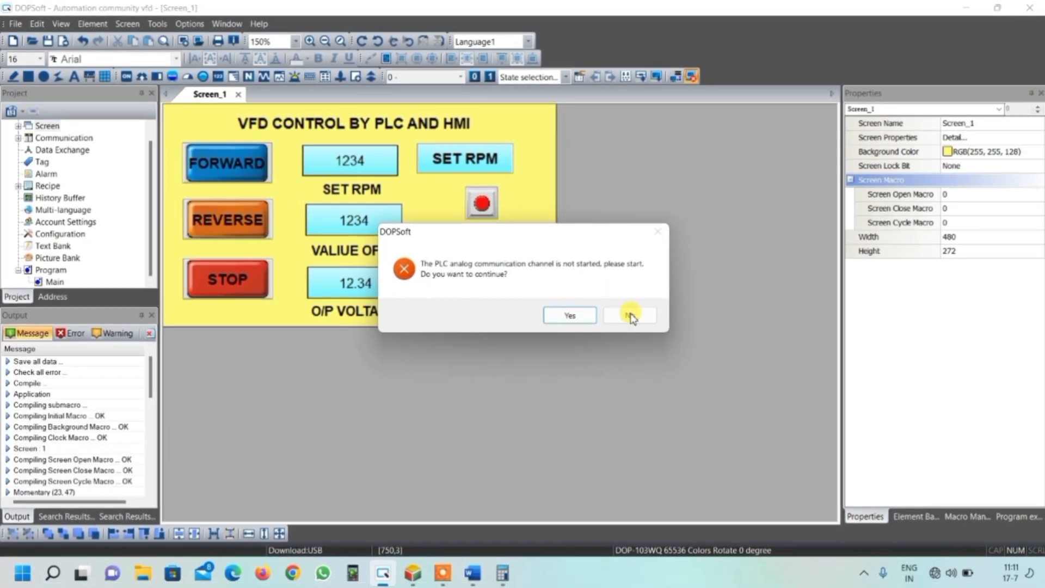
left_click(630, 316)
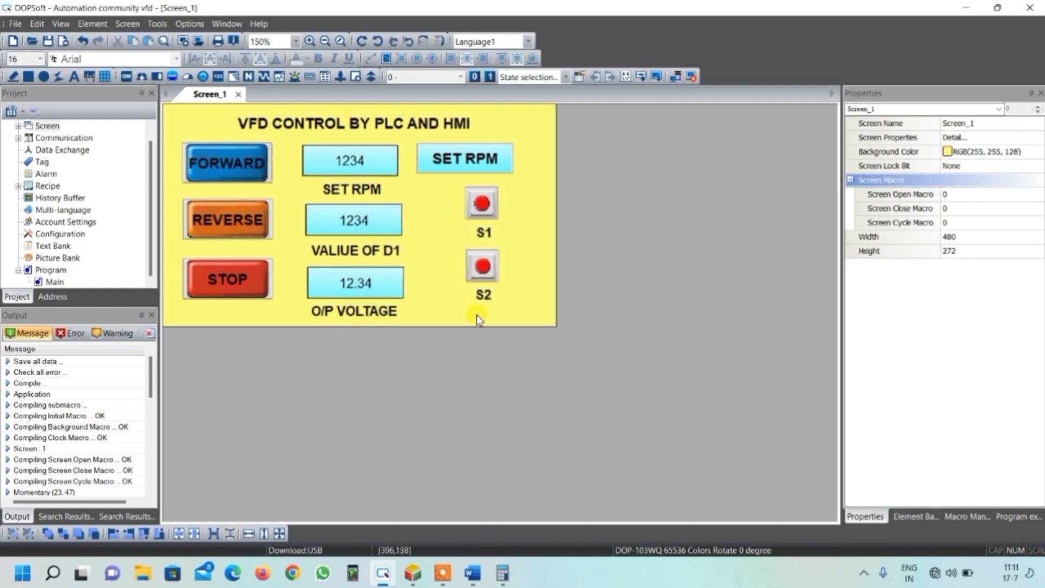
left_click(414, 574)
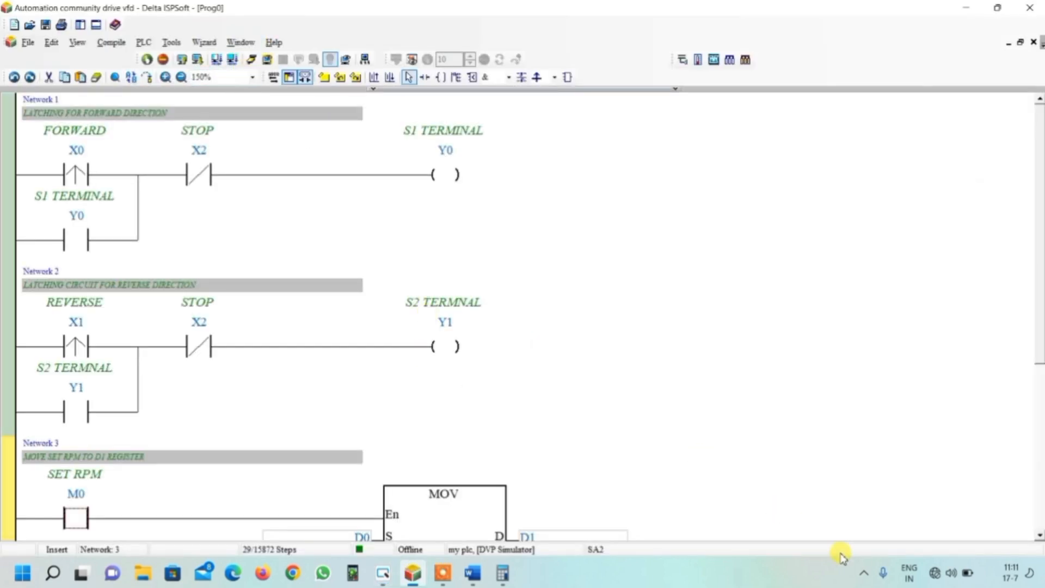
left_click(864, 573)
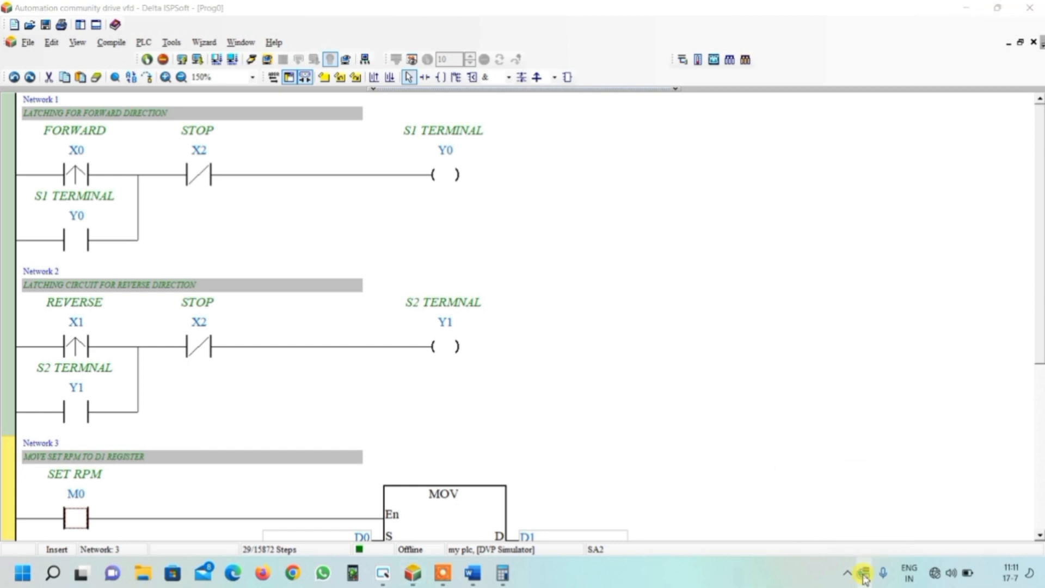
right_click(863, 574)
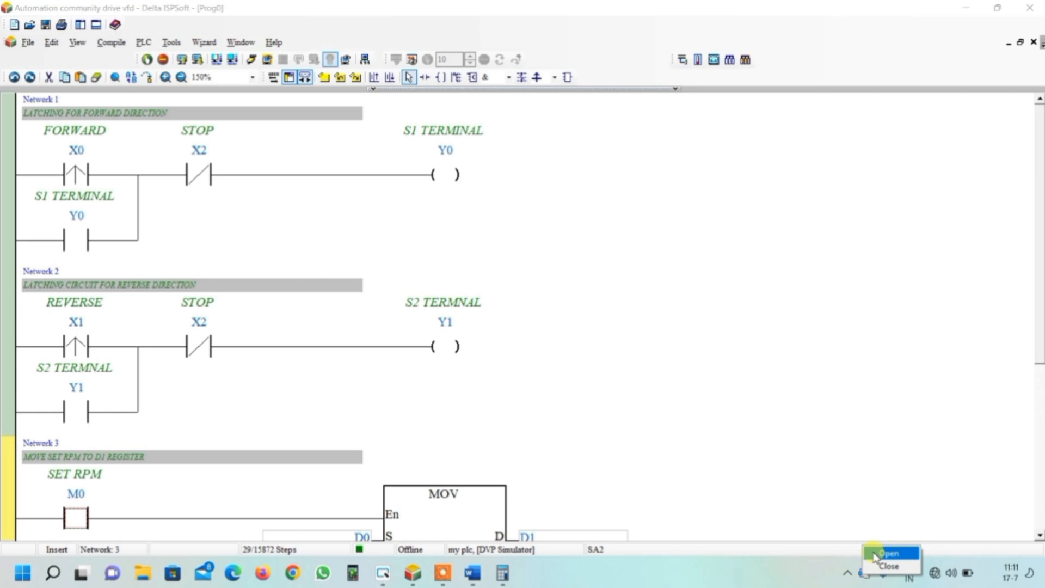
left_click(874, 553)
left_click(506, 229)
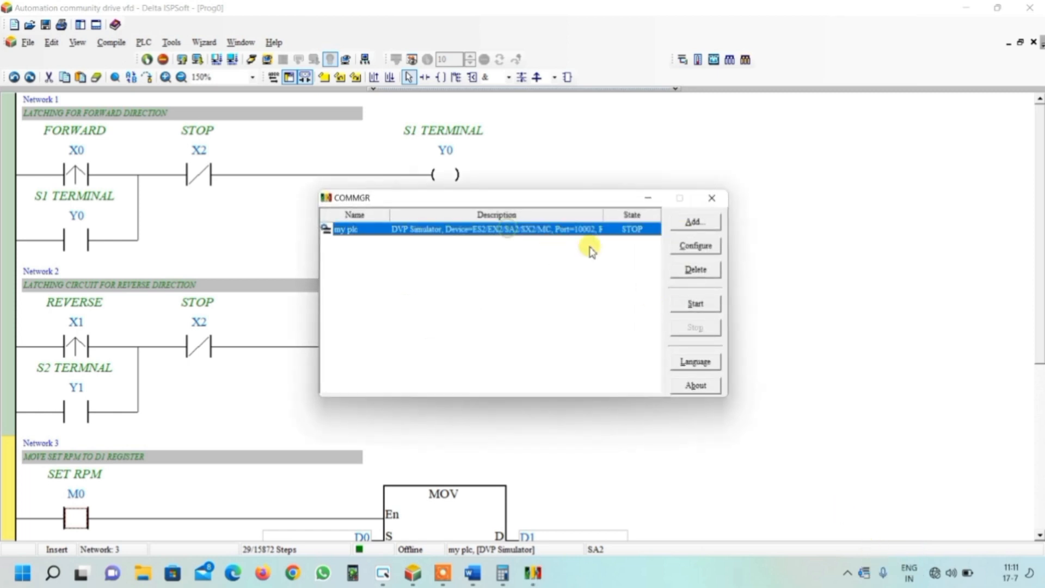
left_click(680, 305)
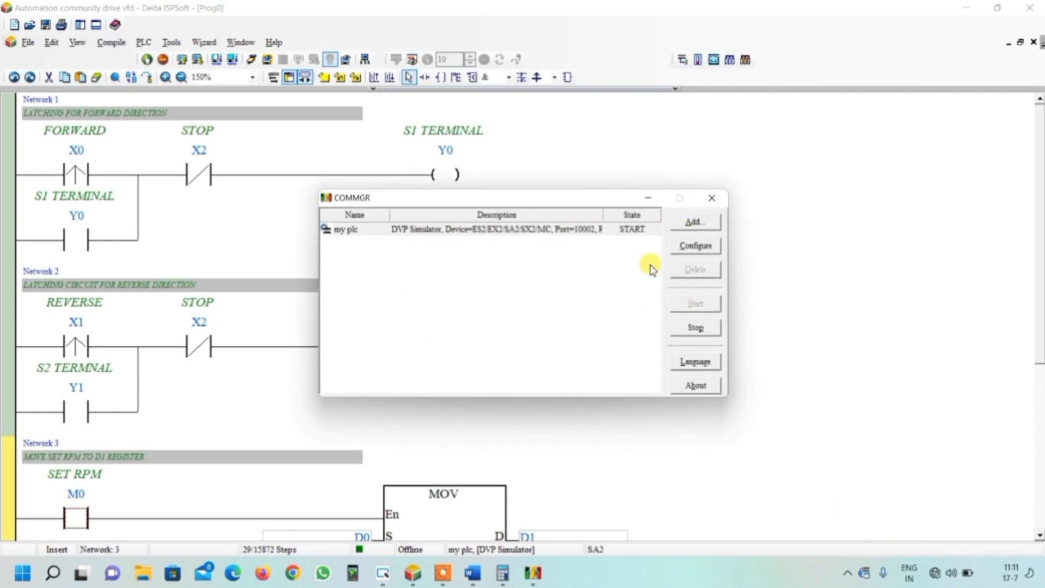
left_click(711, 198)
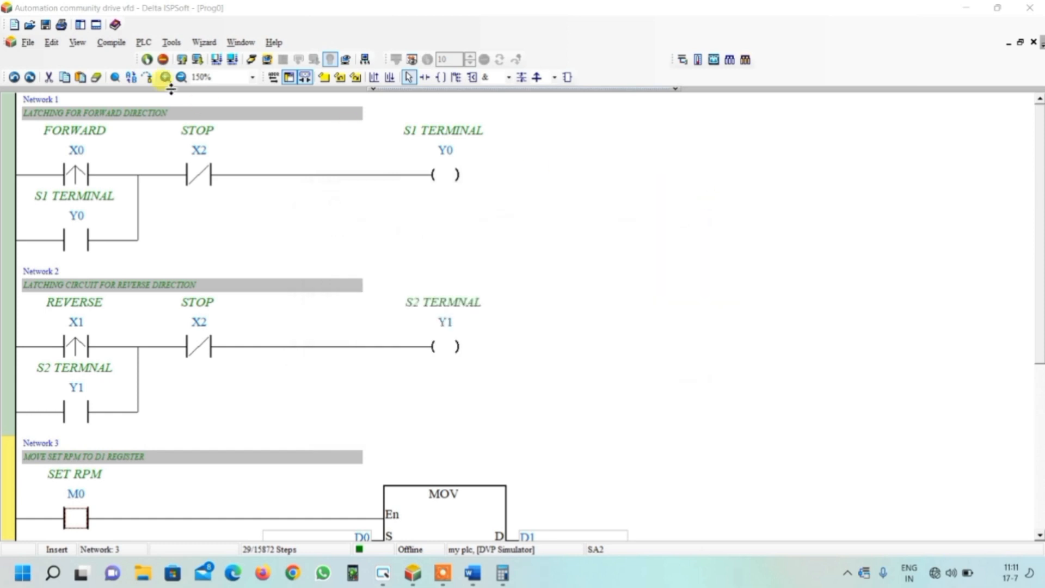
- Compile the ladder program and download it to the simulated PLC
left_click(232, 60)
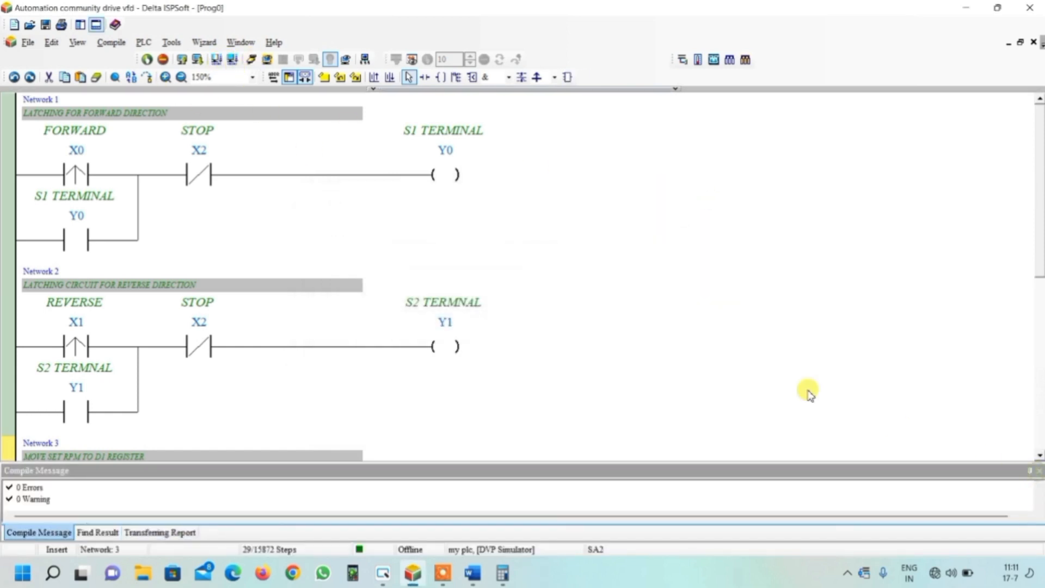
left_click(1038, 472)
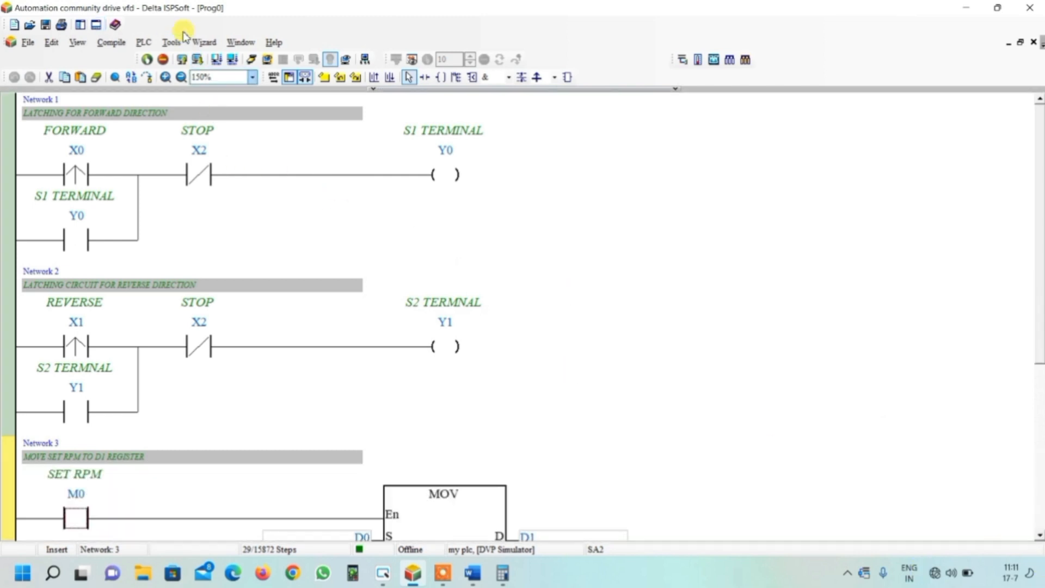
left_click(198, 60)
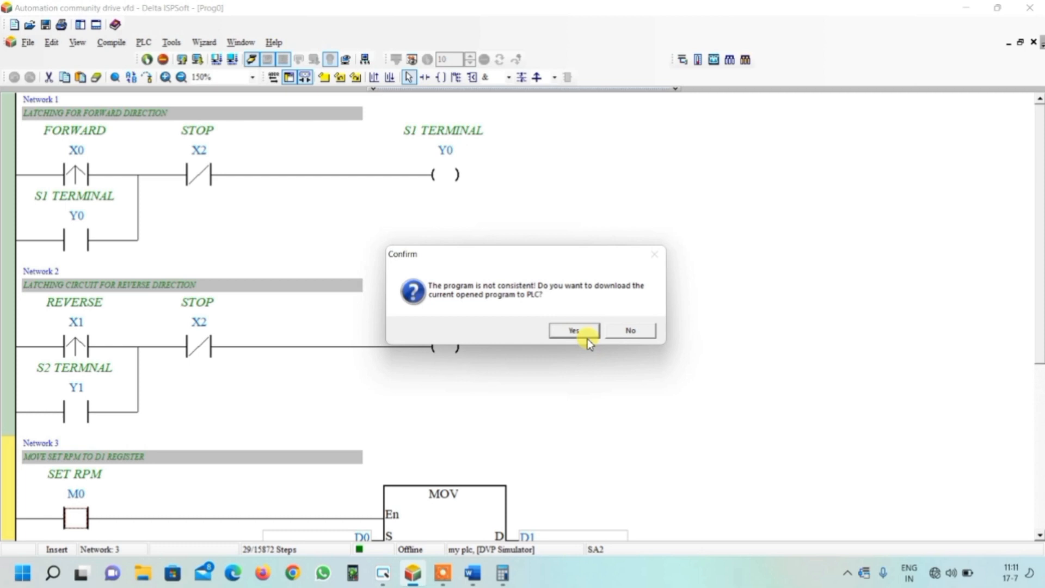
left_click(585, 336)
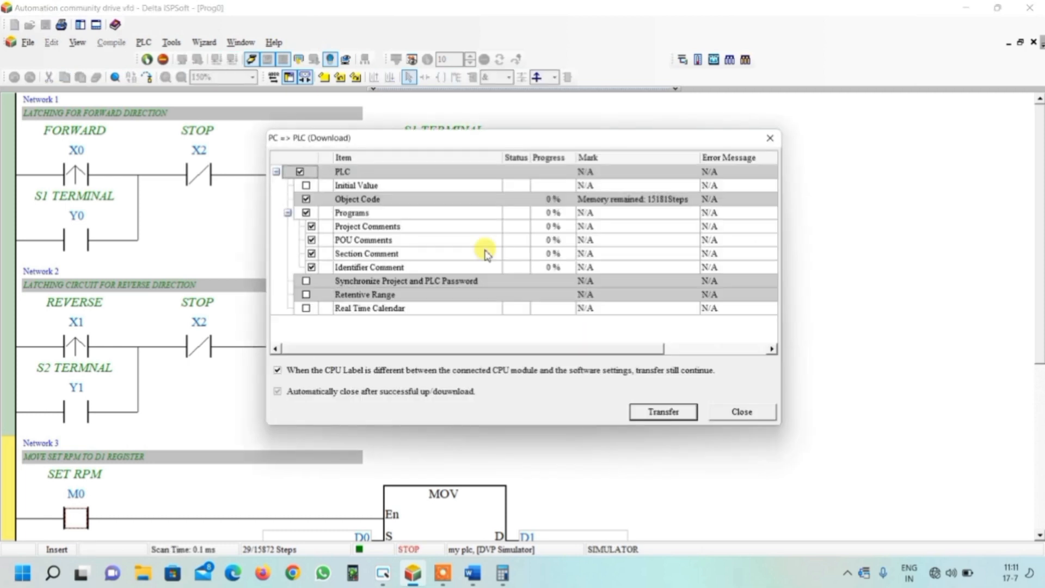
left_click(662, 412)
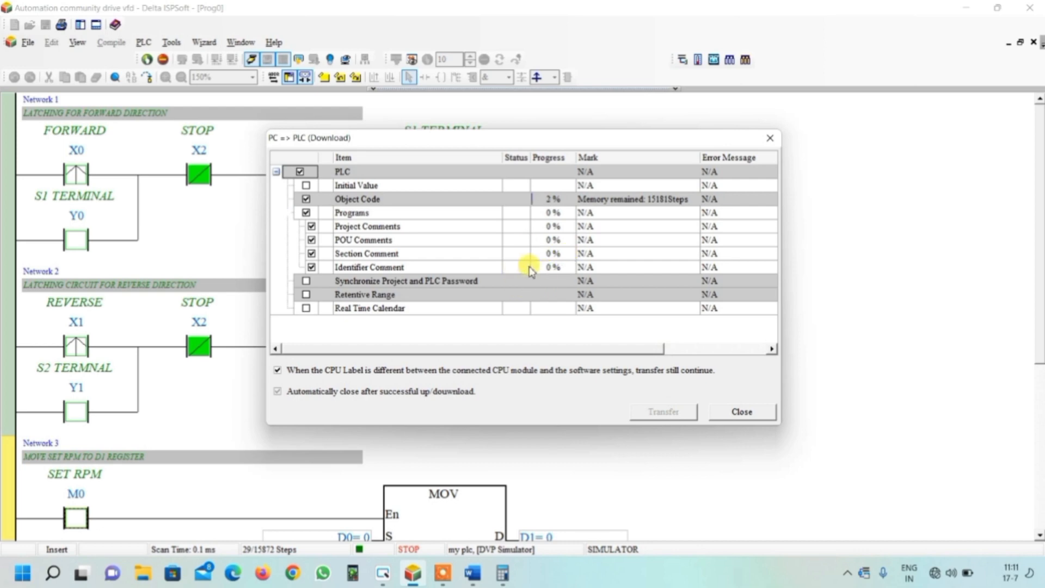
left_click(743, 414)
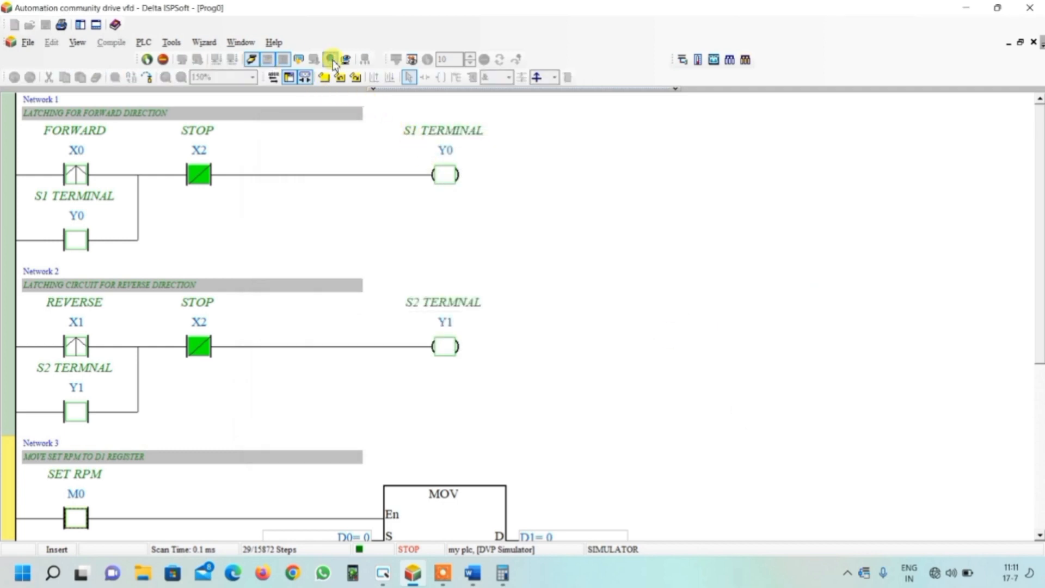
- Enable MPU X on/off and switch the simulated PLC to RUN mode
left_click(251, 59)
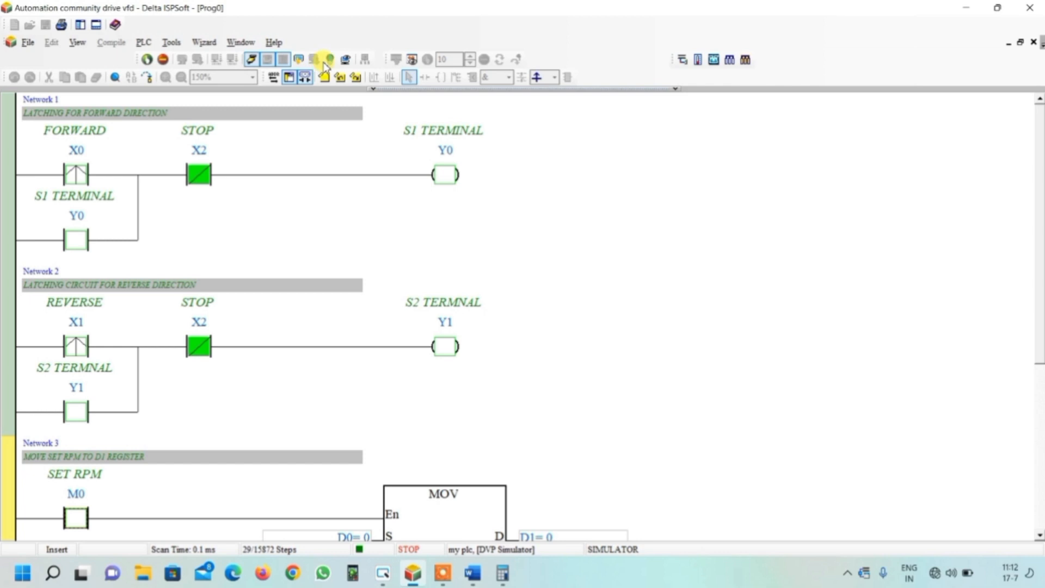
left_click(329, 60)
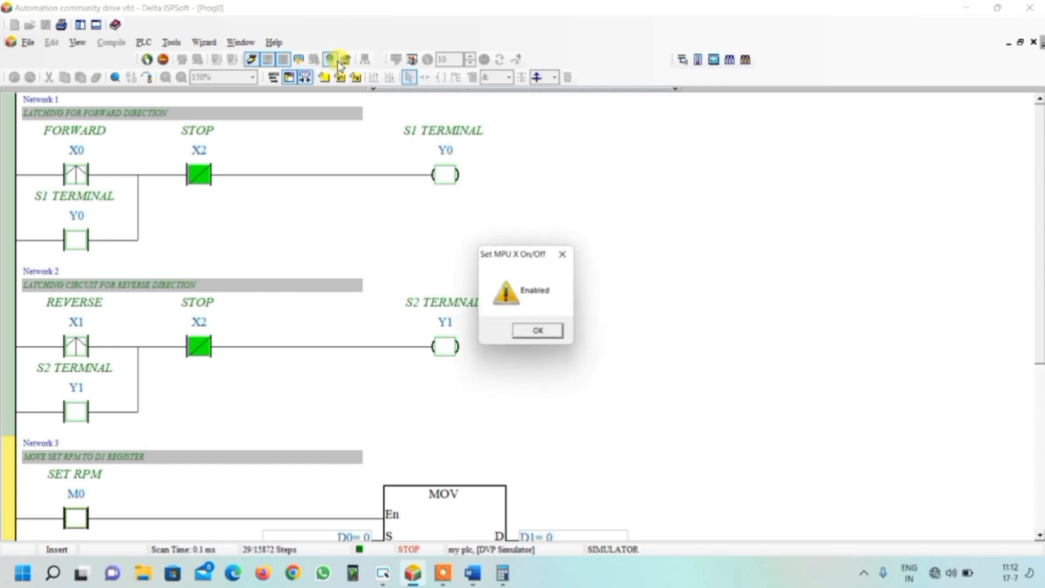
left_click(541, 330)
left_click(147, 58)
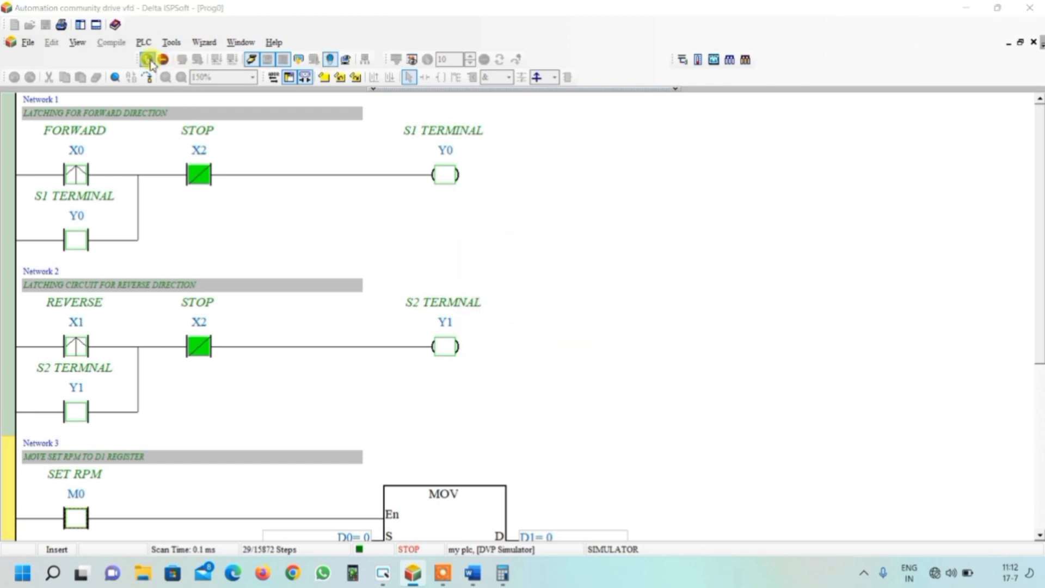
left_click(562, 332)
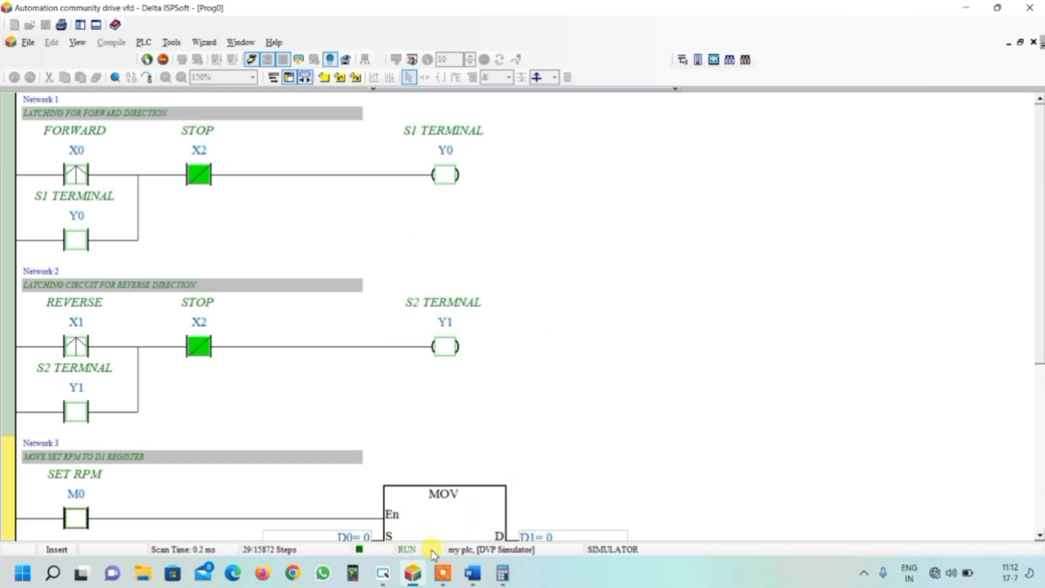
- Launch the HMI online simulation emulator from DOPSoft and move its window beside the ladder diagram
left_click(385, 574)
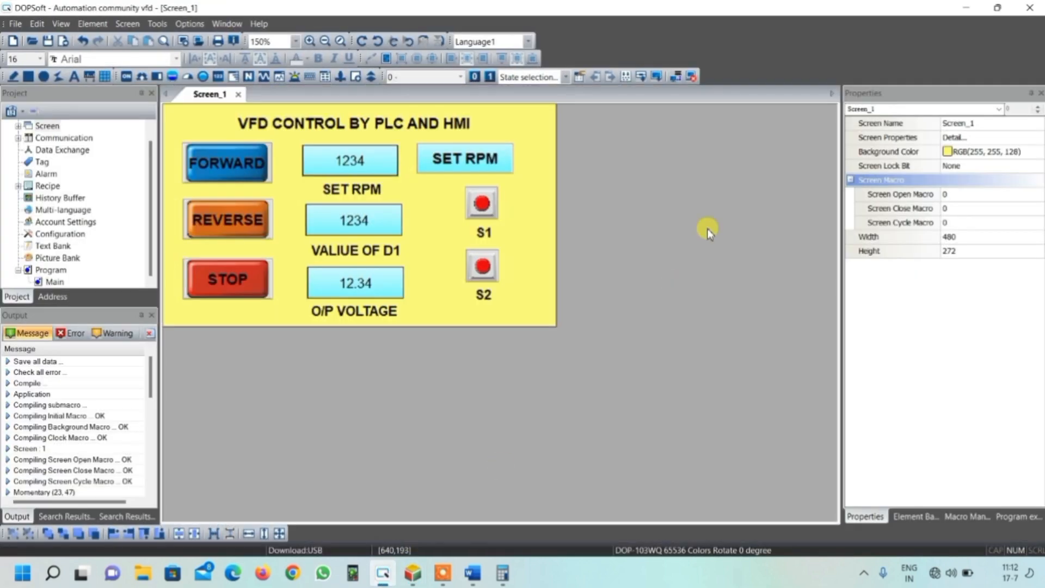
left_click(692, 77)
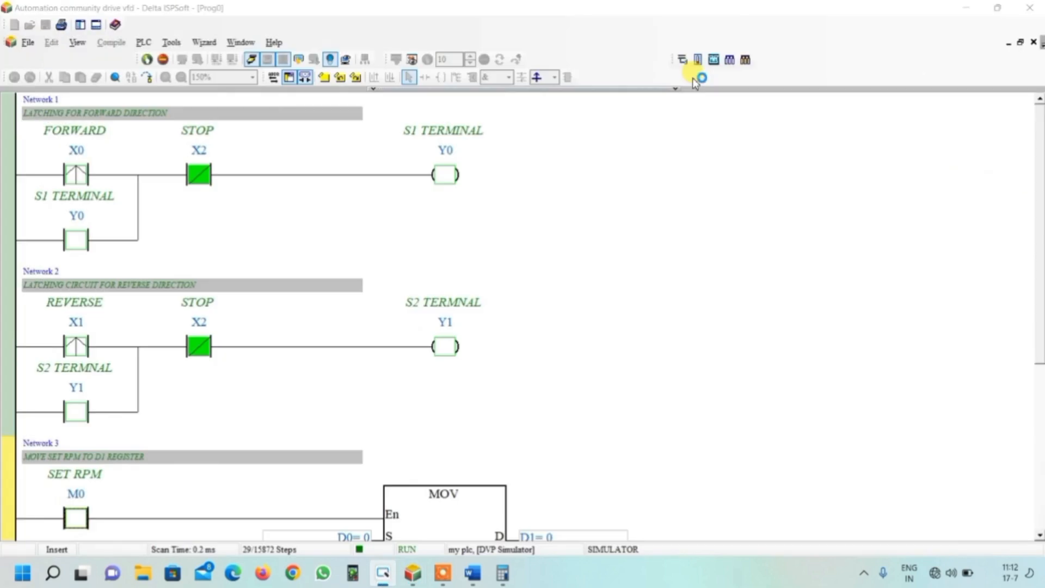
left_click_drag(512, 196, 633, 115)
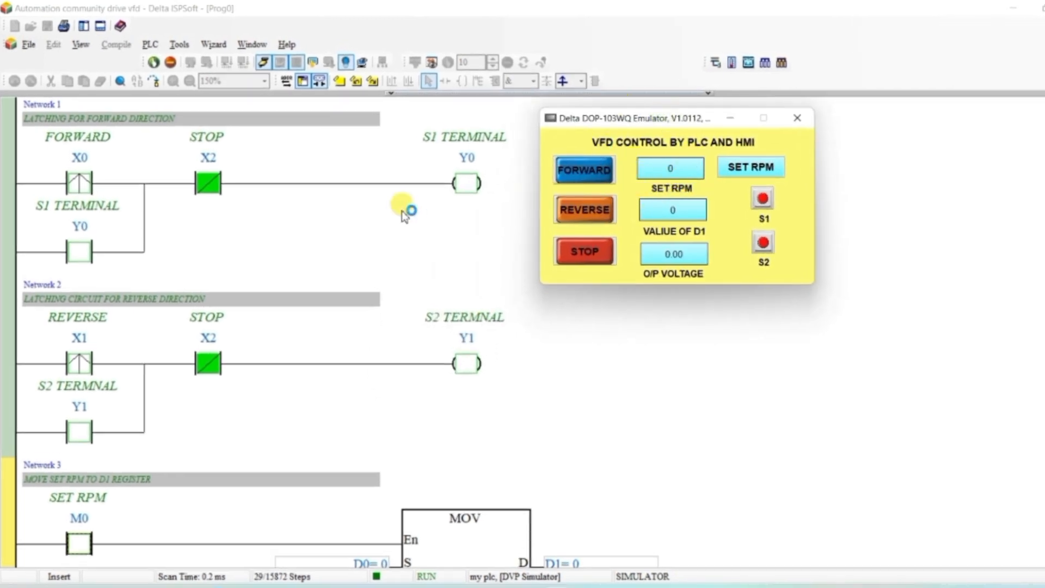
- Enter 1499 as the SET RPM value on the HMI emulator's numeric keypad
scroll(406, 212, "down", 3)
scroll(406, 212, "down", 1)
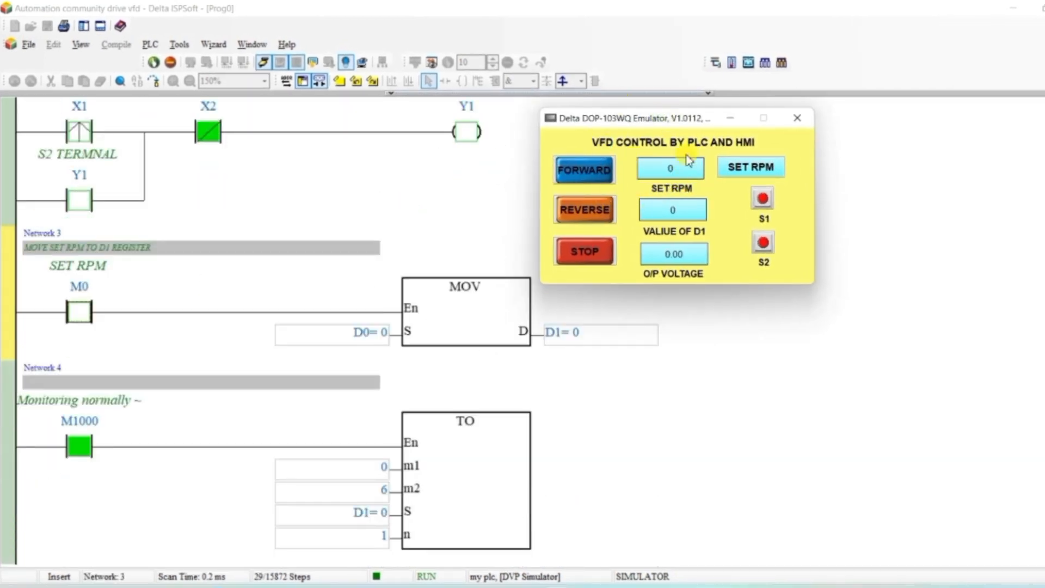
left_click(674, 170)
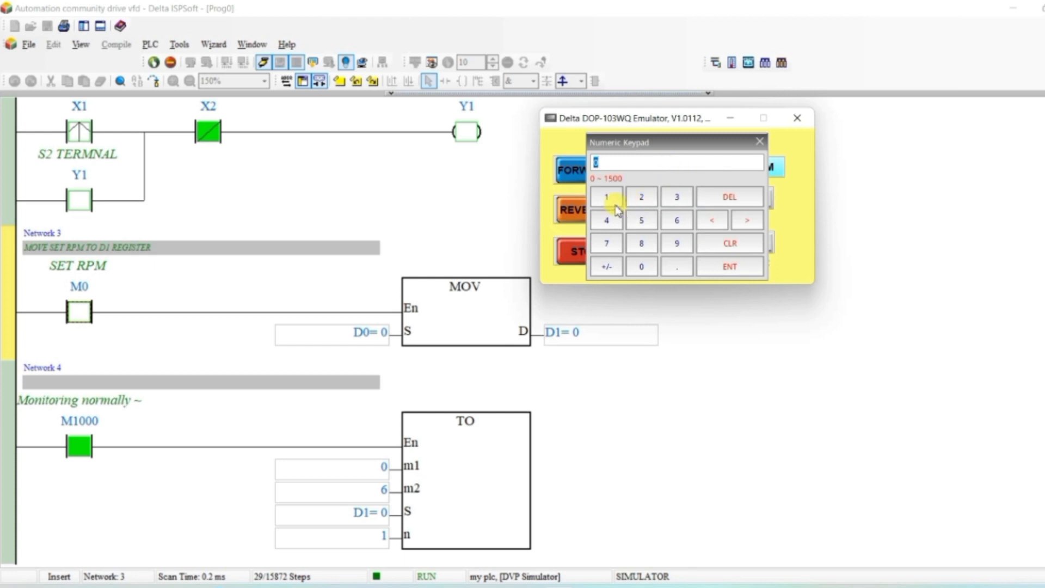
left_click(638, 221)
left_click(723, 266)
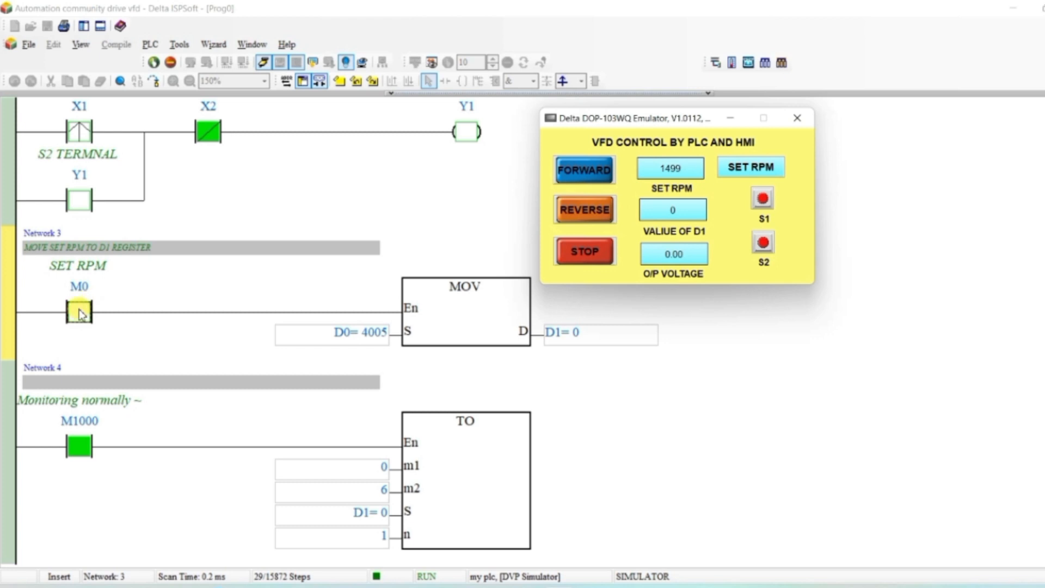
- Press SET RPM on the HMI to move the set value into register D1
left_click(758, 173)
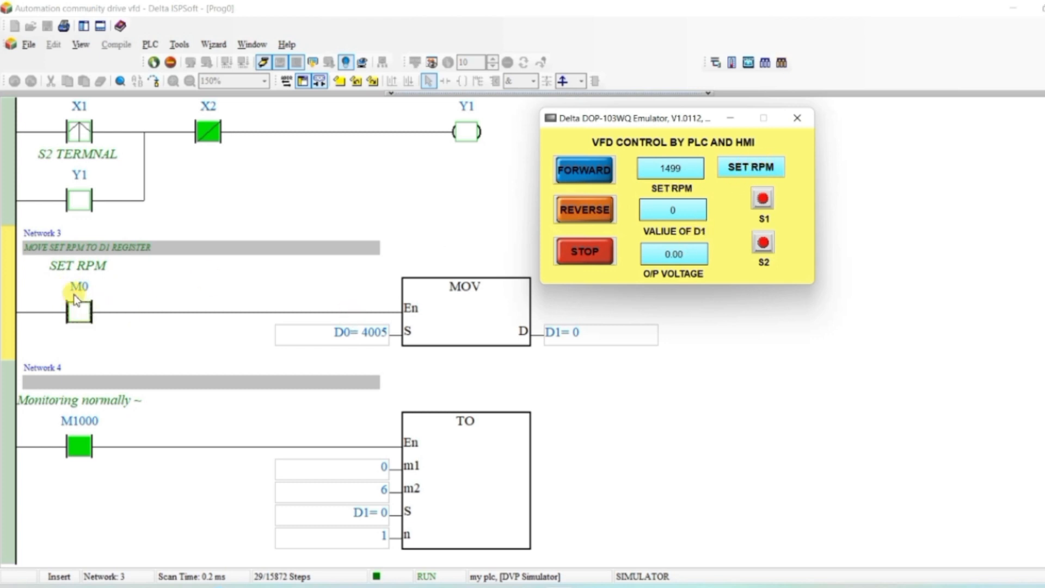
left_click(756, 172)
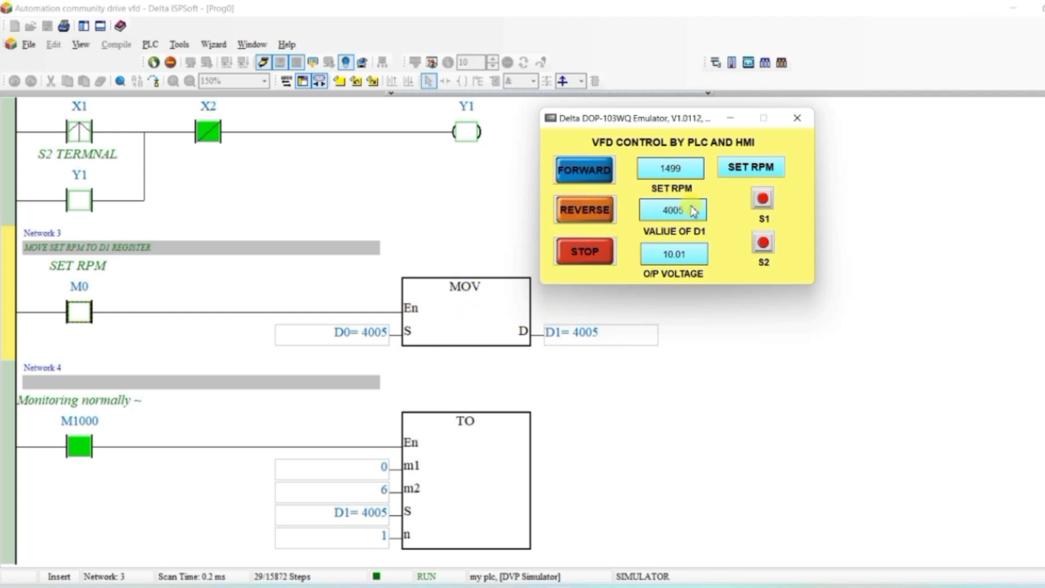
scroll(446, 401, "down", 1)
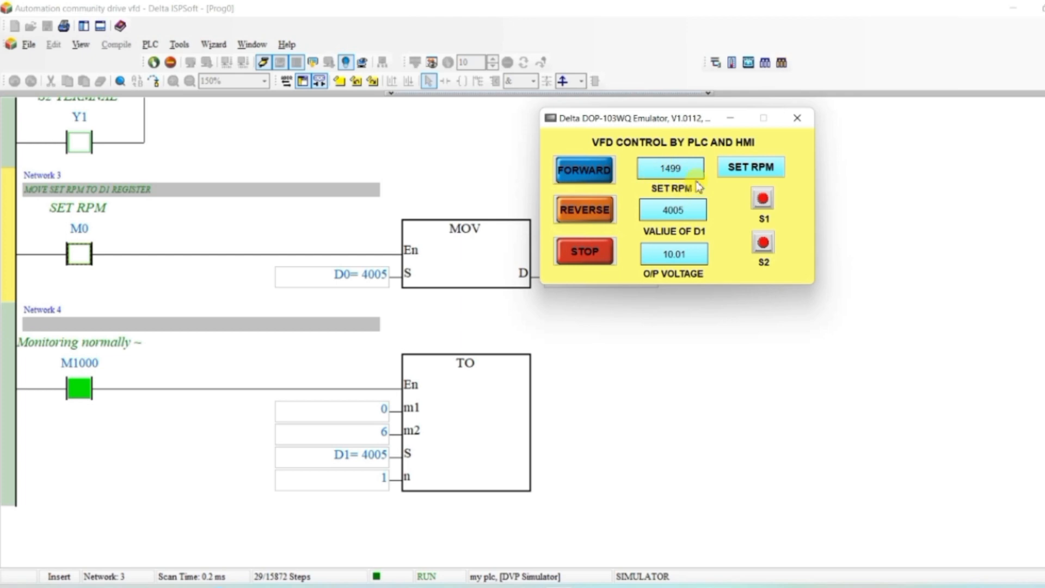
scroll(490, 310, "up", 5)
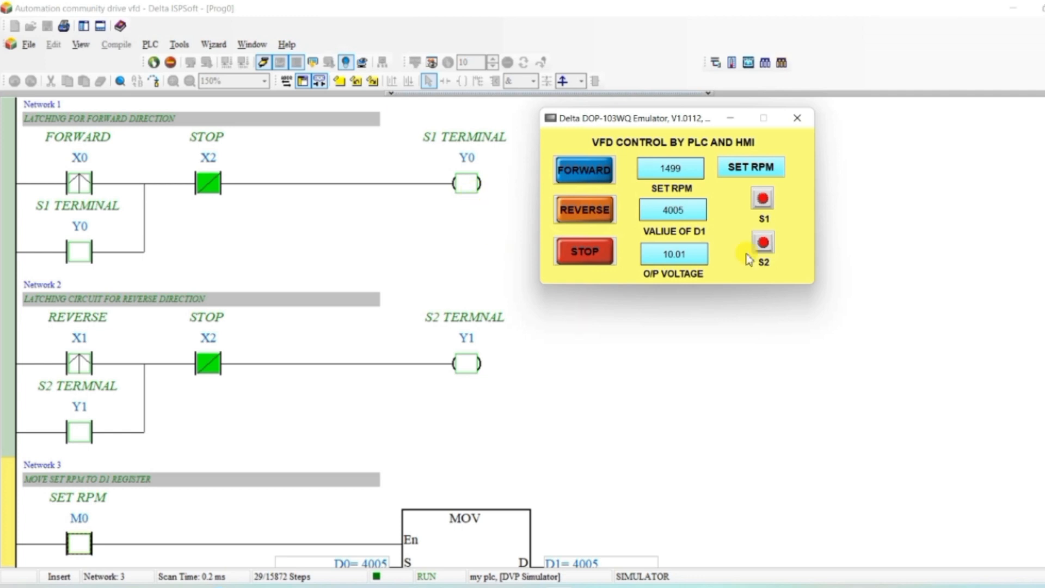
- Start the forward direction from the HMI and move the emulator window aside
left_click(587, 173)
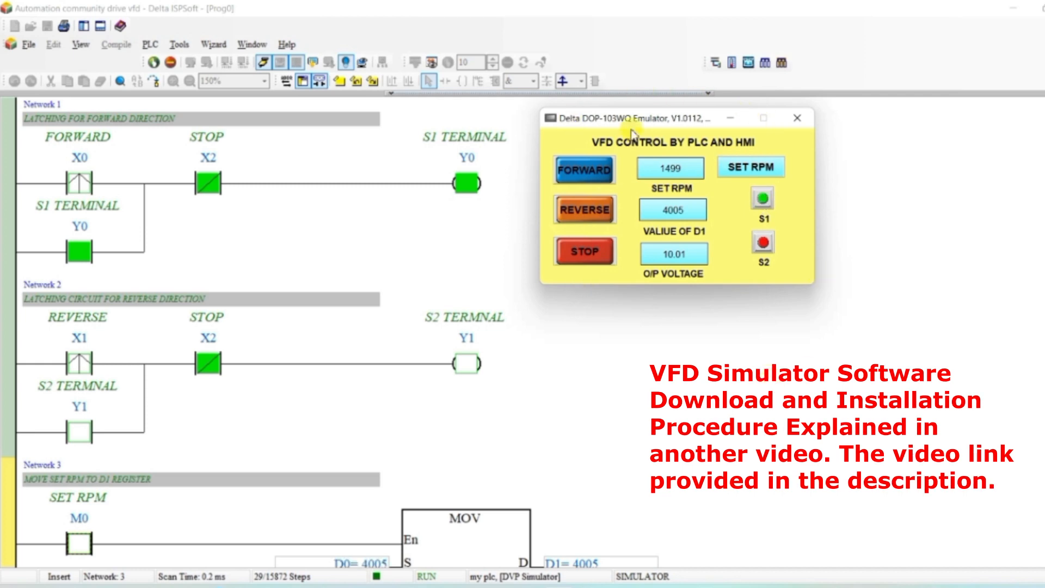
left_click_drag(634, 120, 117, 230)
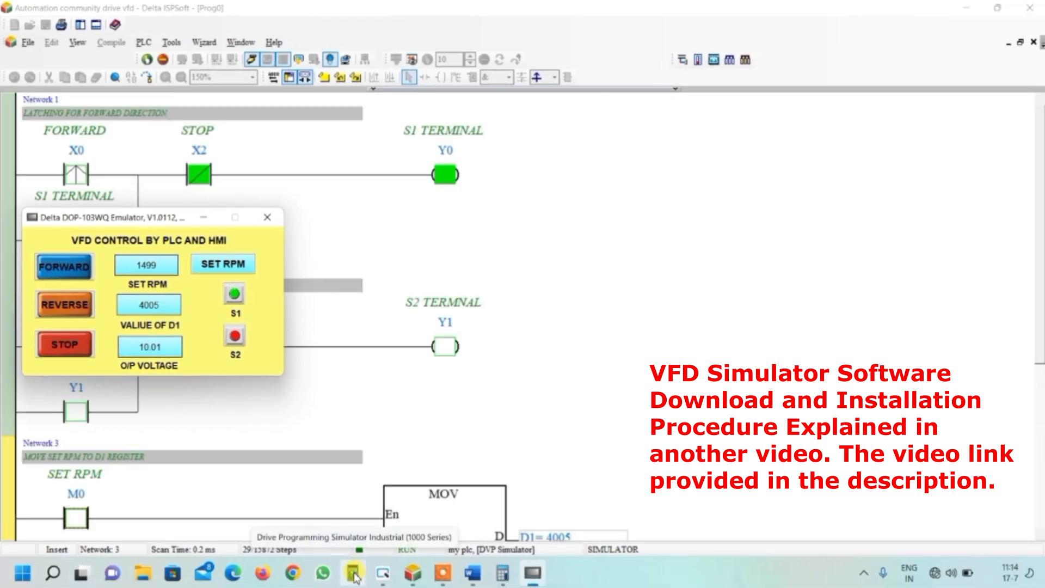
- Switch to the Yaskawa Drive Programming Simulator and create a new project named 1 with a user name
left_click(354, 575)
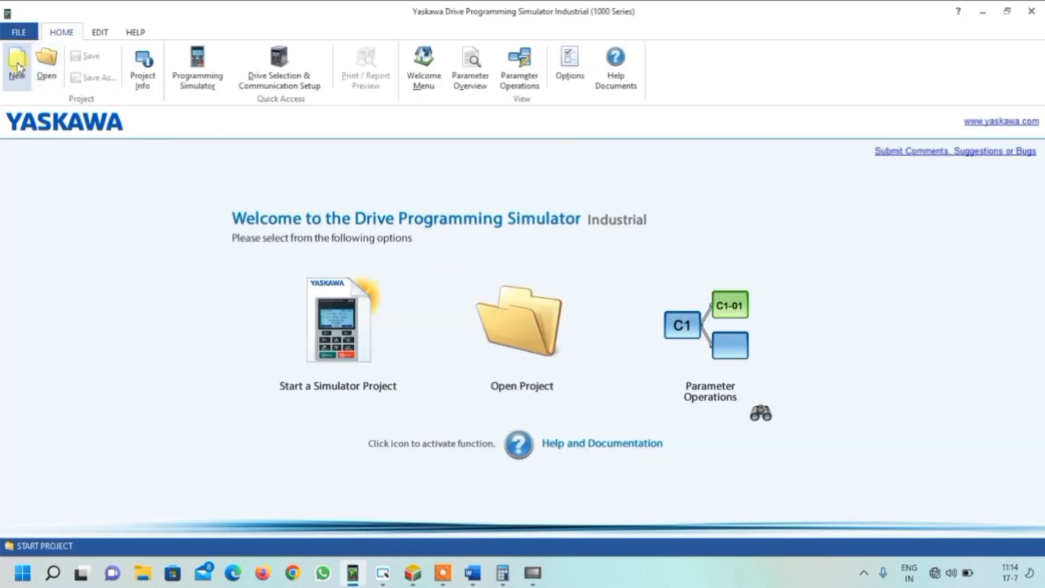
left_click(17, 66)
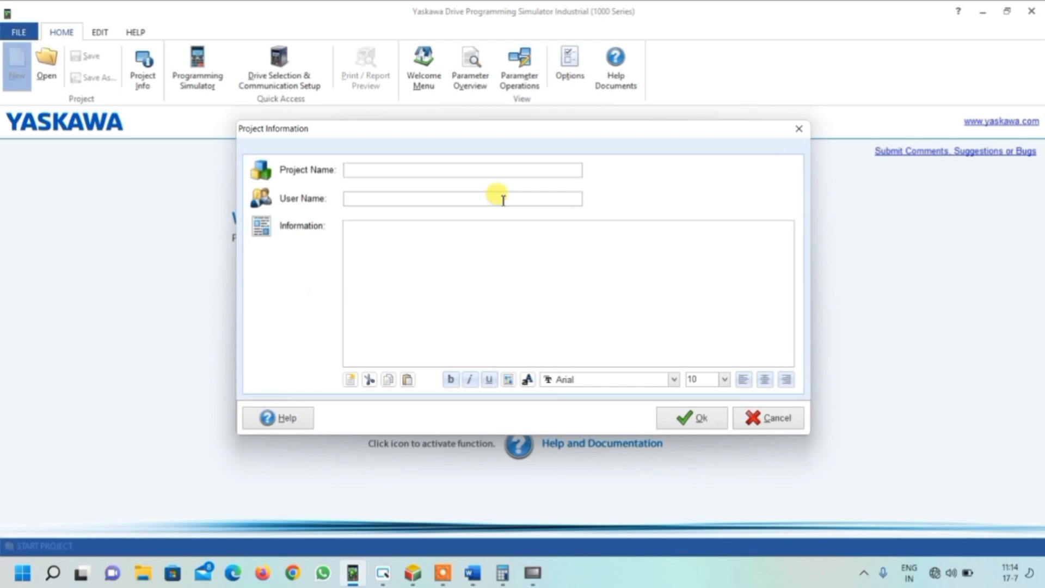
type("1")
key("Tab")
type("1")
left_click(696, 415)
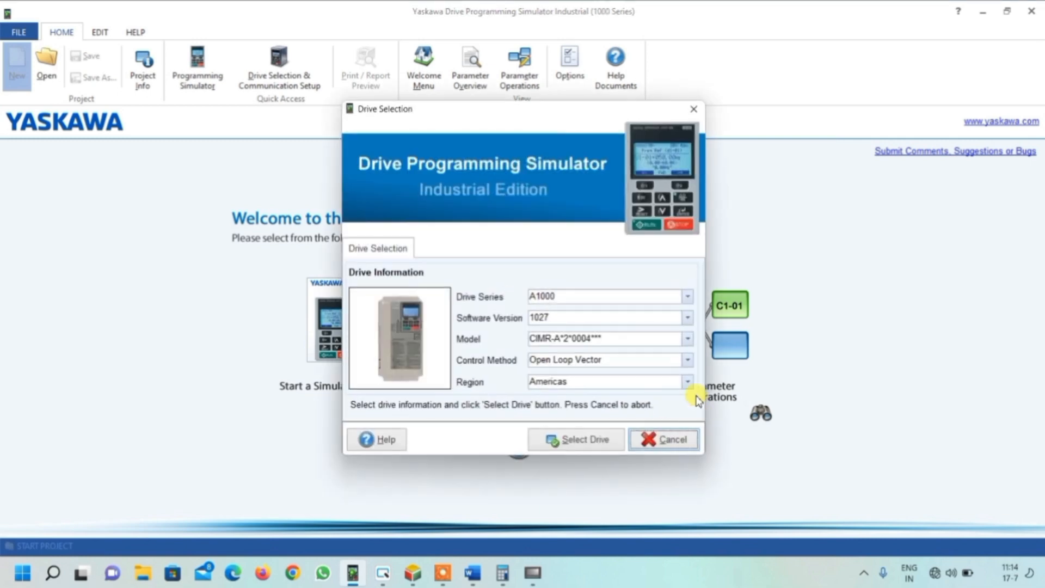
- Select the A1000 drive with its default settings and open the drive parameter view
left_click(581, 439)
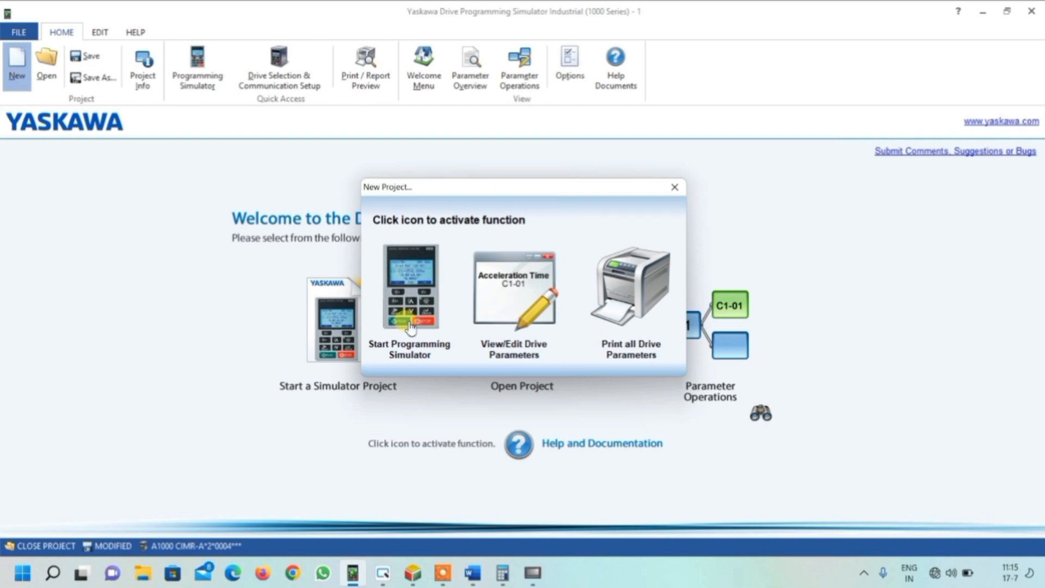
left_click(514, 350)
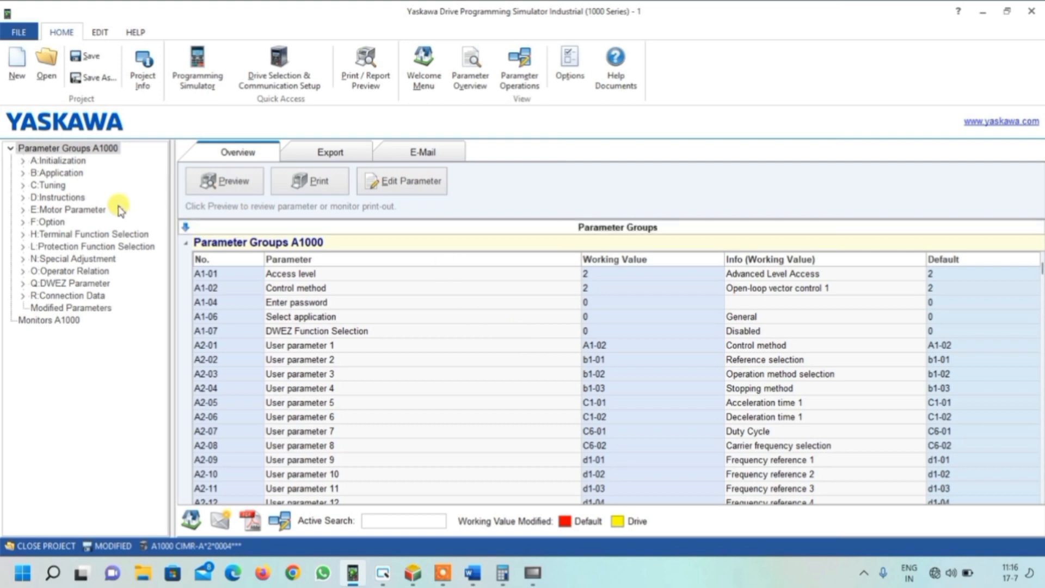
- In the Motor Parameter group, set E1-04 max output frequency to 50 Hz and accept the related change
left_click(55, 209)
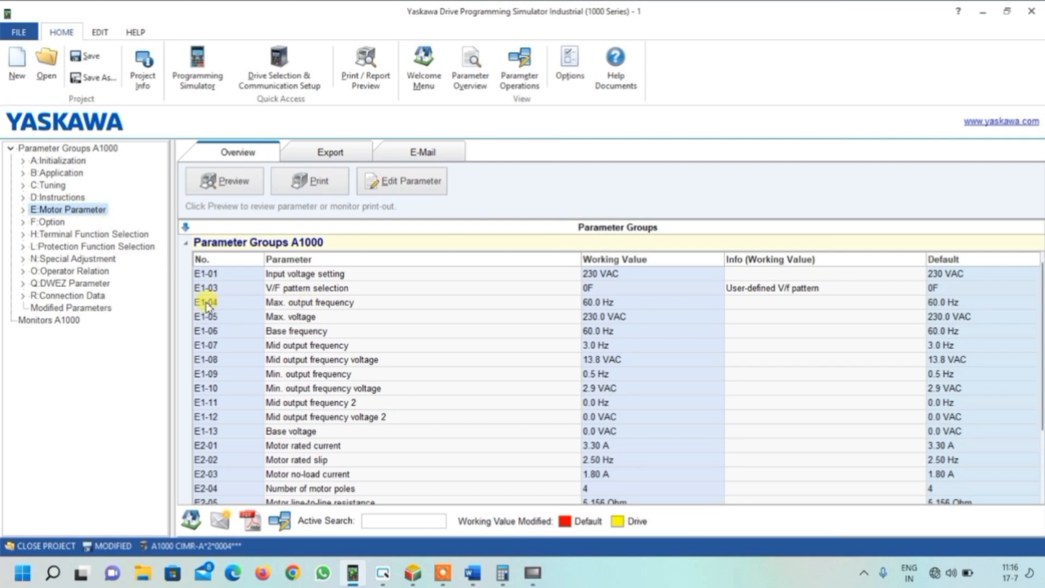
double_click(601, 304)
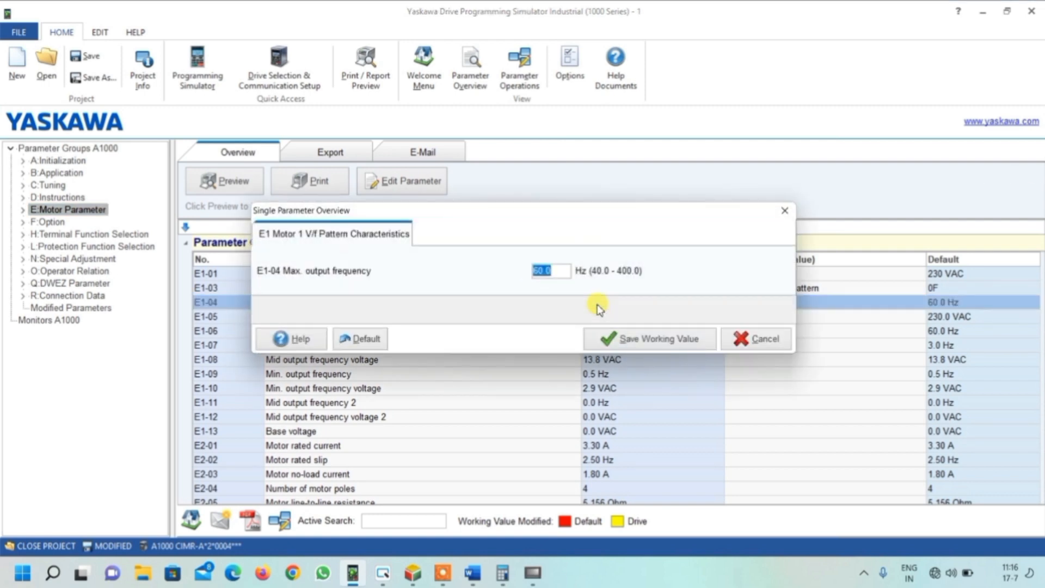
type("5")
left_click(620, 337)
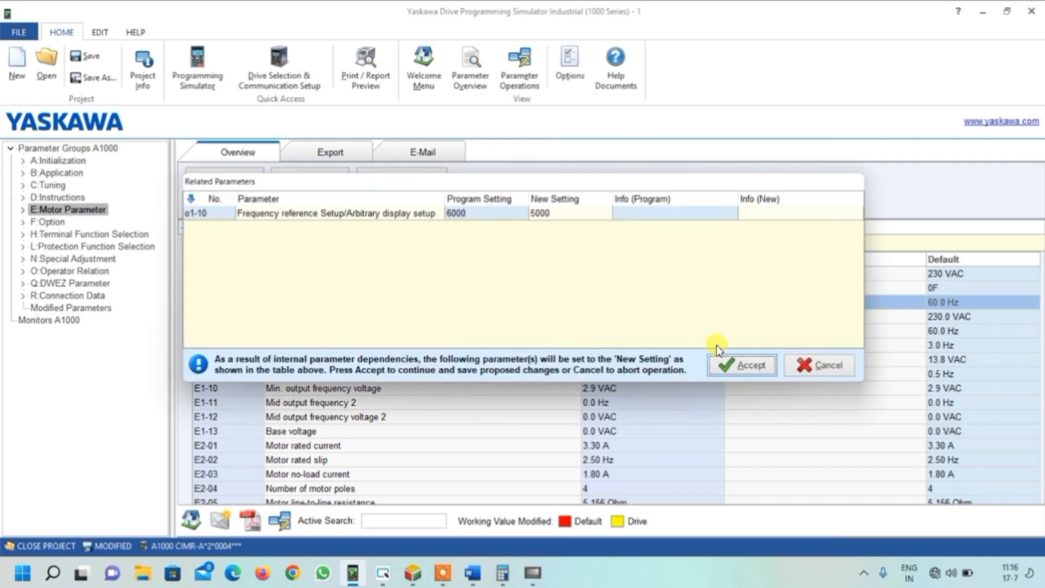
left_click(726, 369)
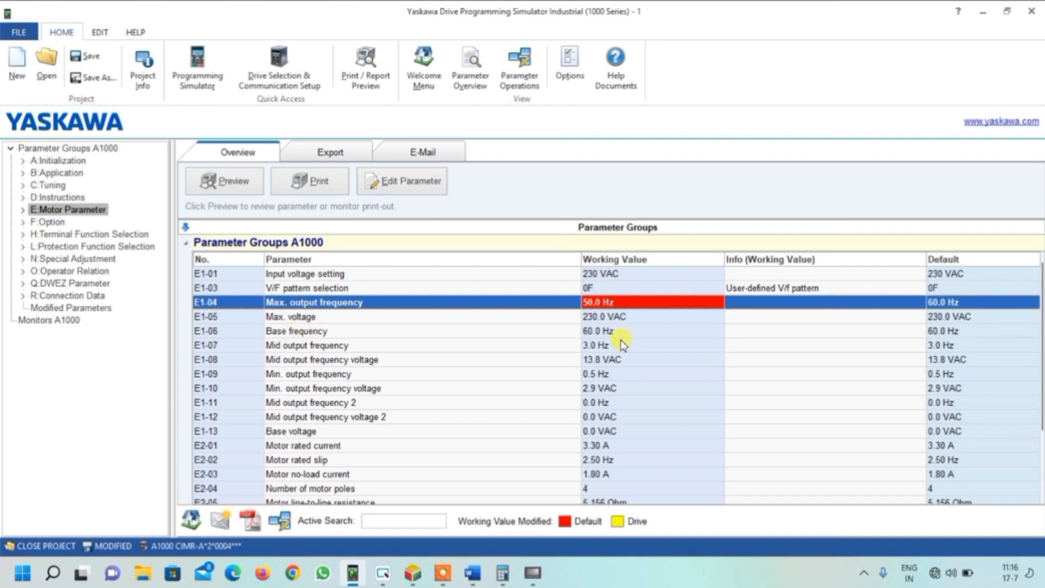
- Set E1-06 base frequency to 50 Hz and save the working value
left_click(597, 330)
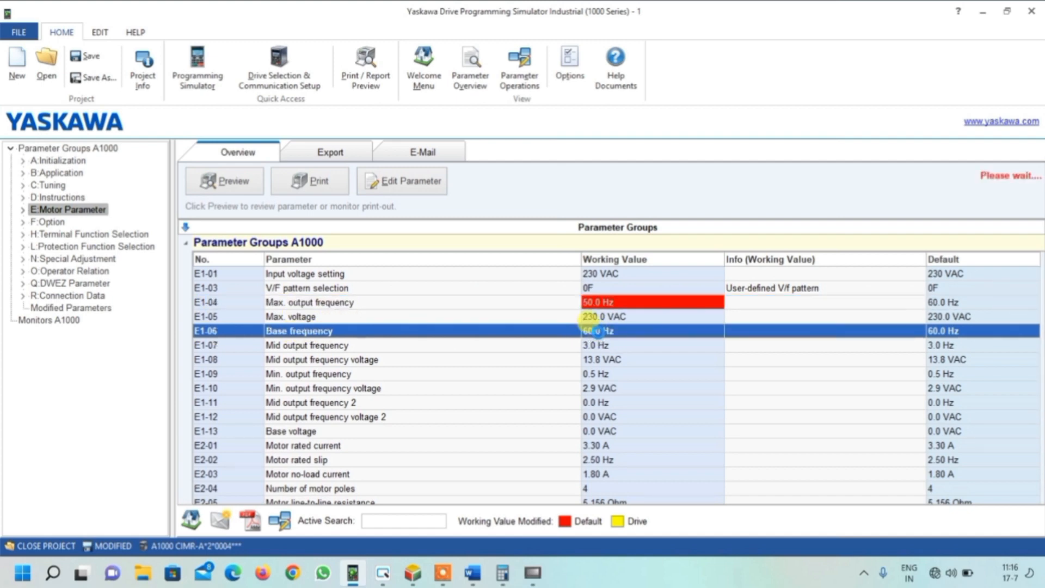
type("50")
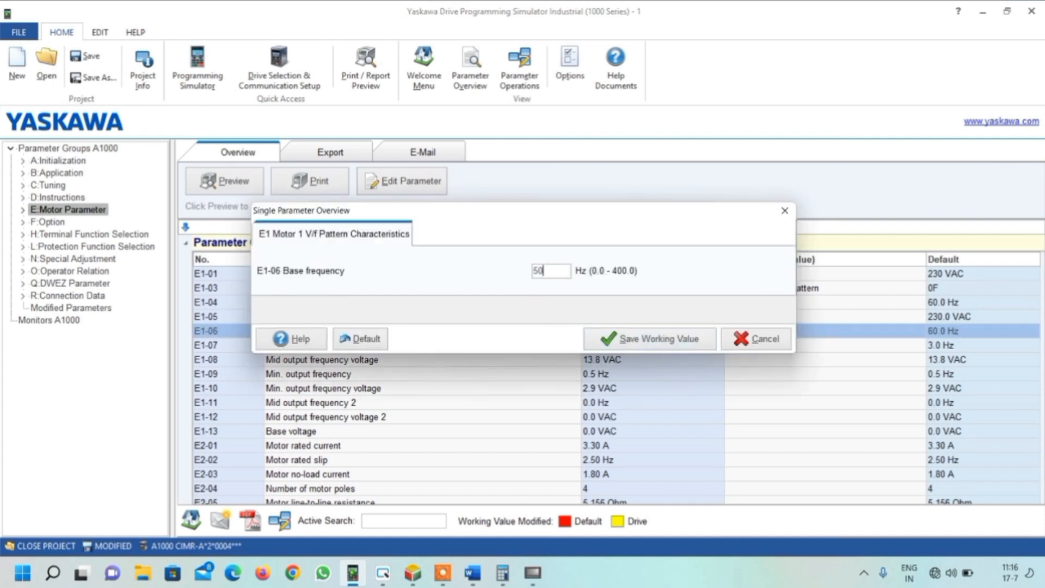
left_click(629, 342)
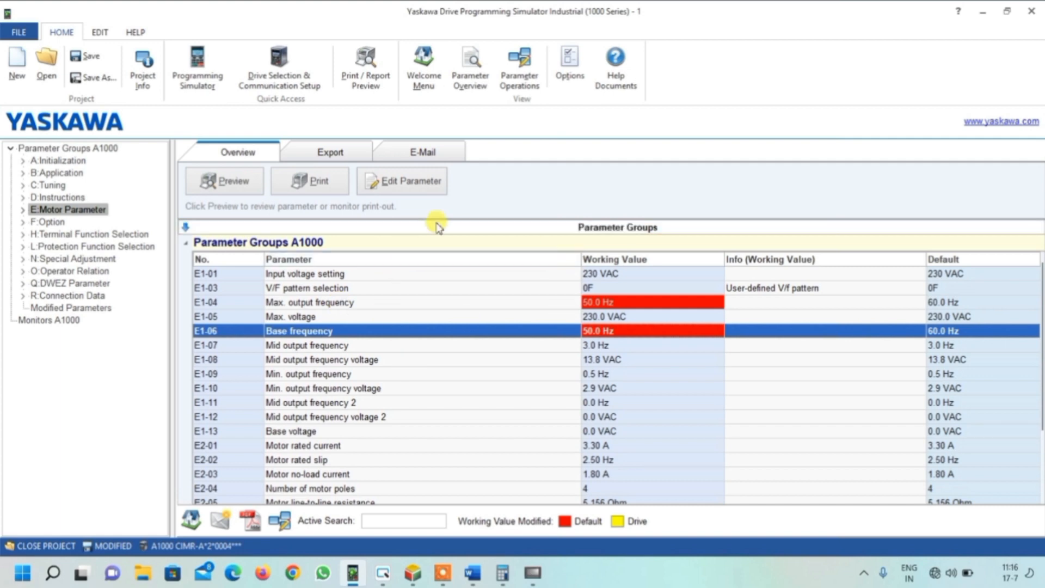
- Start the programming simulator, close the information dialog, and switch the main power on
left_click(194, 64)
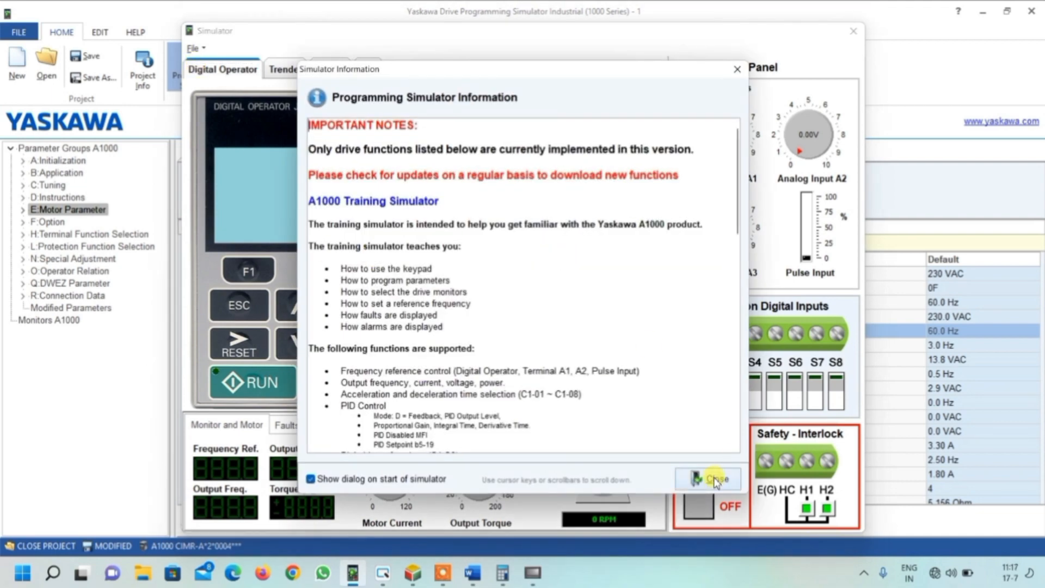
left_click(715, 480)
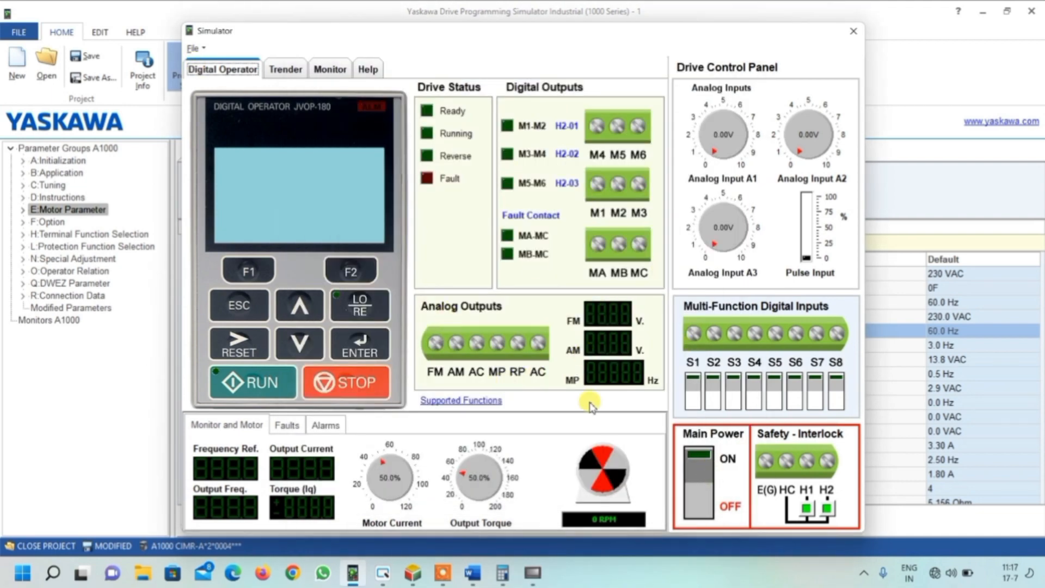
left_click(700, 457)
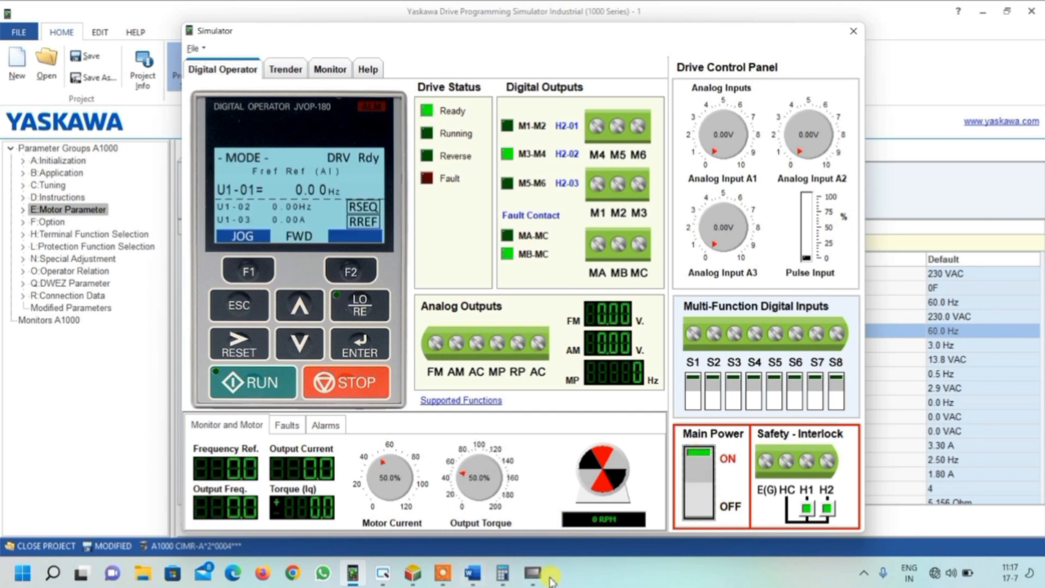
- Bring the HMI emulator over the drive simulator and switch multi-function digital input S1 on
left_click(533, 572)
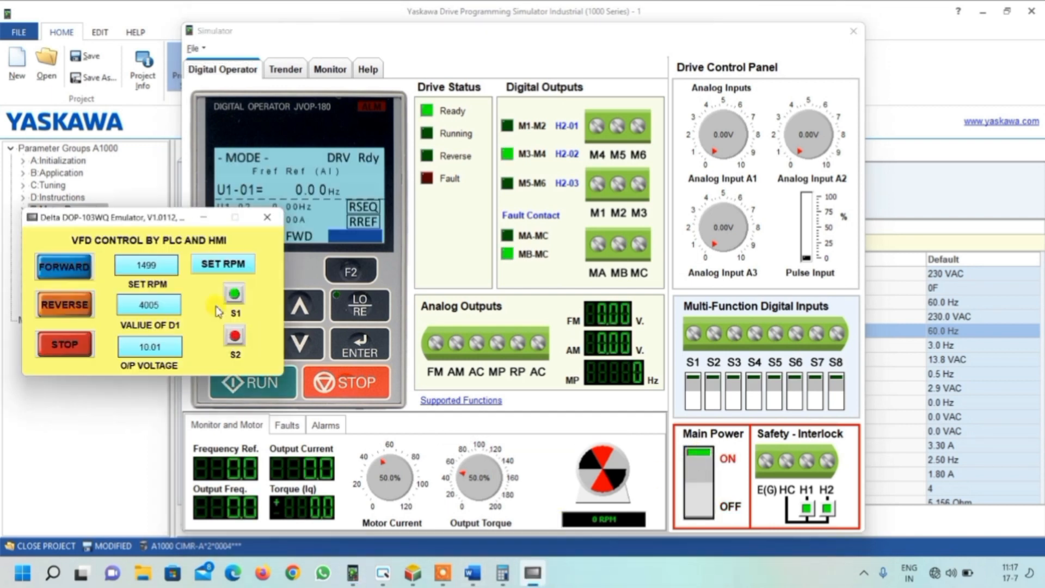
left_click_drag(146, 226, 161, 270)
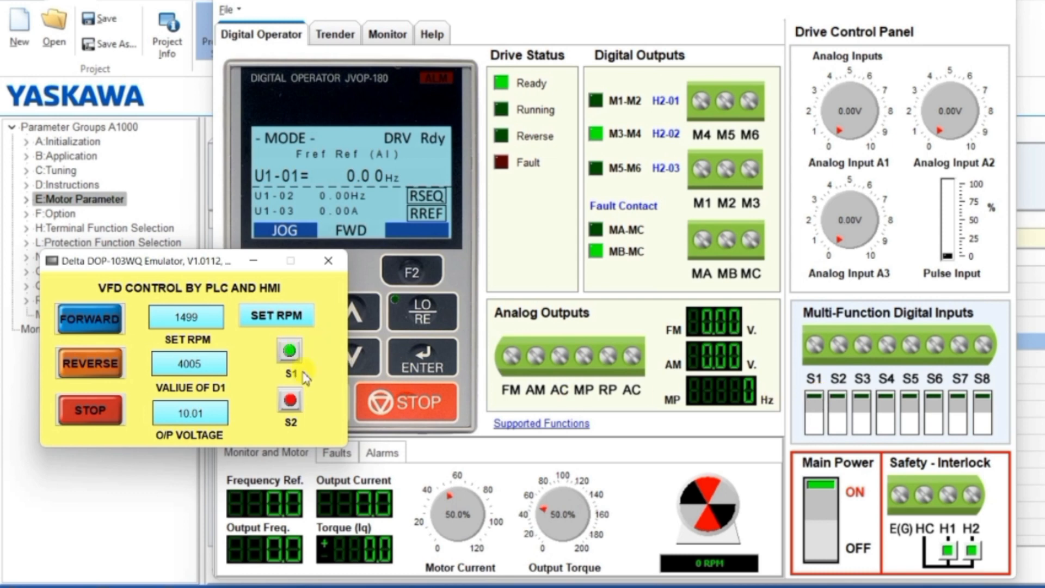
left_click(814, 400)
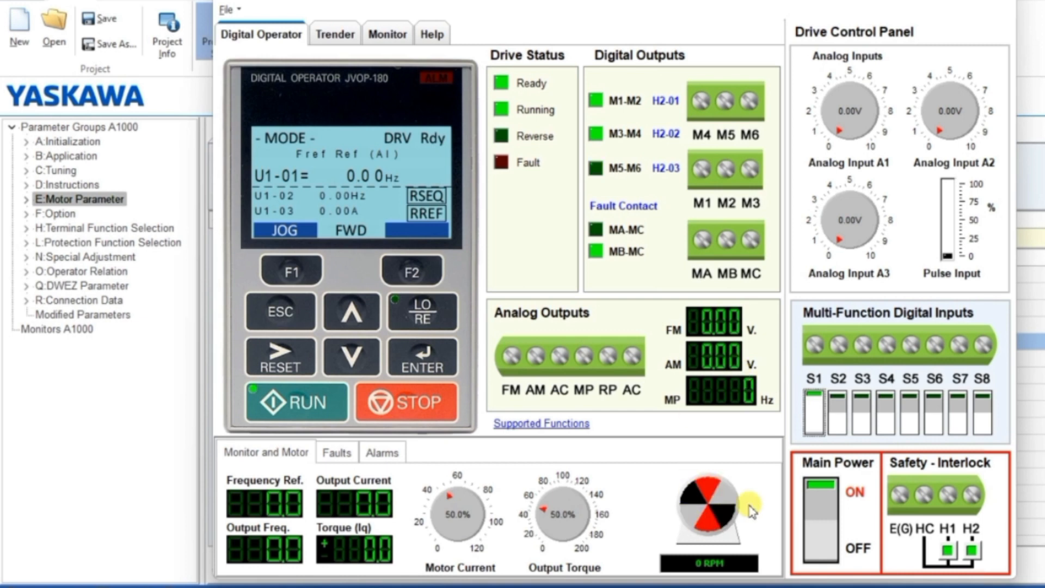
- Set analog input A1 to 10.00 V to match the HMI output voltage
key("alt+Tab")
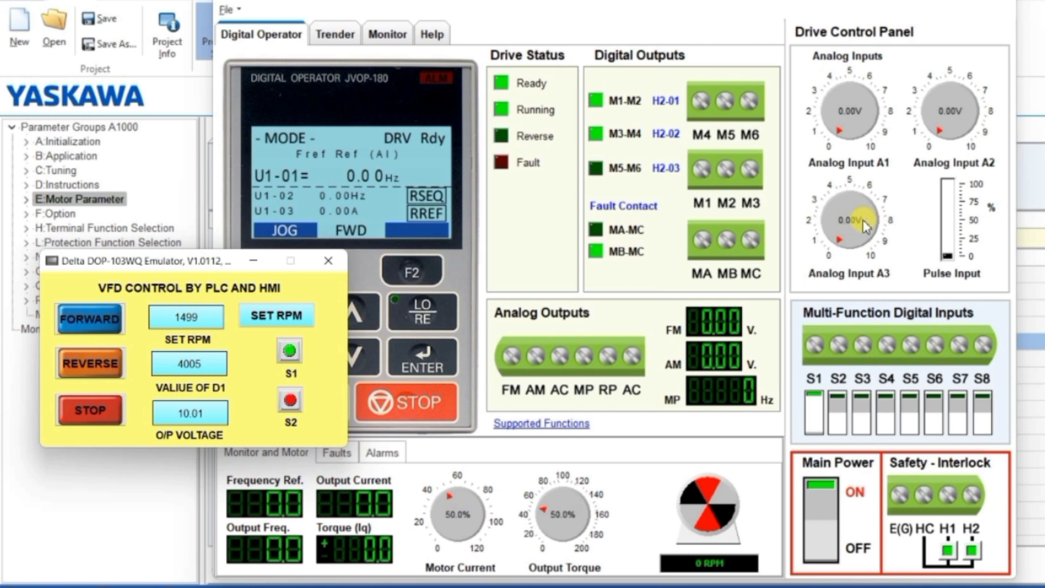
left_click_drag(823, 107, 857, 118)
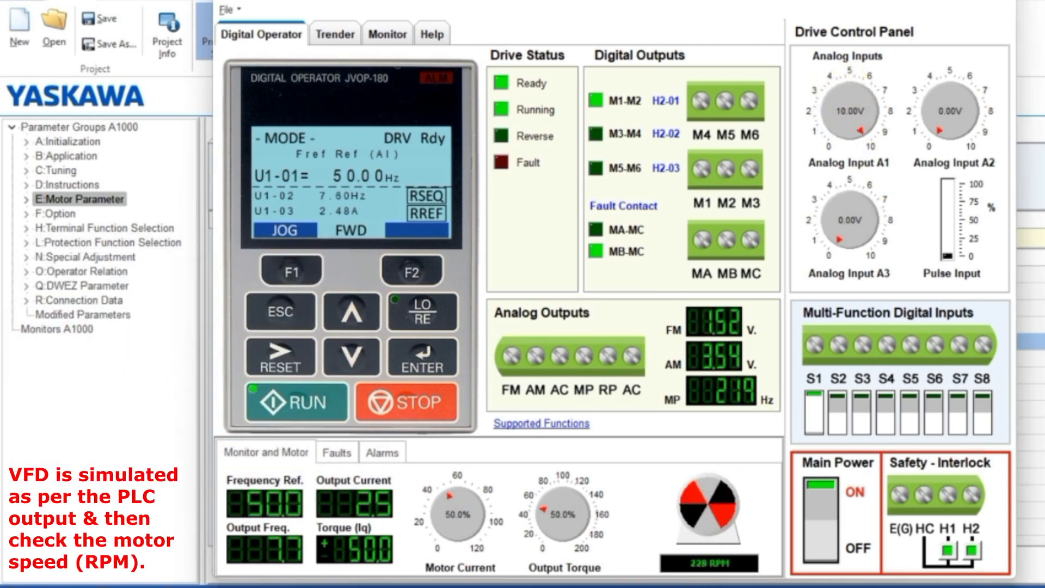
key("alt+Tab")
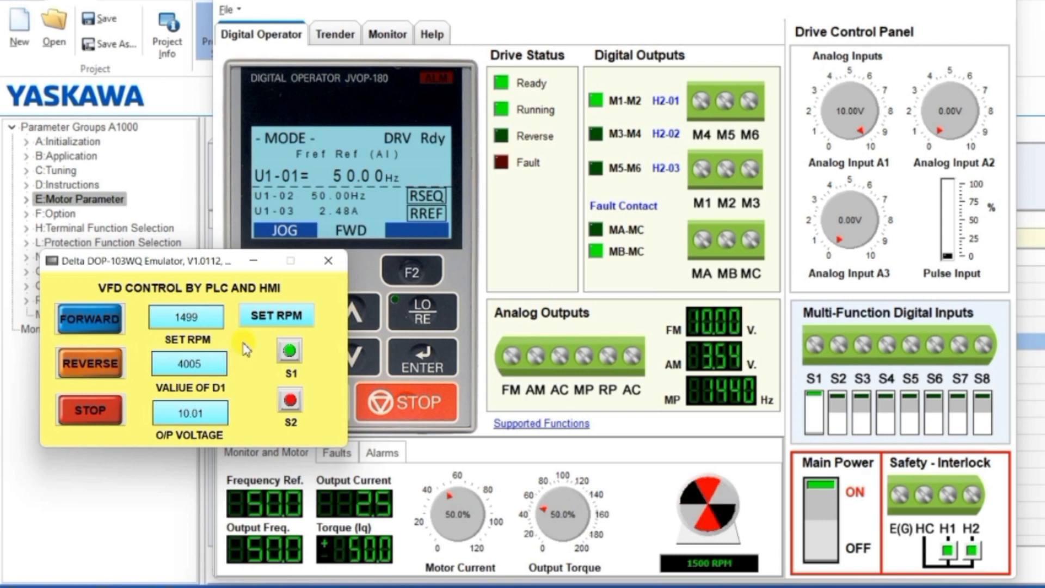
- Enter 500 as the set RPM on the HMI and send it to D1 with SET RPM
left_click(190, 321)
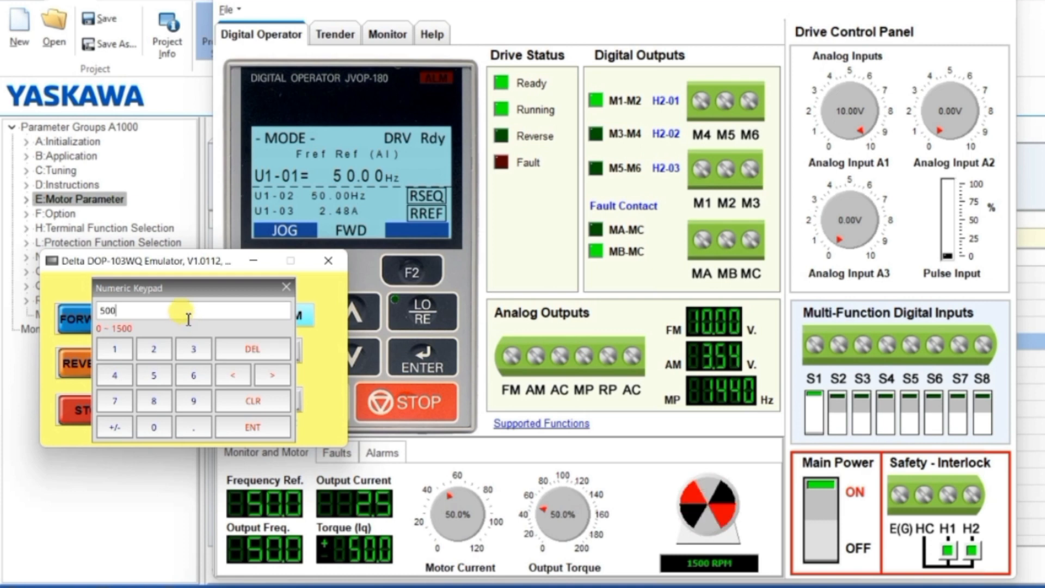
left_click(253, 429)
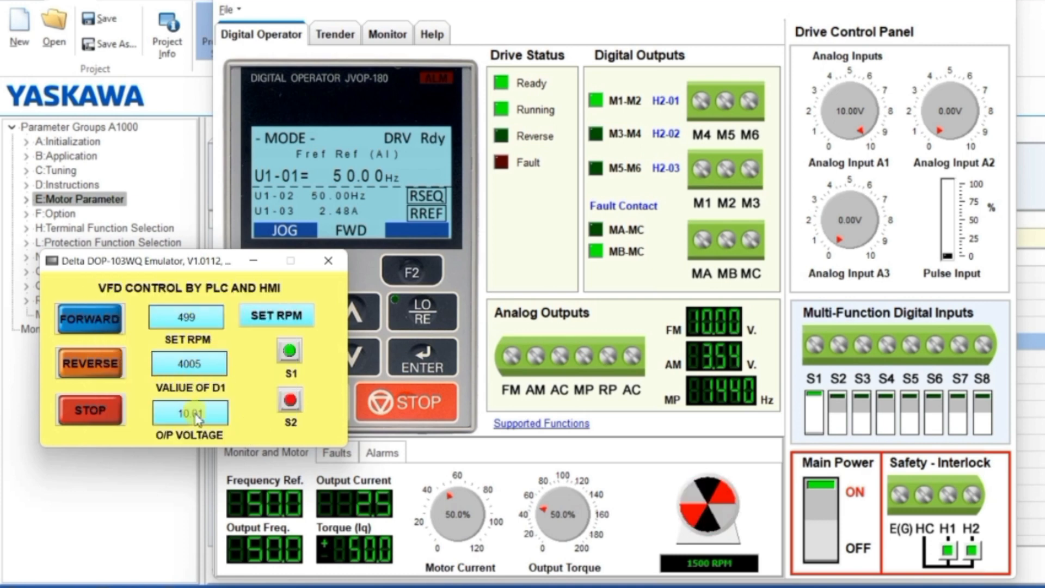
left_click(267, 320)
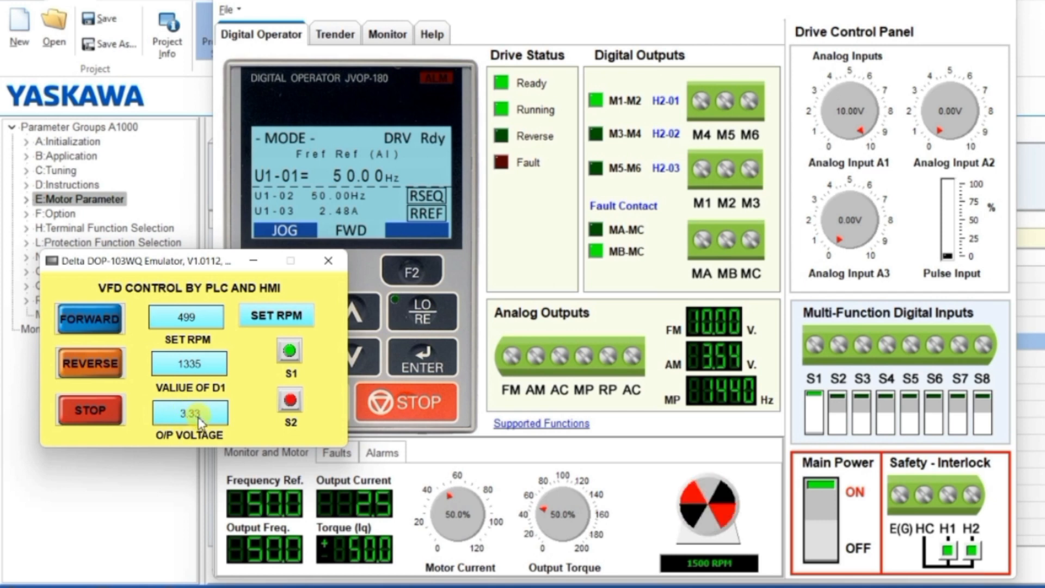
- Set analog input A1 to about 3.32 V to match the new output voltage
mouse_move(850, 98)
left_mouse_down()
mouse_move(866, 132)
mouse_move(868, 104)
mouse_move(845, 89)
mouse_move(840, 107)
left_mouse_up()
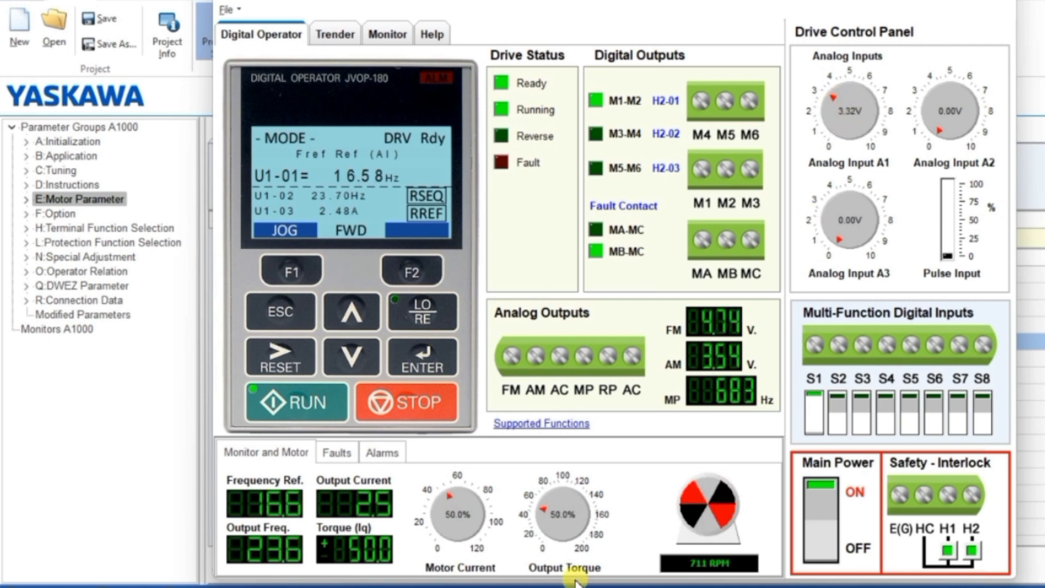
left_click(621, 587)
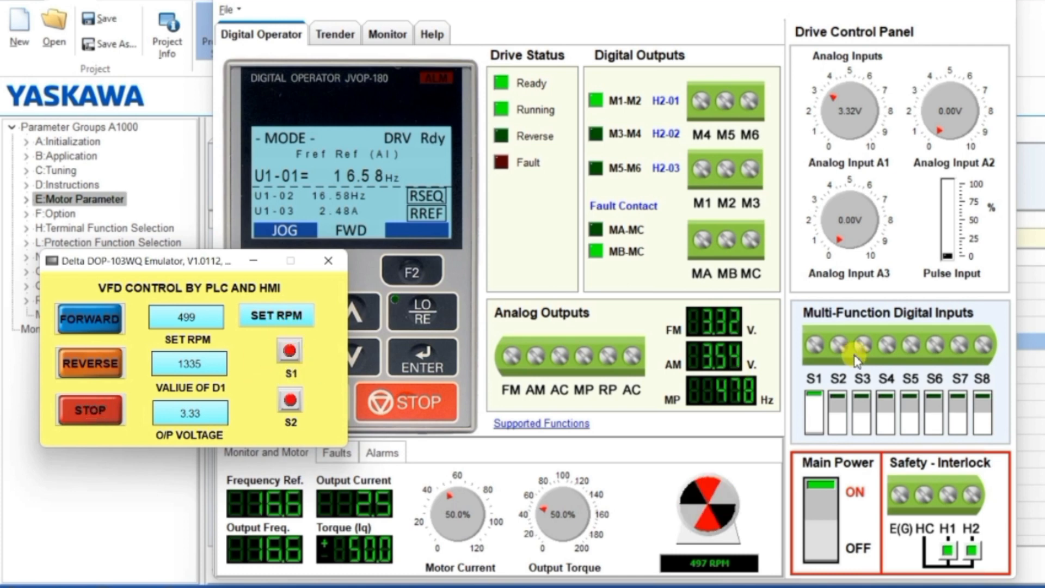
- Switch digital input S1 off to stop the drive and bring the HMI emulator forward
left_click(814, 400)
left_click(659, 587)
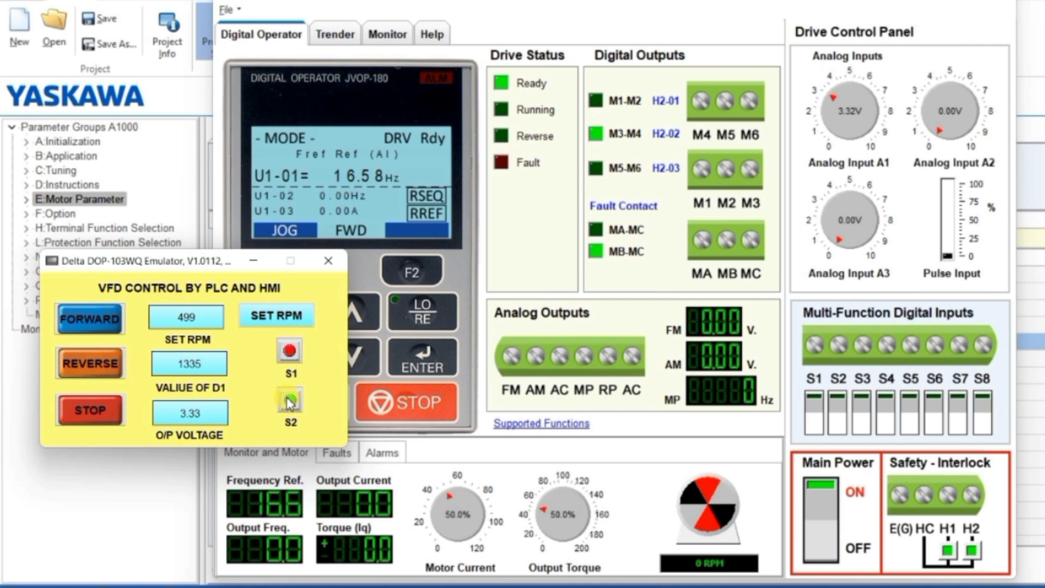
- Switch digital input S2 on to run the drive in reverse
left_click(838, 401)
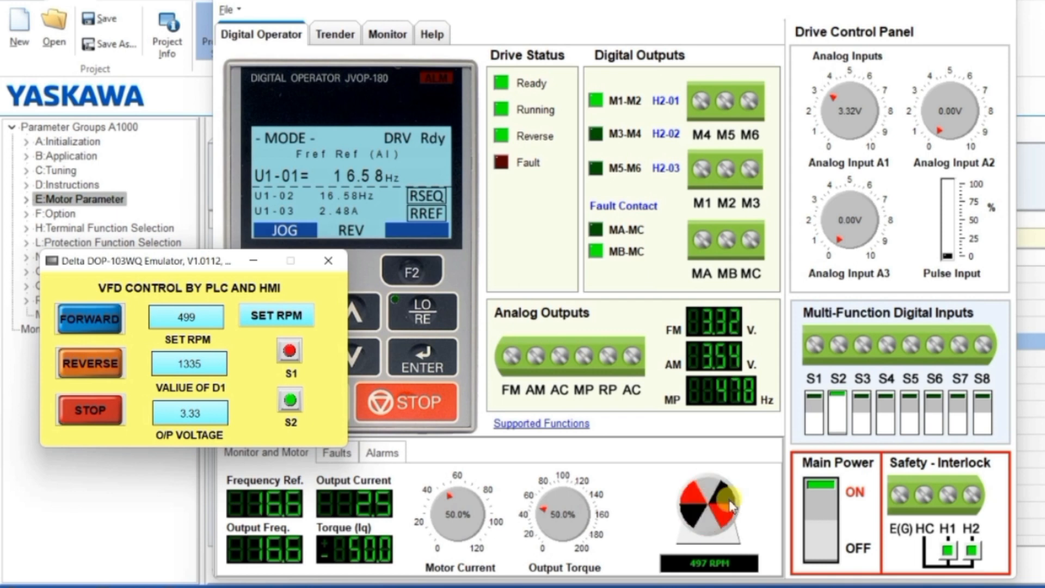
- Enter 800 as the set RPM on the HMI through its numeric keypad
left_click(195, 317)
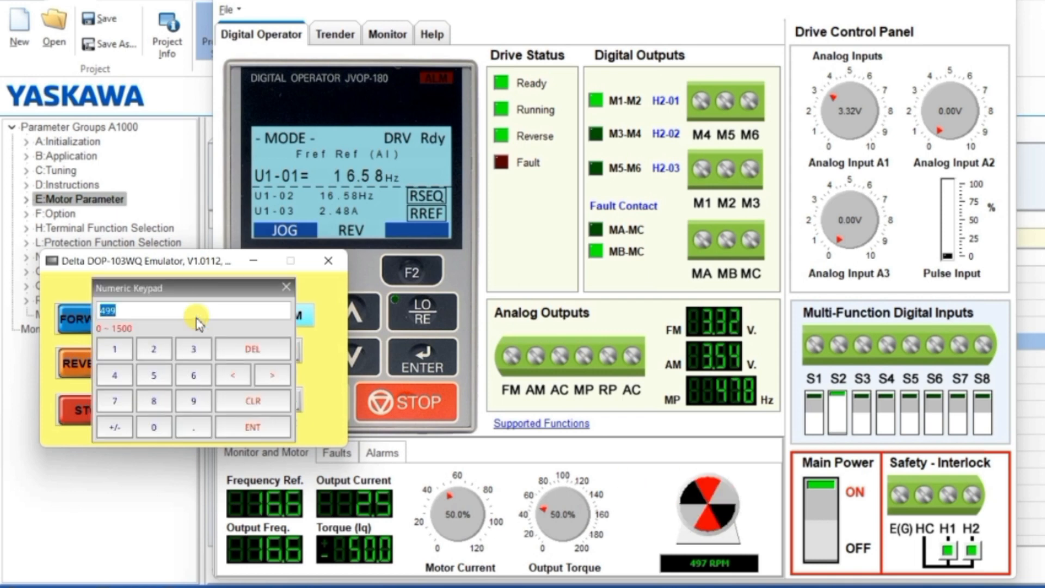
type("800")
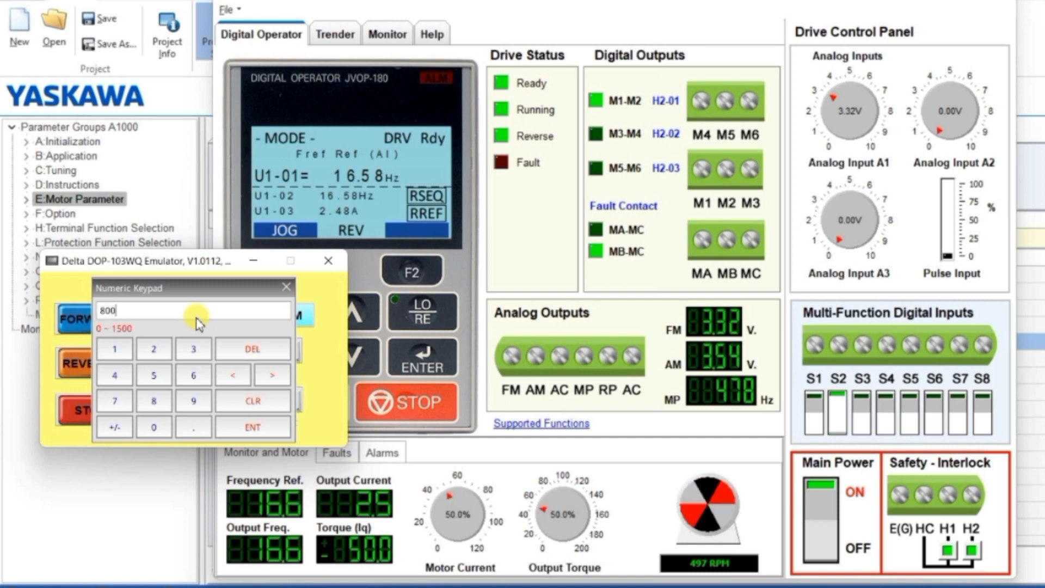
left_click(261, 428)
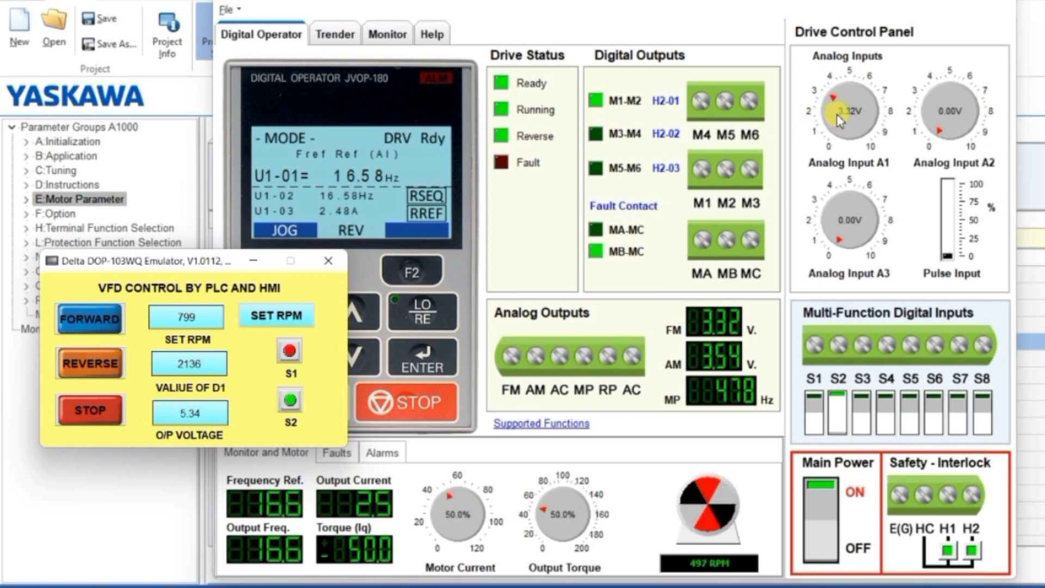
- Set analog input A1 to about 5.38 V to match the new output voltage and bring the HMI emulator forward
left_click_drag(836, 103, 853, 97)
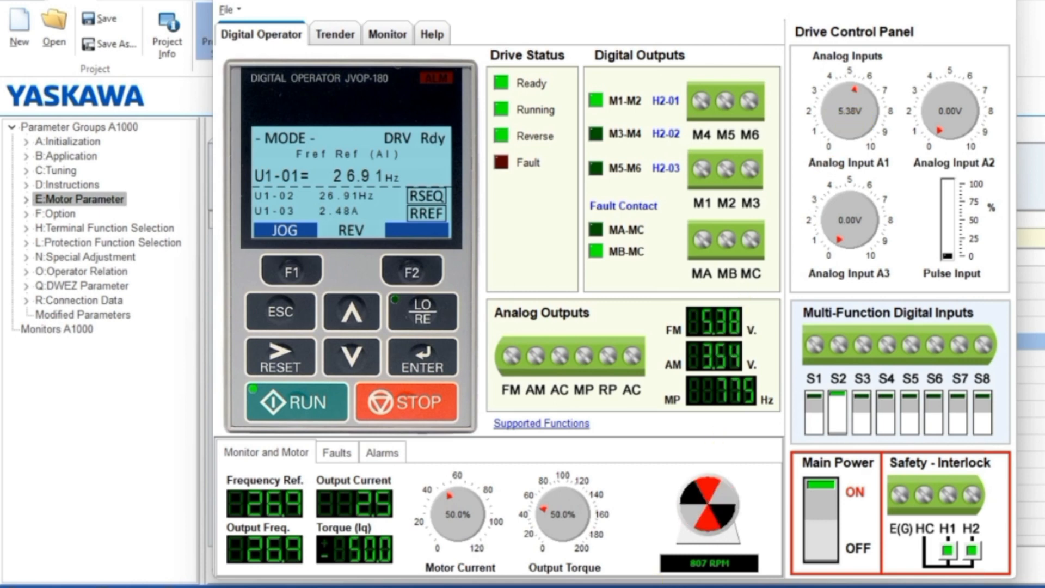
left_click(349, 586)
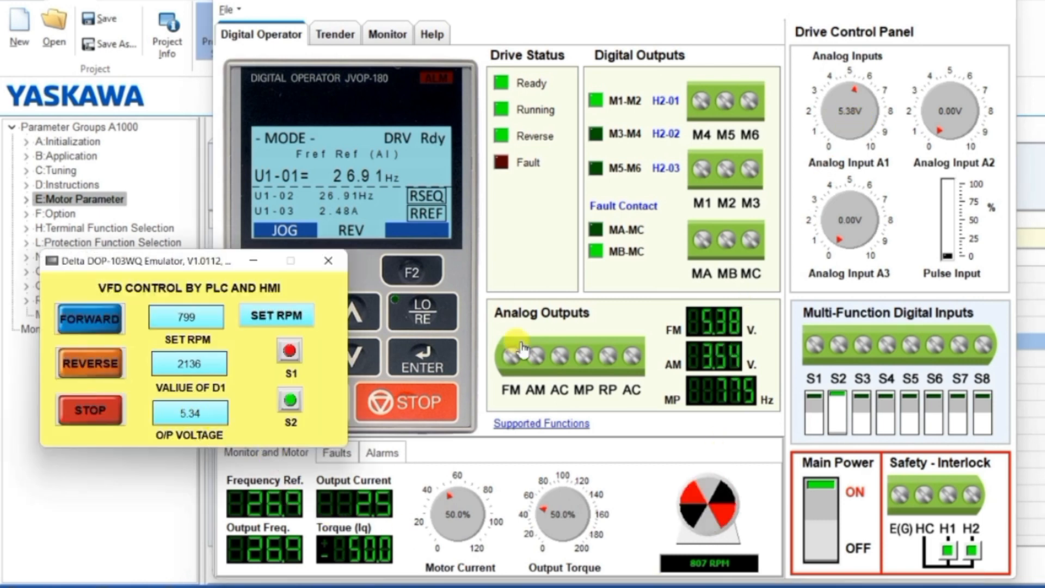